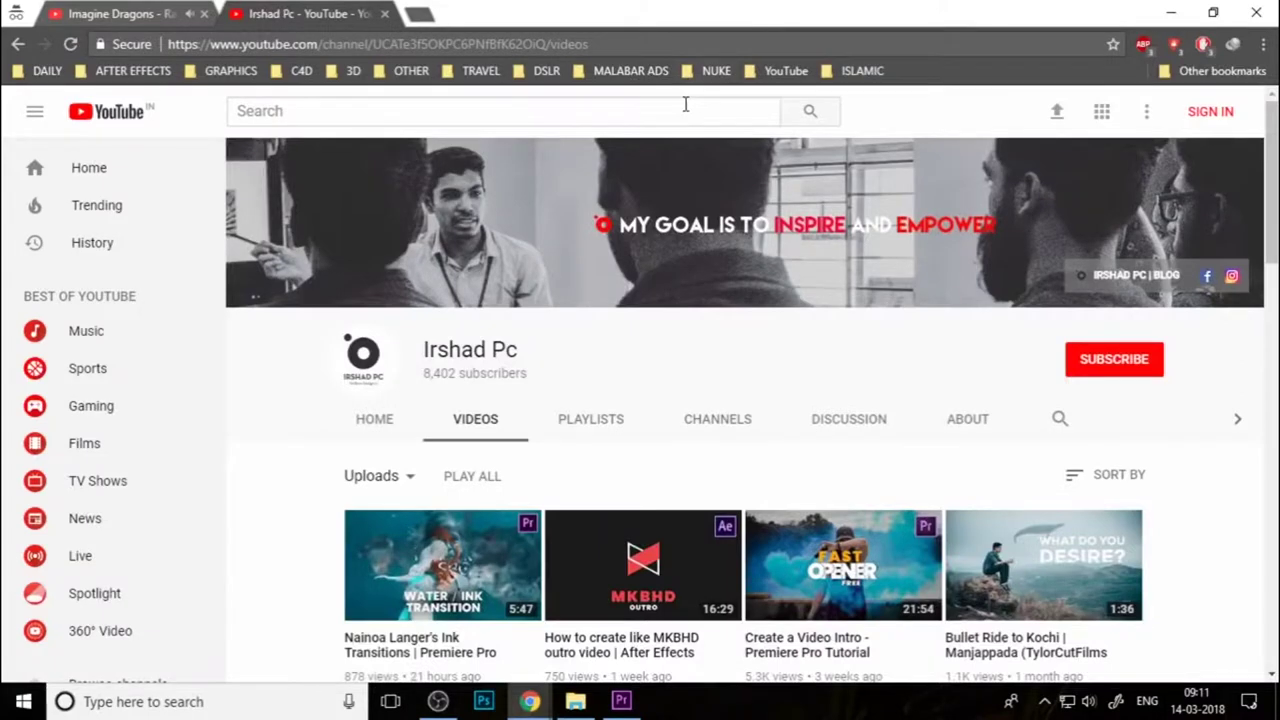
Put the cursor in the YouTube channel's search box to begin a new search
{"action": "left_click", "coordinate": [685, 105]}
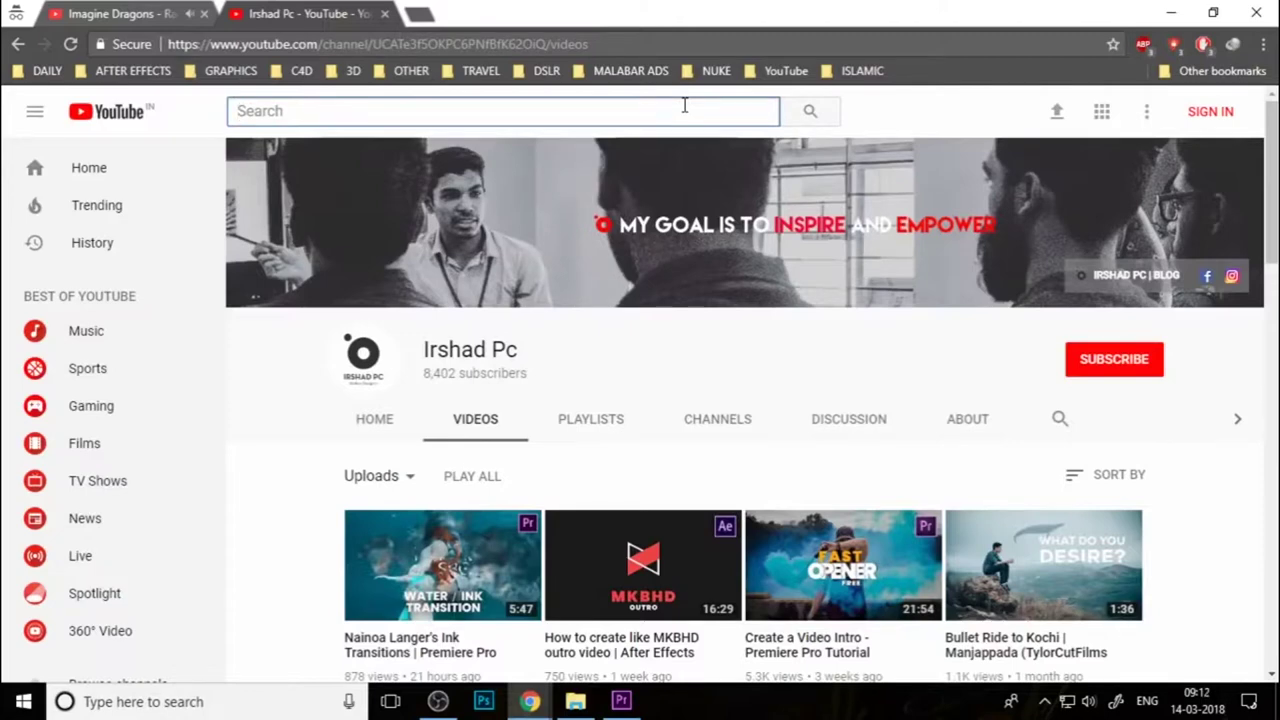
Search YouTube for 'optical flare' and skim the results
{"action": "type", "text": "ptical "}
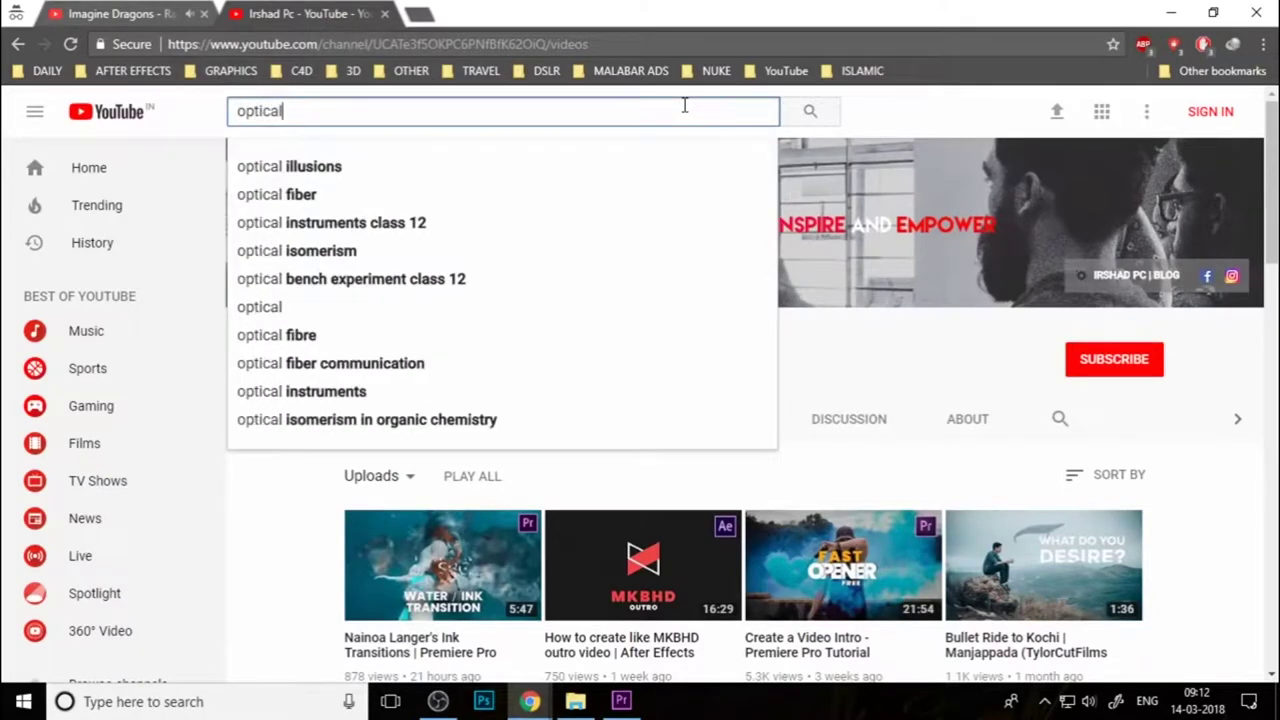
{"action": "type", "text": "flare"}
{"action": "key", "text": "Return"}
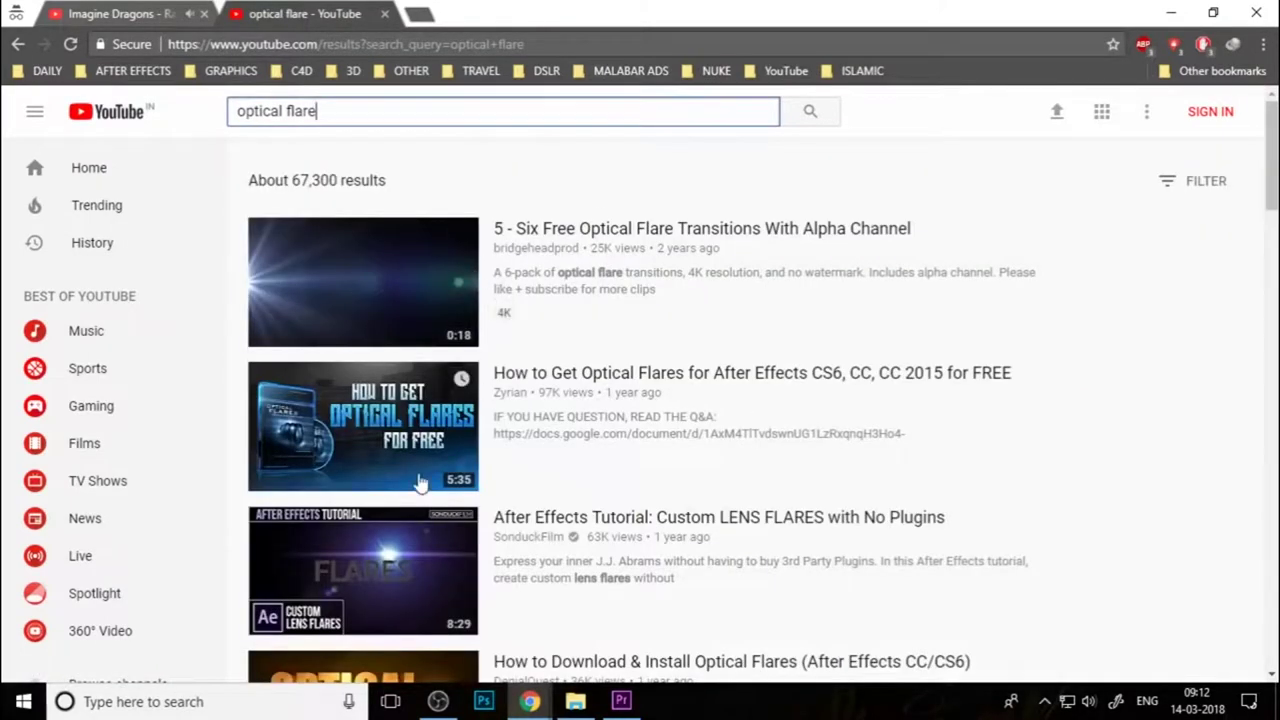
{"action": "scroll", "coordinate": [420, 483], "scroll_direction": "down", "scroll_amount": 2}
{"action": "scroll", "coordinate": [422, 500], "scroll_direction": "down", "scroll_amount": 2}
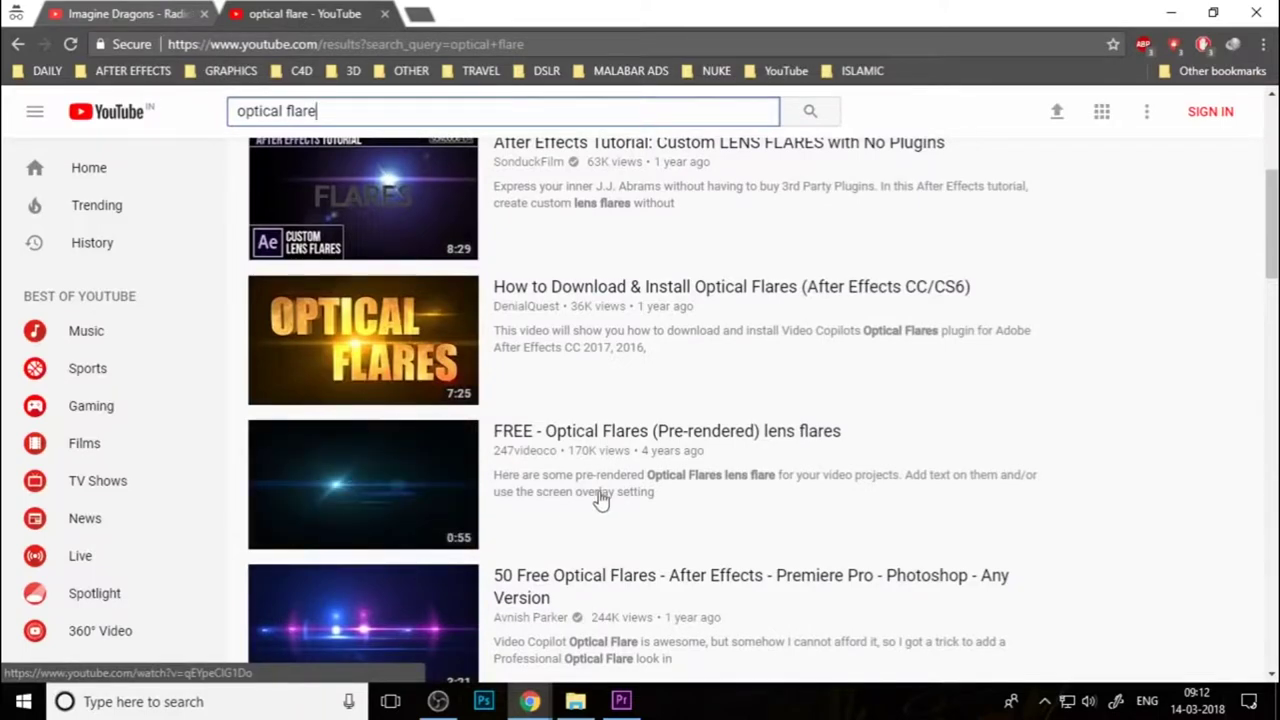
{"action": "scroll", "coordinate": [325, 117], "scroll_direction": "up", "scroll_amount": 4}
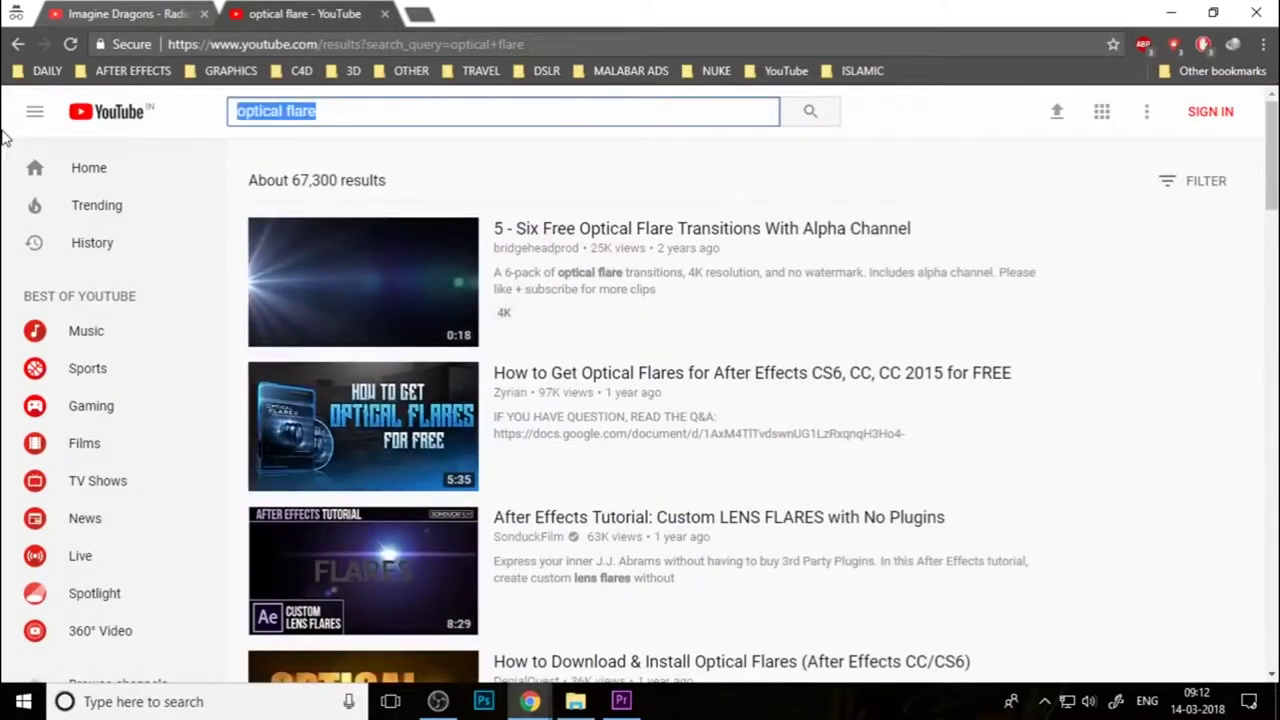
Search YouTube for golden particle footage and scroll through the results
{"action": "type", "text": "golden p"}
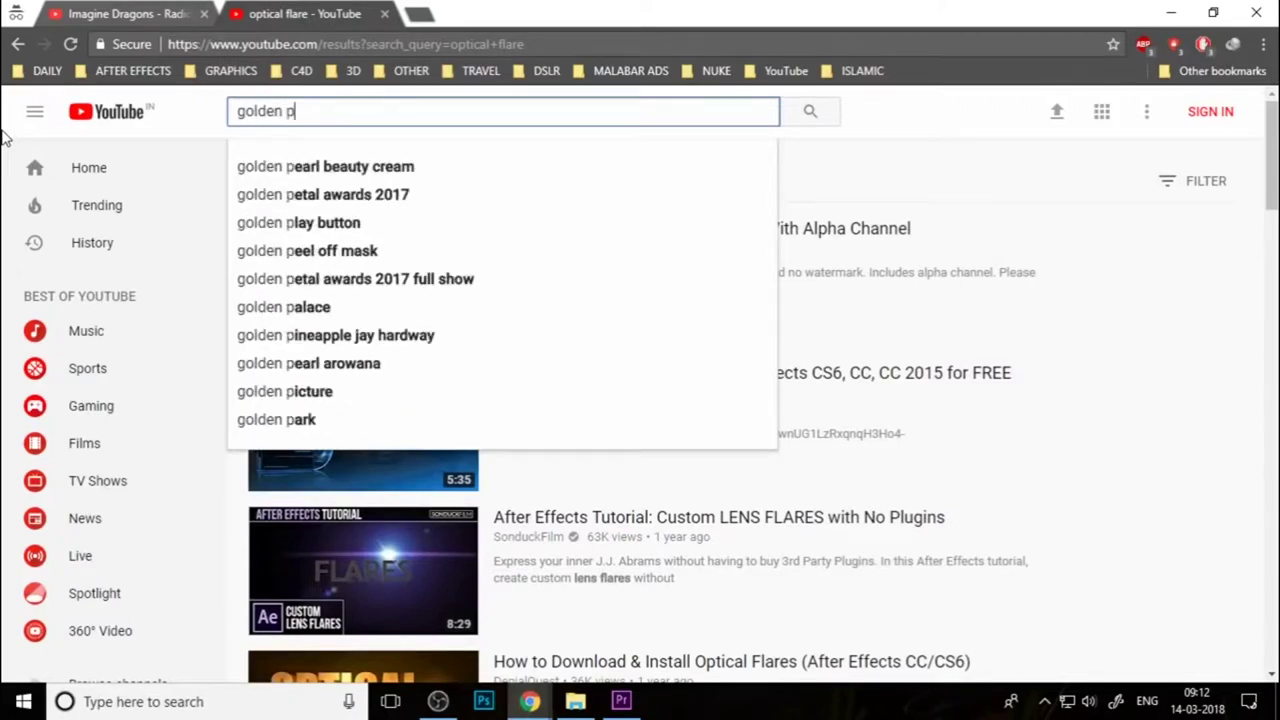
{"action": "type", "text": "aarticle"}
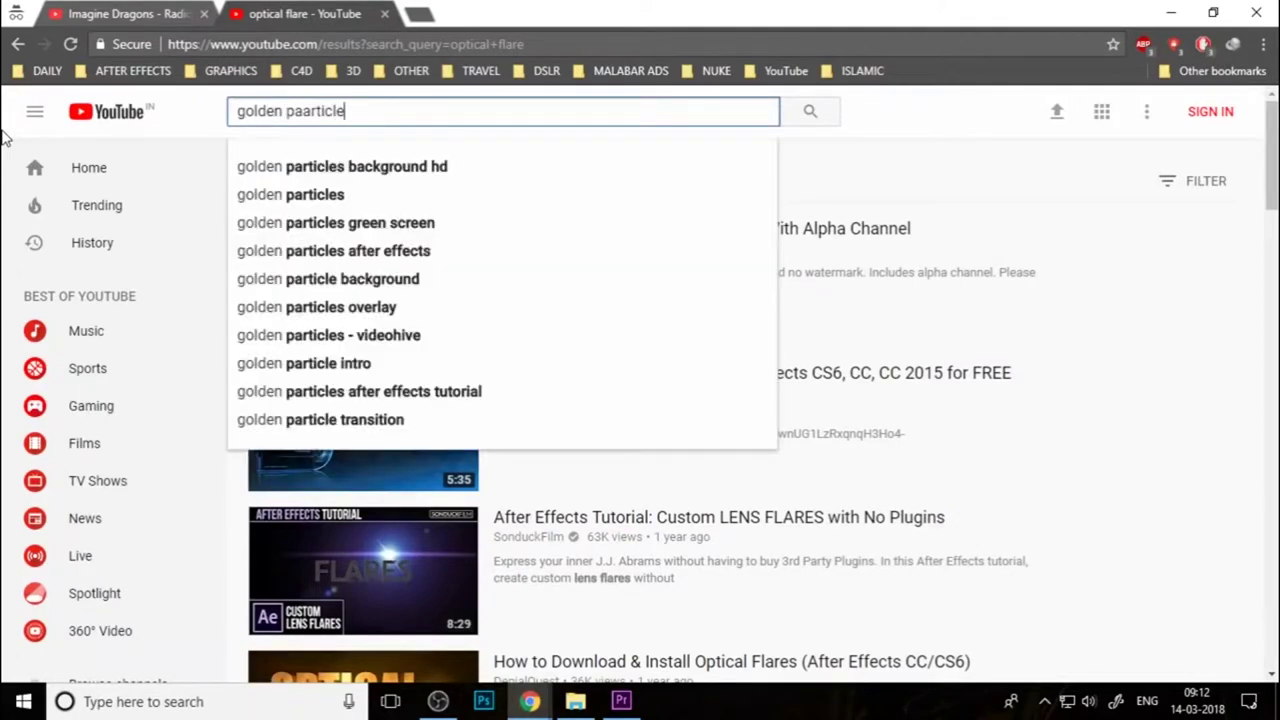
{"action": "key", "text": "Return"}
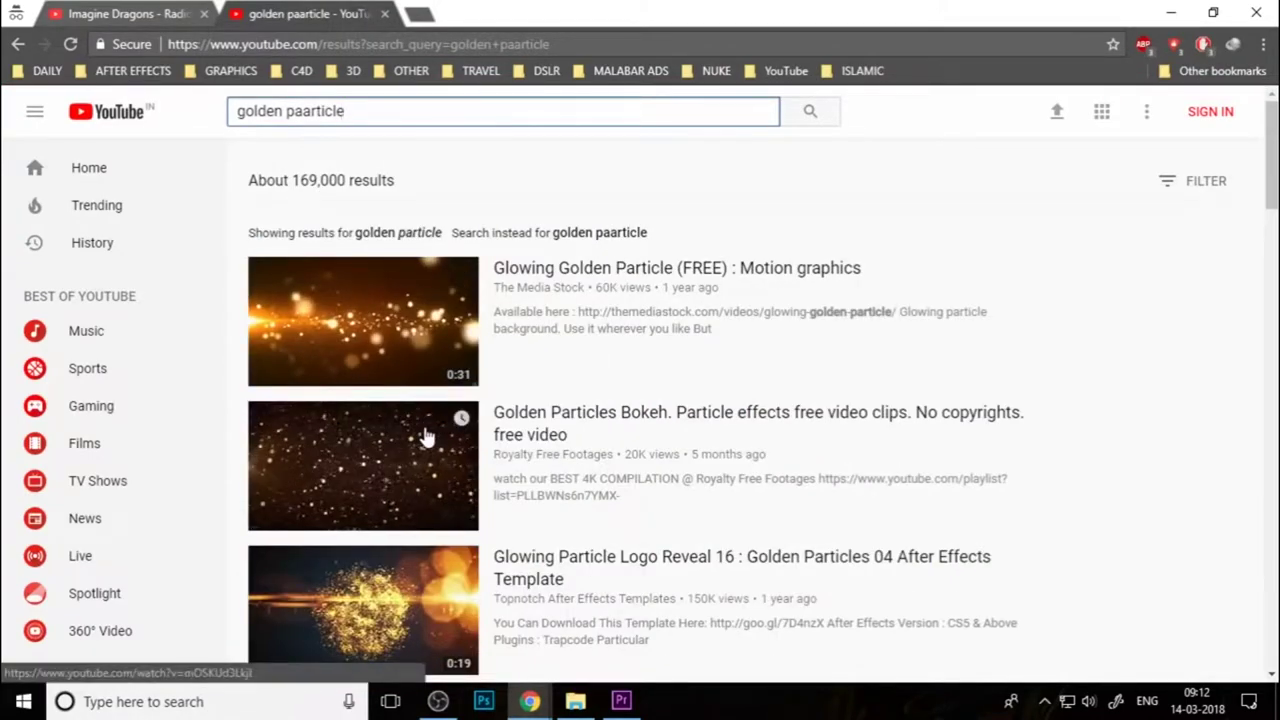
{"action": "scroll", "coordinate": [425, 437], "scroll_direction": "down", "scroll_amount": 1}
{"action": "scroll", "coordinate": [425, 437], "scroll_direction": "down", "scroll_amount": 5}
{"action": "scroll", "coordinate": [423, 434], "scroll_direction": "down", "scroll_amount": 3}
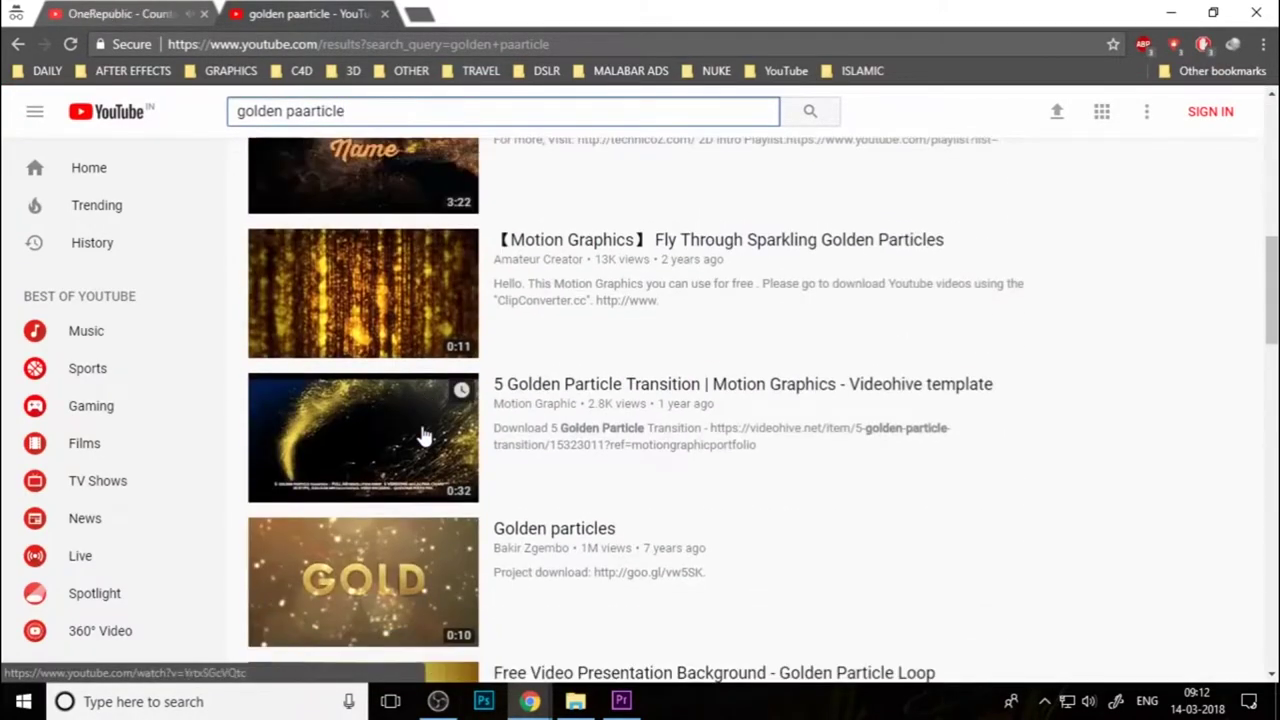
{"action": "scroll", "coordinate": [419, 485], "scroll_direction": "down", "scroll_amount": 3}
{"action": "scroll", "coordinate": [405, 520], "scroll_direction": "down", "scroll_amount": 2}
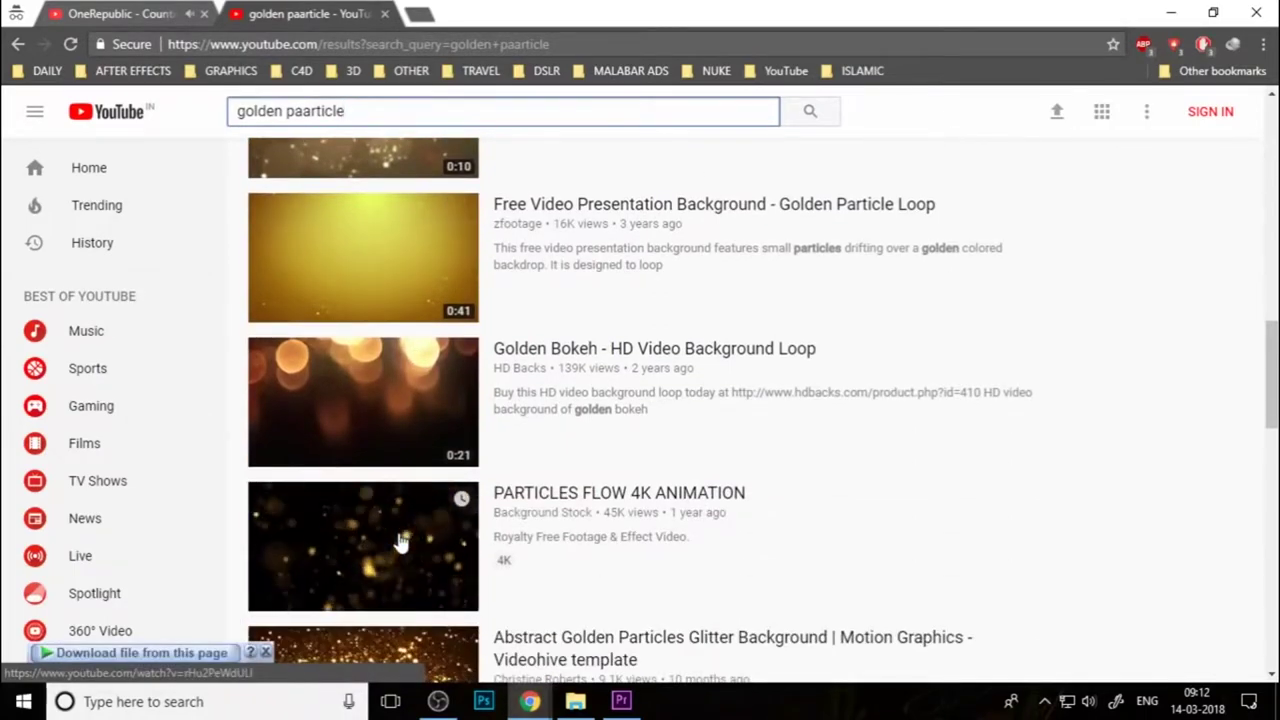
{"action": "scroll", "coordinate": [400, 450], "scroll_direction": "up", "scroll_amount": 12}
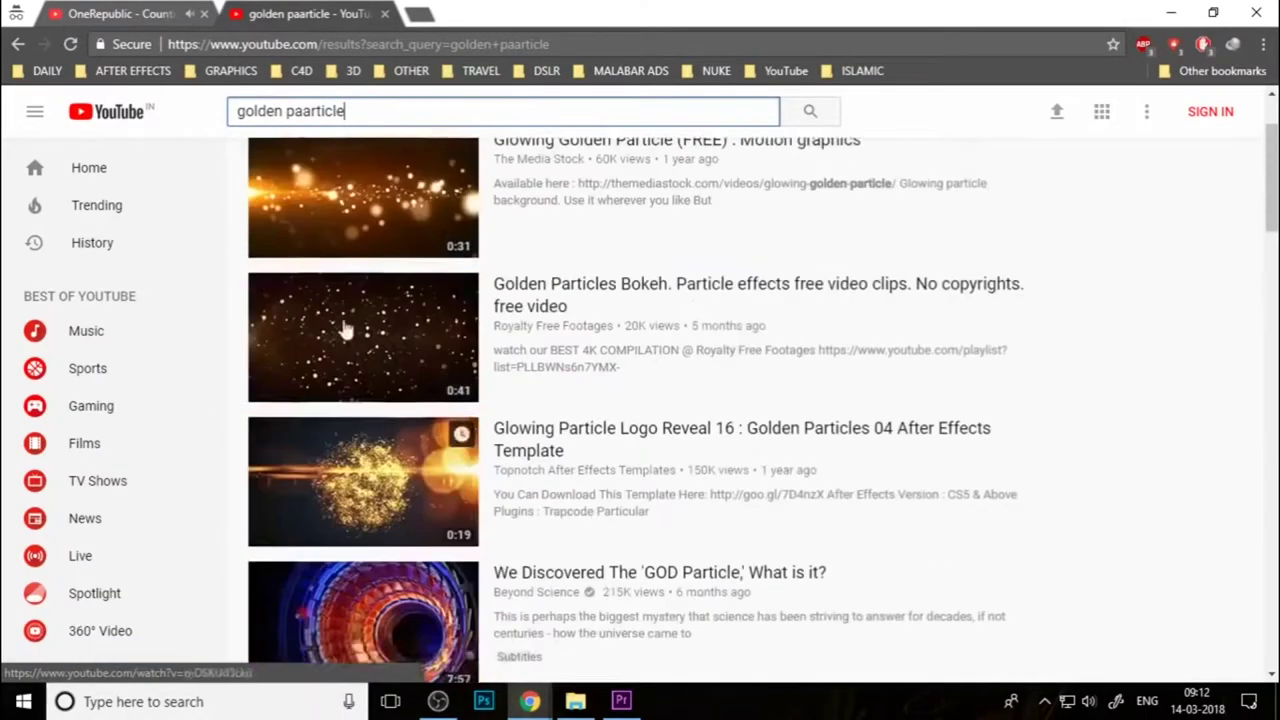
Clear the old query from the search box and open a new browser tab
{"action": "left_click_drag", "start_coordinate": [375, 110], "coordinate": [180, 140]}
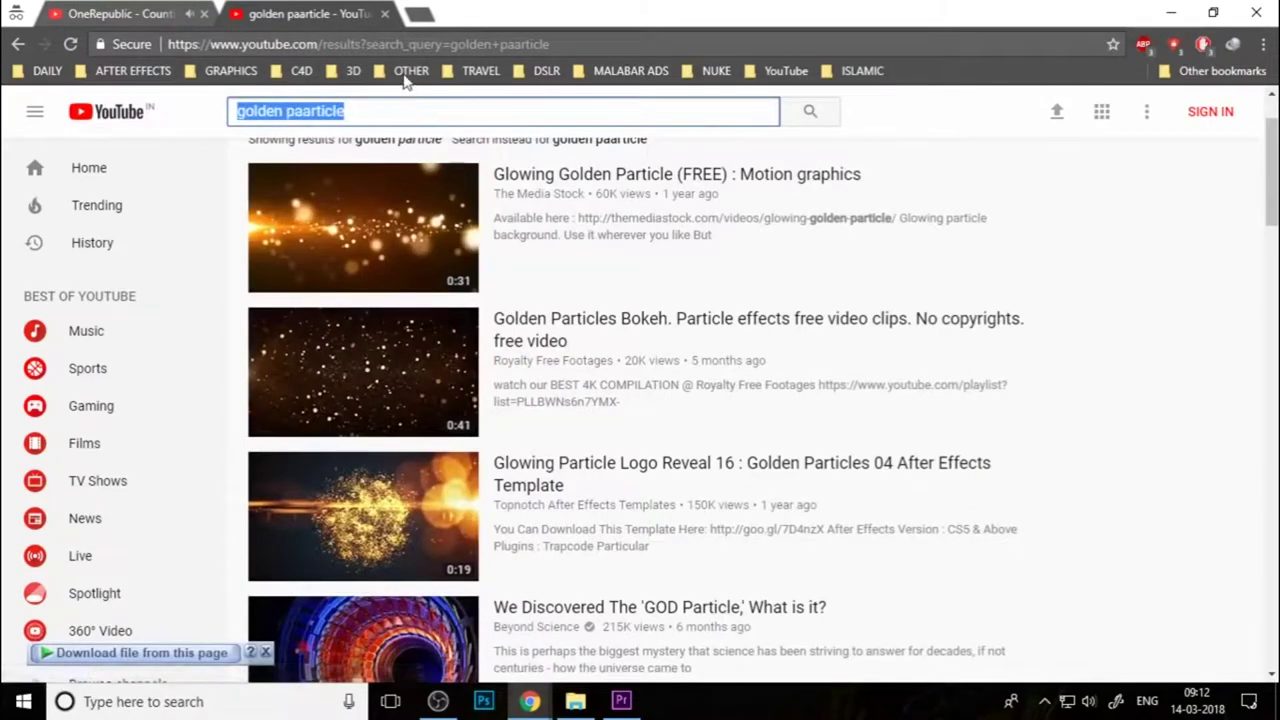
{"action": "key", "text": "BackSpace"}
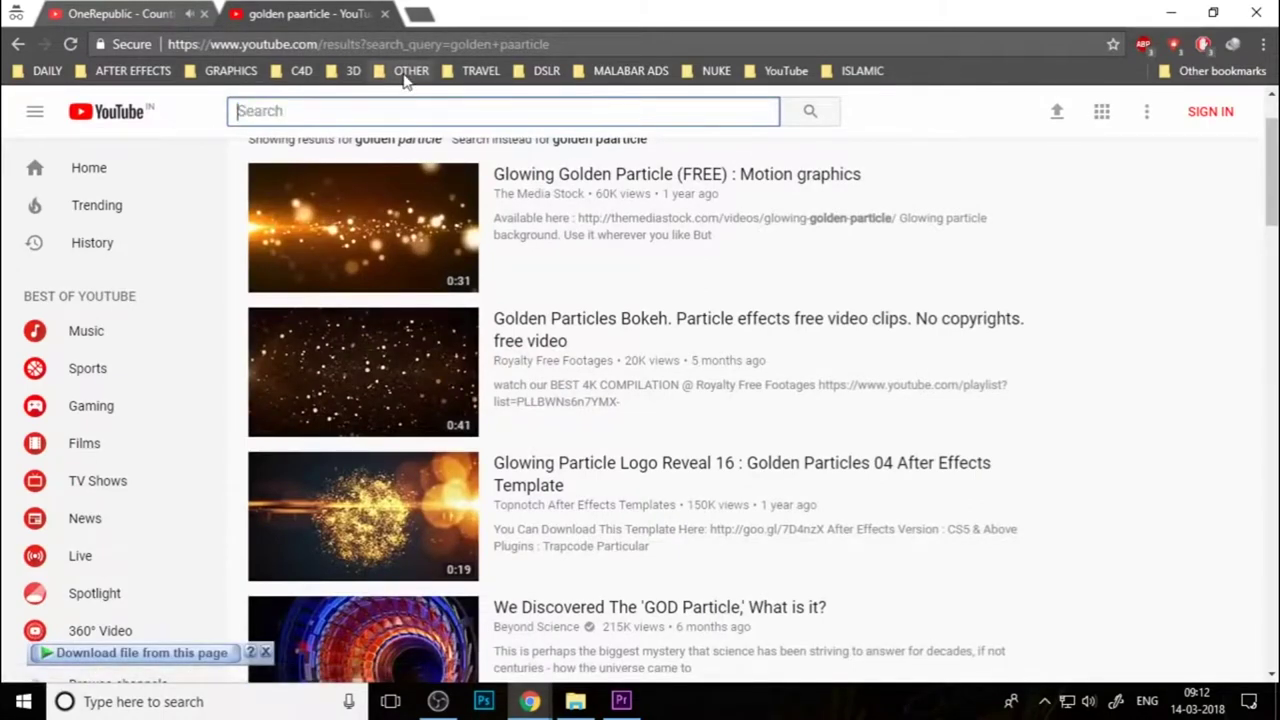
{"action": "left_click", "coordinate": [420, 15]}
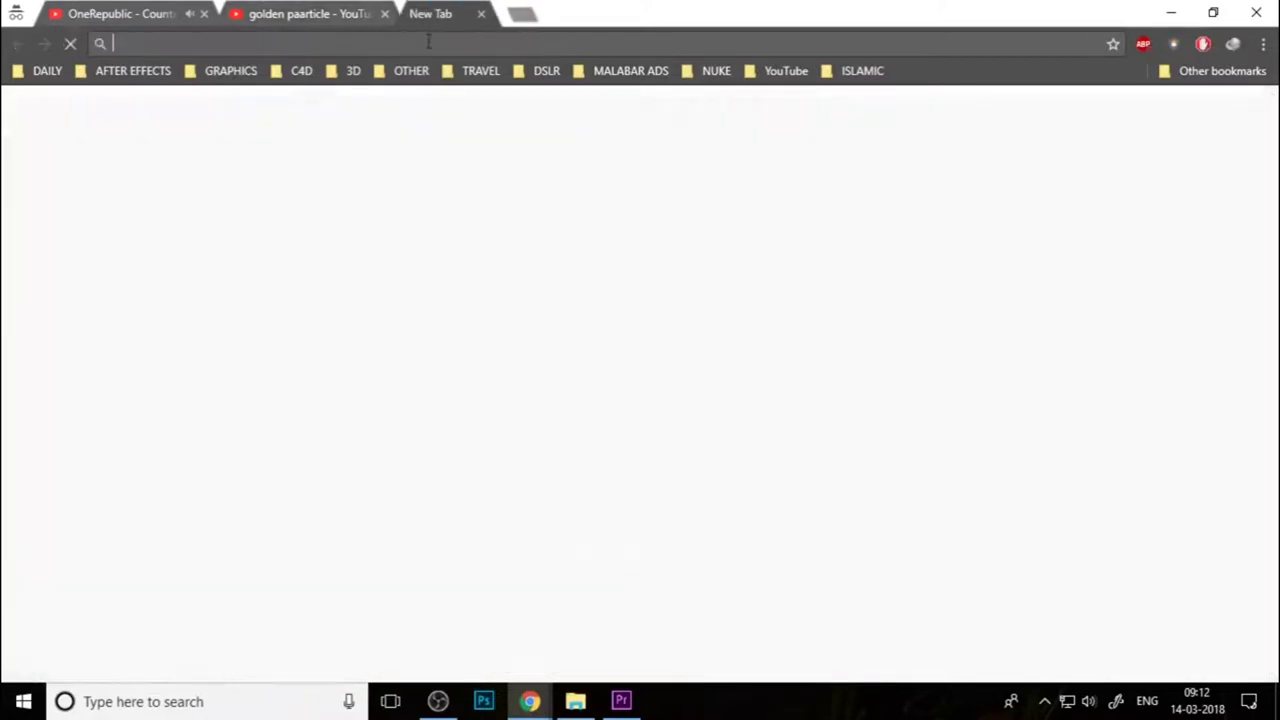
{"action": "type", "text": "gold"}
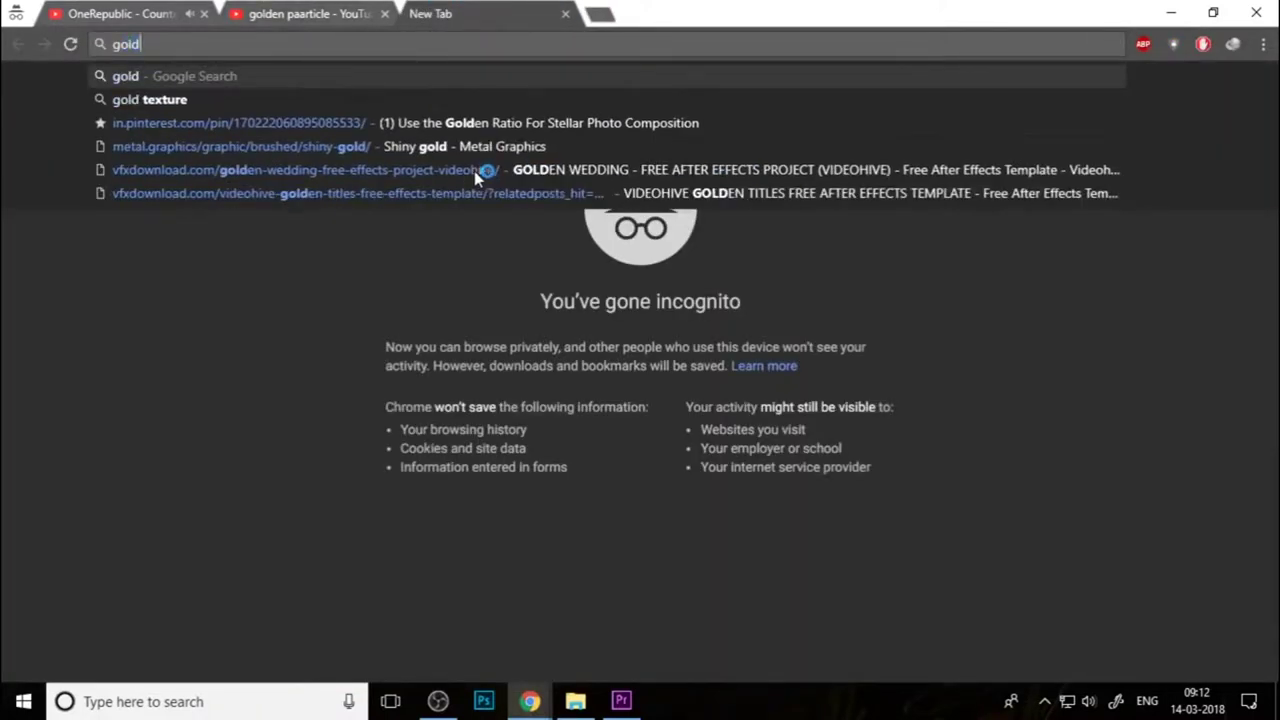
{"action": "type", "text": "en texture"}
{"action": "key", "text": "Return"}
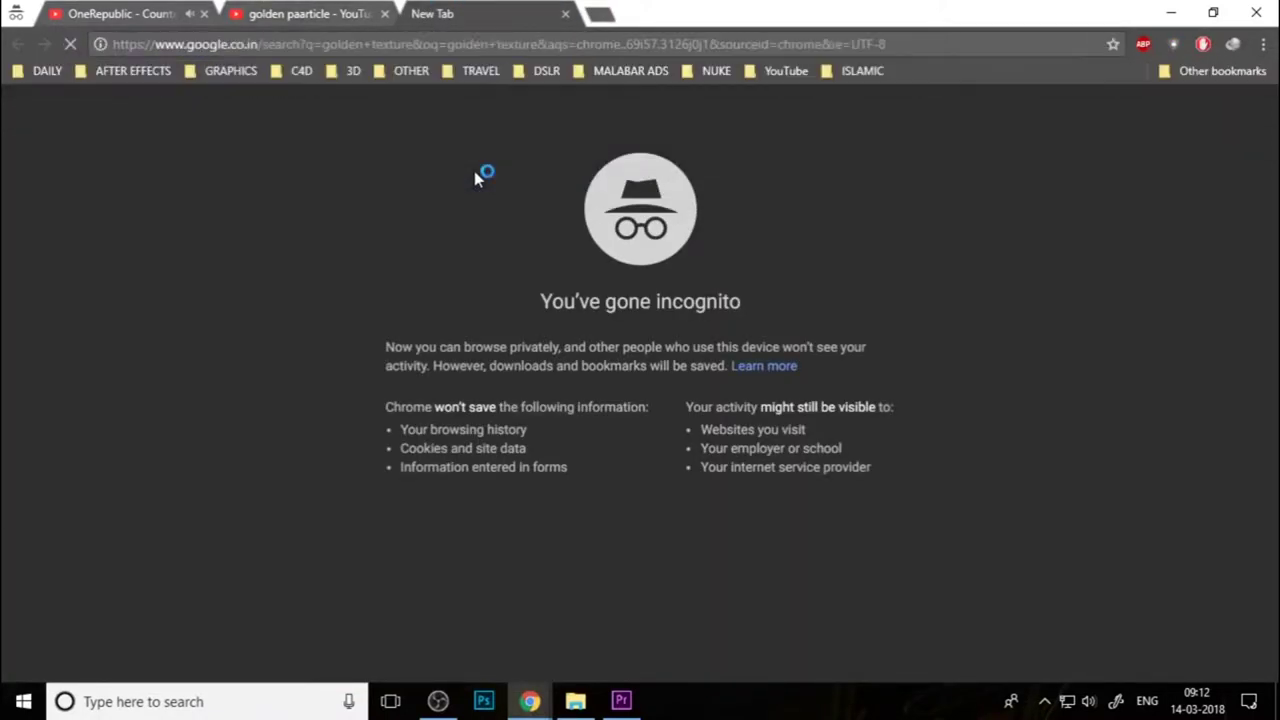
{"action": "left_click", "coordinate": [232, 183]}
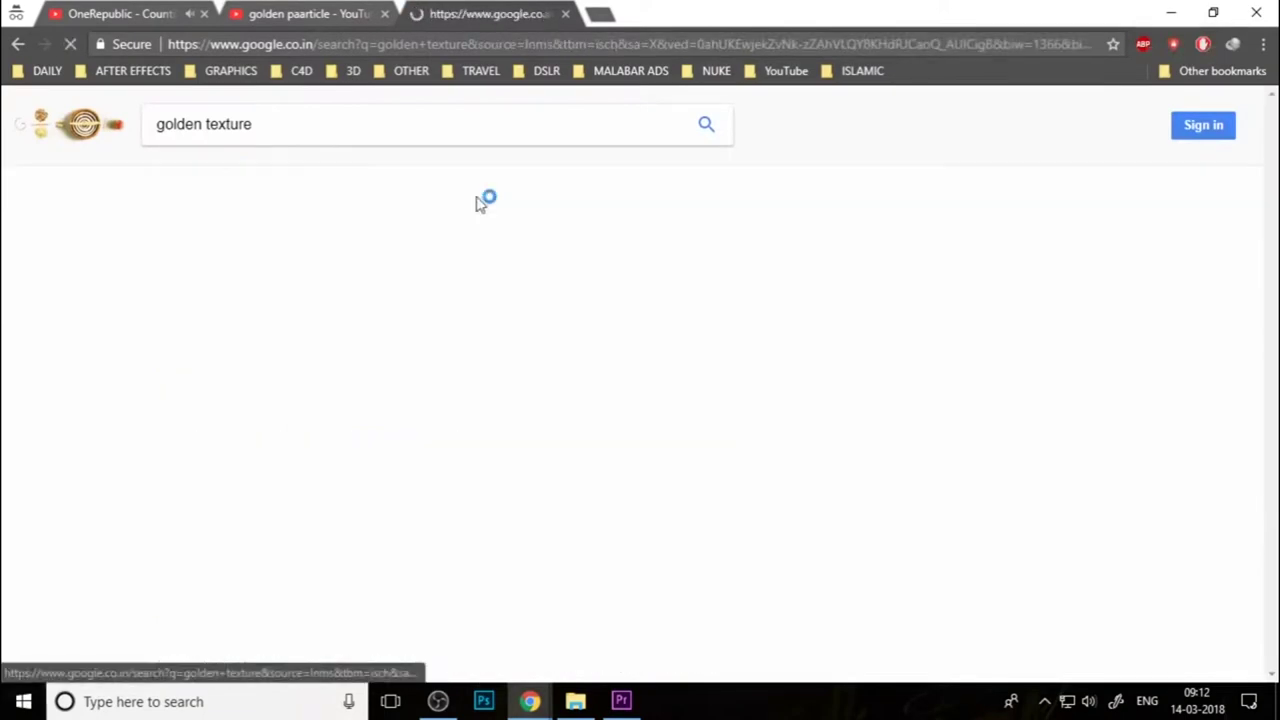
{"action": "scroll", "coordinate": [547, 400], "scroll_direction": "down", "scroll_amount": 2}
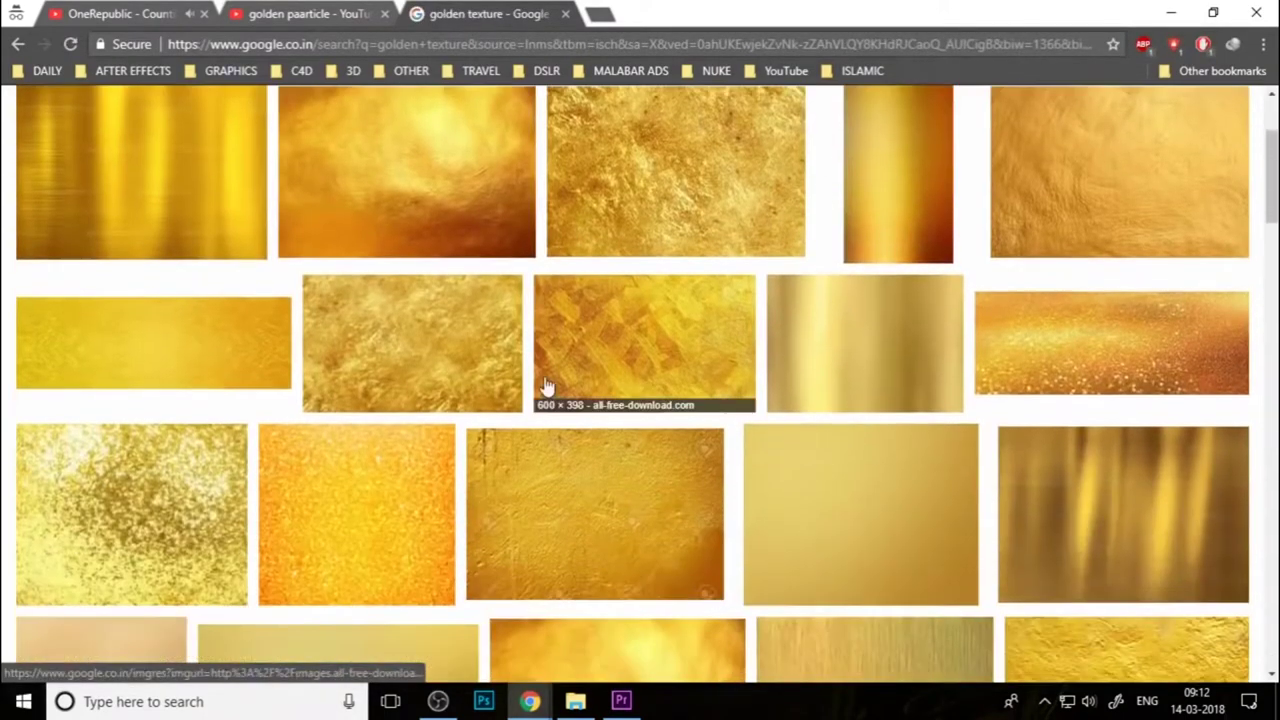
{"action": "scroll", "coordinate": [386, 334], "scroll_direction": "down", "scroll_amount": 4}
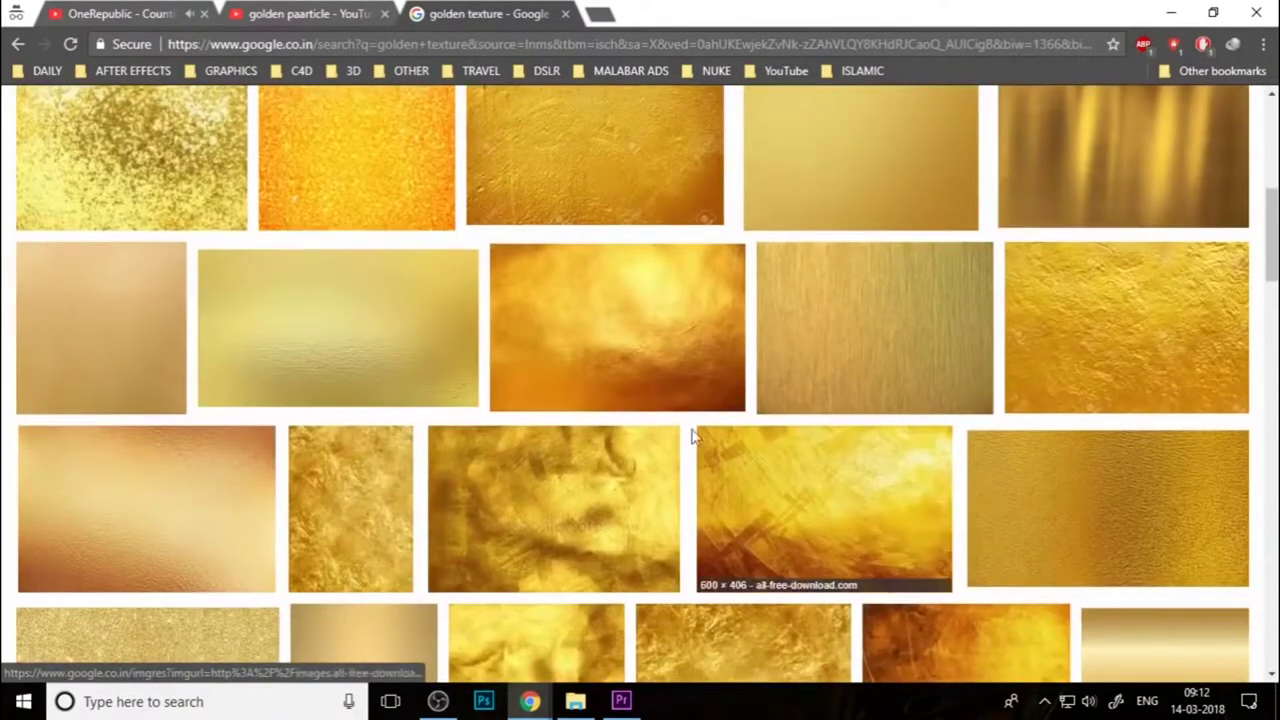
{"action": "scroll", "coordinate": [763, 437], "scroll_direction": "up", "scroll_amount": 6}
{"action": "middle_click", "coordinate": [523, 12]}
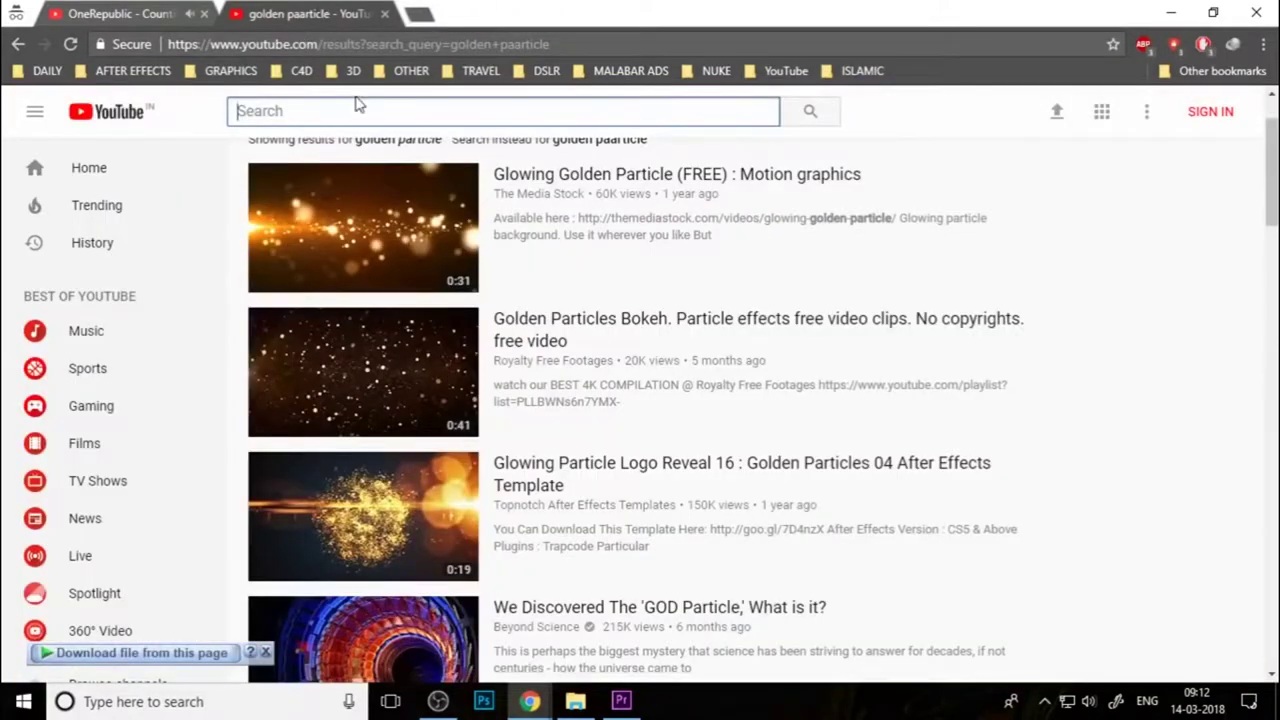
Search YouTube for 'particle transition', then refine it to 'particle transition overlay'
{"action": "type", "text": "particle "}
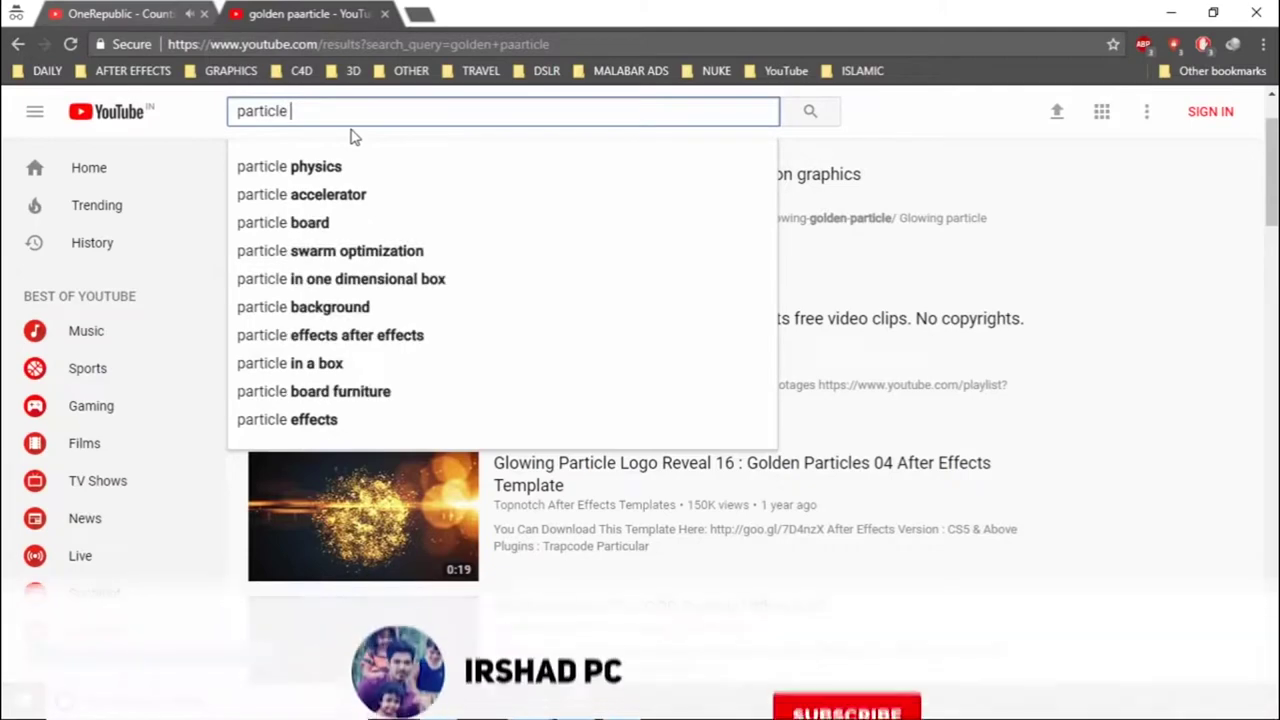
{"action": "type", "text": "tra"}
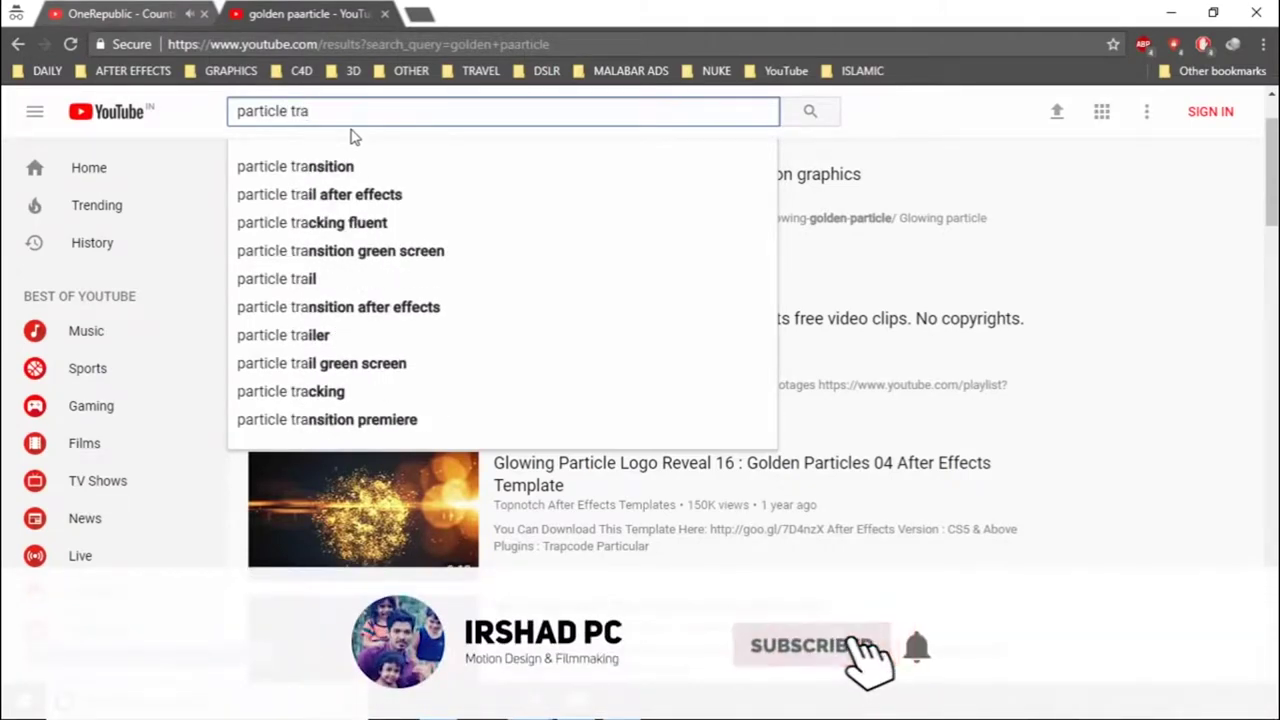
{"action": "key", "text": "Down"}
{"action": "key", "text": "Return"}
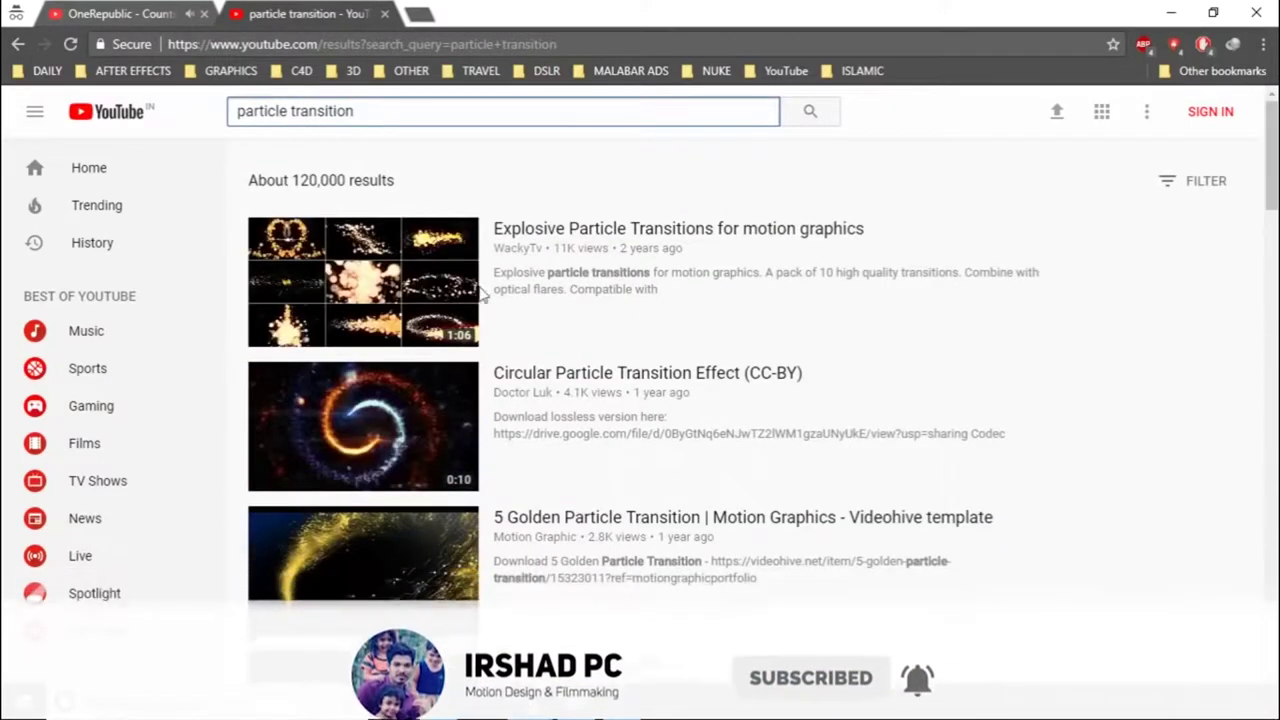
{"action": "mouse_move", "coordinate": [367, 277]}
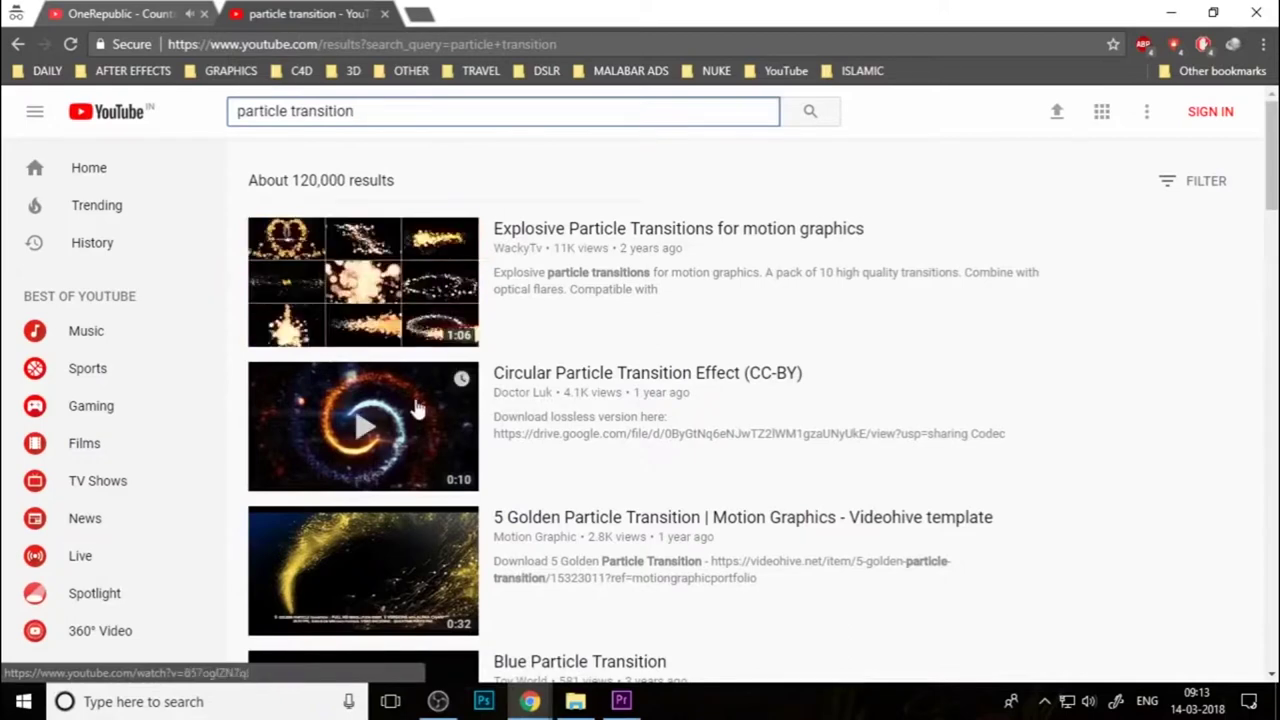
{"action": "left_click", "coordinate": [404, 108]}
{"action": "type", "text": "overlay"}
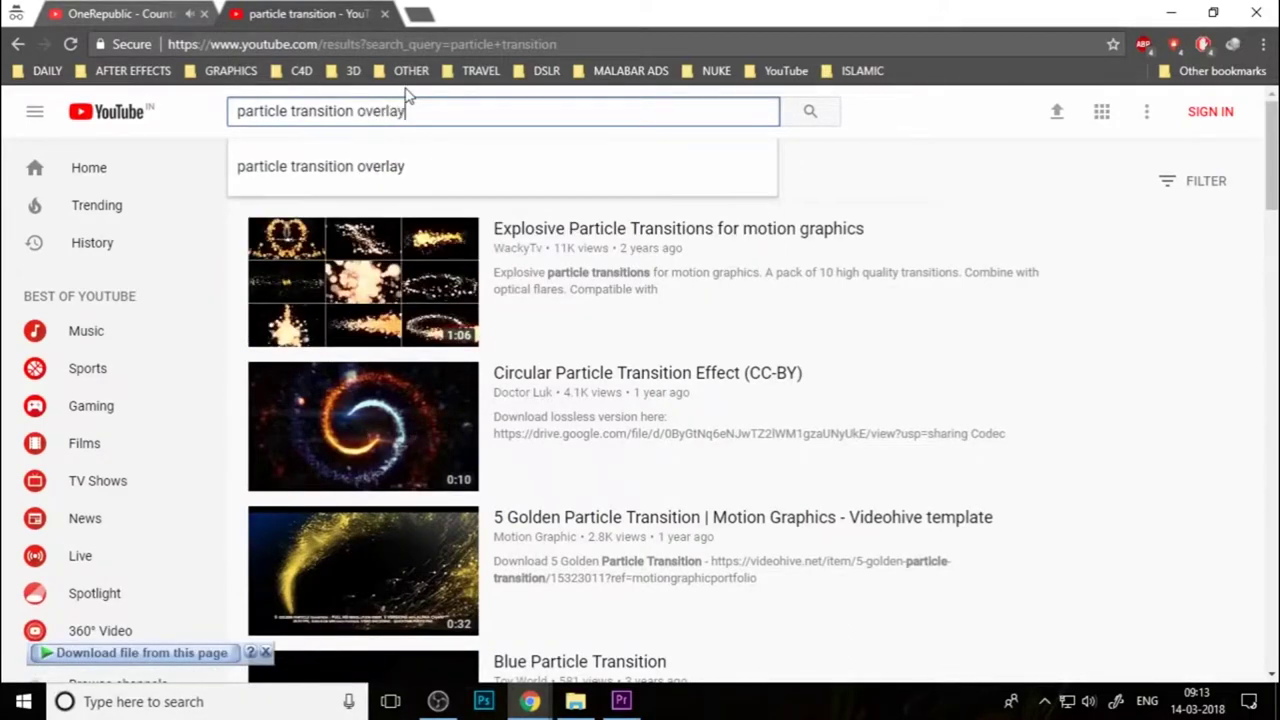
{"action": "key", "text": "Return"}
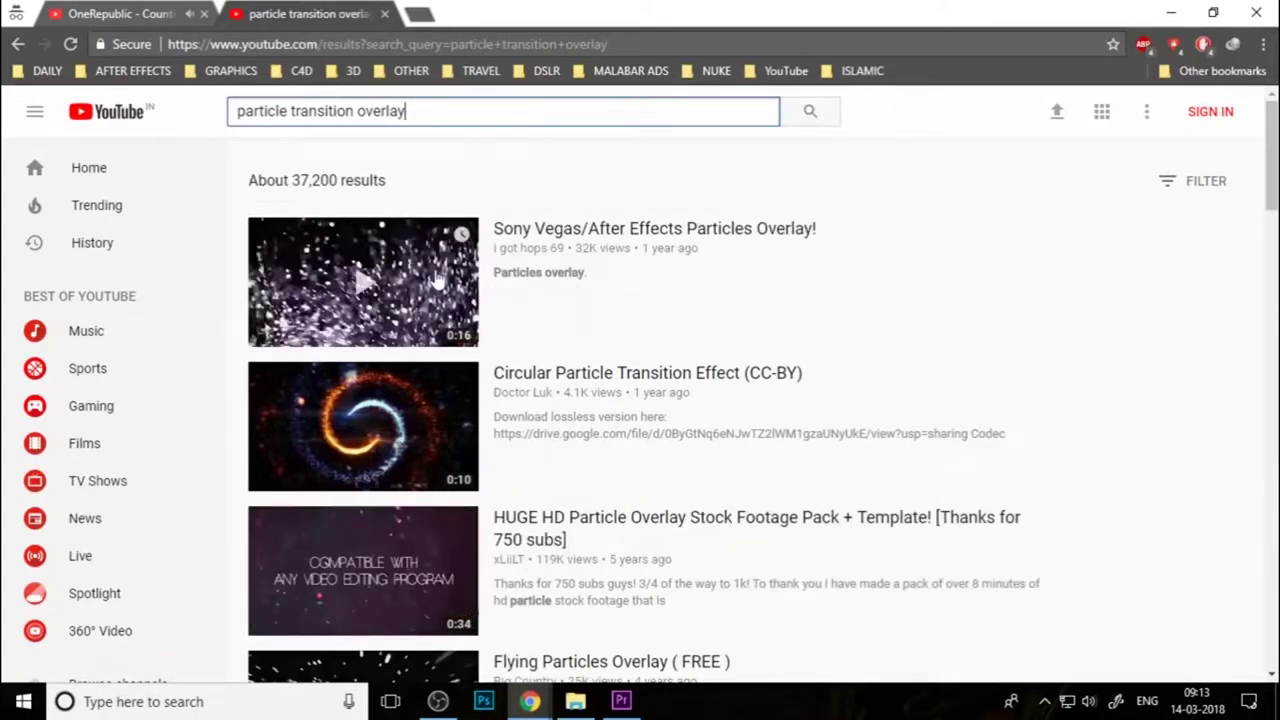
Browse the overlay results, then open Premiere's New Item list in the Project panel
{"action": "scroll", "coordinate": [365, 543], "scroll_direction": "down", "scroll_amount": 4}
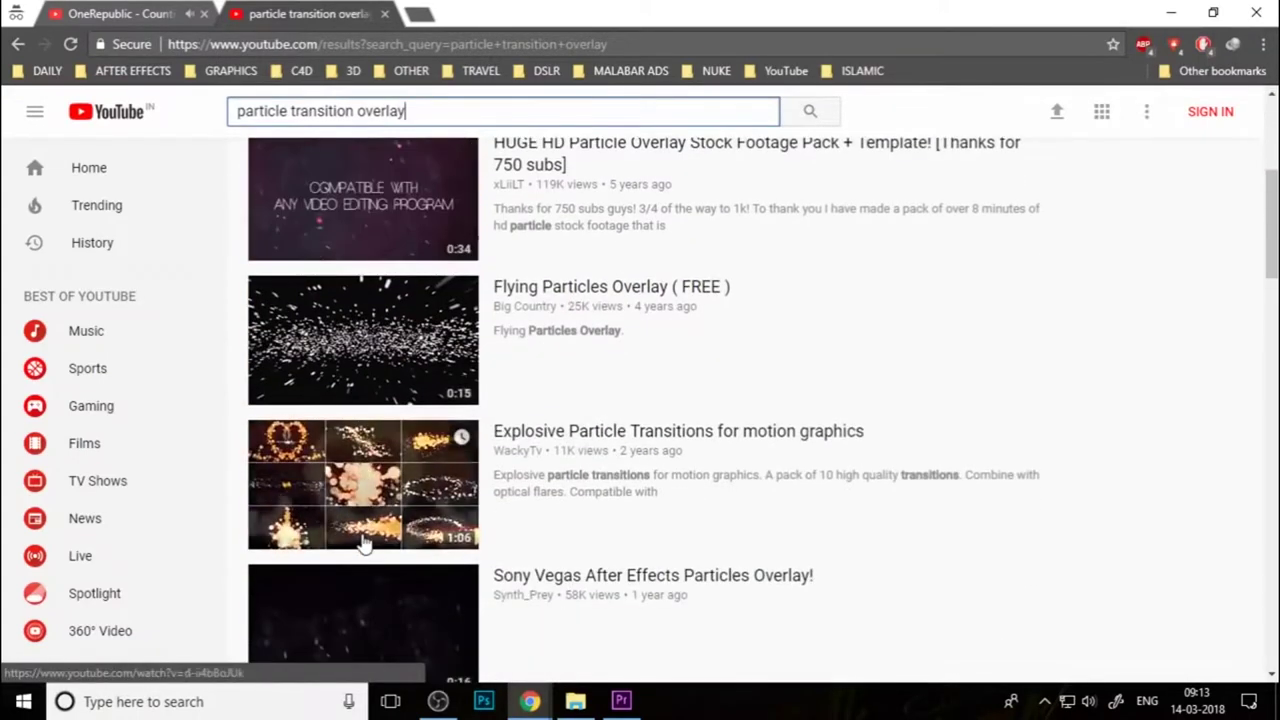
{"action": "scroll", "coordinate": [365, 543], "scroll_direction": "down", "scroll_amount": 3}
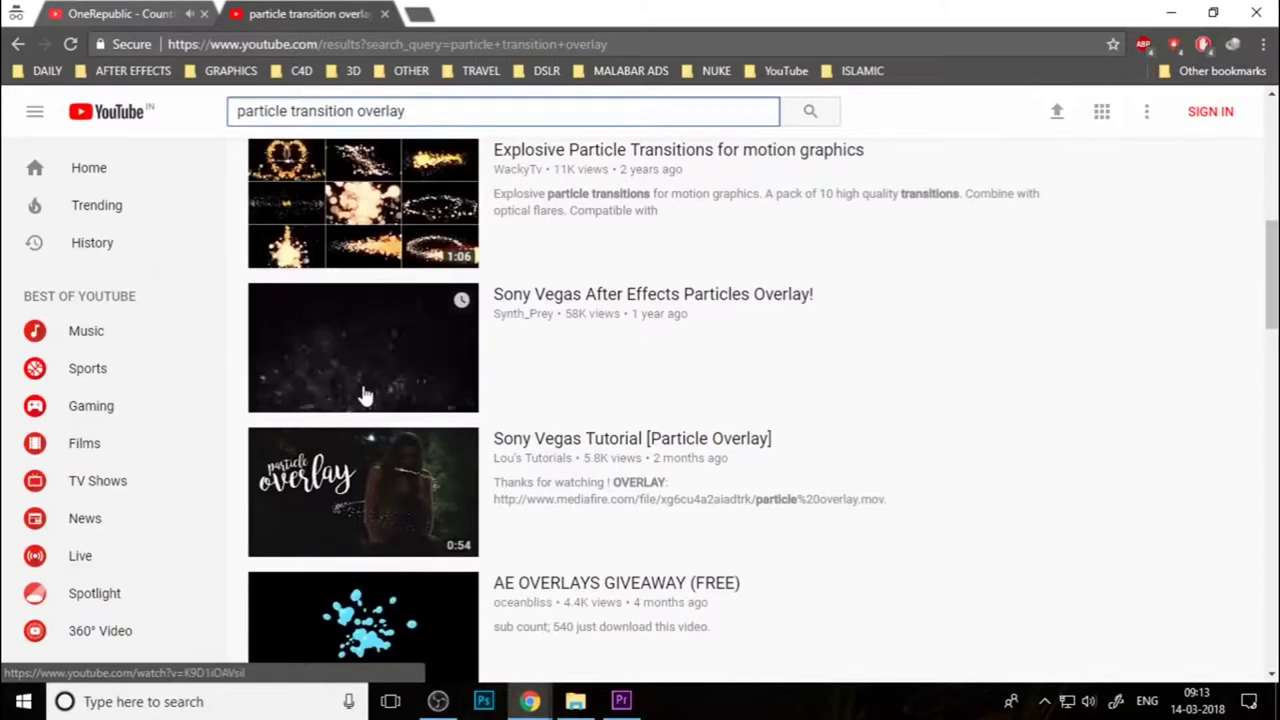
{"action": "scroll", "coordinate": [372, 428], "scroll_direction": "down", "scroll_amount": 1}
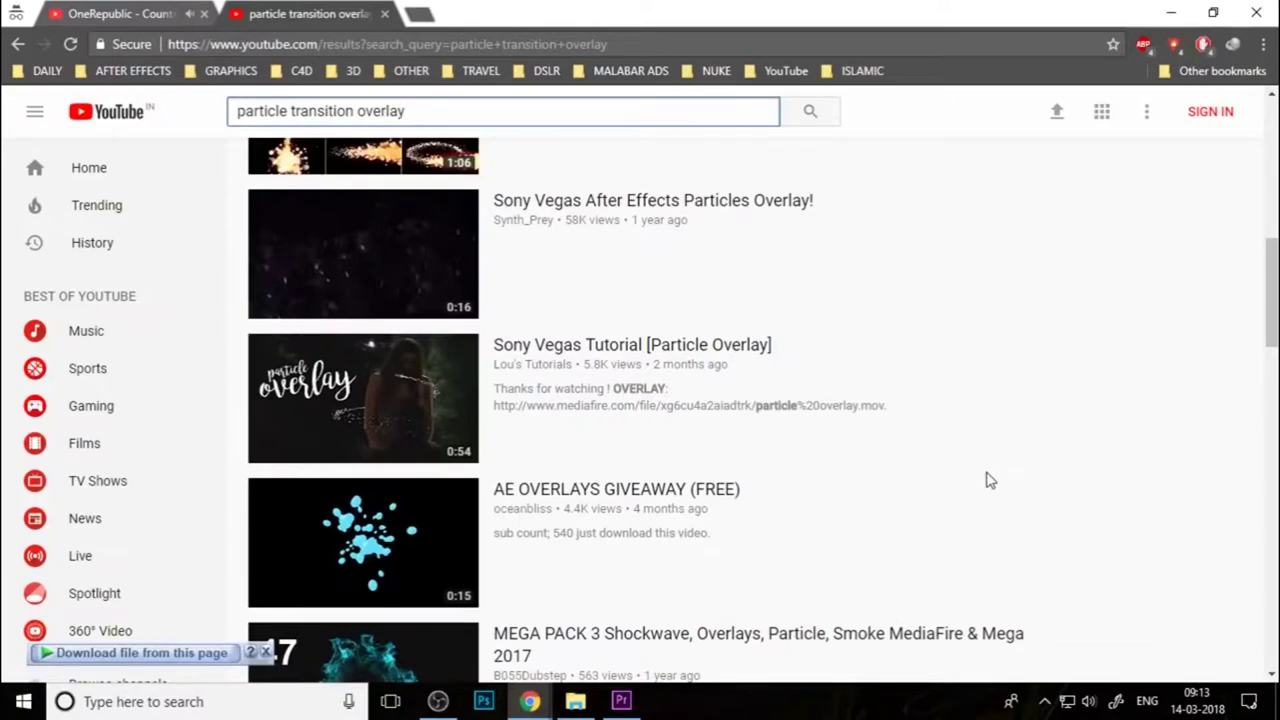
{"action": "scroll", "coordinate": [974, 480], "scroll_direction": "down", "scroll_amount": 5}
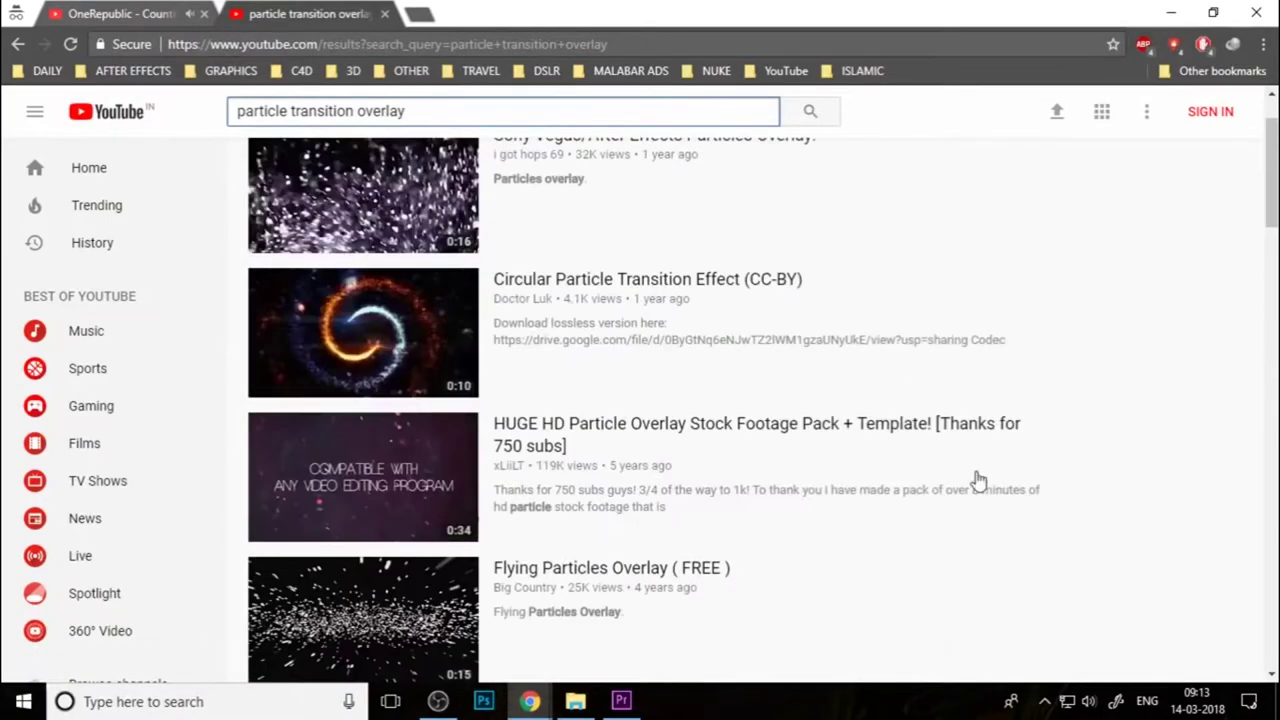
{"action": "left_click", "coordinate": [326, 645]}
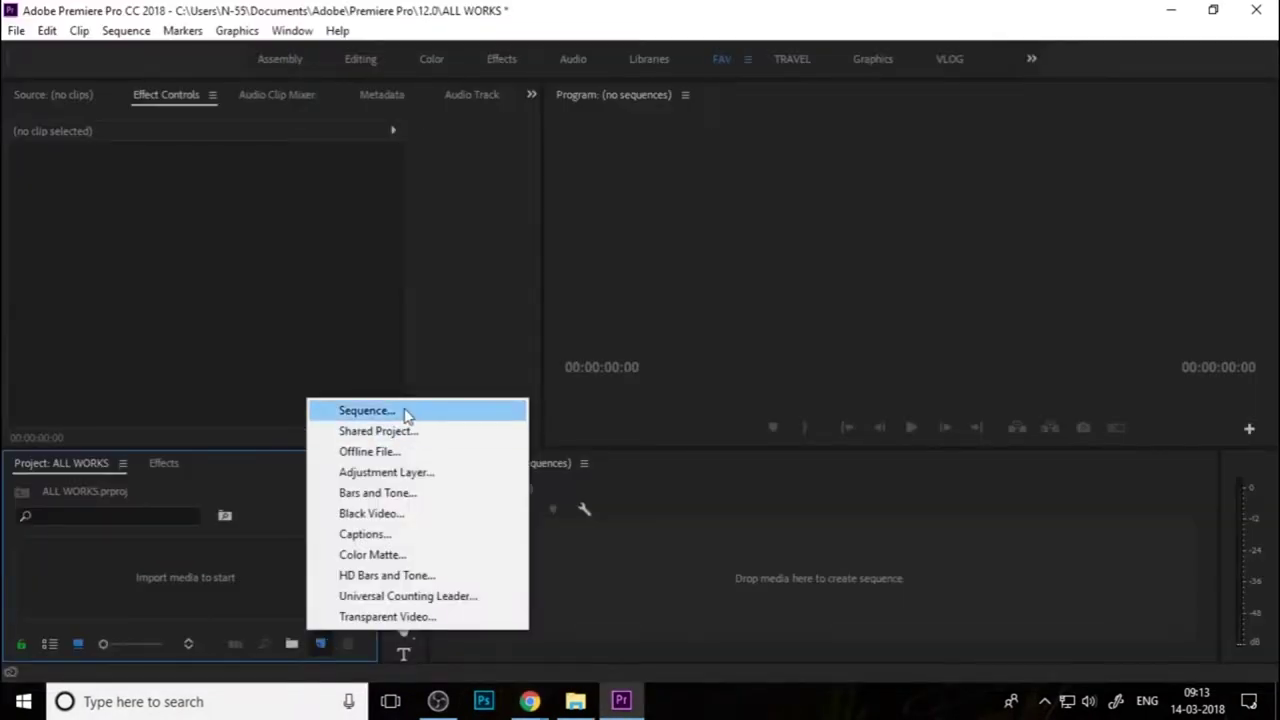
Create Sequence 05 from the Canon XF MPEG2 720p30 preset
{"action": "left_click", "coordinate": [407, 414]}
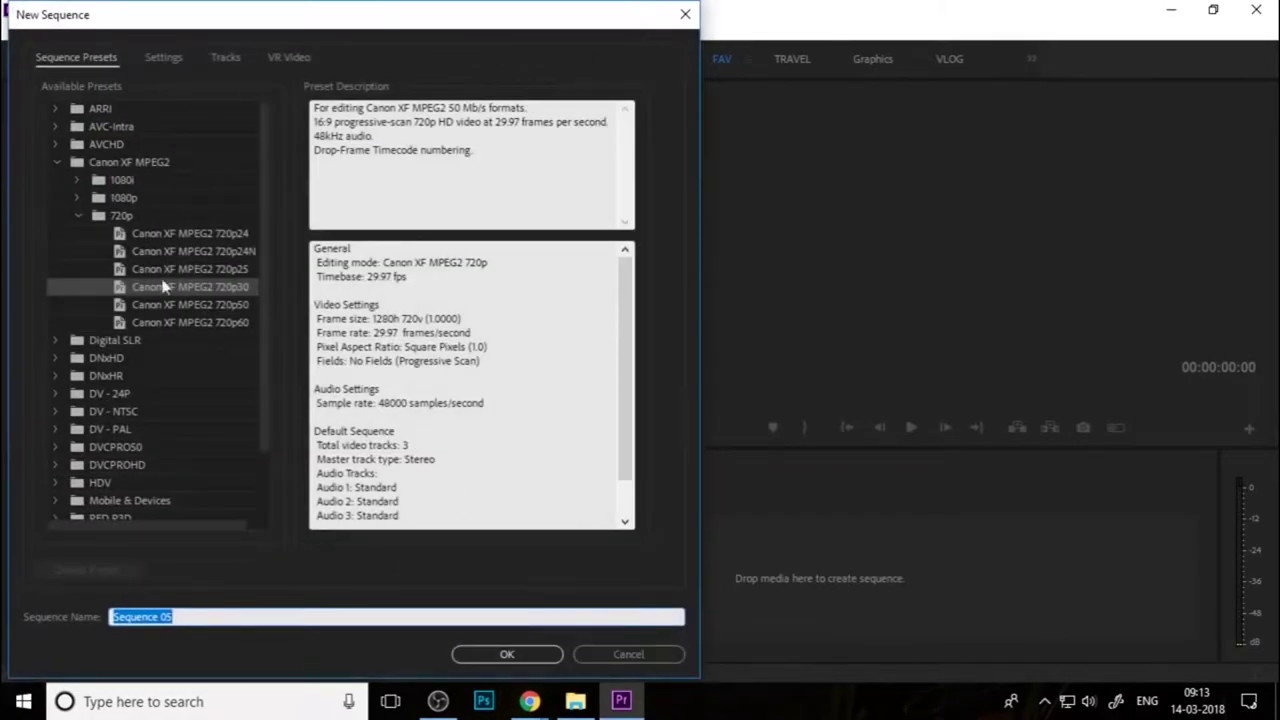
{"action": "double_click", "coordinate": [207, 288]}
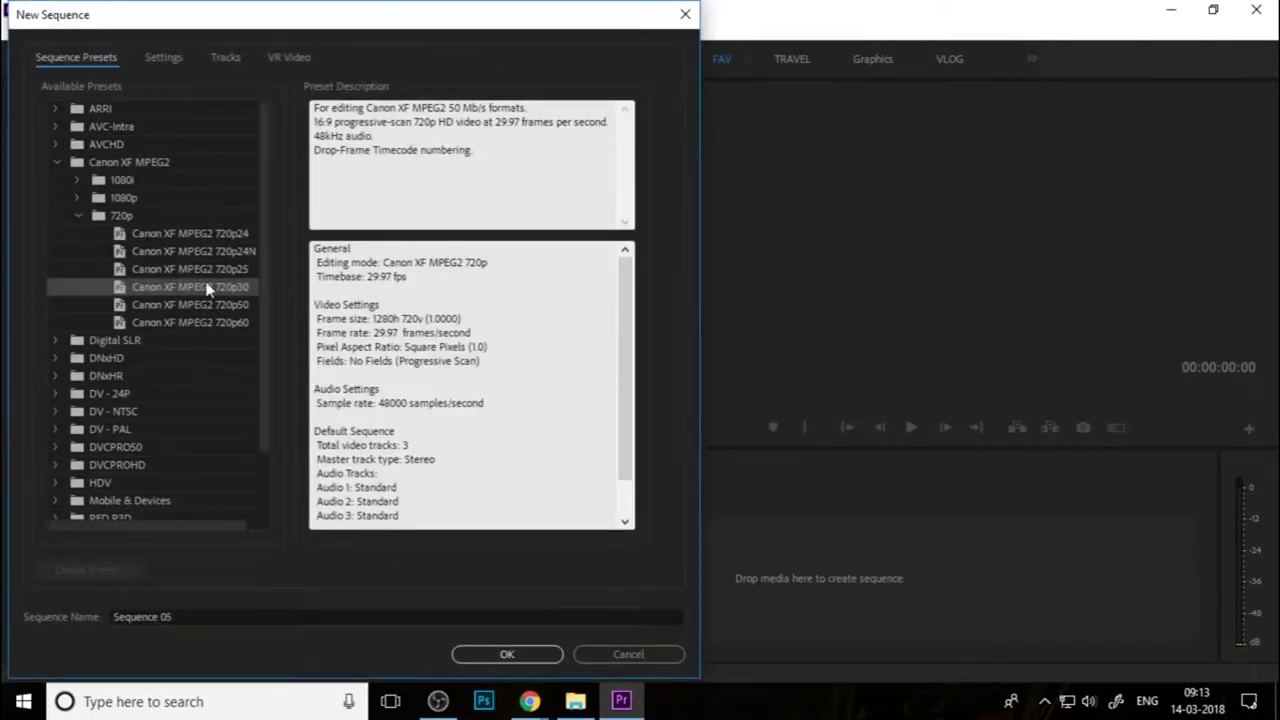
{"action": "left_click", "coordinate": [246, 594]}
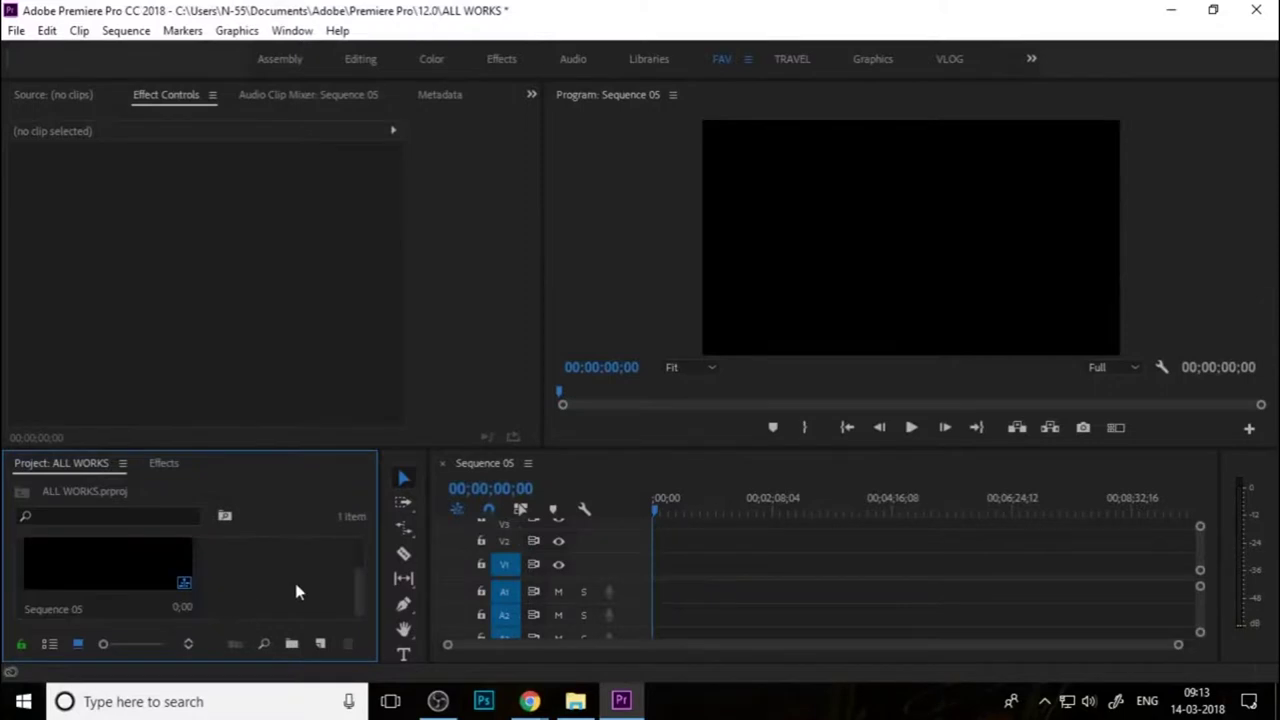
Save the project, then select all six clips in the 09 - Wedding Title folder
{"action": "key", "text": "ctrl+s"}
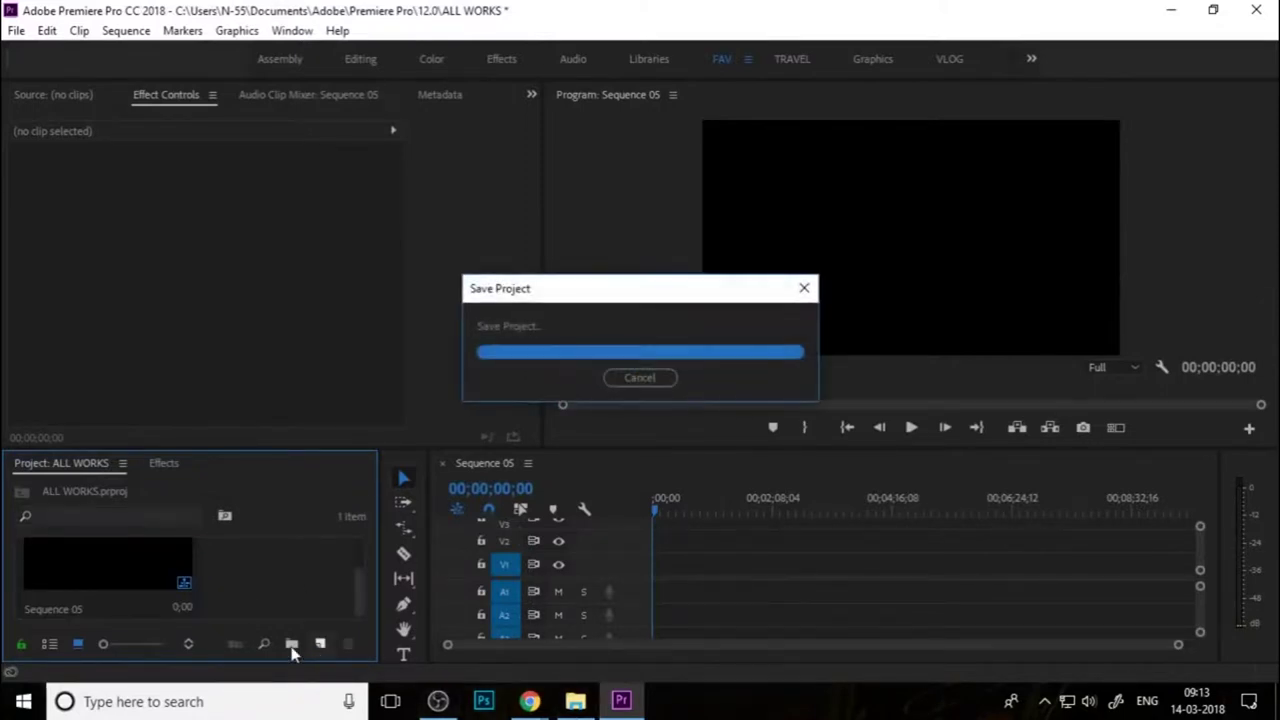
{"action": "left_click", "coordinate": [590, 704]}
{"action": "left_click_drag", "start_coordinate": [833, 349], "coordinate": [240, 240]}
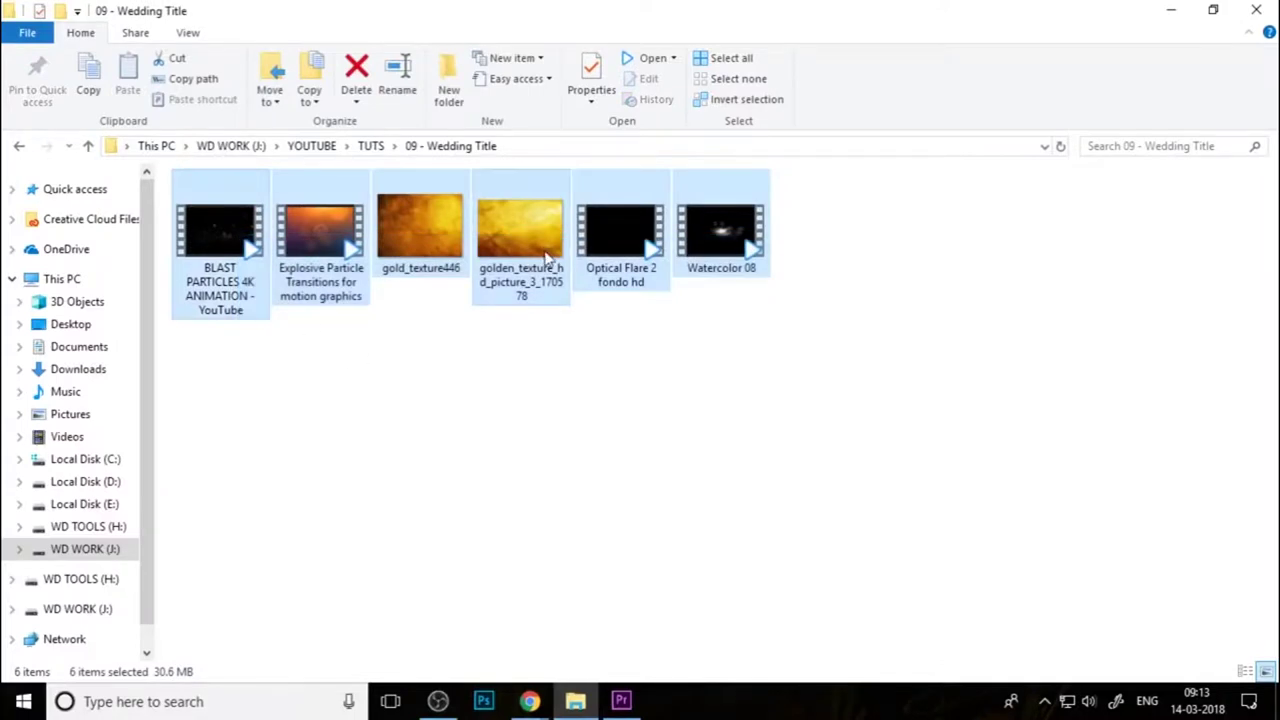
Drag the selected 09 - Wedding Title clips into the ALL WORKS Project panel
{"action": "mouse_move", "coordinate": [410, 237]}
{"action": "left_mouse_down"}
{"action": "mouse_move", "coordinate": [239, 580]}
{"action": "mouse_move", "coordinate": [320, 578]}
{"action": "left_mouse_up"}
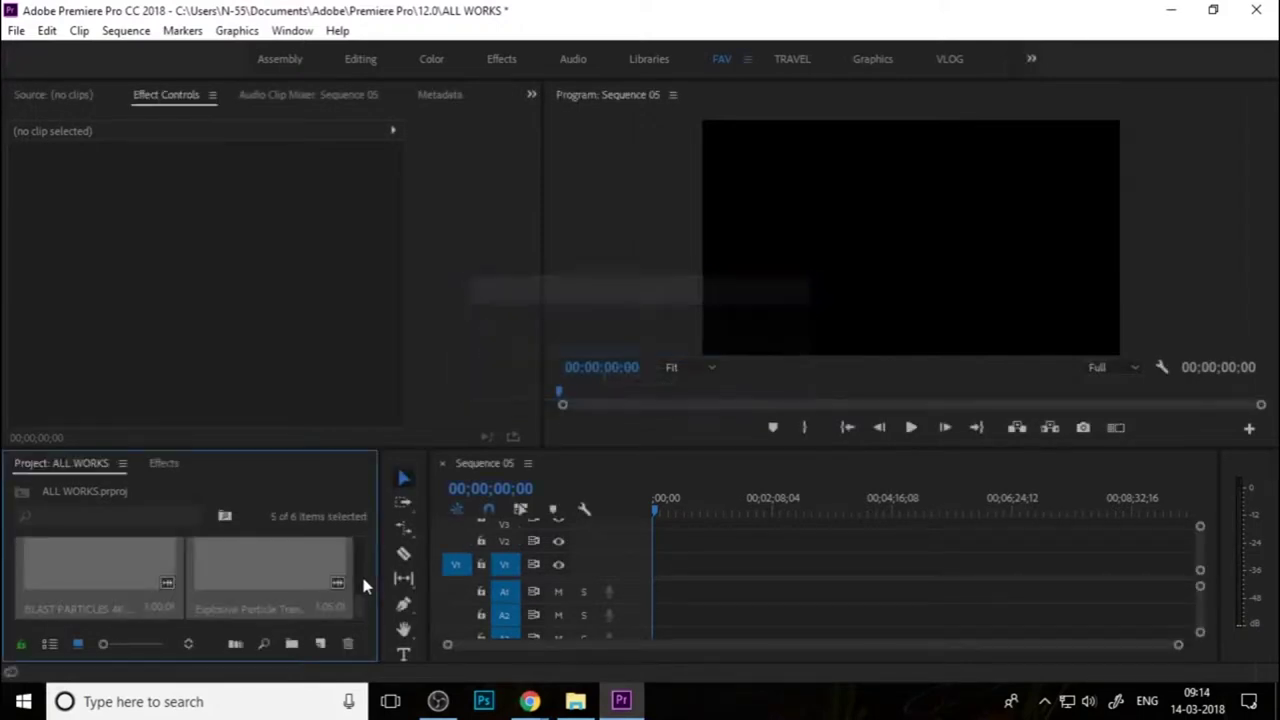
Add a 'Wedding Titles' text graphic to Sequence 05 using the Type tool in the Program monitor
{"action": "left_click", "coordinate": [183, 570]}
{"action": "left_click", "coordinate": [705, 509]}
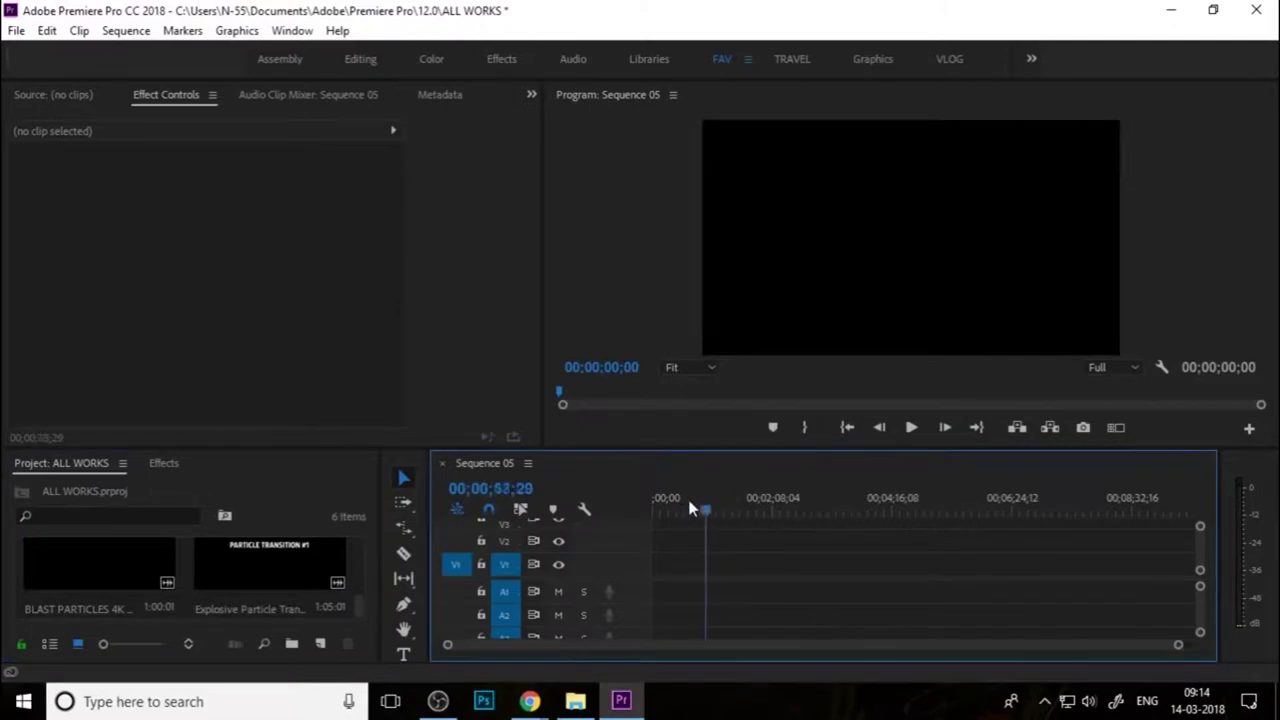
{"action": "left_click", "coordinate": [406, 653]}
{"action": "left_click", "coordinate": [772, 240]}
{"action": "type", "text": "Wedding Titles"}
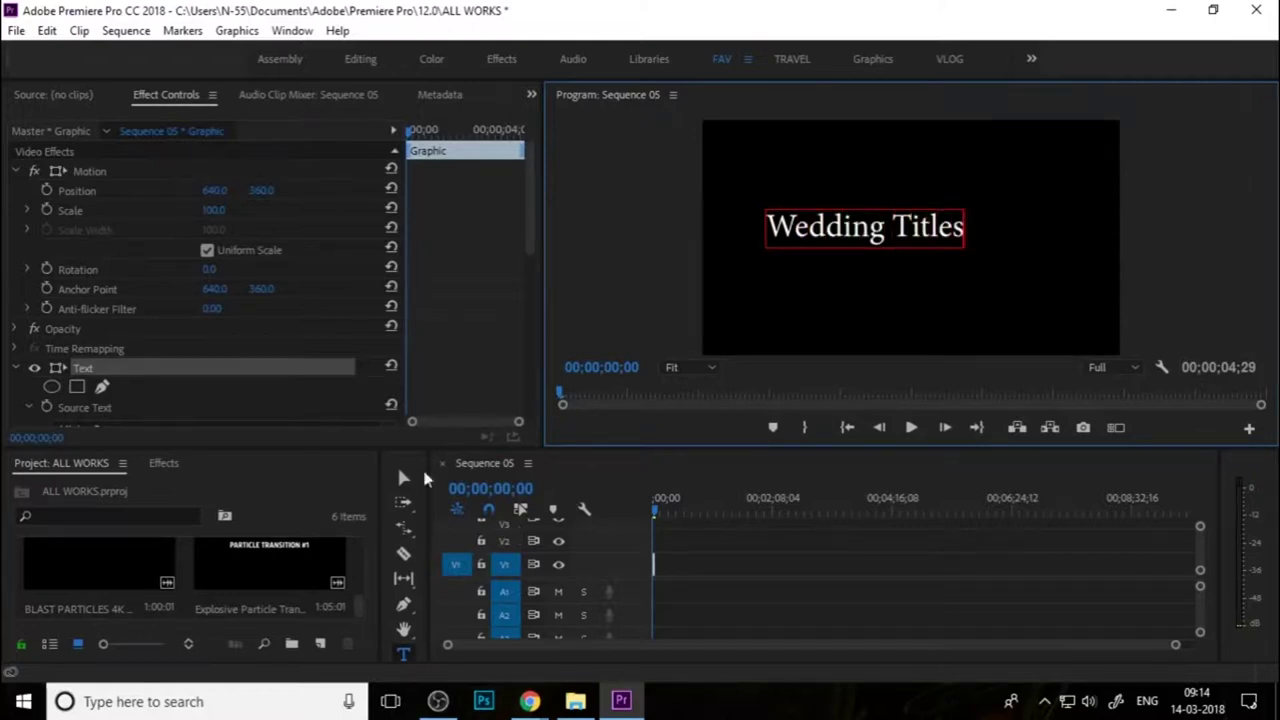
{"action": "left_click", "coordinate": [403, 477]}
{"action": "left_click", "coordinate": [297, 32]}
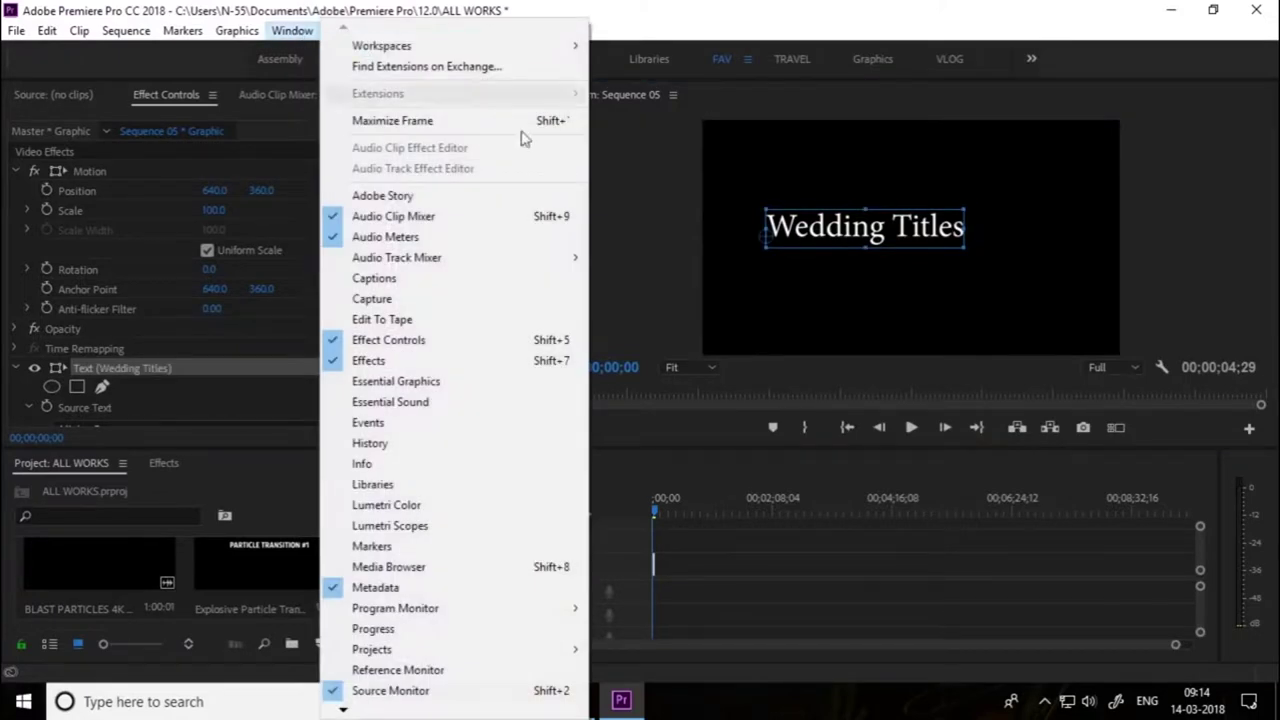
In Essential Graphics, centre-align the title text and centre it horizontally and vertically in the frame
{"action": "left_click", "coordinate": [432, 381]}
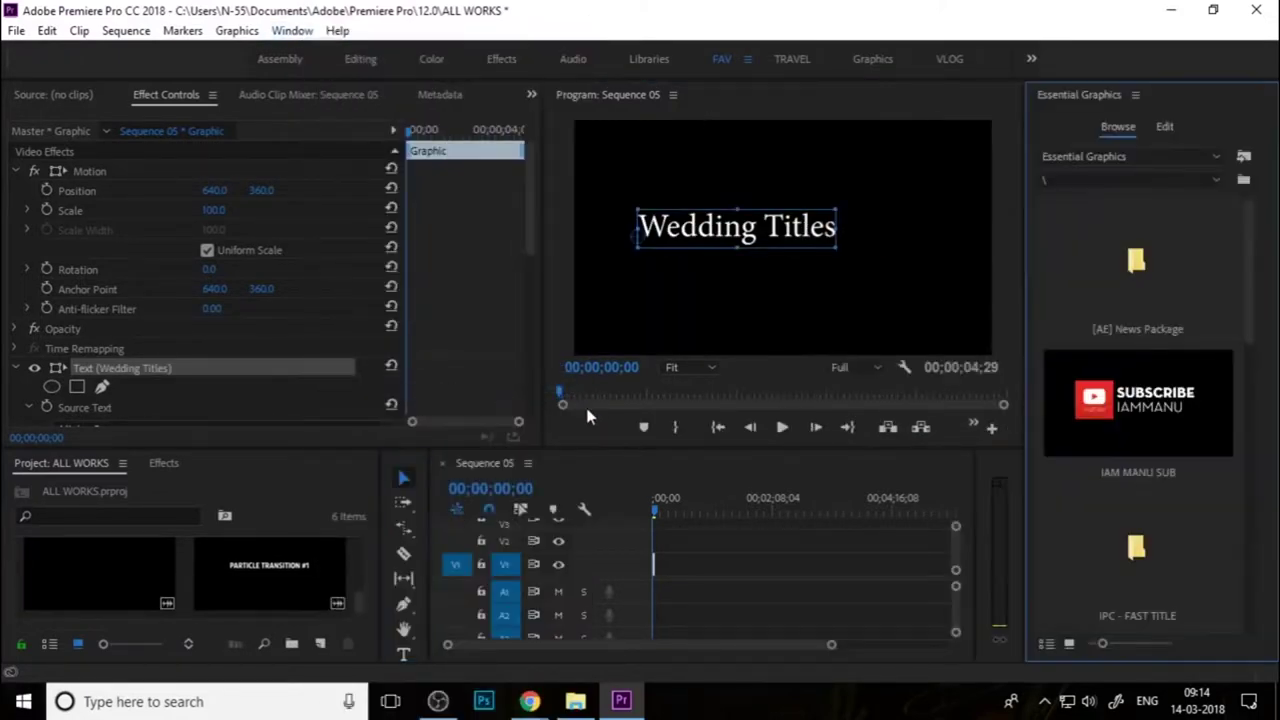
{"action": "left_click", "coordinate": [1166, 127]}
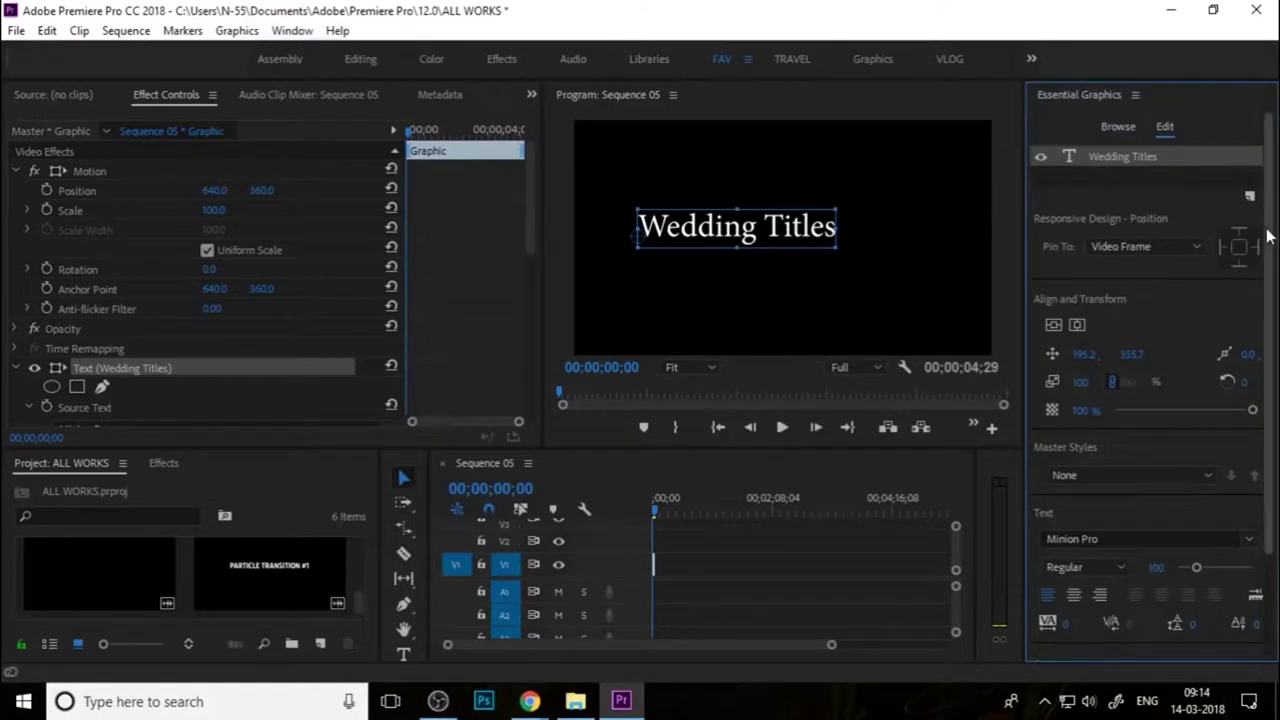
{"action": "left_click", "coordinate": [1075, 598]}
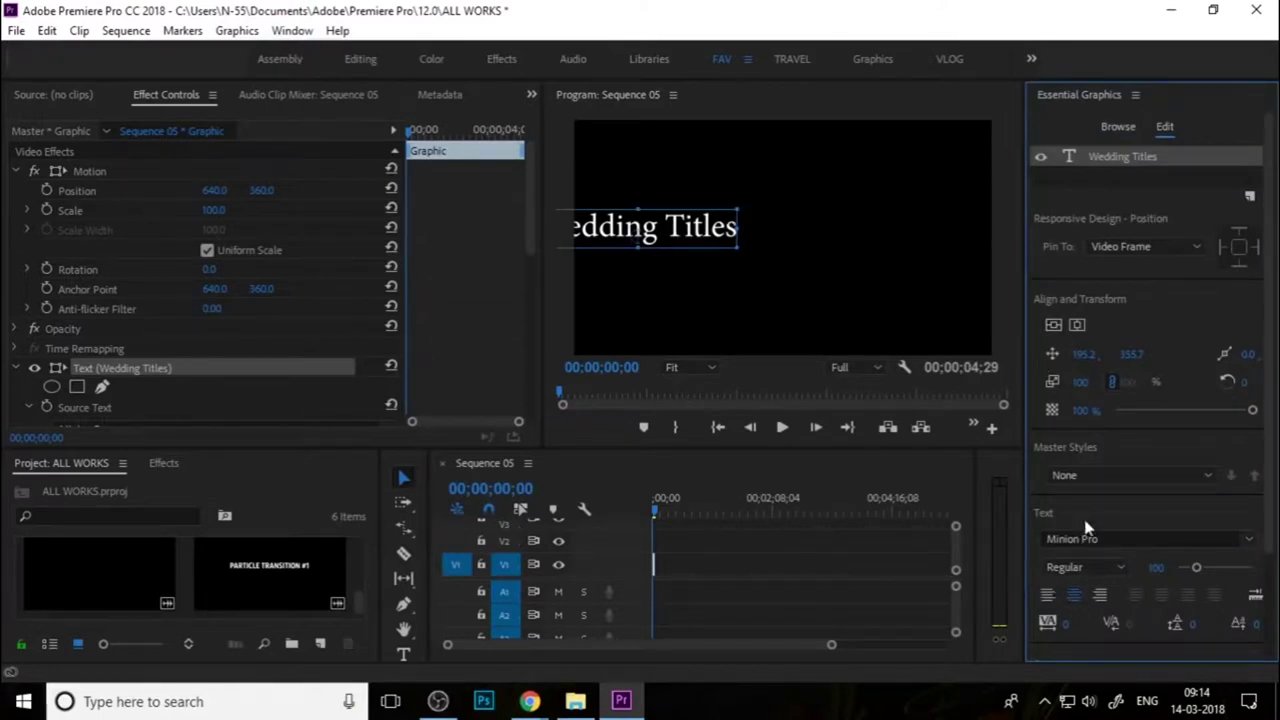
{"action": "left_click", "coordinate": [1080, 325]}
{"action": "left_click", "coordinate": [1056, 325]}
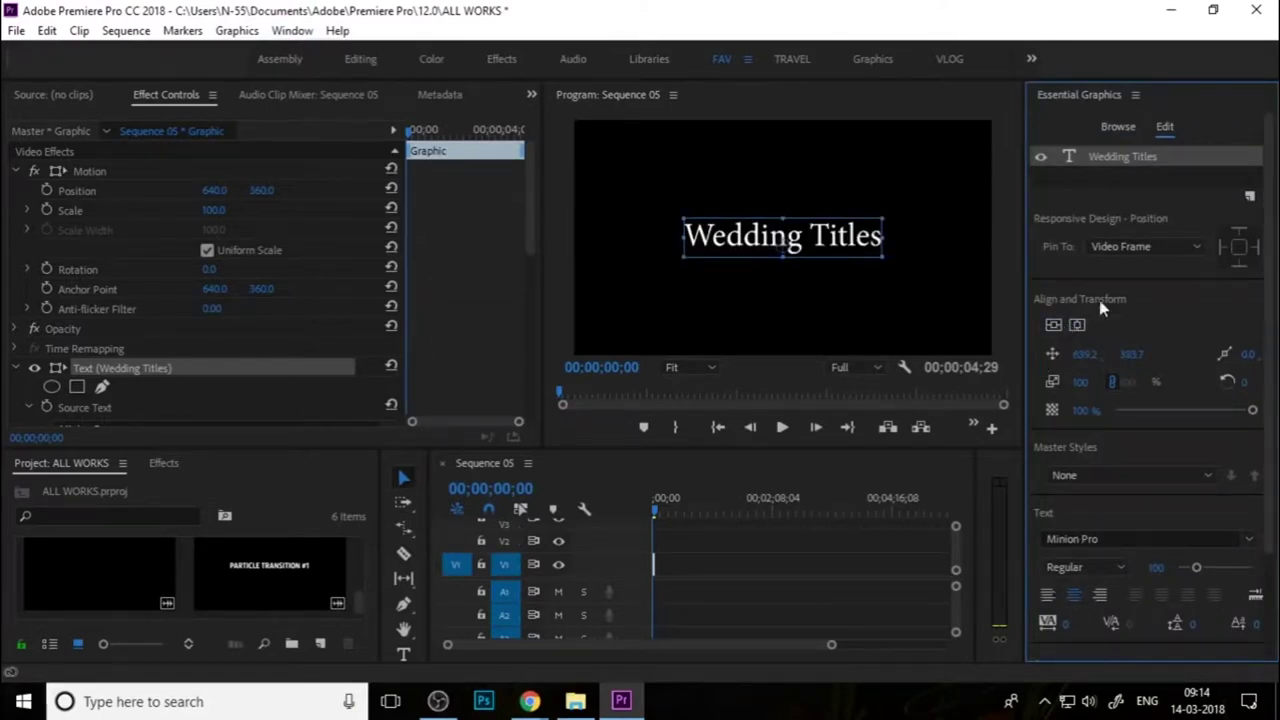
{"action": "scroll", "coordinate": [1200, 450], "scroll_direction": "down", "scroll_amount": 2}
Try Mistral and Pamega Script fonts, then settle on Mahligai Script for the title
{"action": "left_click", "coordinate": [1240, 468]}
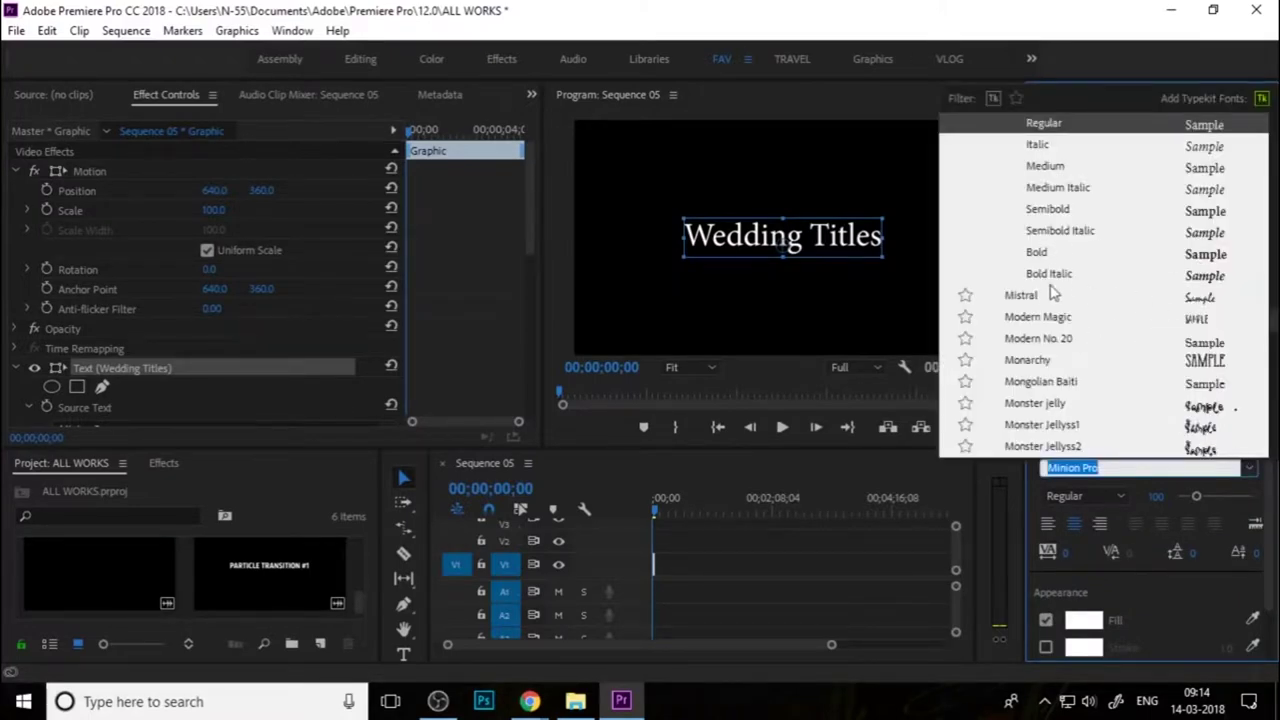
{"action": "left_click", "coordinate": [1021, 296]}
{"action": "left_click", "coordinate": [1240, 468]}
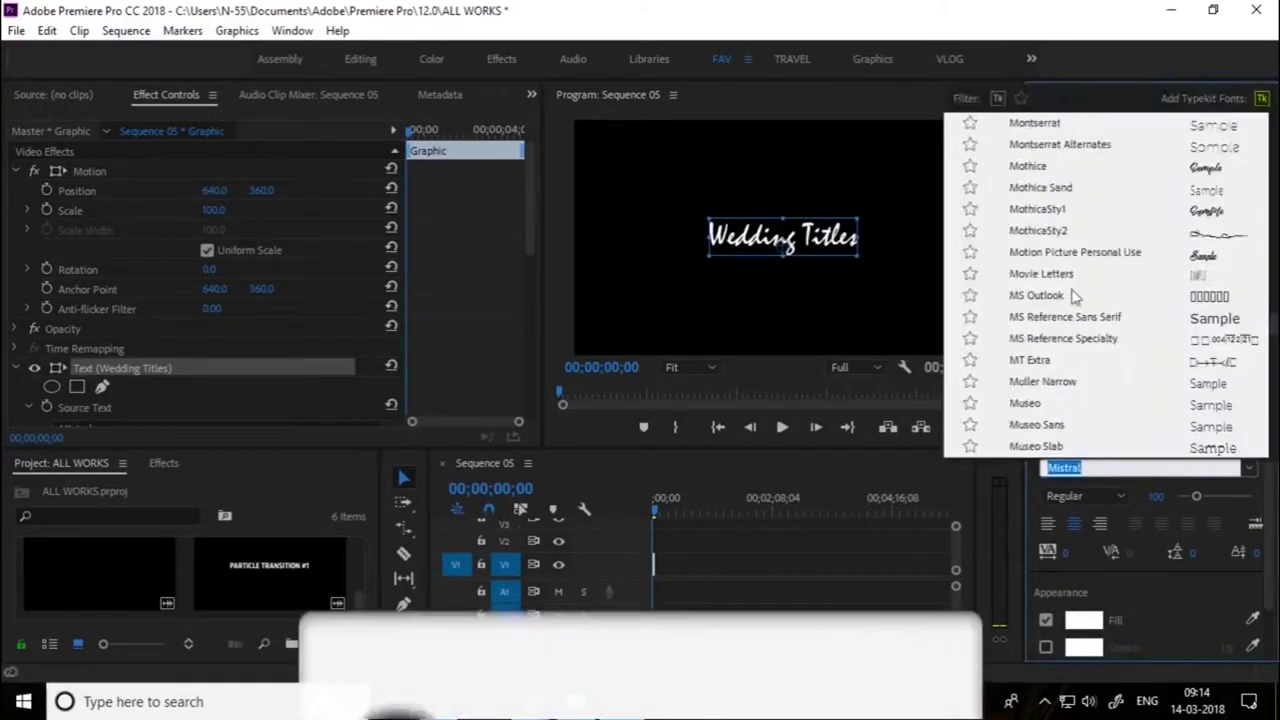
{"action": "left_click", "coordinate": [1040, 251]}
{"action": "left_click", "coordinate": [1240, 468]}
{"action": "scroll", "coordinate": [1045, 260], "scroll_direction": "down", "scroll_amount": 5}
{"action": "left_click", "coordinate": [1040, 425]}
{"action": "left_click", "coordinate": [1240, 468]}
{"action": "scroll", "coordinate": [1062, 234], "scroll_direction": "up", "scroll_amount": 10}
{"action": "scroll", "coordinate": [1060, 370], "scroll_direction": "up", "scroll_amount": 5}
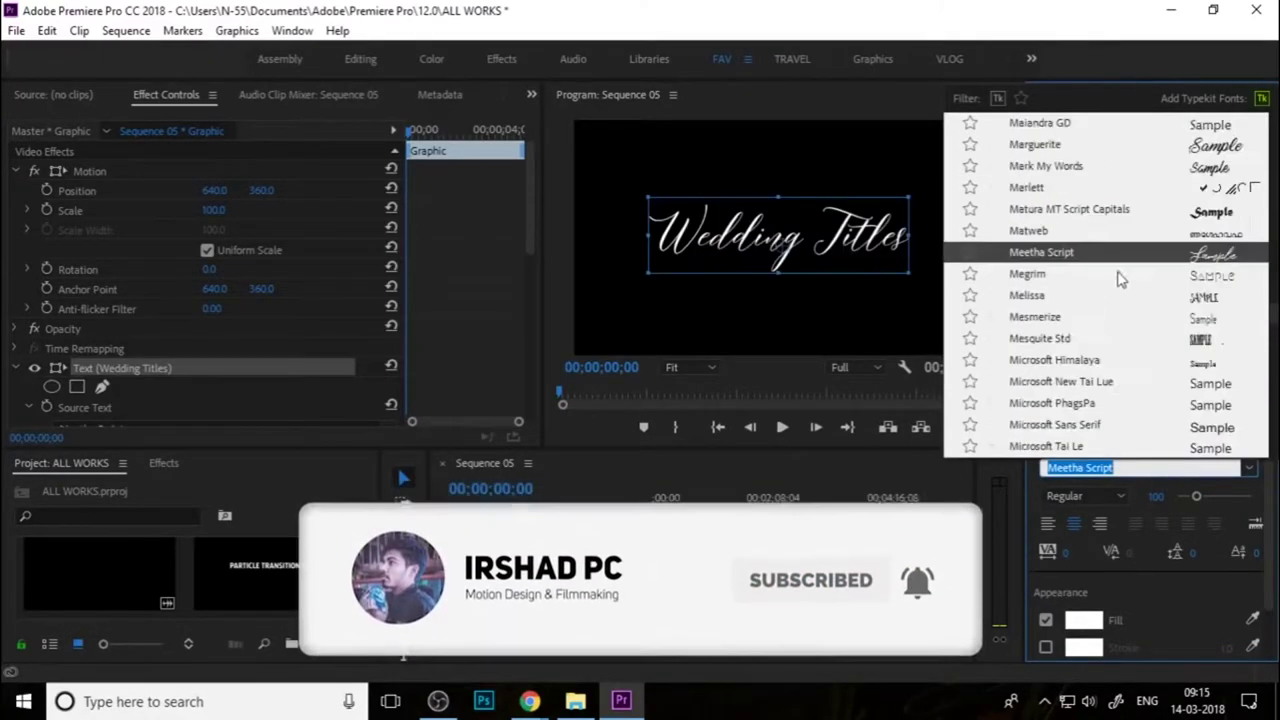
{"action": "left_click", "coordinate": [1110, 252]}
Nudge the title slightly and shrink its font size to 124
{"action": "left_click_drag", "start_coordinate": [845, 257], "coordinate": [842, 251]}
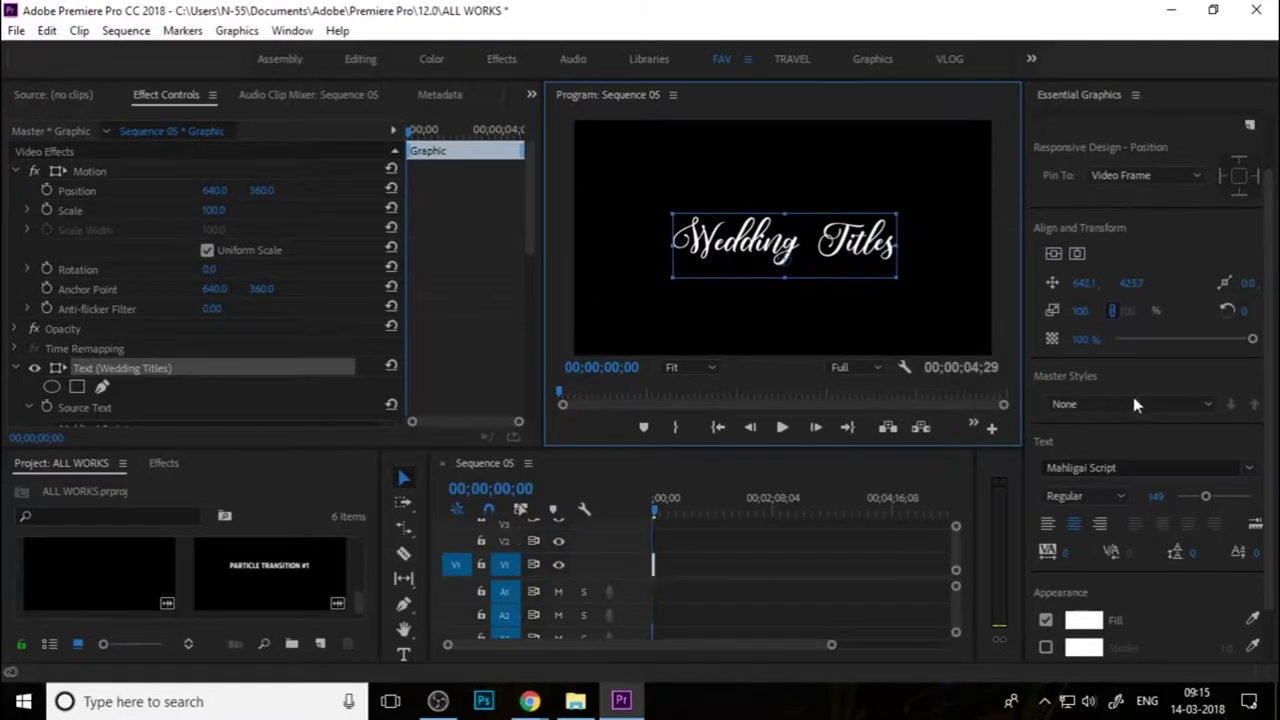
{"action": "left_click_drag", "start_coordinate": [1205, 494], "coordinate": [1201, 500]}
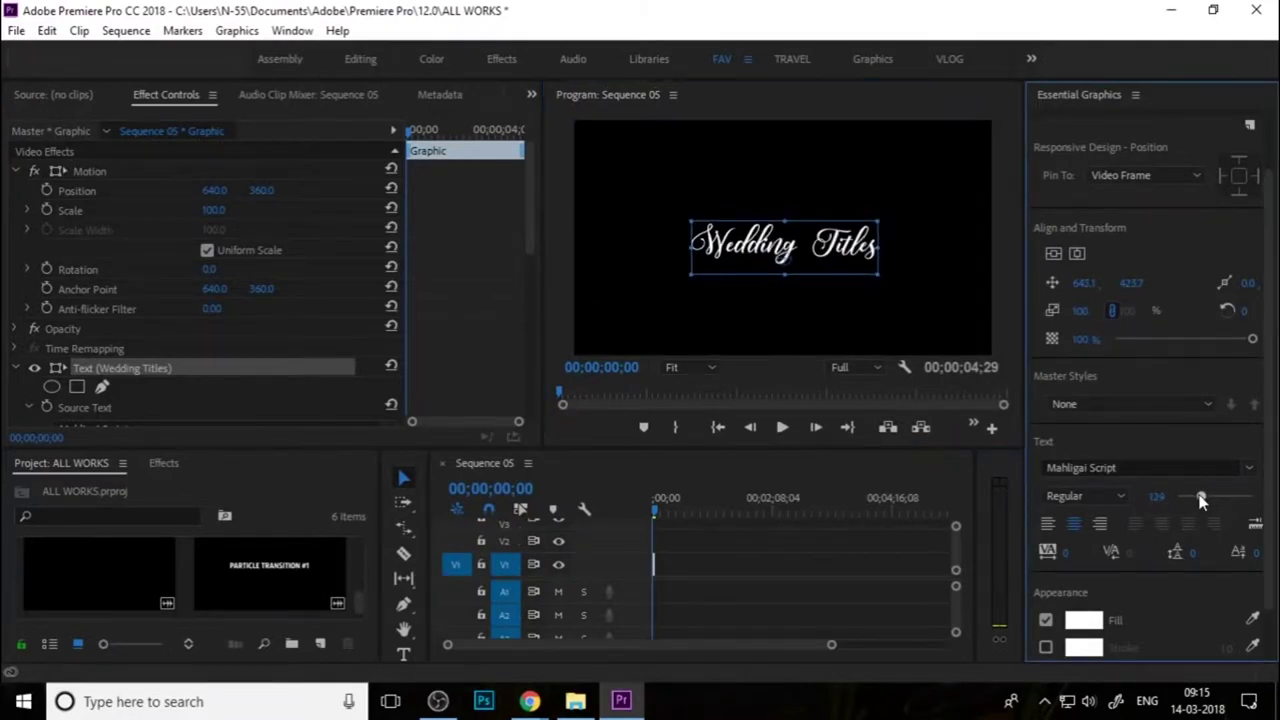
{"action": "left_click", "coordinate": [988, 260]}
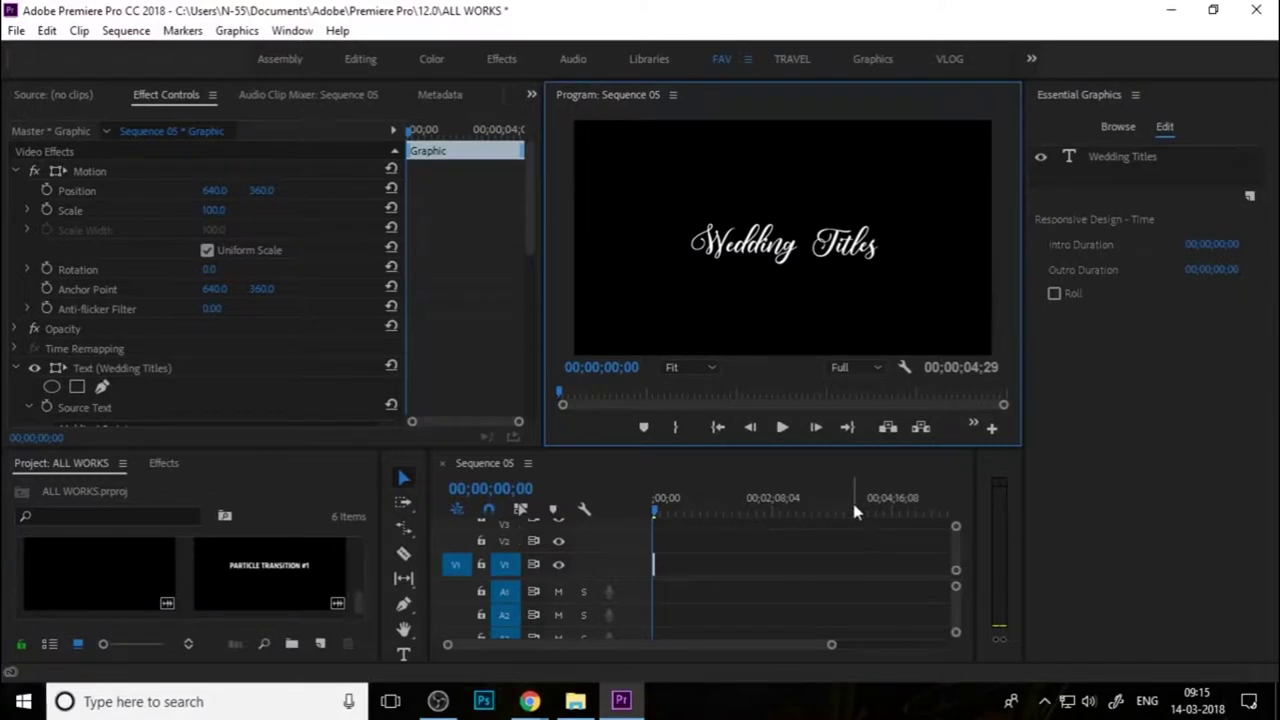
Extend the Wedding Titles clip to about 8 seconds and make the Project panel taller
{"action": "left_click", "coordinate": [640, 510]}
{"action": "key", "text": "="}
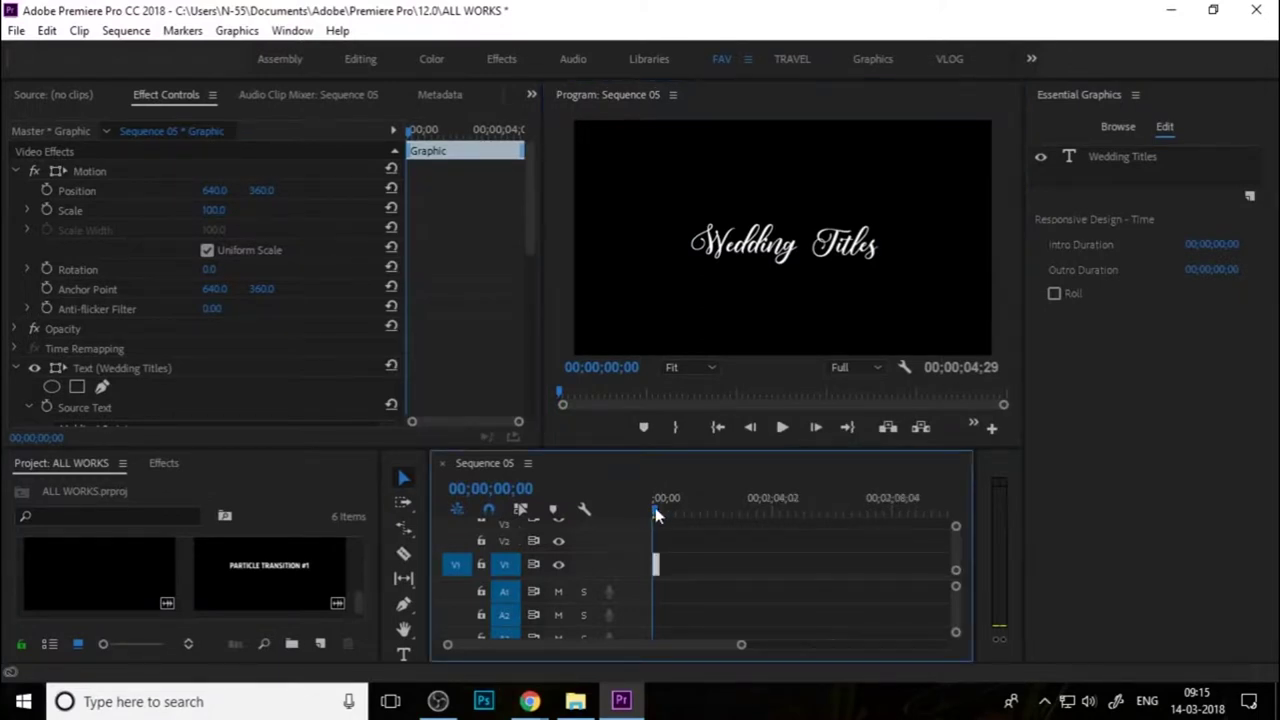
{"action": "key", "text": "="}
{"action": "key", "text": "="}
{"action": "key", "text": "="}
{"action": "key", "text": "="}
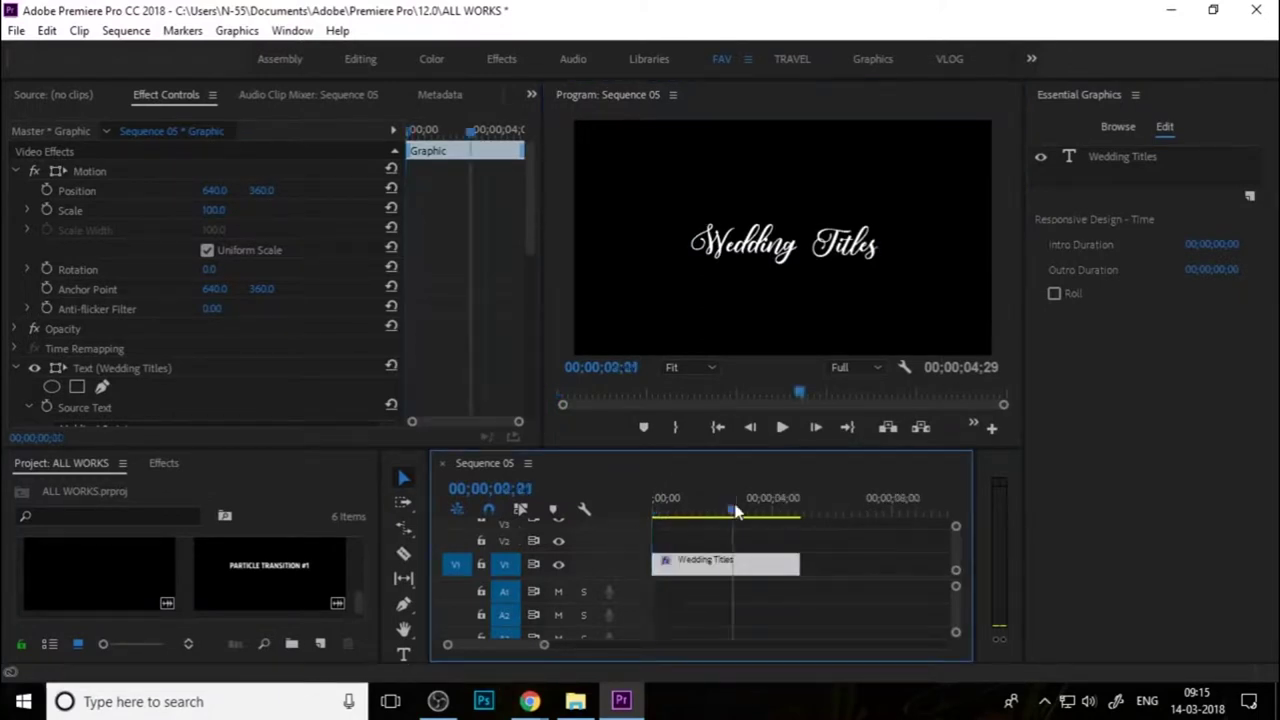
{"action": "left_click_drag", "start_coordinate": [799, 563], "coordinate": [894, 563]}
{"action": "left_click", "coordinate": [893, 598]}
{"action": "left_click", "coordinate": [776, 565]}
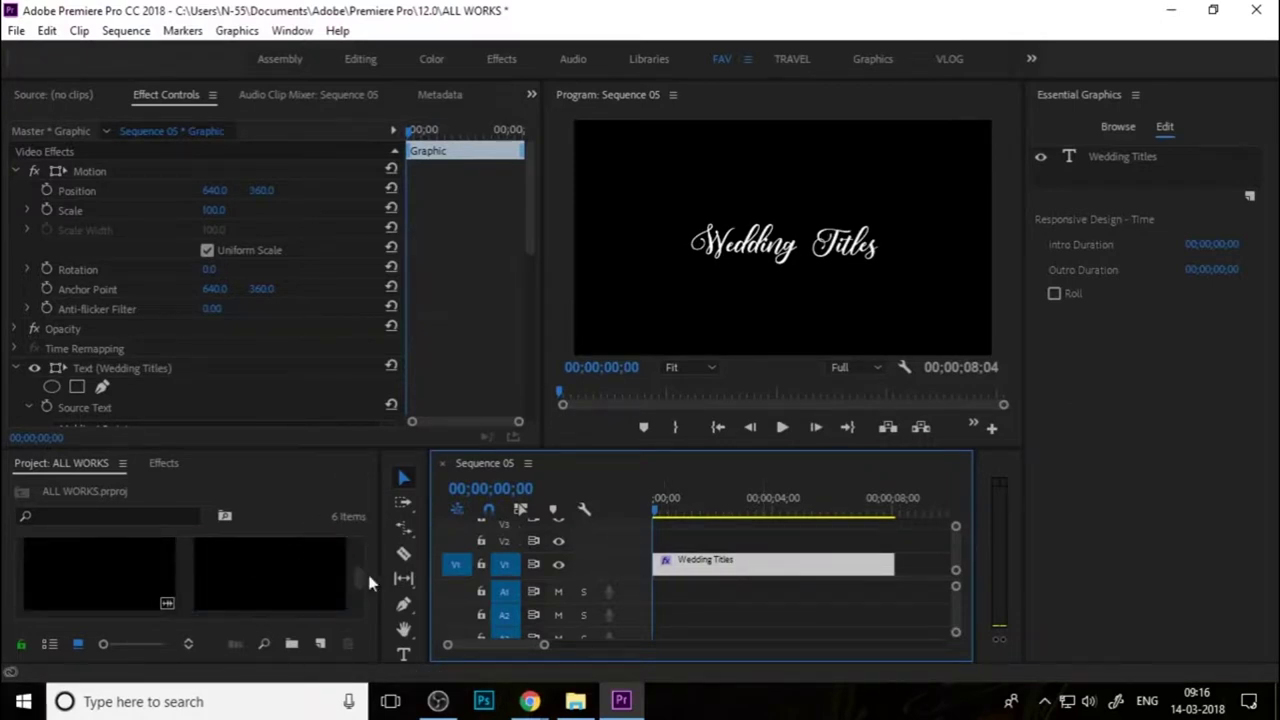
{"action": "left_click_drag", "start_coordinate": [334, 447], "coordinate": [333, 390]}
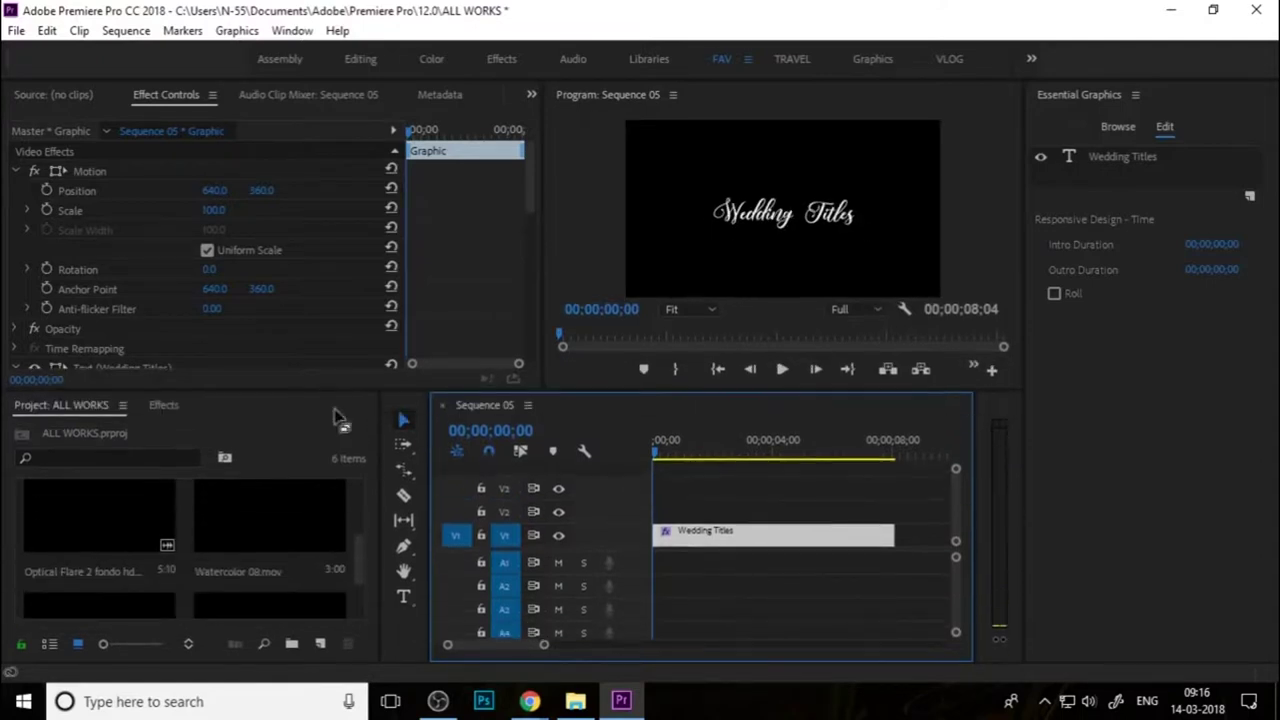
{"action": "left_click", "coordinate": [310, 494]}
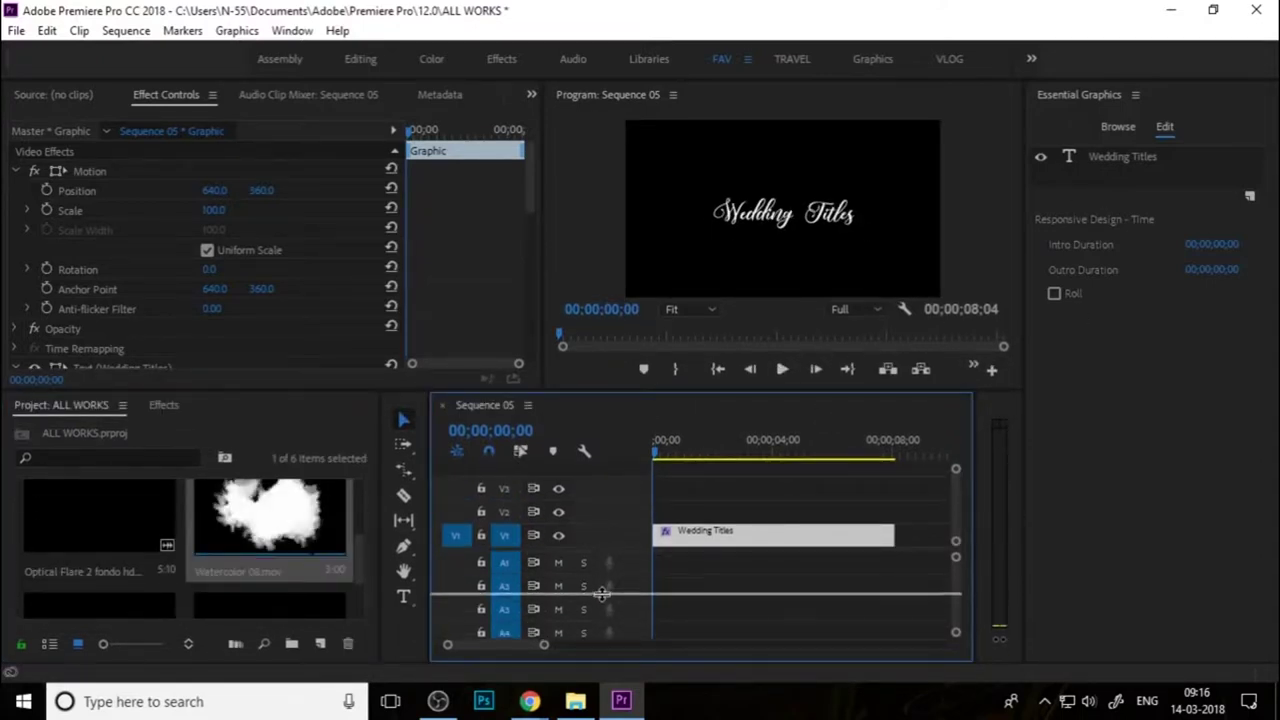
Enlarge the tracks and Project panel, then bring in the gold texture and extend it to the title's end
{"action": "left_click_drag", "start_coordinate": [603, 549], "coordinate": [603, 597]}
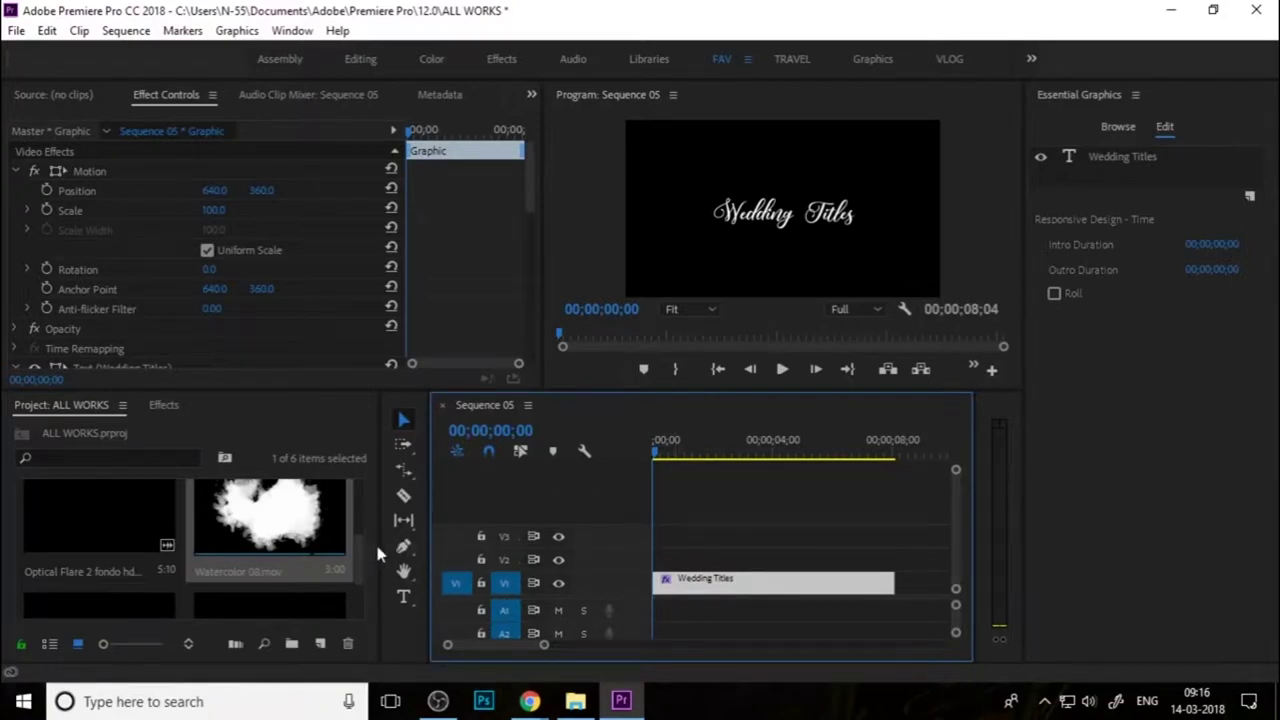
{"action": "left_click_drag", "start_coordinate": [382, 546], "coordinate": [446, 545]}
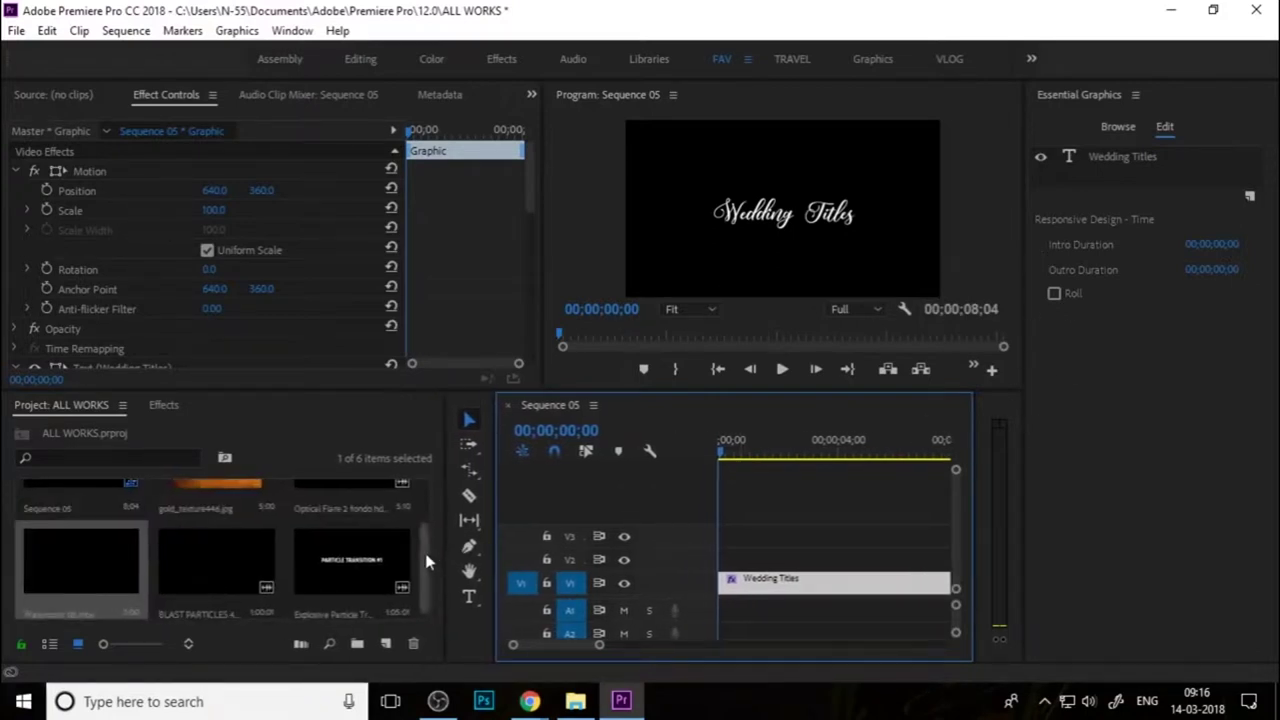
{"action": "scroll", "coordinate": [420, 530], "scroll_direction": "up", "scroll_amount": 2}
{"action": "mouse_move", "coordinate": [219, 519]}
{"action": "left_mouse_down"}
{"action": "mouse_move", "coordinate": [755, 553]}
{"action": "mouse_move", "coordinate": [728, 557]}
{"action": "left_mouse_up"}
{"action": "key", "text": "minus"}
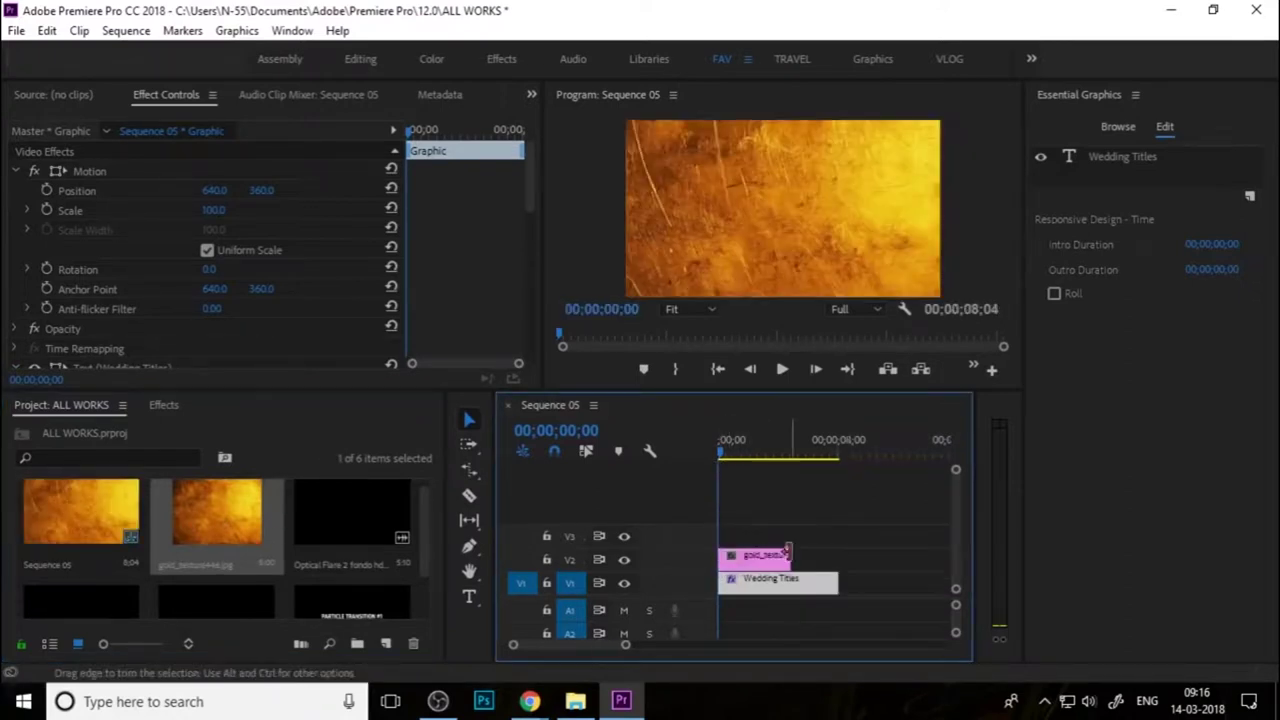
{"action": "left_click_drag", "start_coordinate": [791, 555], "coordinate": [838, 556]}
{"action": "left_click", "coordinate": [790, 560]}
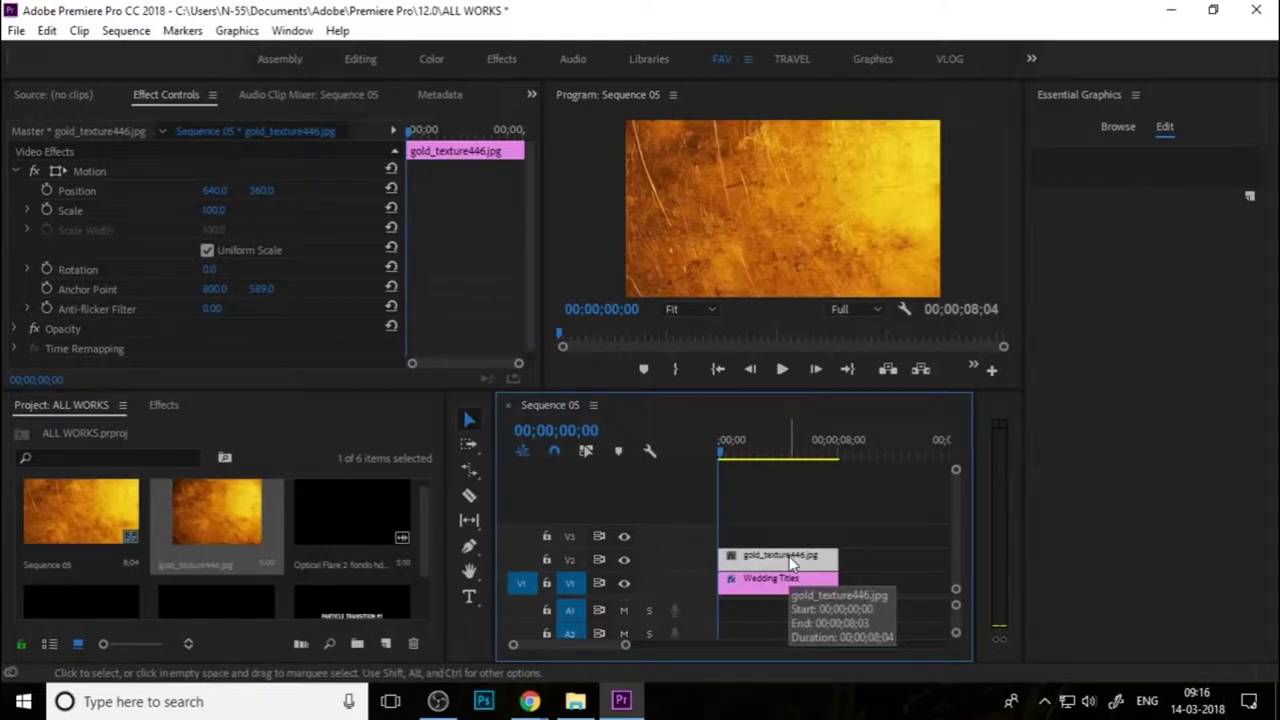
Move the Wedding Titles clip above the gold texture and scale the texture to frame size
{"action": "left_click", "coordinate": [785, 583]}
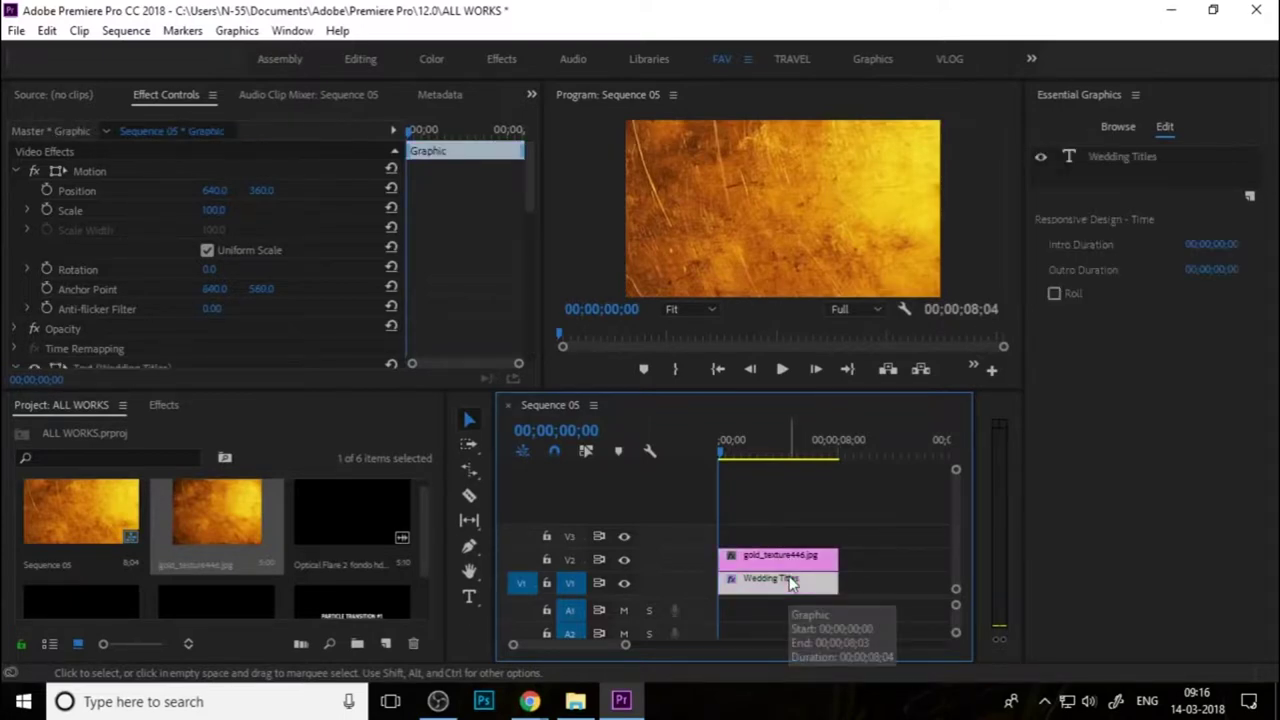
{"action": "mouse_move", "coordinate": [762, 585]}
{"action": "left_mouse_down"}
{"action": "mouse_move", "coordinate": [765, 535]}
{"action": "mouse_move", "coordinate": [766, 585]}
{"action": "mouse_move", "coordinate": [764, 560]}
{"action": "left_mouse_up"}
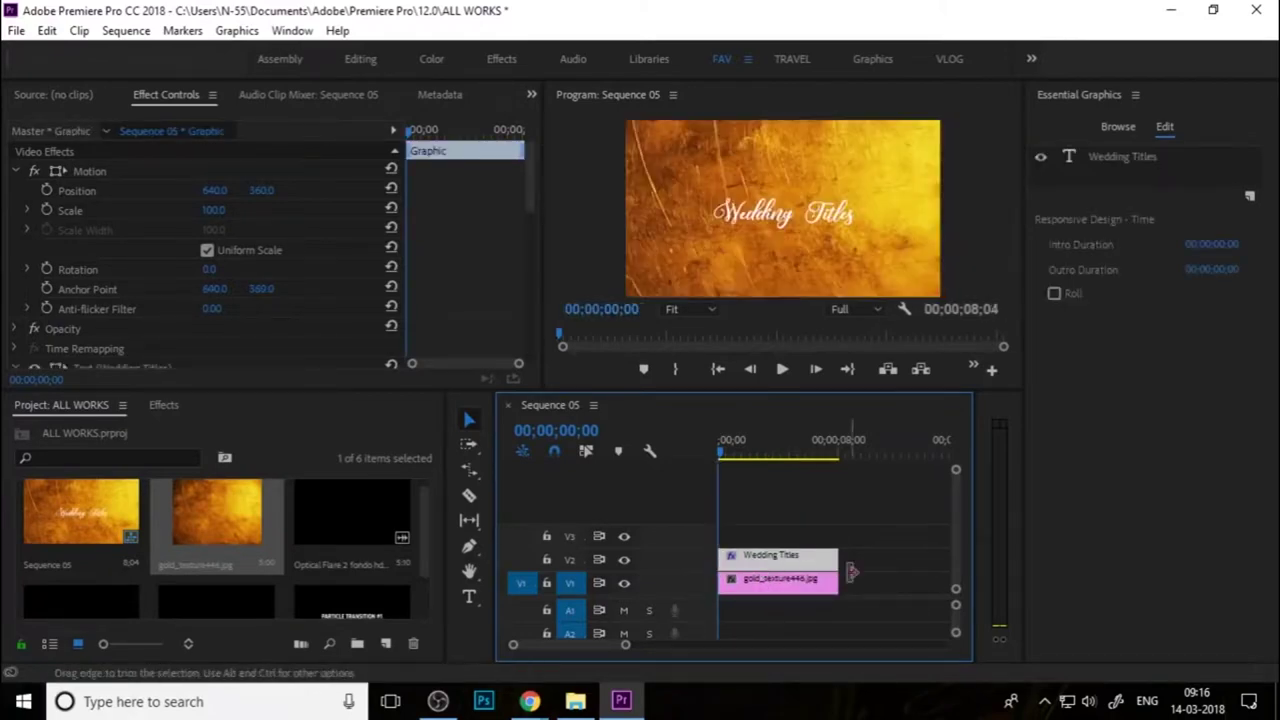
{"action": "left_click", "coordinate": [779, 583]}
{"action": "right_click", "coordinate": [780, 584]}
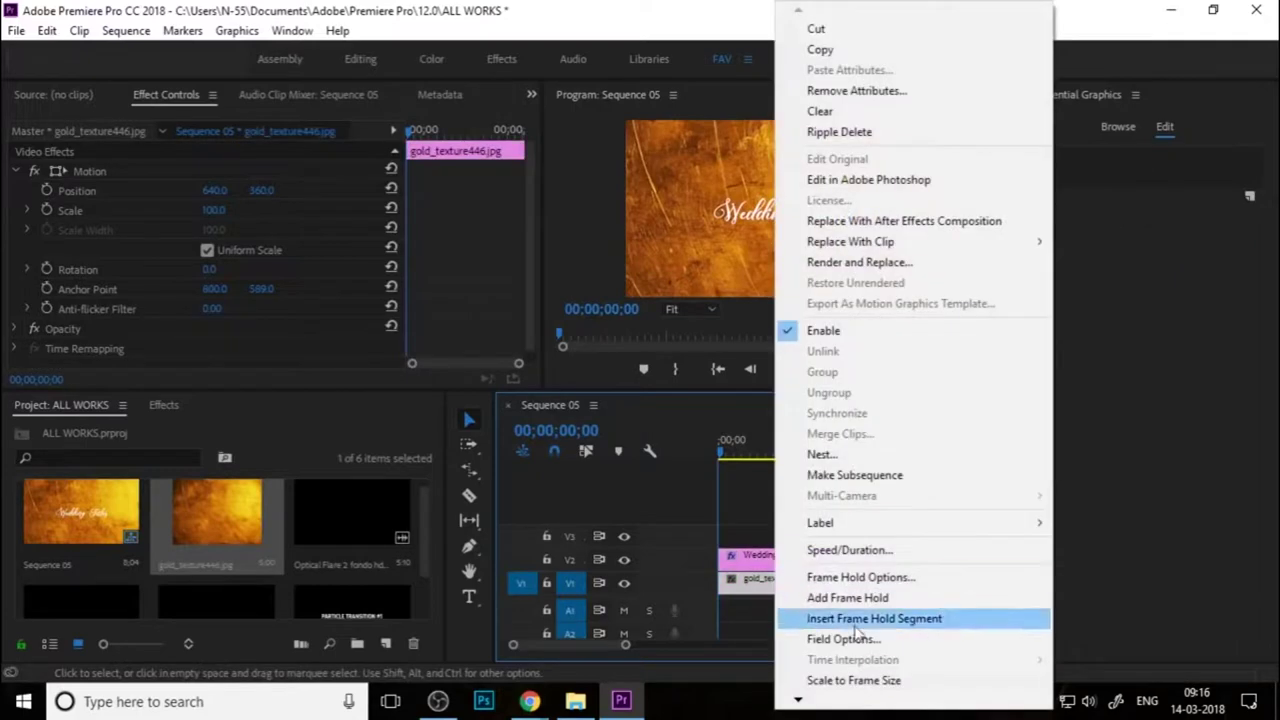
{"action": "left_click", "coordinate": [855, 681]}
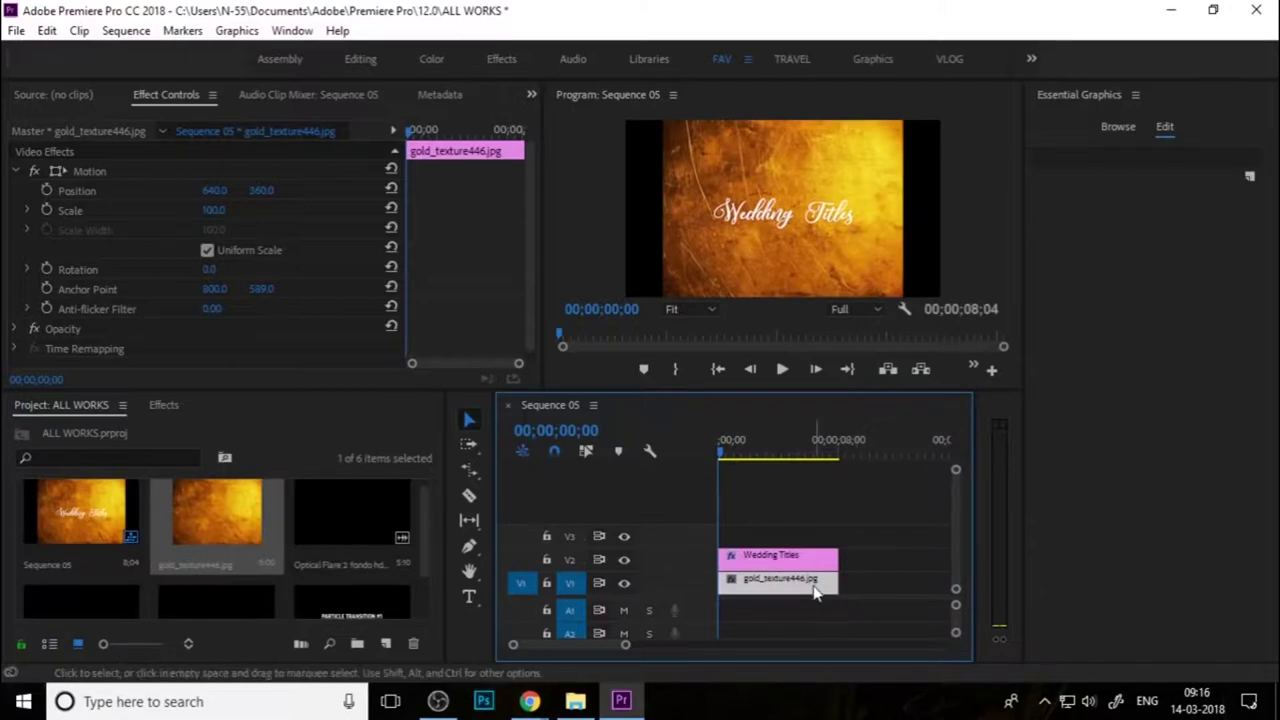
{"action": "left_click", "coordinate": [165, 406]}
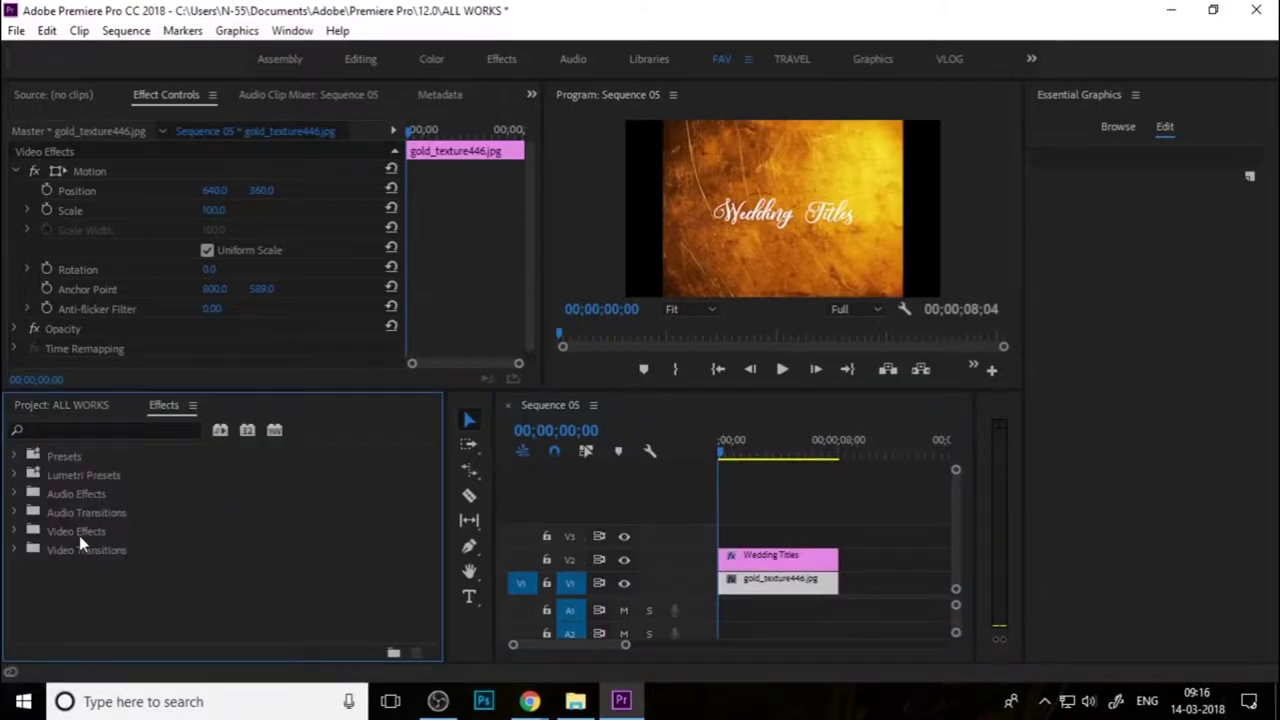
Apply Keying > Track Matte Key to the gold texture with Matte set to Video 2
{"action": "left_click", "coordinate": [79, 535]}
{"action": "scroll", "coordinate": [100, 575], "scroll_direction": "down", "scroll_amount": 3}
{"action": "left_click", "coordinate": [104, 588]}
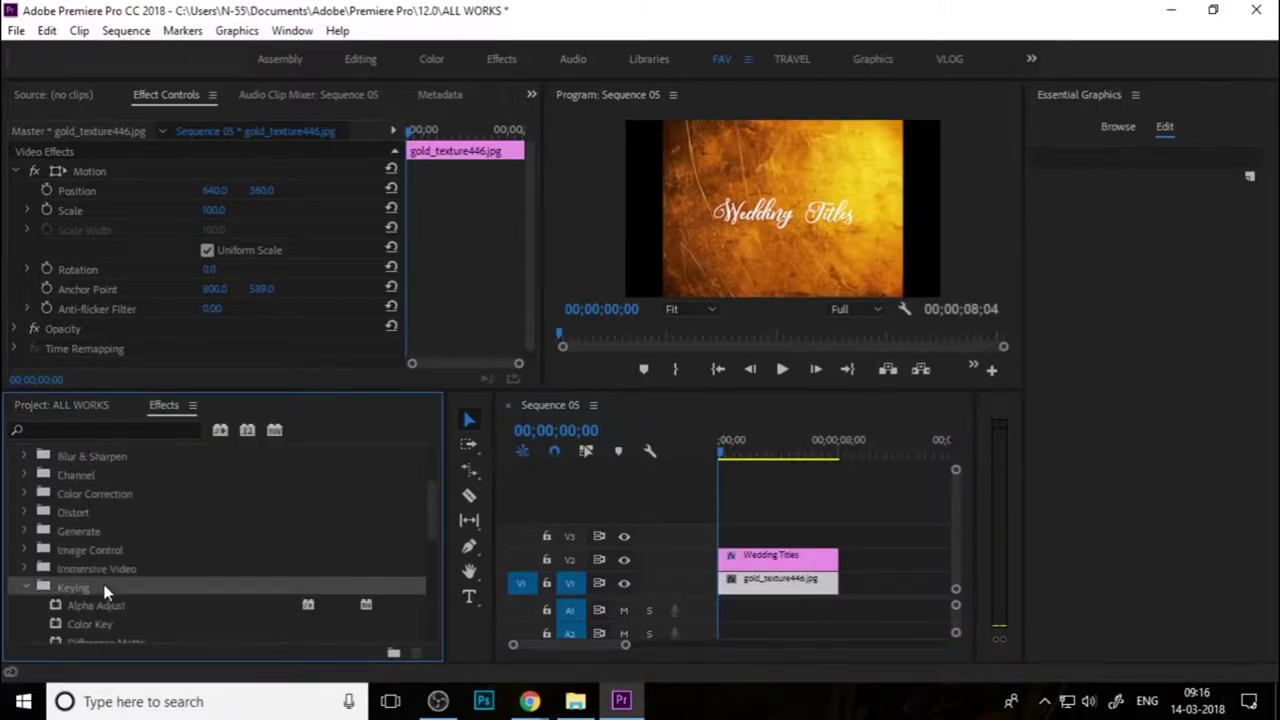
{"action": "scroll", "coordinate": [104, 592], "scroll_direction": "down", "scroll_amount": 3}
{"action": "left_click_drag", "start_coordinate": [118, 626], "coordinate": [812, 596]}
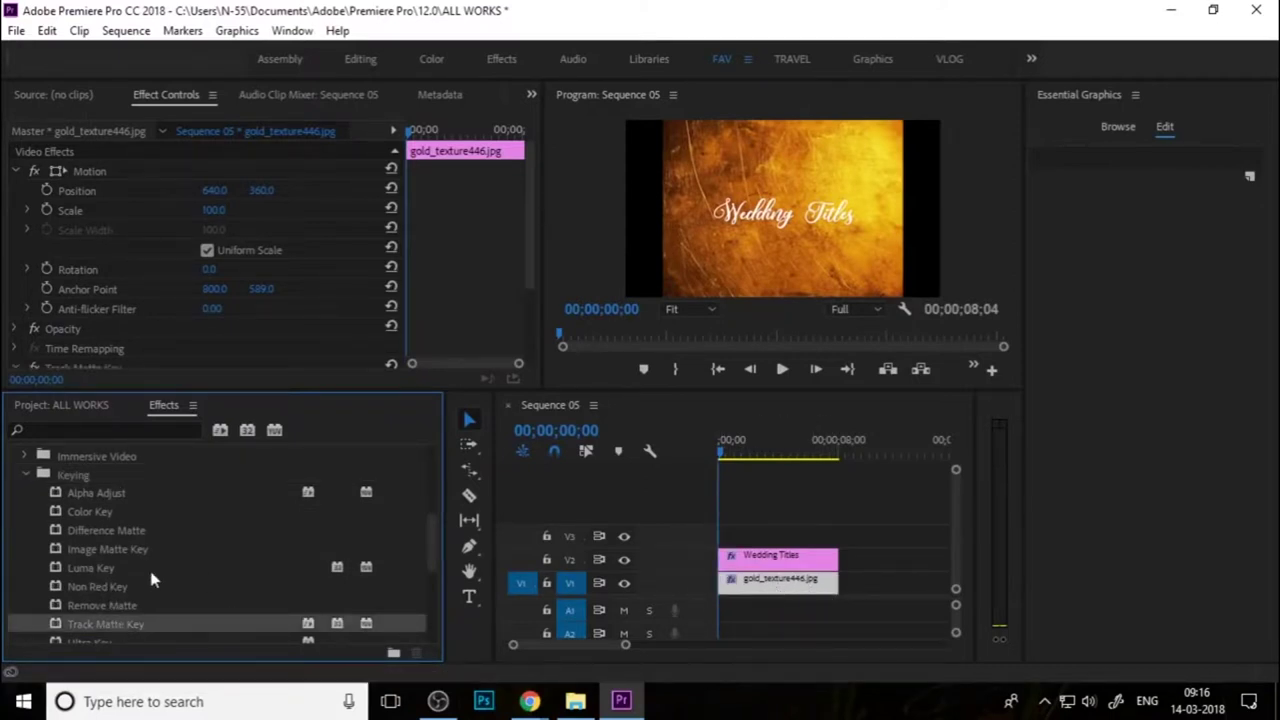
{"action": "left_click", "coordinate": [21, 170]}
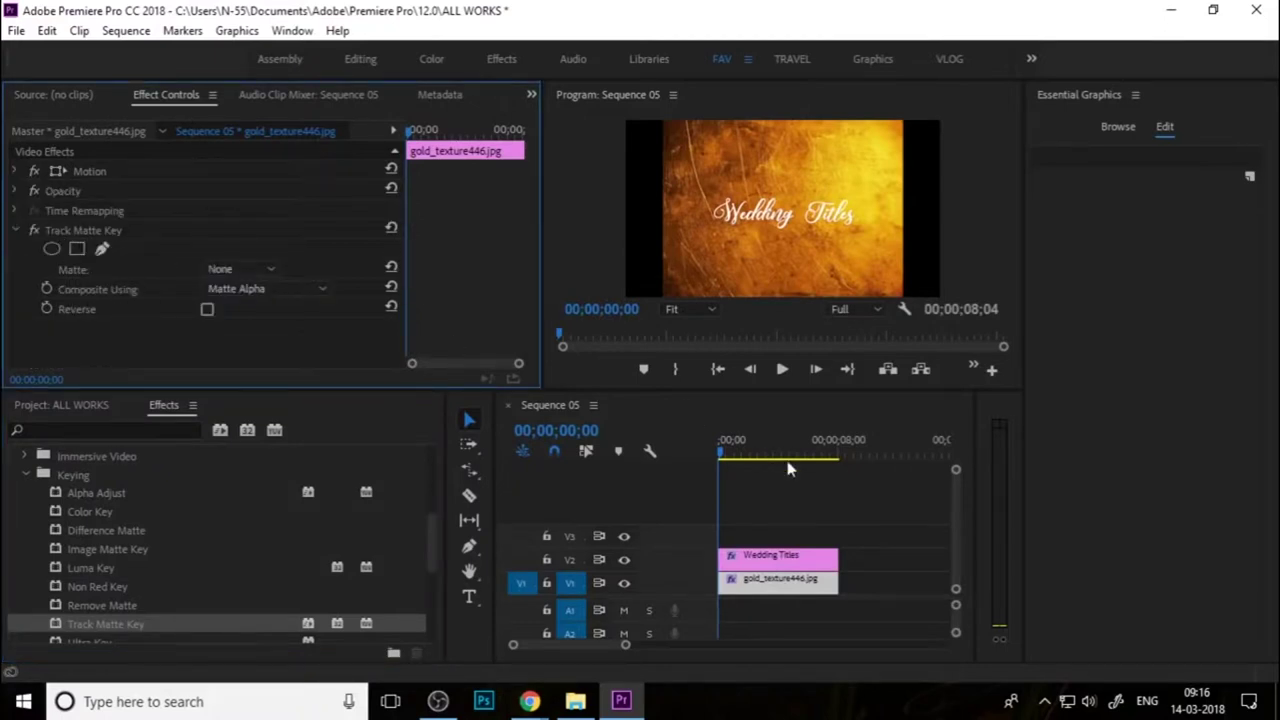
{"action": "left_click", "coordinate": [240, 269]}
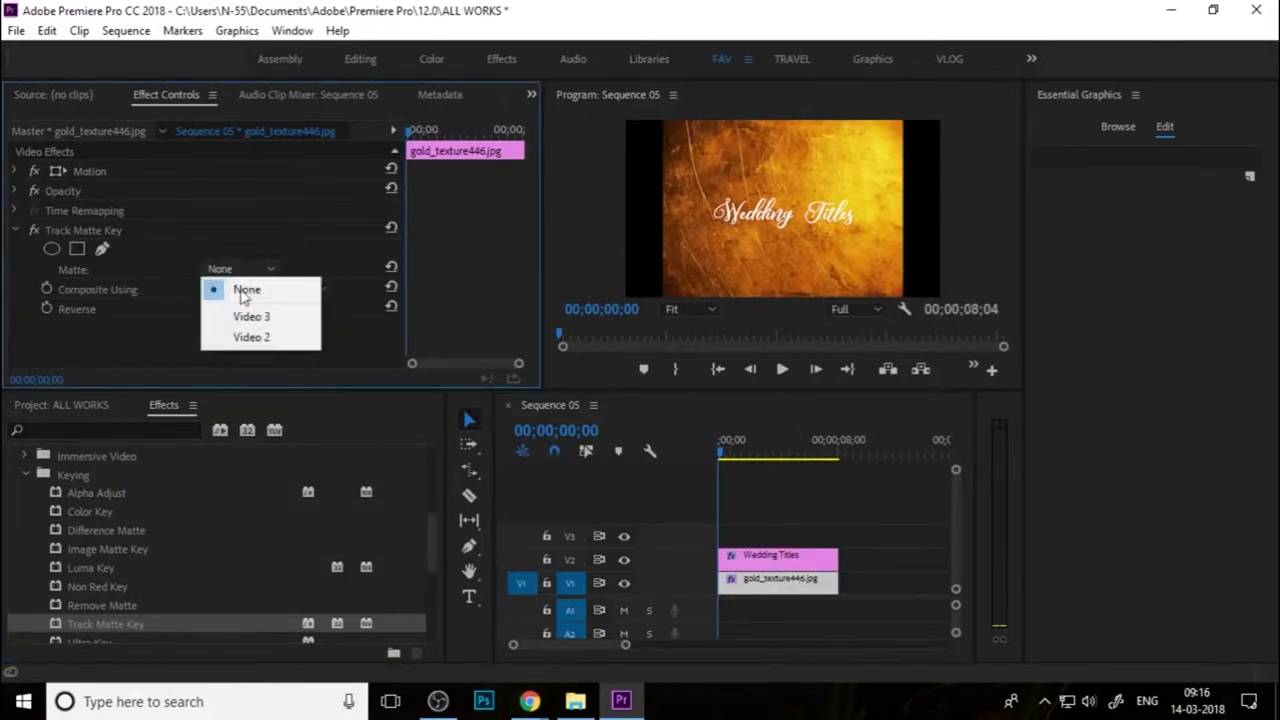
{"action": "left_click", "coordinate": [260, 340]}
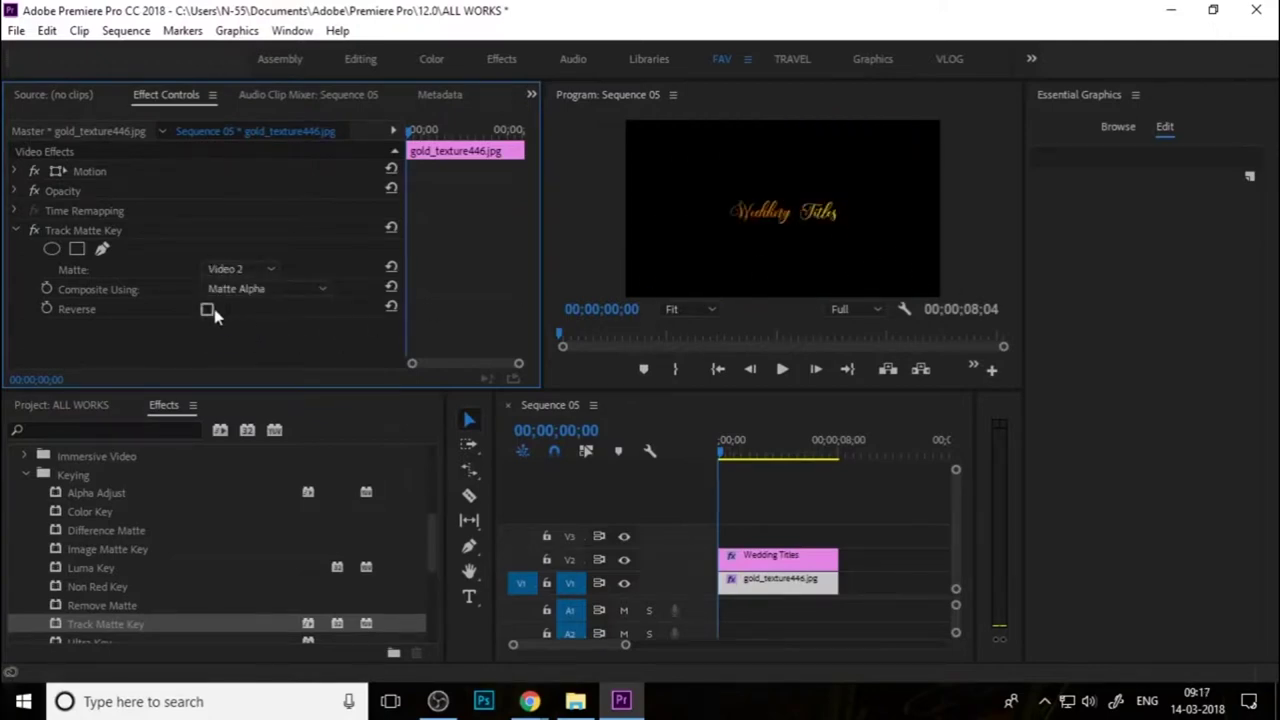
Enlarge the Wedding Titles font to 154 and move the text slightly lower
{"action": "left_click", "coordinate": [783, 555]}
{"action": "left_click", "coordinate": [1128, 158]}
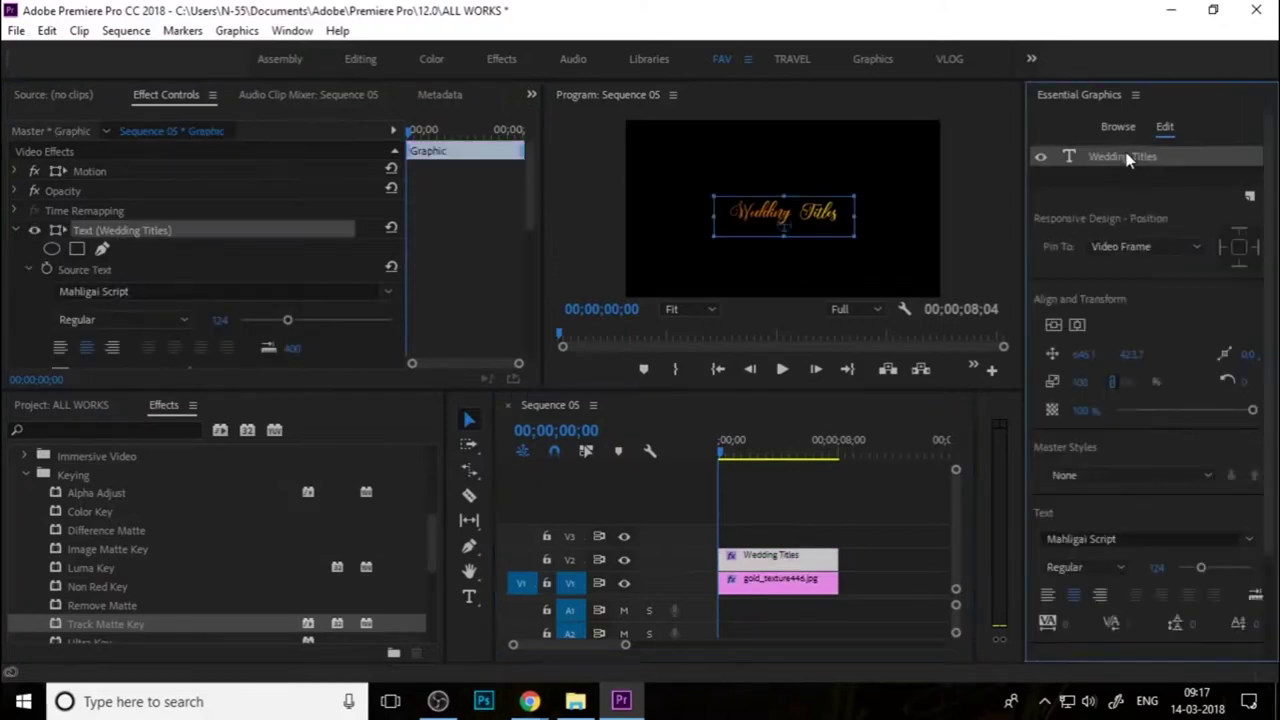
{"action": "left_click_drag", "start_coordinate": [1201, 569], "coordinate": [1207, 571]}
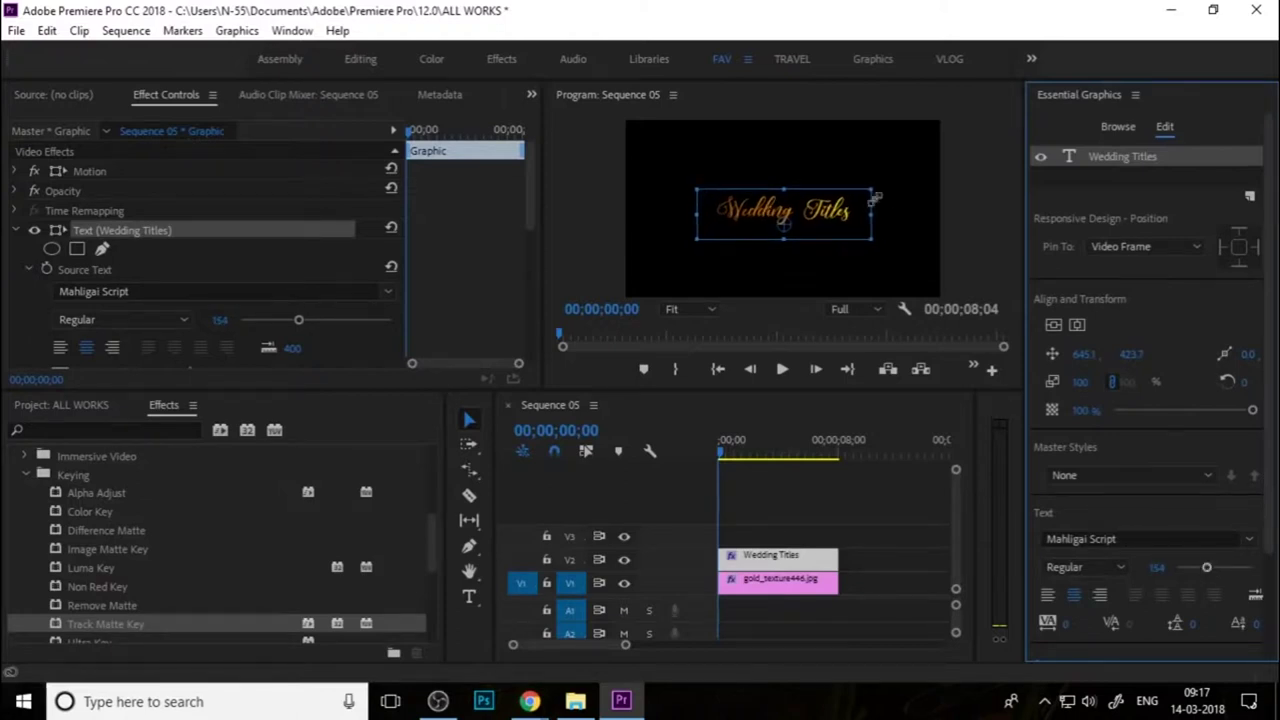
{"action": "left_click_drag", "start_coordinate": [815, 218], "coordinate": [815, 222]}
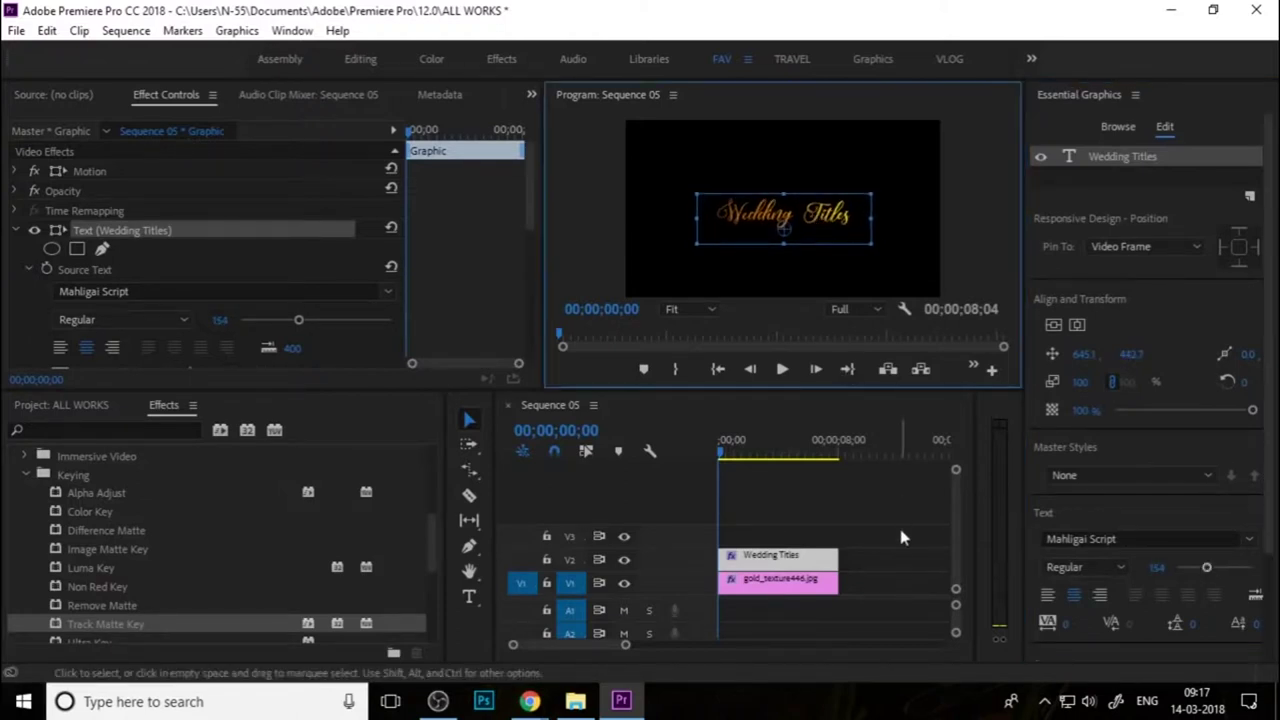
{"action": "left_click", "coordinate": [893, 572]}
{"action": "left_click", "coordinate": [785, 585]}
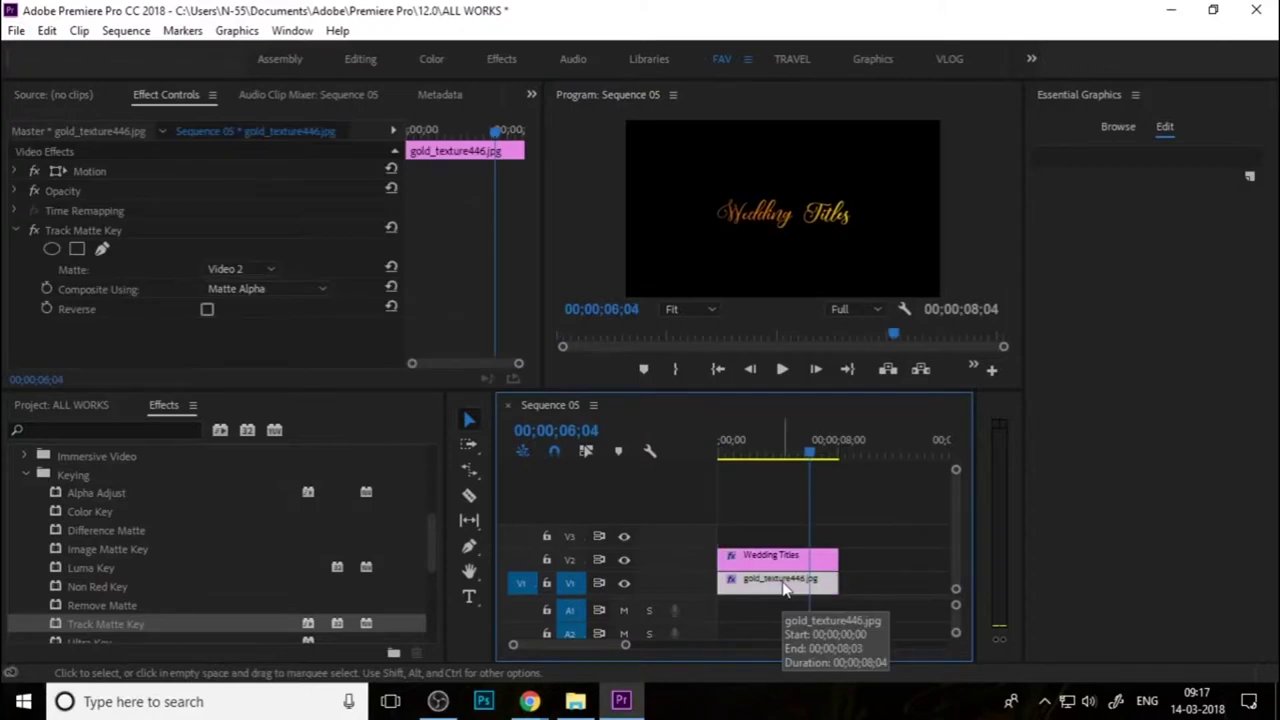
Nest the title and gold texture clips into one sequence named TEXT
{"action": "left_click_drag", "start_coordinate": [862, 553], "coordinate": [775, 592]}
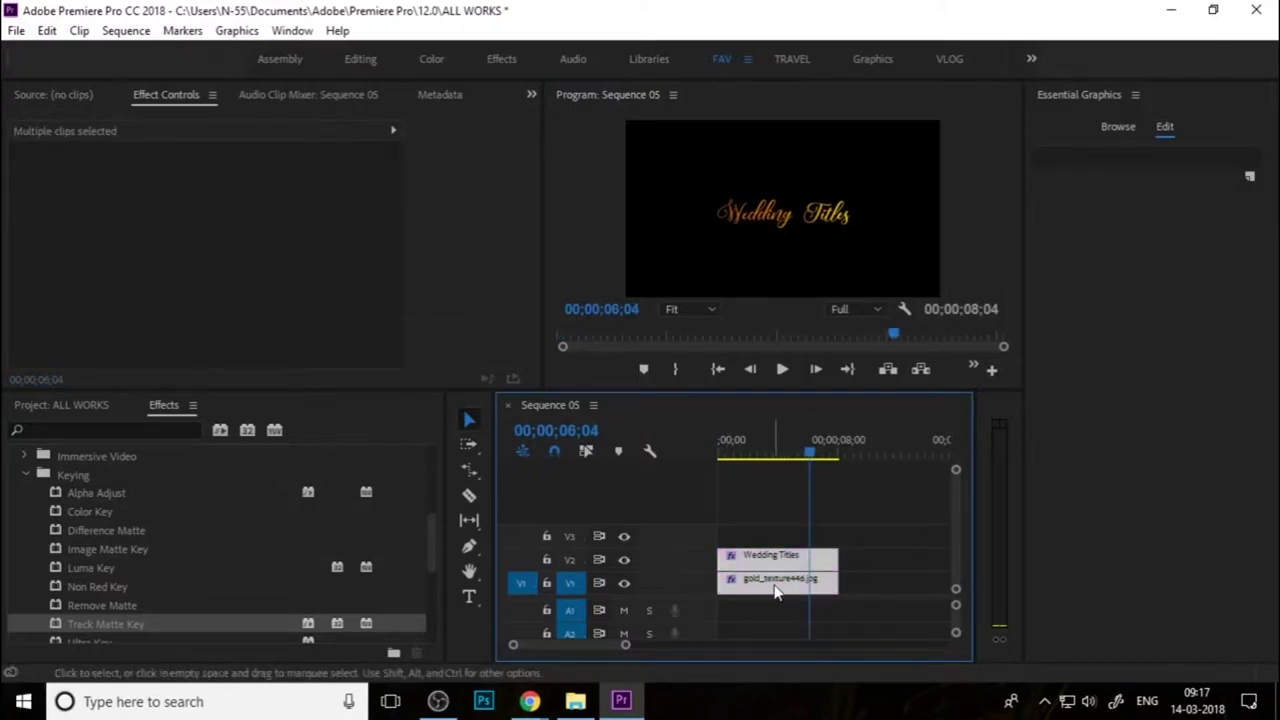
{"action": "right_click", "coordinate": [775, 592]}
{"action": "left_click", "coordinate": [860, 455]}
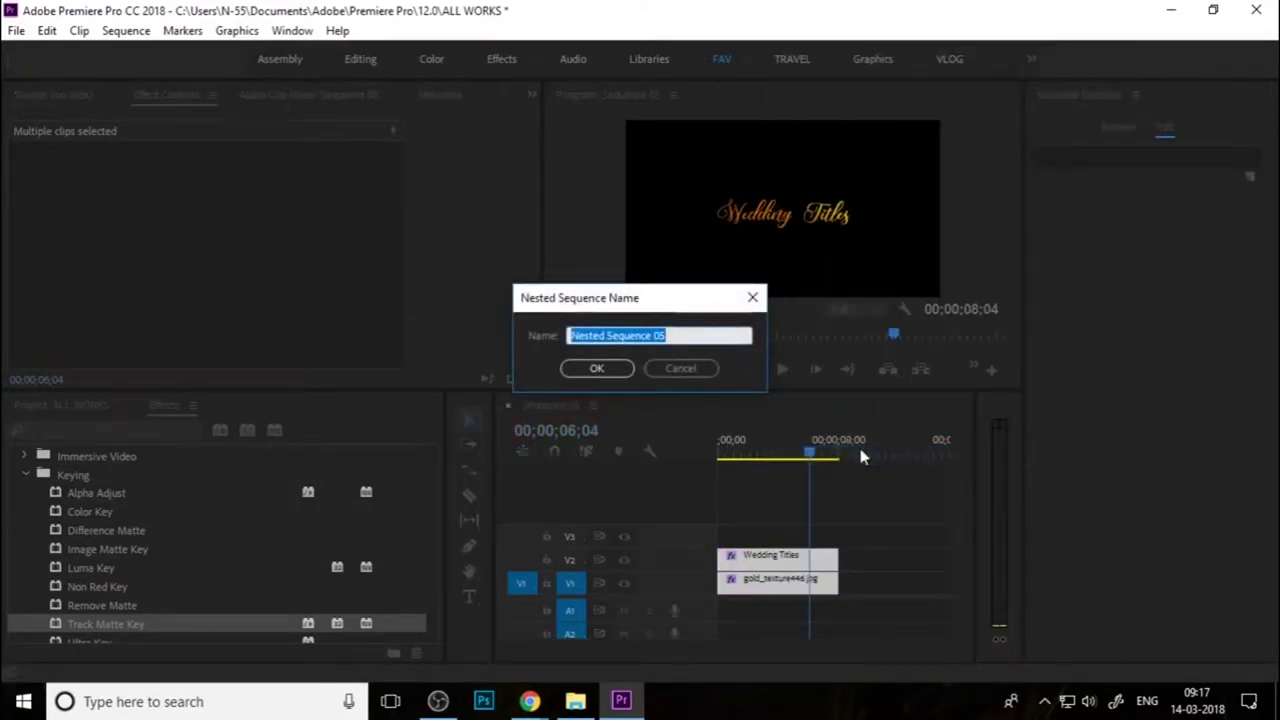
{"action": "type", "text": "Ti"}
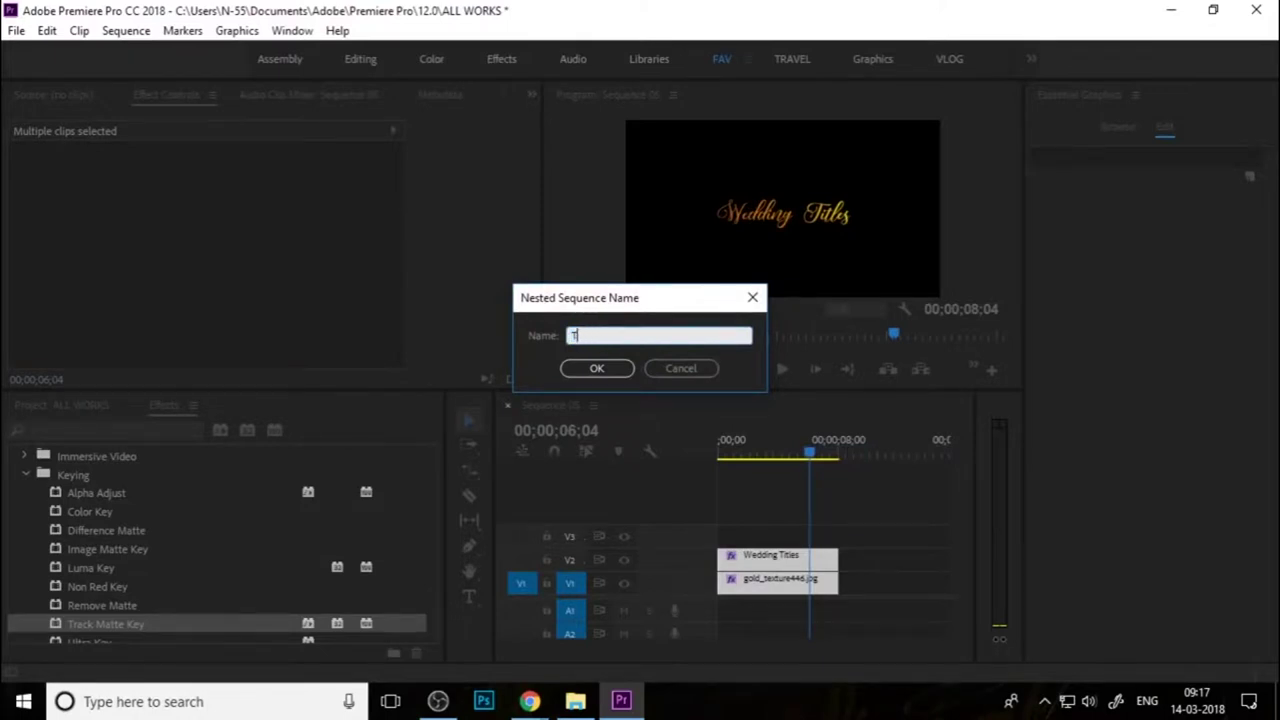
{"action": "key", "text": "Return"}
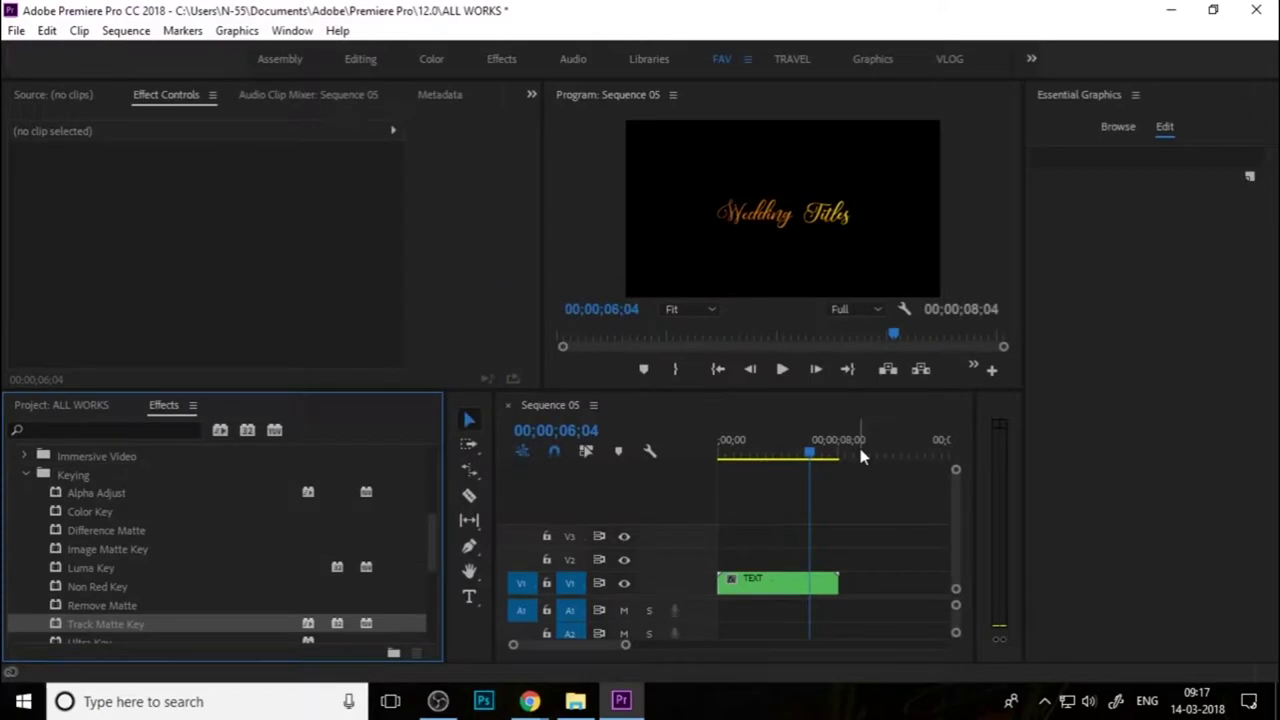
Move the nested TEXT clip up onto track V2
{"action": "left_click", "coordinate": [765, 578]}
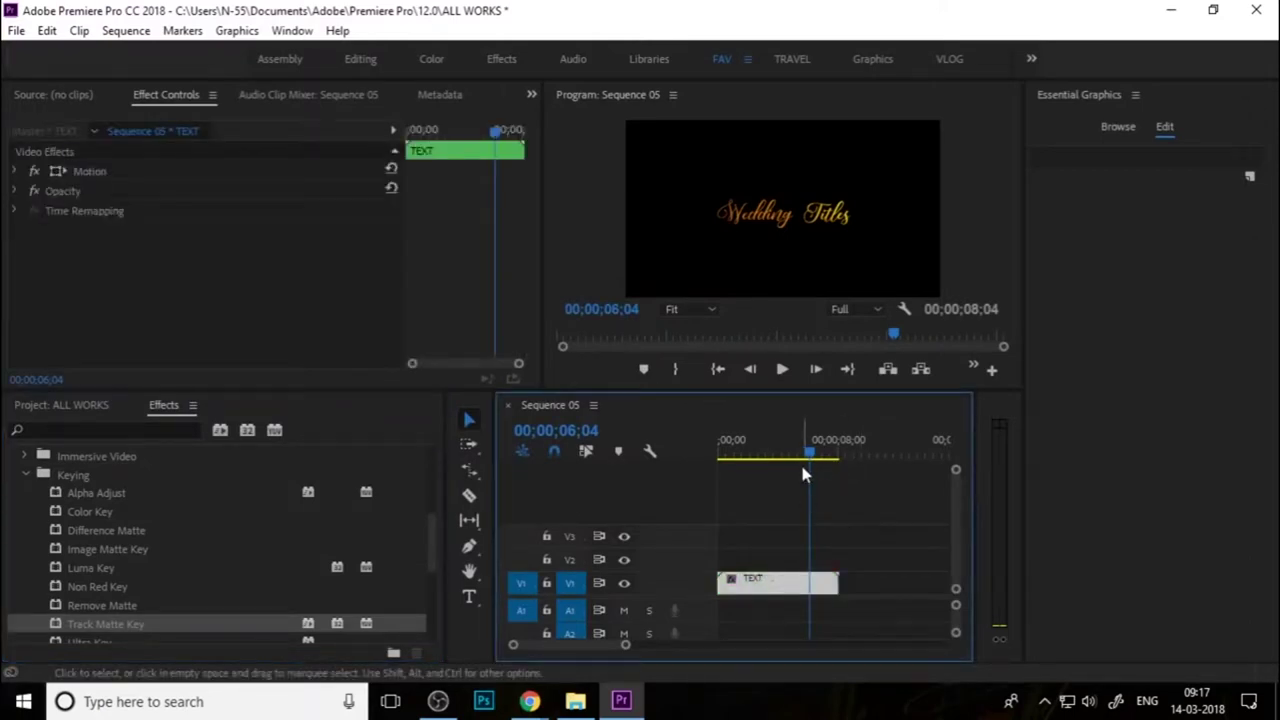
{"action": "left_click_drag", "start_coordinate": [786, 586], "coordinate": [808, 562]}
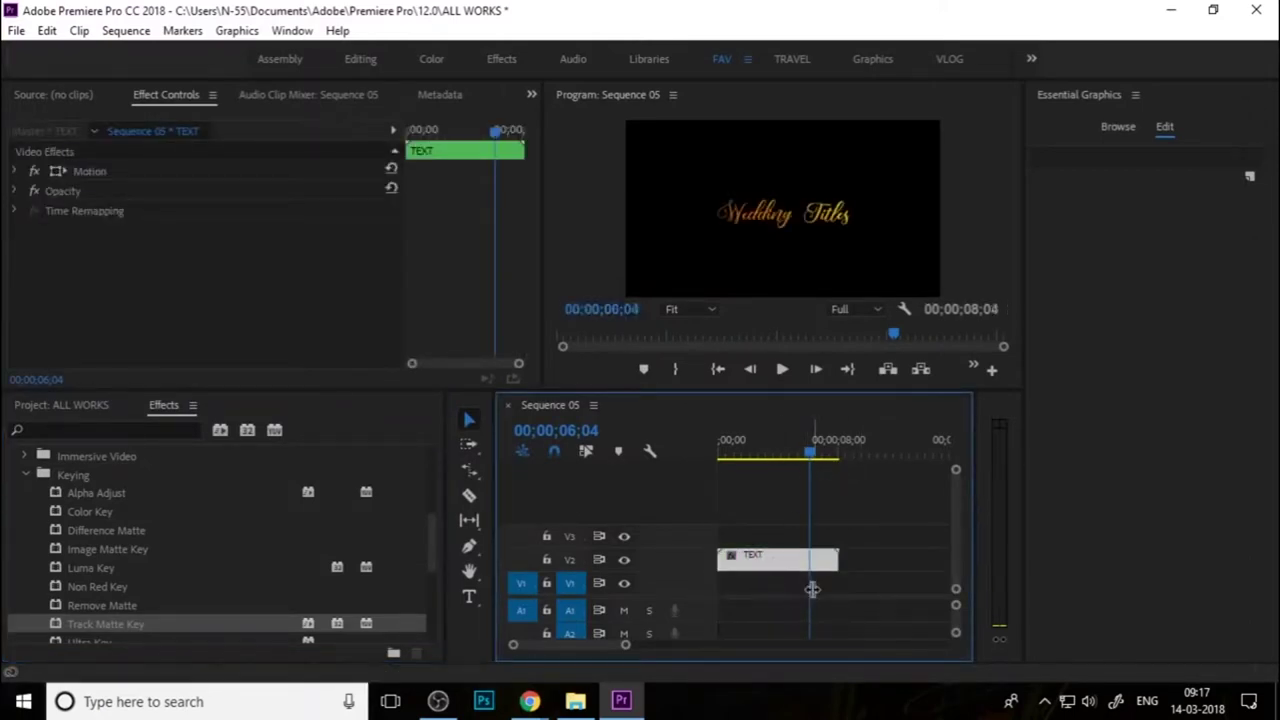
{"action": "left_click", "coordinate": [801, 574]}
{"action": "left_click", "coordinate": [804, 450]}
{"action": "left_click", "coordinate": [731, 447]}
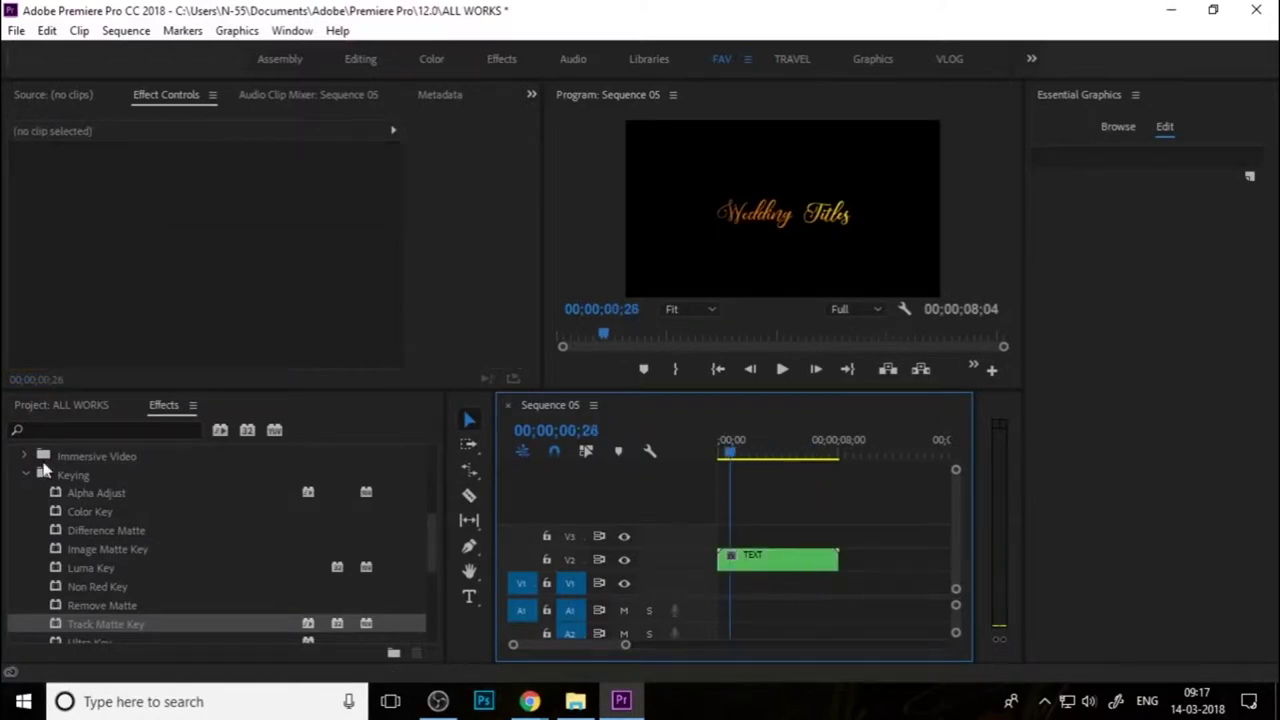
Return to the media bin and load the Explosive Particle Transitions clip in the Source monitor
{"action": "left_click", "coordinate": [29, 476]}
{"action": "scroll", "coordinate": [105, 490], "scroll_direction": "up", "scroll_amount": 2}
{"action": "left_click", "coordinate": [82, 408]}
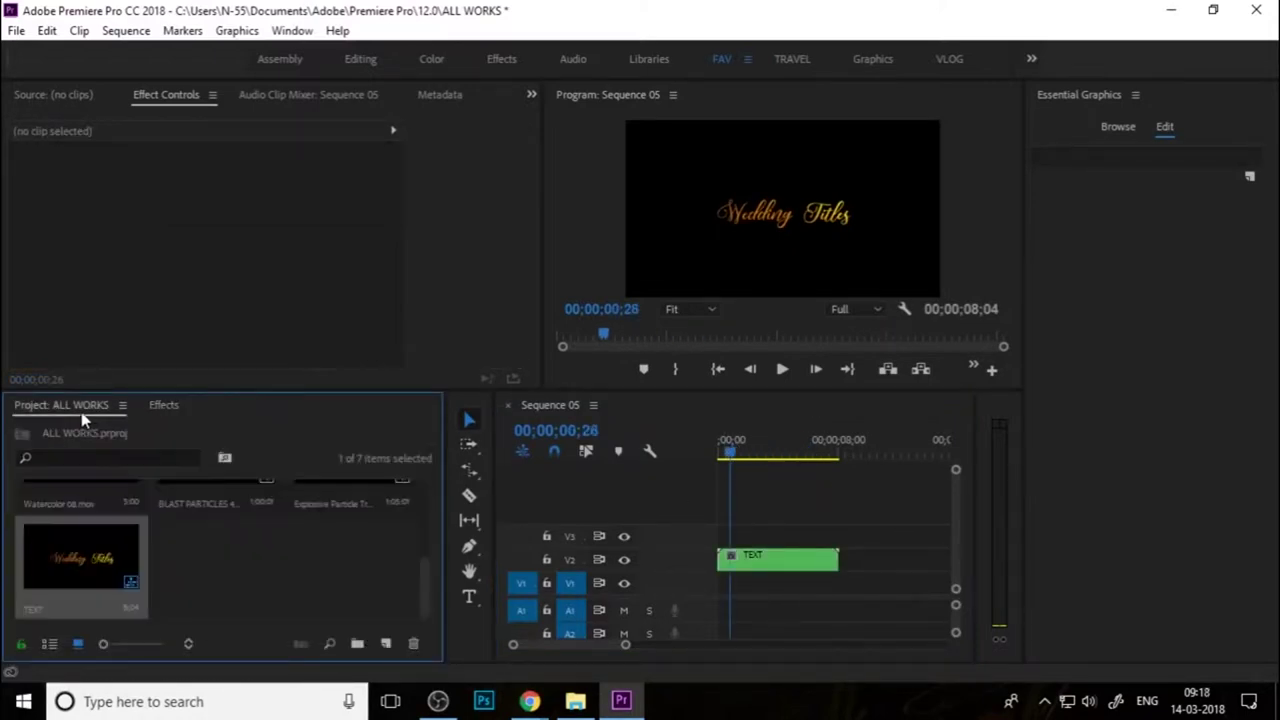
{"action": "left_click", "coordinate": [214, 575]}
{"action": "scroll", "coordinate": [270, 582], "scroll_direction": "up", "scroll_amount": 2}
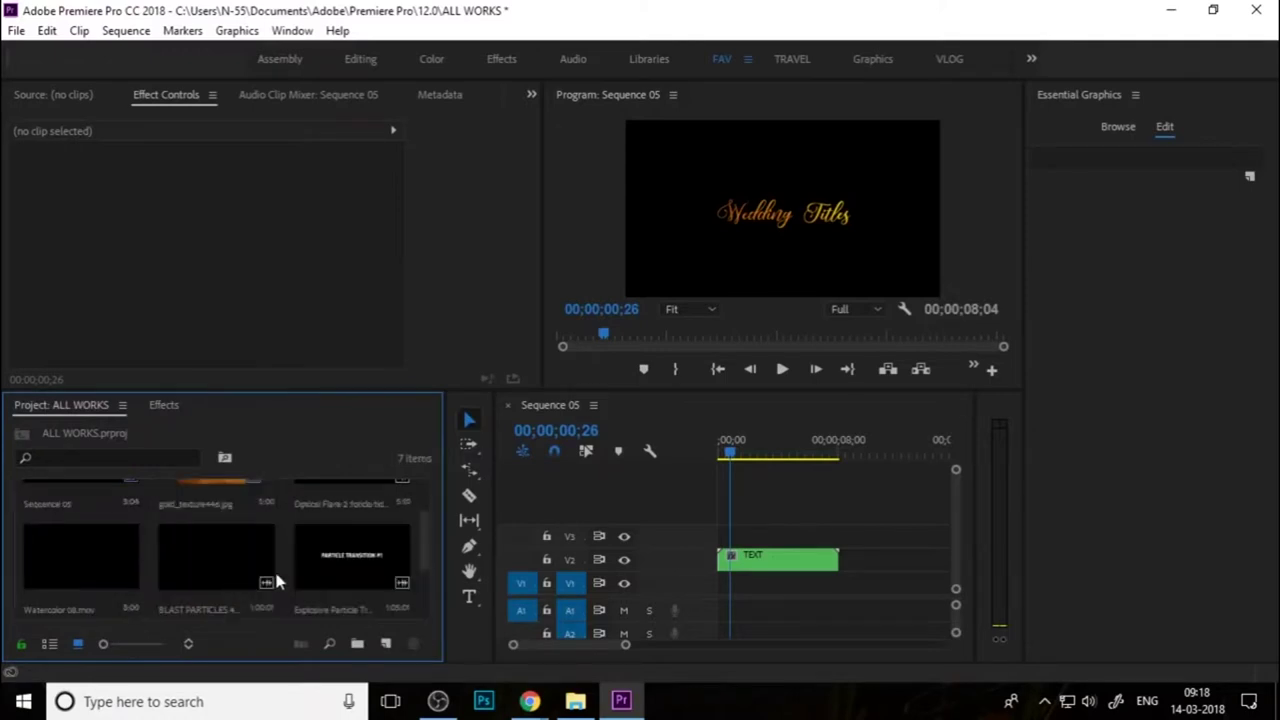
{"action": "left_click", "coordinate": [406, 577]}
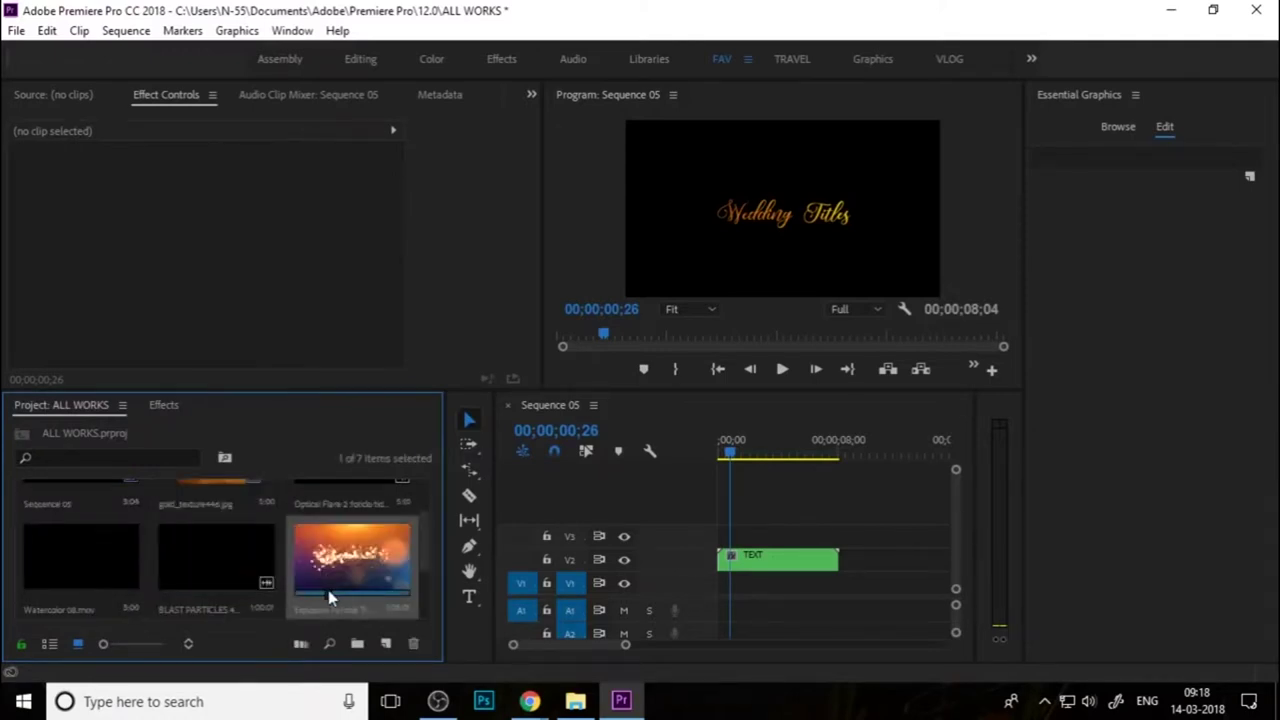
{"action": "double_click", "coordinate": [349, 560]}
Mark In and Out around the 2:17 particle burst and place it on V3 above TEXT
{"action": "left_click", "coordinate": [120, 334]}
{"action": "key", "text": "space"}
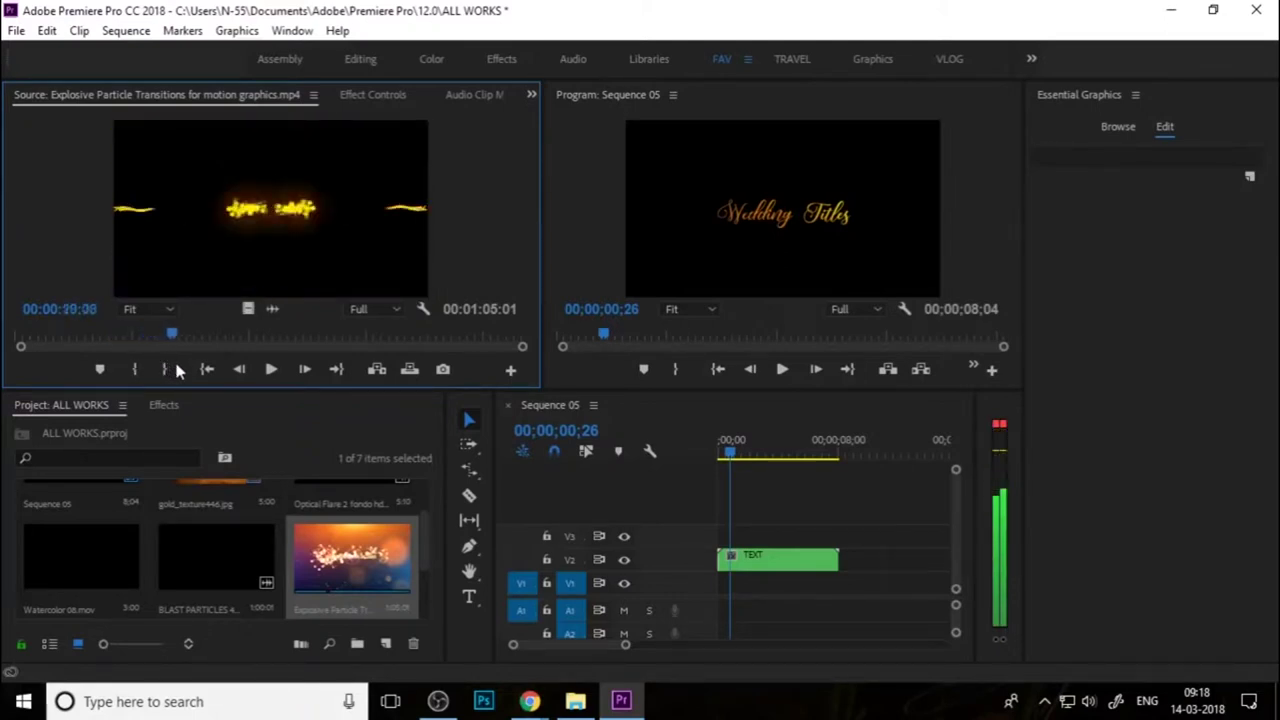
{"action": "key", "text": "space"}
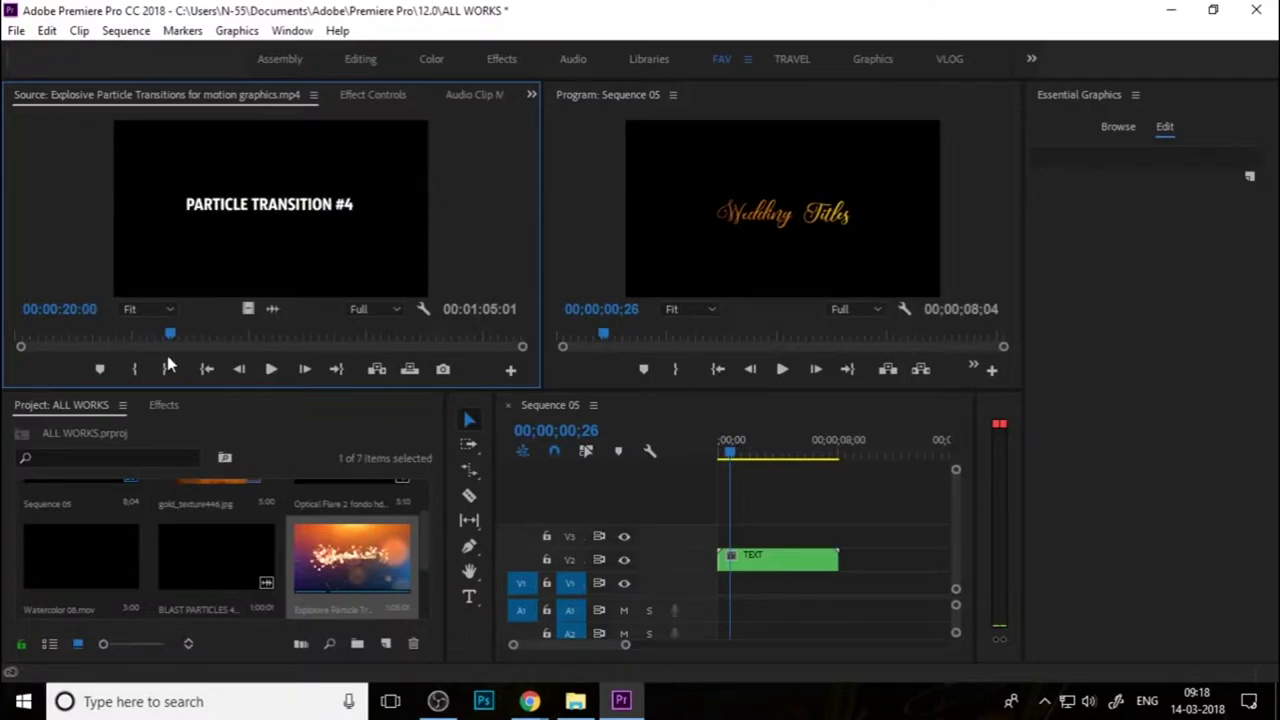
{"action": "key", "text": "Left"}
{"action": "key", "text": "Left"}
{"action": "key", "text": "Left"}
{"action": "key", "text": "Right"}
{"action": "key", "text": "i"}
{"action": "key", "text": "space"}
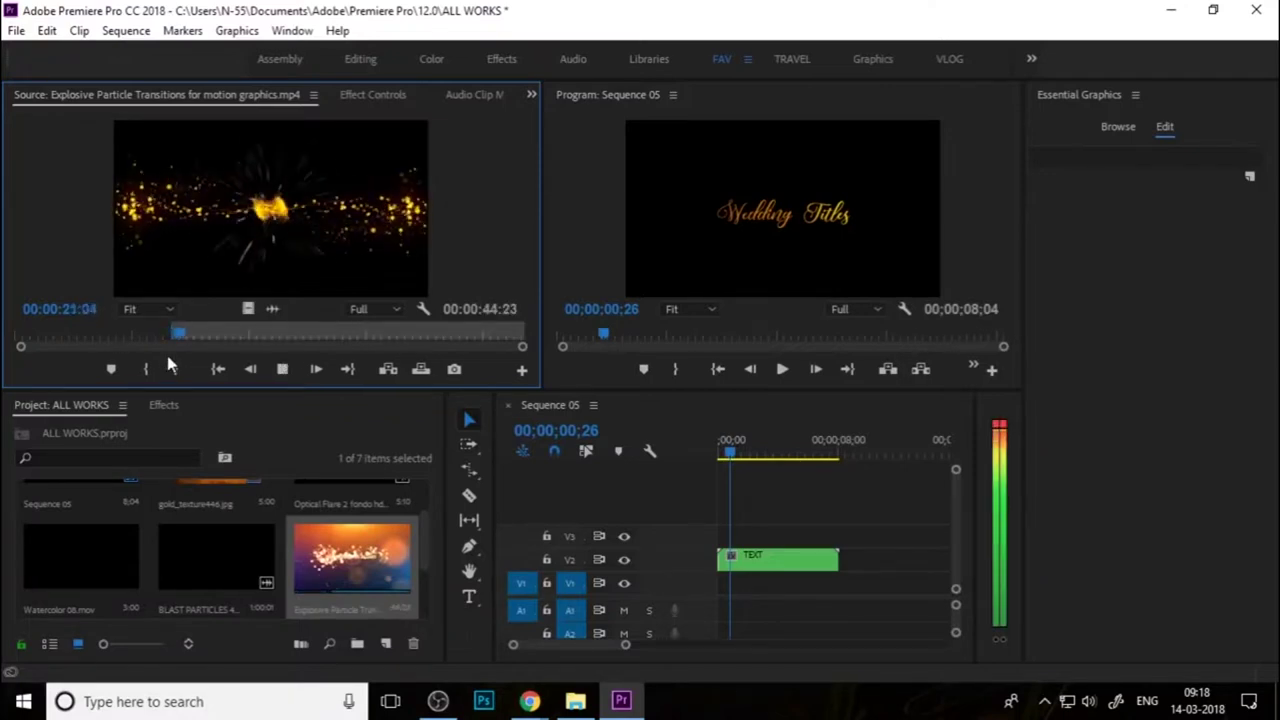
{"action": "key", "text": "space"}
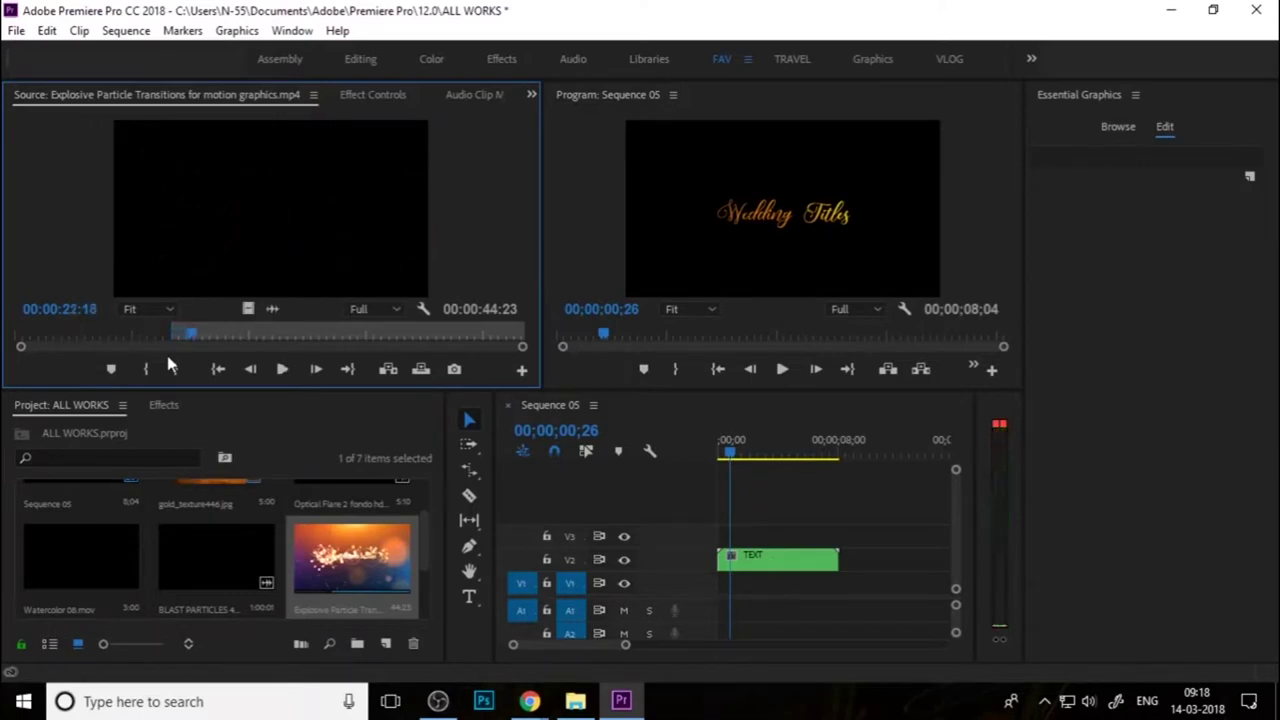
{"action": "key", "text": "o"}
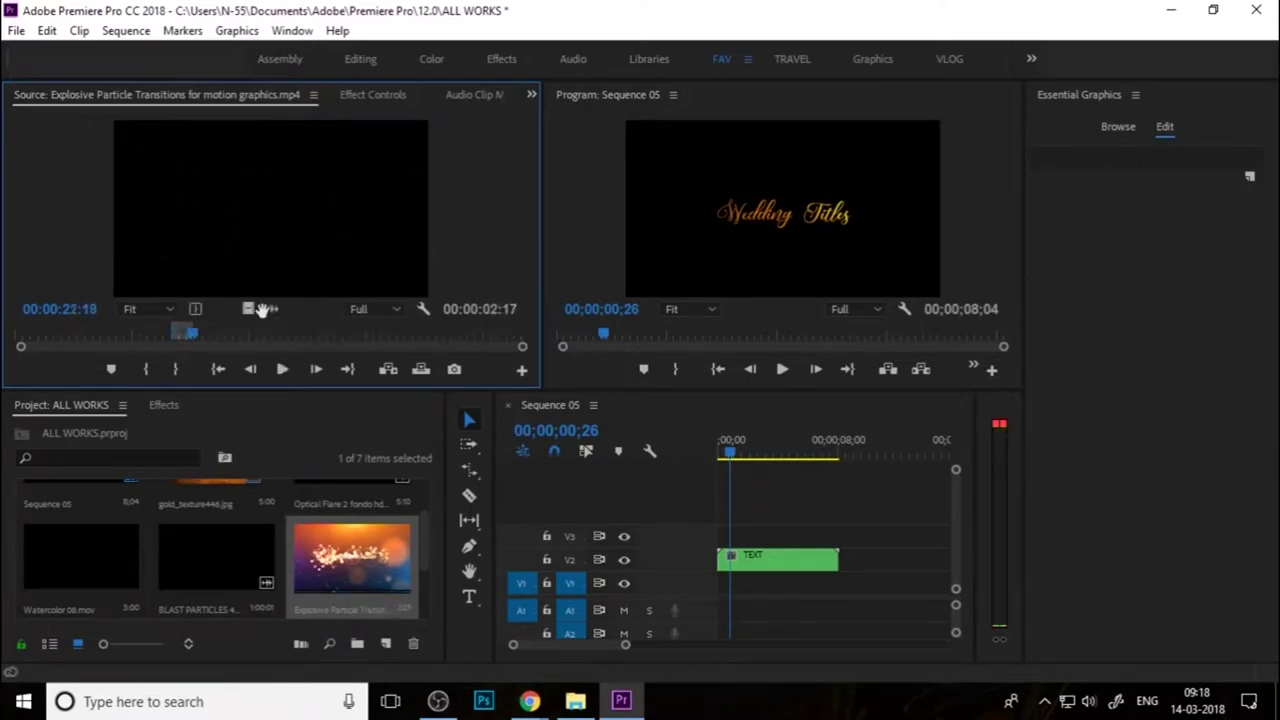
{"action": "mouse_move", "coordinate": [249, 310]}
{"action": "left_mouse_down"}
{"action": "mouse_move", "coordinate": [713, 537]}
{"action": "mouse_move", "coordinate": [700, 537]}
{"action": "left_mouse_up"}
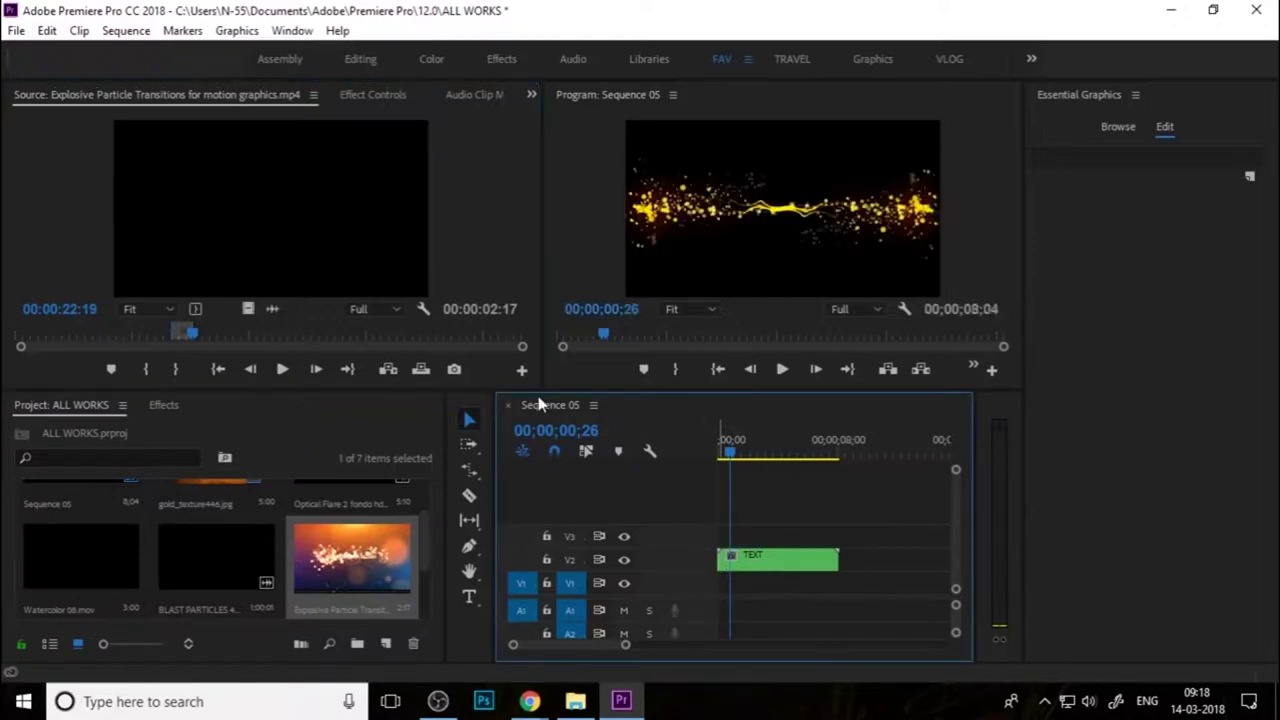
{"action": "mouse_move", "coordinate": [249, 310]}
{"action": "left_mouse_down"}
{"action": "mouse_move", "coordinate": [716, 545]}
{"action": "mouse_move", "coordinate": [700, 455]}
{"action": "mouse_move", "coordinate": [742, 462]}
{"action": "left_mouse_up"}
Apply Luma Key from the Keying effects to the particle clip on V3
{"action": "left_click", "coordinate": [748, 538]}
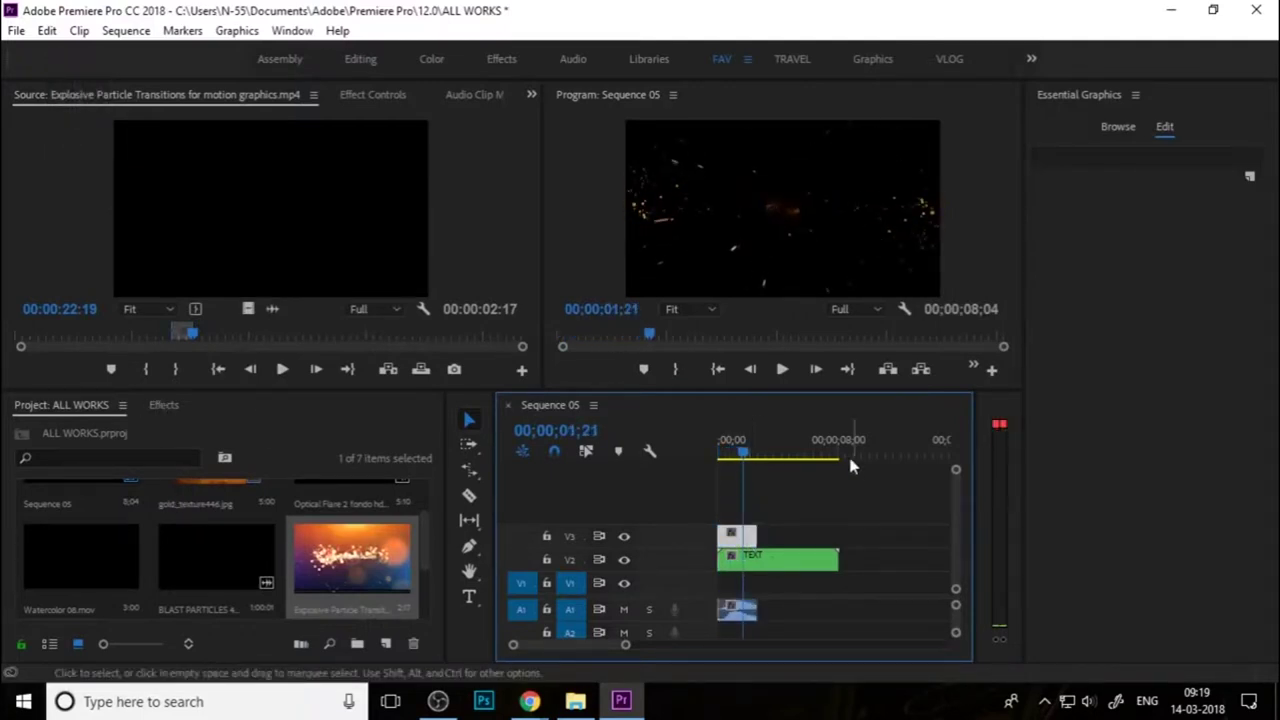
{"action": "left_click", "coordinate": [372, 94]}
{"action": "left_click", "coordinate": [163, 405]}
{"action": "double_click", "coordinate": [89, 553]}
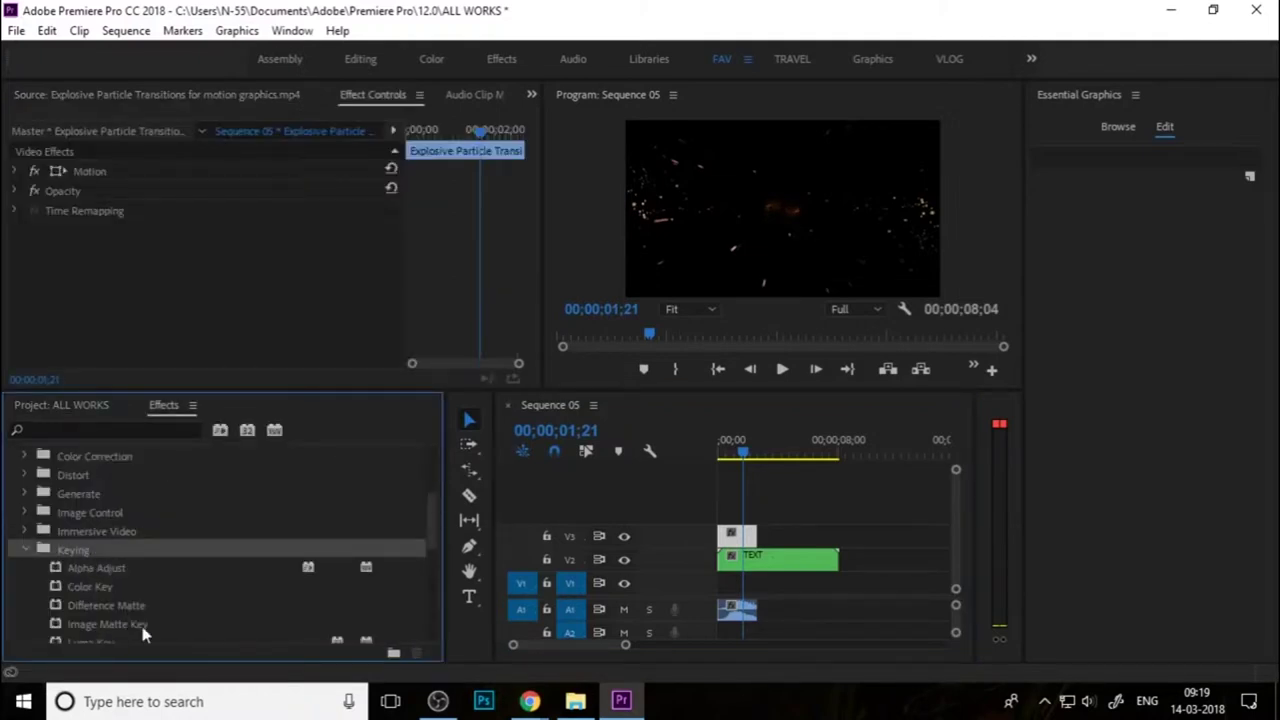
{"action": "scroll", "coordinate": [137, 628], "scroll_direction": "down", "scroll_amount": 1}
{"action": "left_click_drag", "start_coordinate": [90, 605], "coordinate": [737, 535]}
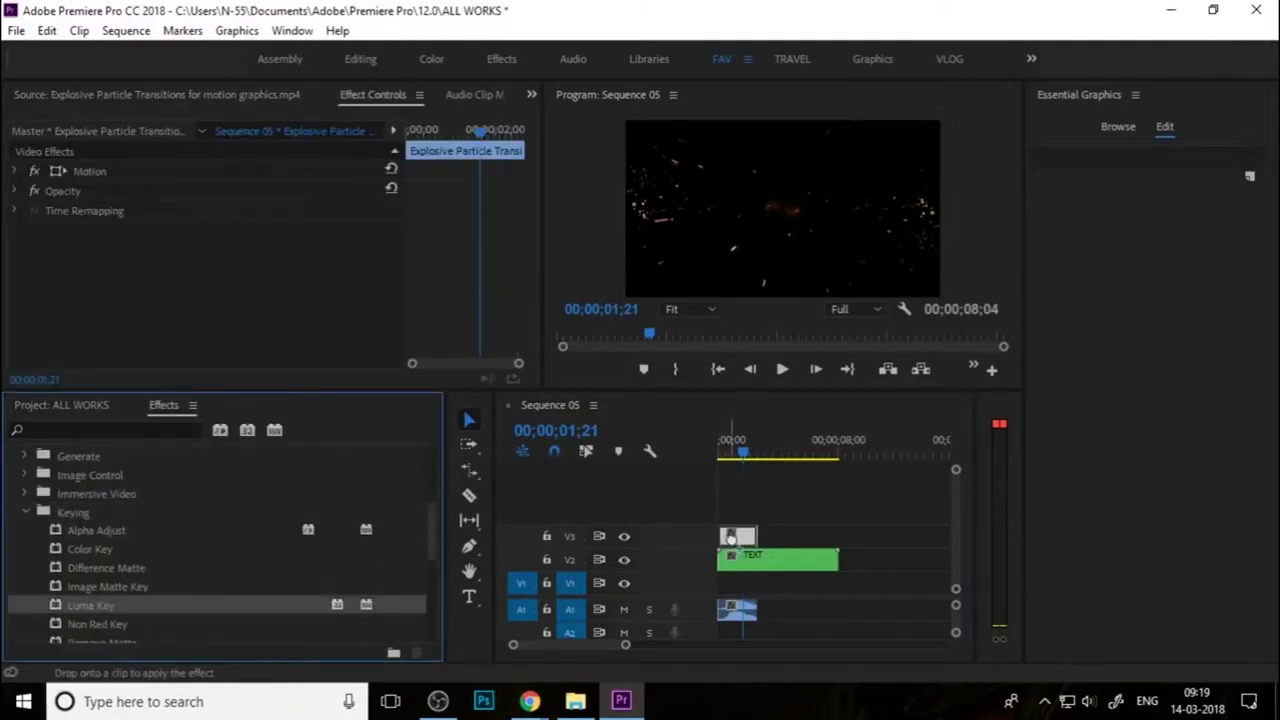
Play the sequence to check the 79% Luma Key over the Wedding Titles
{"action": "left_click", "coordinate": [722, 452]}
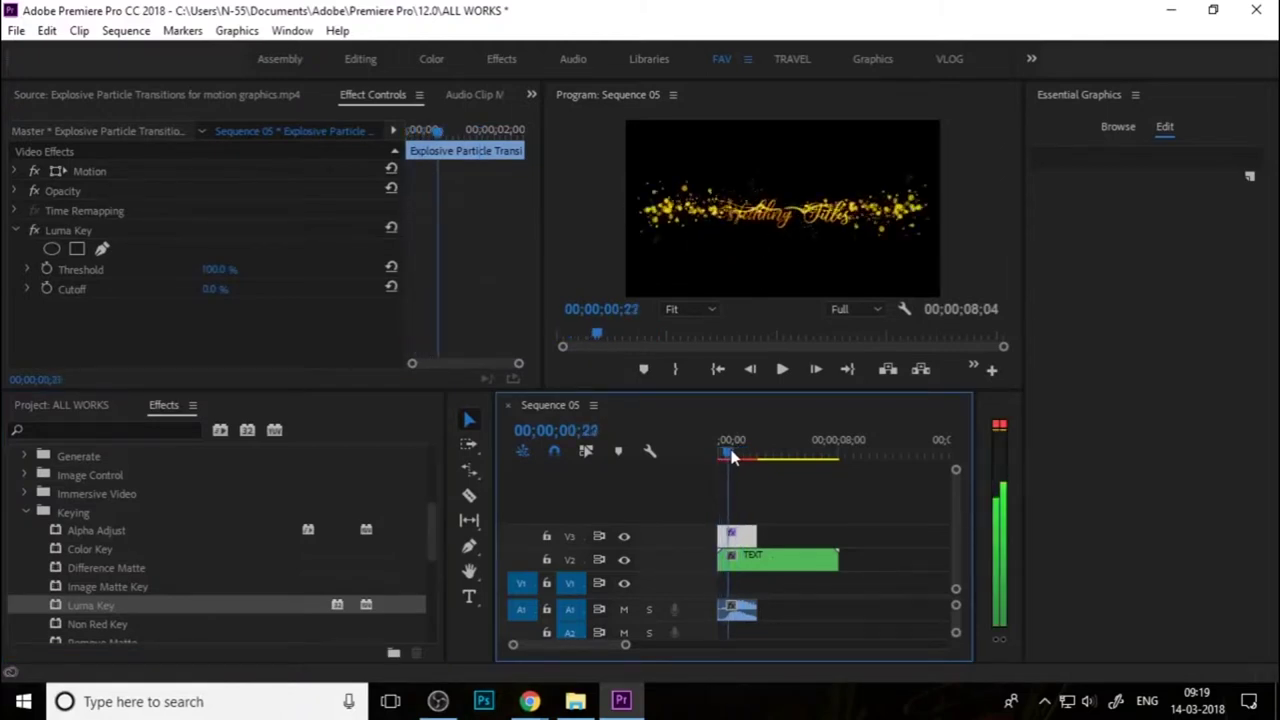
{"action": "left_click", "coordinate": [716, 458]}
{"action": "key", "text": "space"}
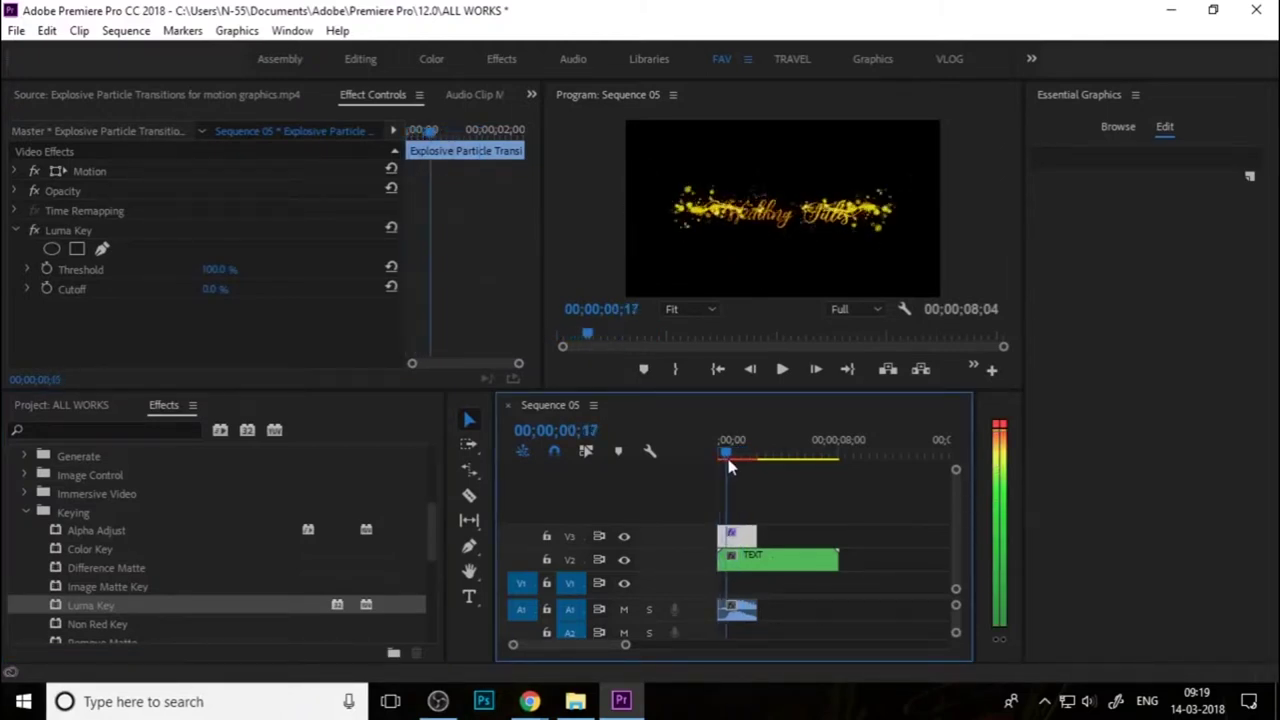
{"action": "left_click", "coordinate": [217, 277]}
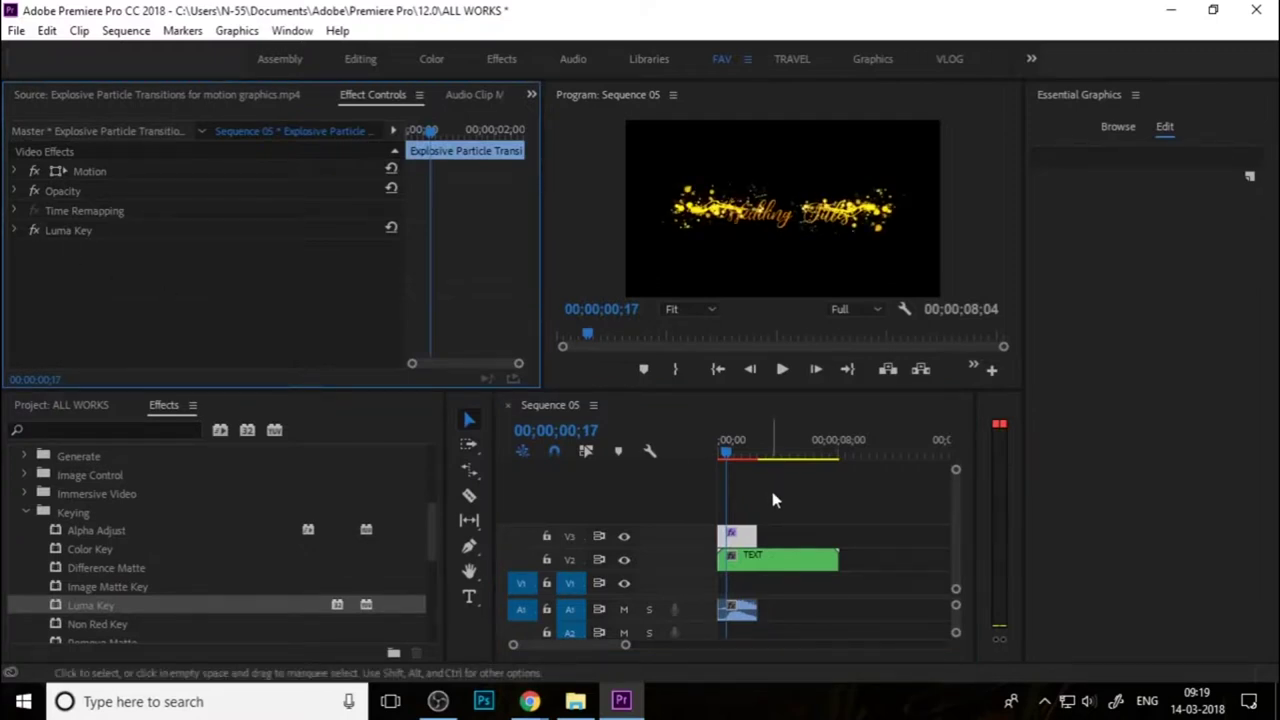
{"action": "left_click", "coordinate": [720, 480]}
{"action": "left_click", "coordinate": [713, 456]}
{"action": "key", "text": "space"}
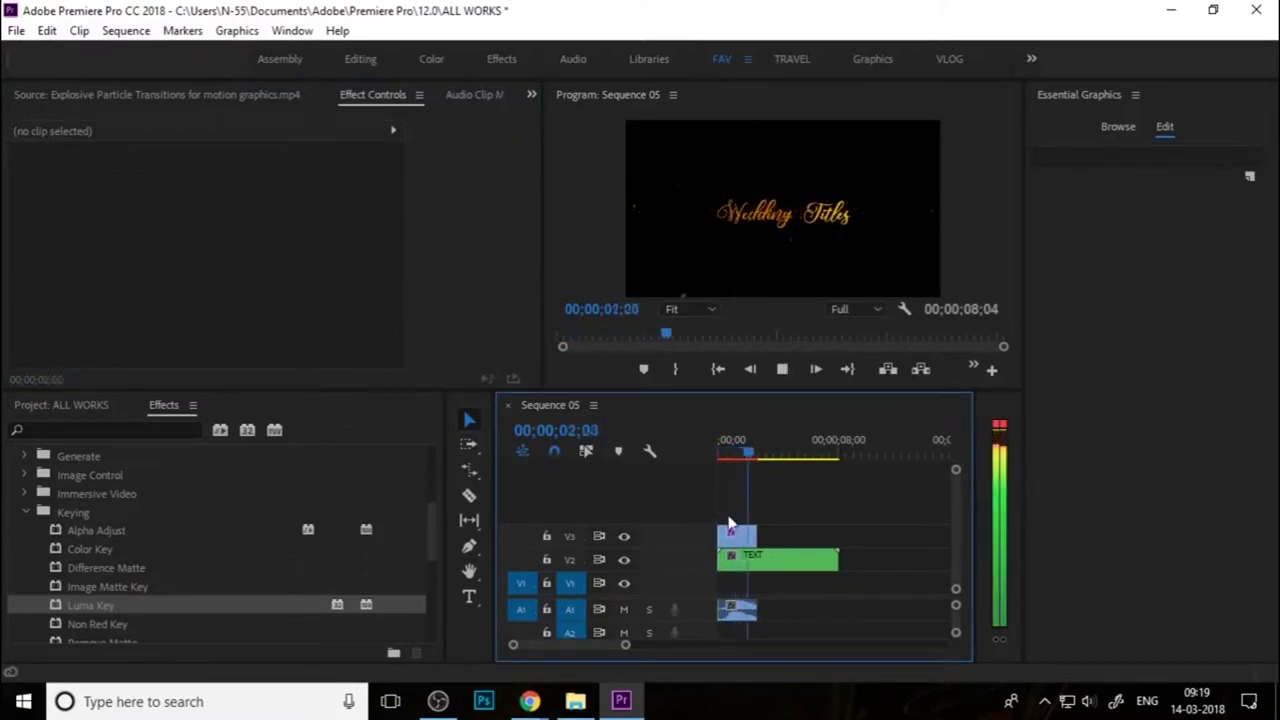
{"action": "left_click", "coordinate": [708, 447]}
{"action": "key", "text": "space"}
{"action": "left_click", "coordinate": [722, 454]}
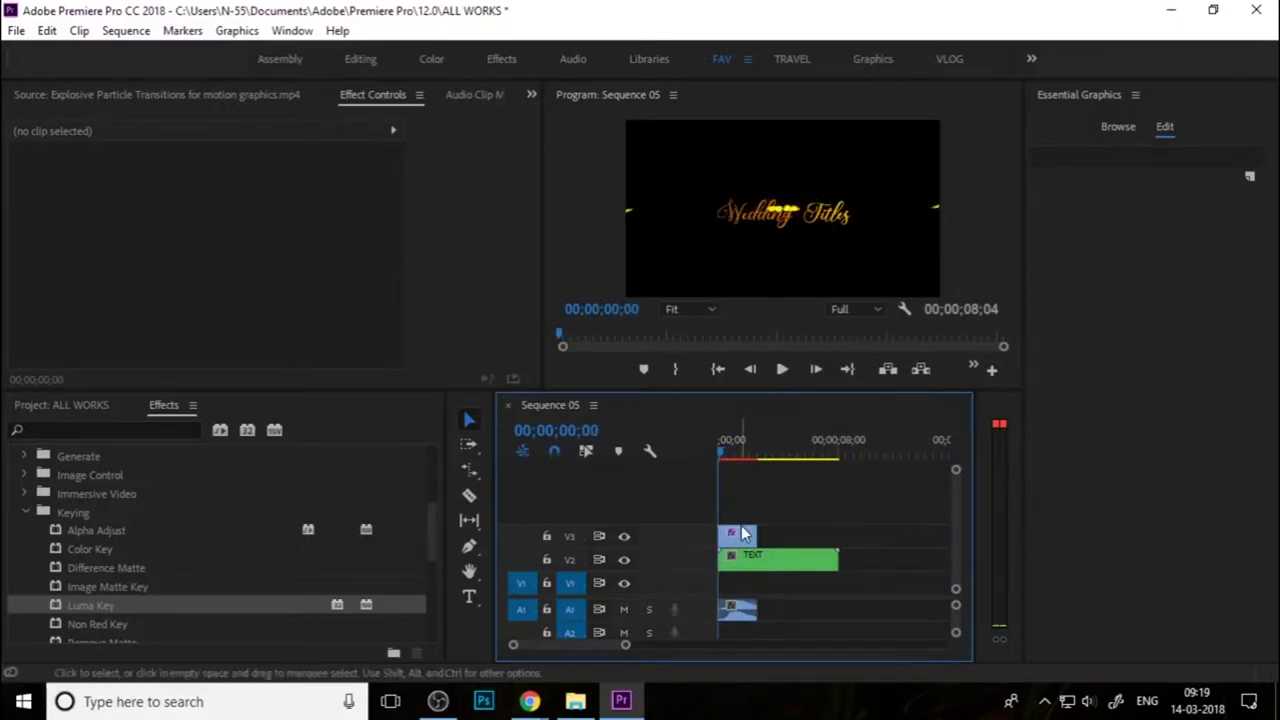
Move the TEXT clip down from V2 to track V1
{"action": "left_click_drag", "start_coordinate": [756, 571], "coordinate": [756, 594]}
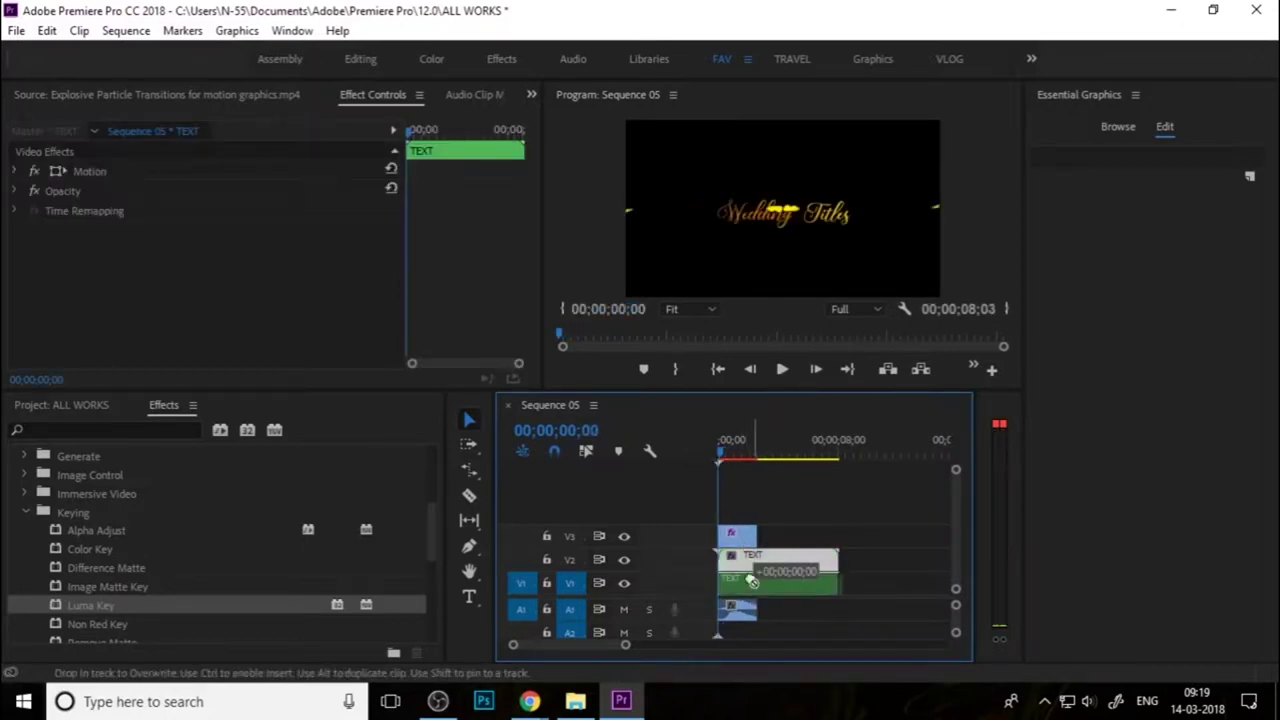
{"action": "left_click", "coordinate": [725, 455]}
{"action": "left_click_drag", "start_coordinate": [725, 455], "coordinate": [738, 468]}
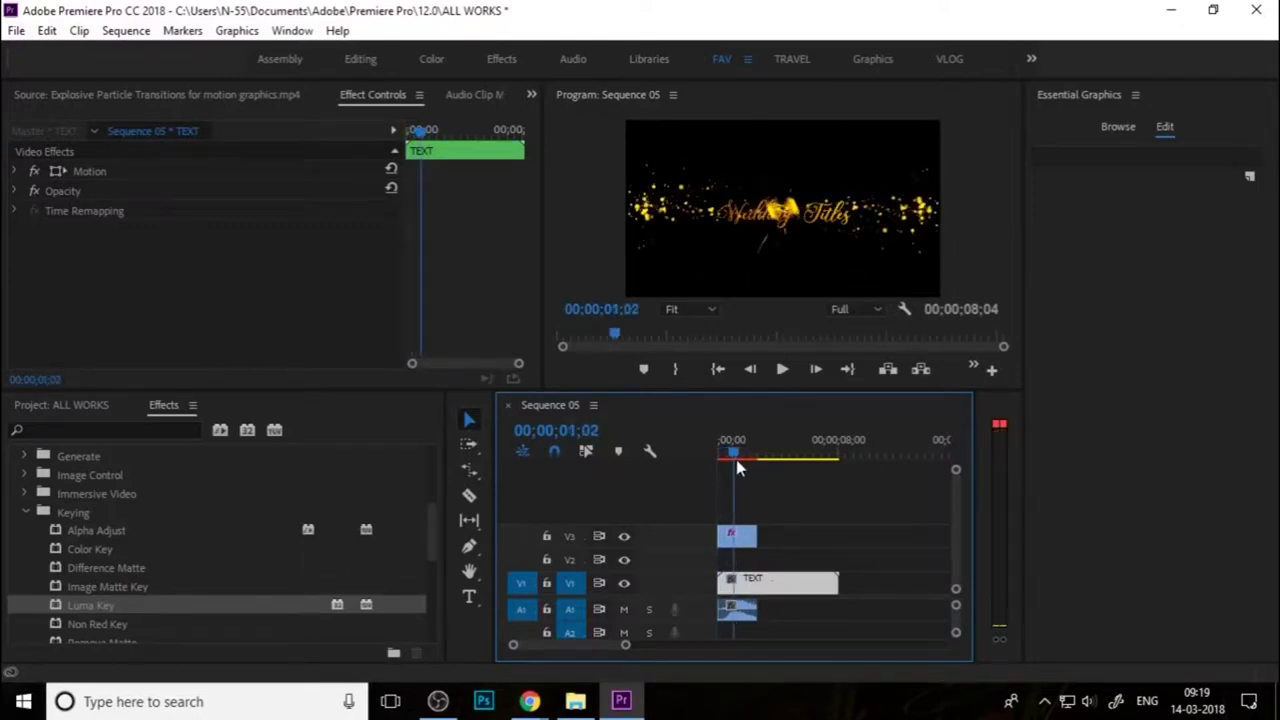
Close the Essential Graphics panel and widen and zoom into the timeline
{"action": "left_click_drag", "start_coordinate": [493, 498], "coordinate": [473, 498]}
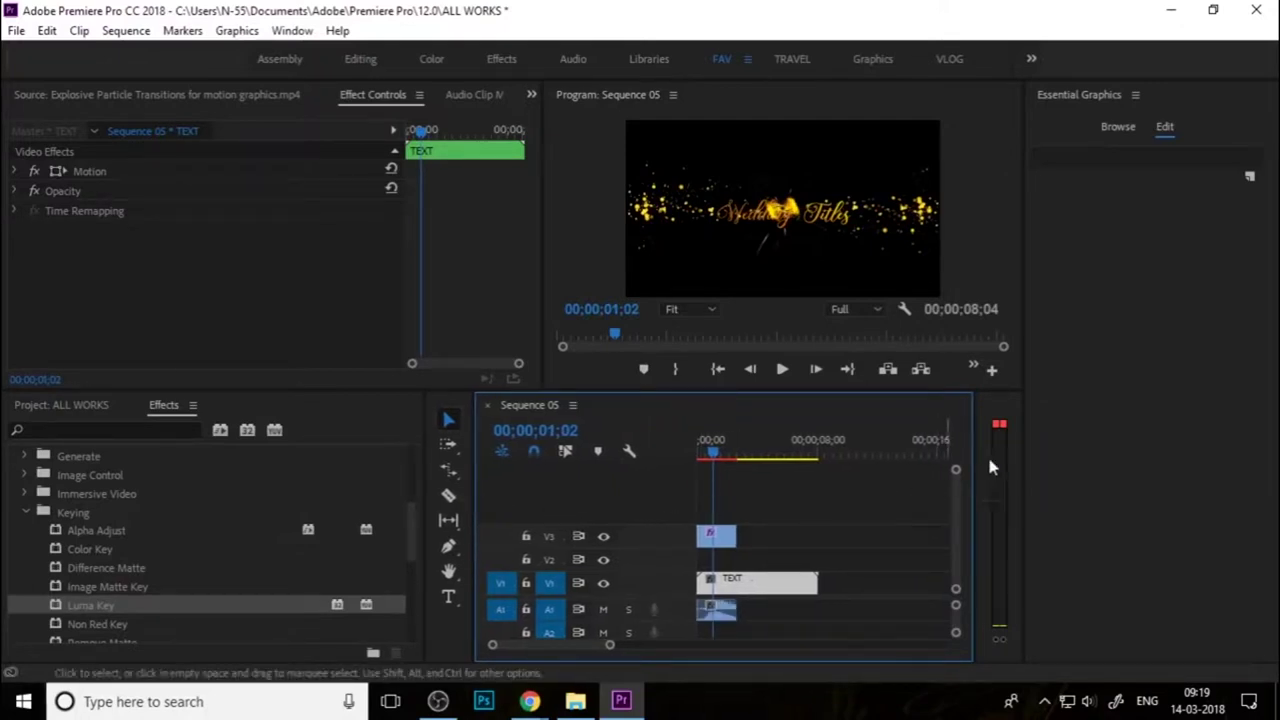
{"action": "left_click", "coordinate": [1136, 96]}
{"action": "left_click", "coordinate": [1010, 96]}
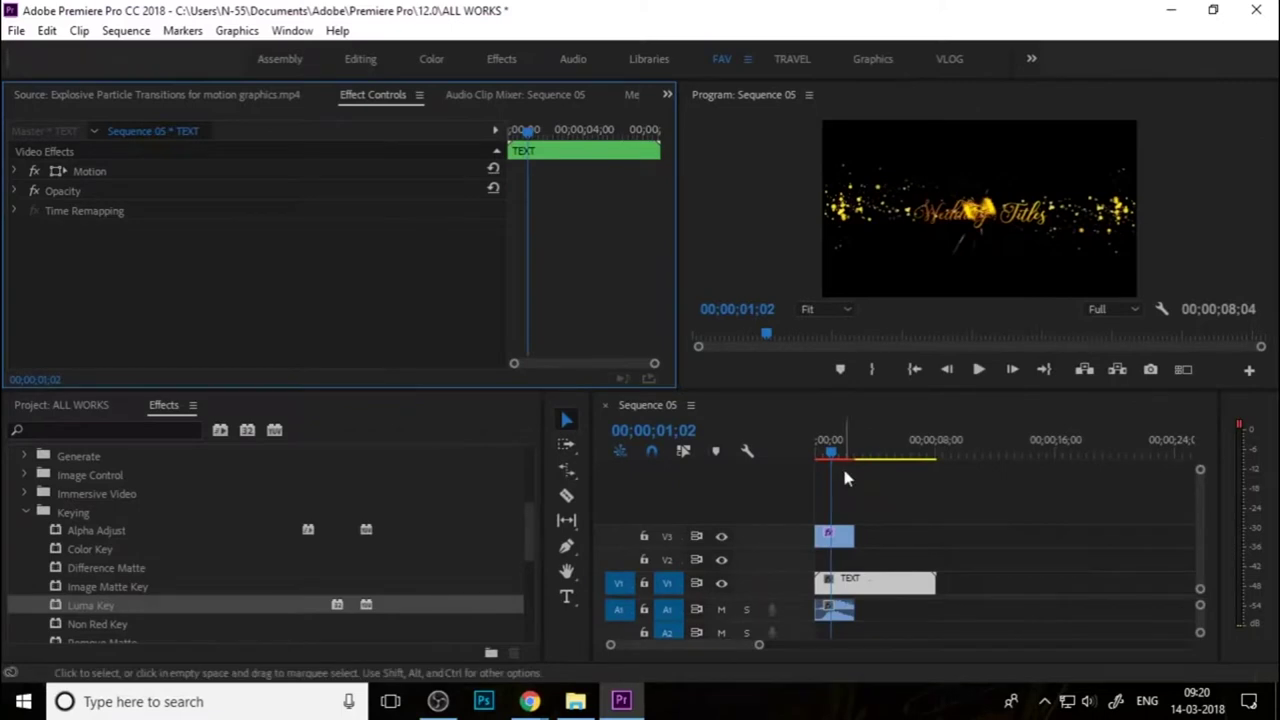
{"action": "left_click_drag", "start_coordinate": [540, 505], "coordinate": [522, 511]}
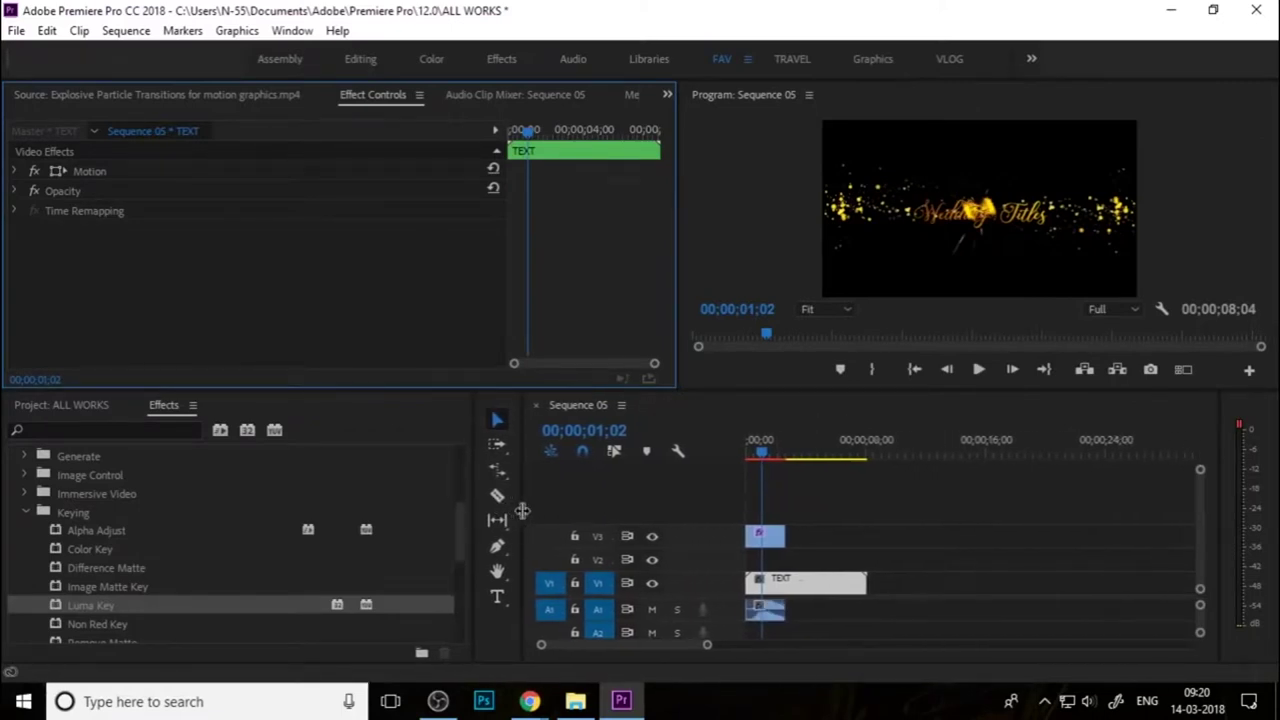
{"action": "key", "text": "="}
{"action": "left_click", "coordinate": [808, 476]}
{"action": "key", "text": "Home"}
{"action": "key", "text": "="}
{"action": "key", "text": "="}
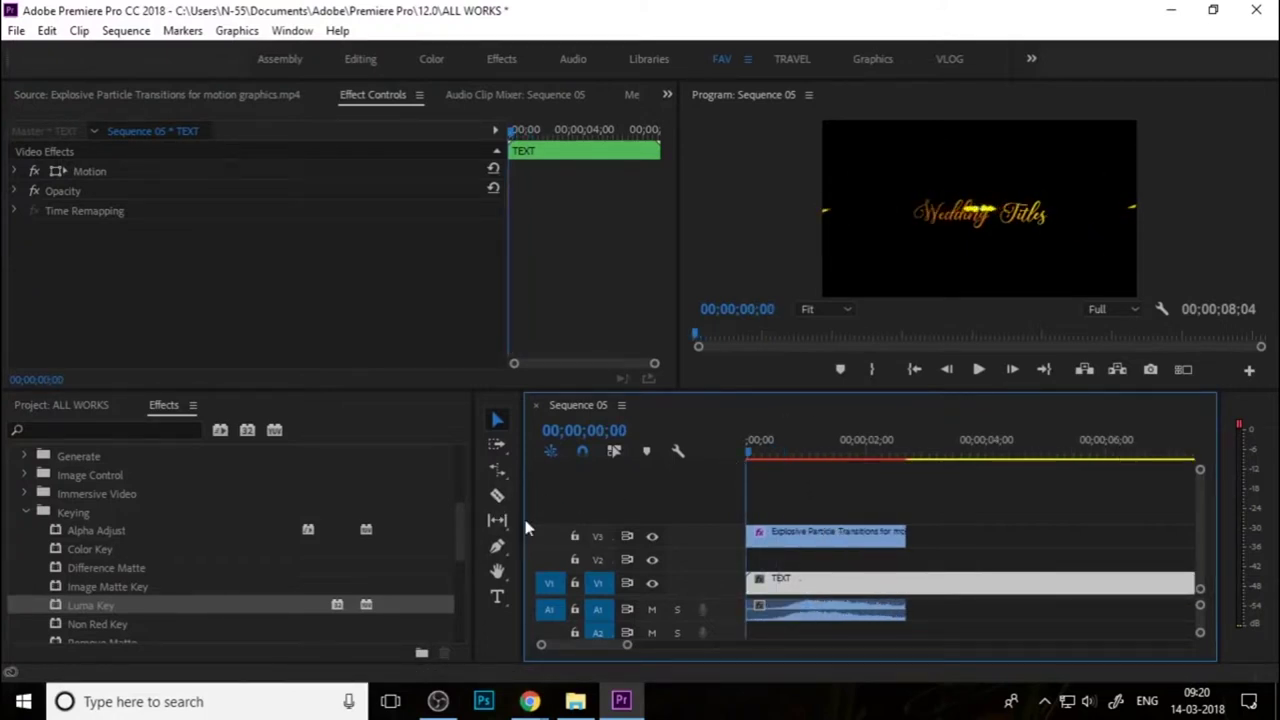
{"action": "left_click_drag", "start_coordinate": [523, 520], "coordinate": [461, 520]}
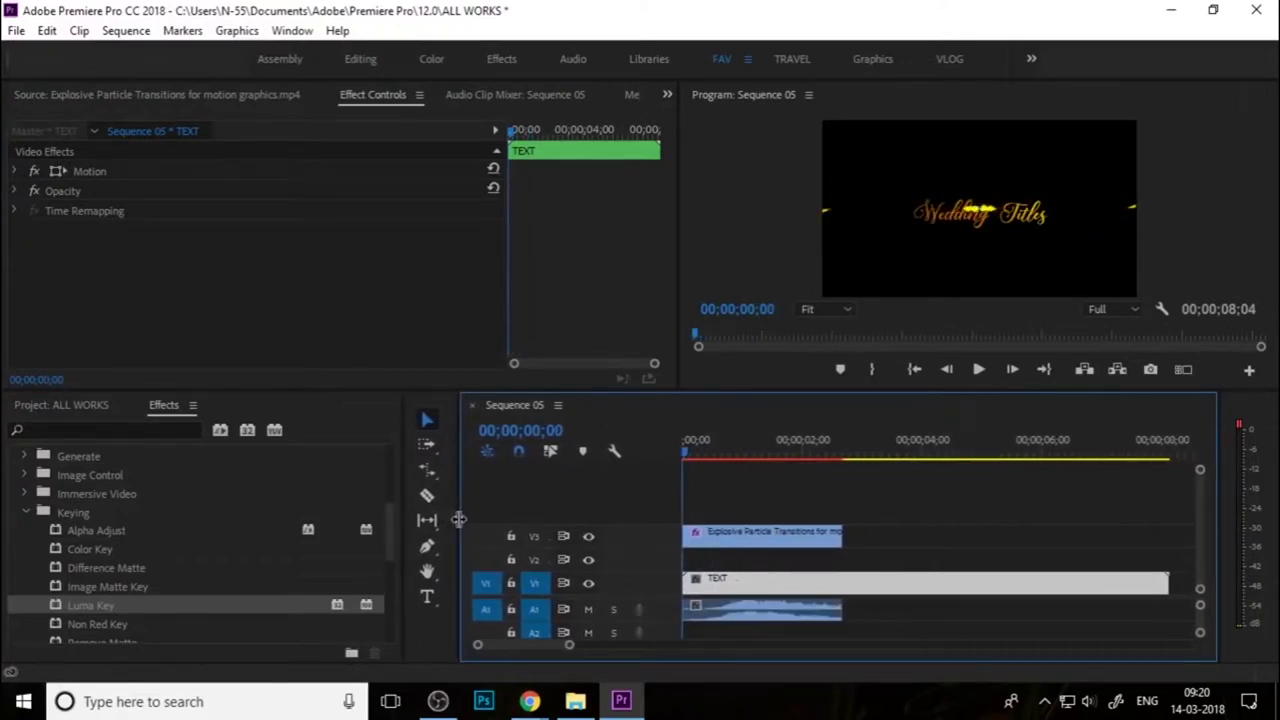
Lengthen the A1 audio clip and preview the sequence from the start
{"action": "left_click", "coordinate": [826, 568]}
{"action": "left_click_drag", "start_coordinate": [842, 606], "coordinate": [882, 601]}
{"action": "key", "text": "space"}
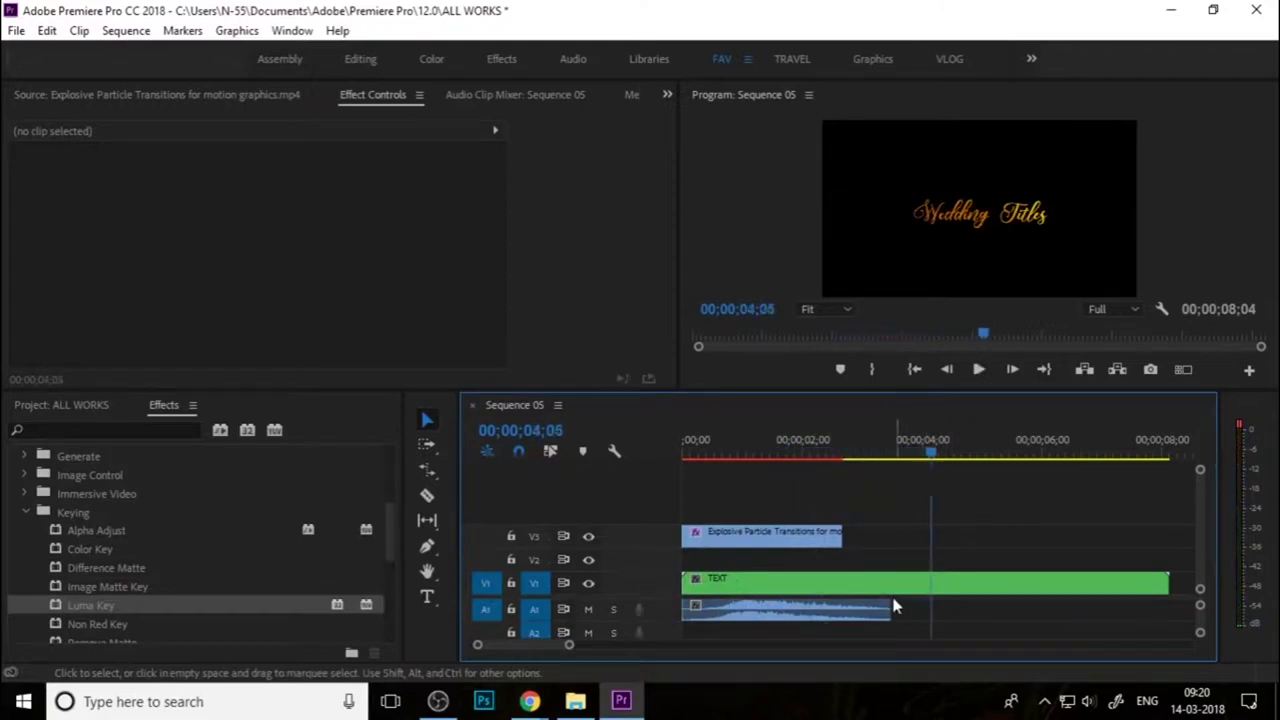
{"action": "key", "text": "space"}
{"action": "left_click", "coordinate": [882, 450]}
{"action": "left_click_drag", "start_coordinate": [812, 450], "coordinate": [720, 492]}
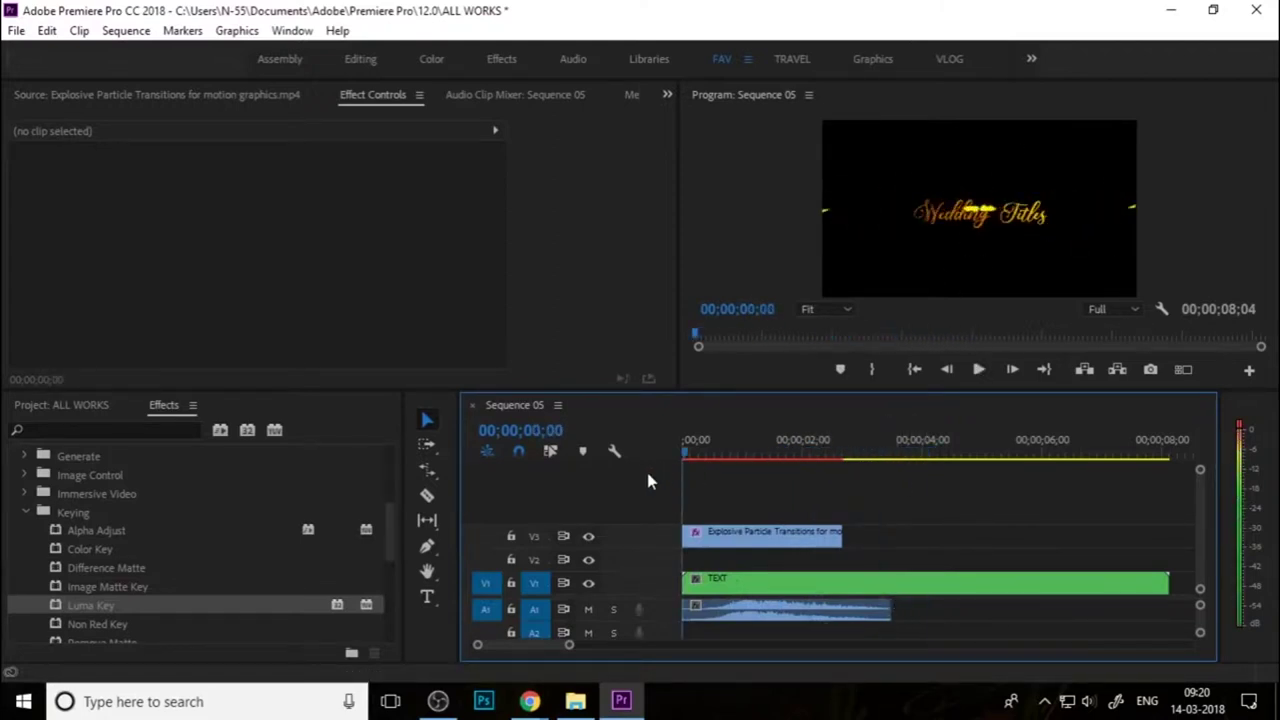
{"action": "key", "text": "Home"}
{"action": "key", "text": "space"}
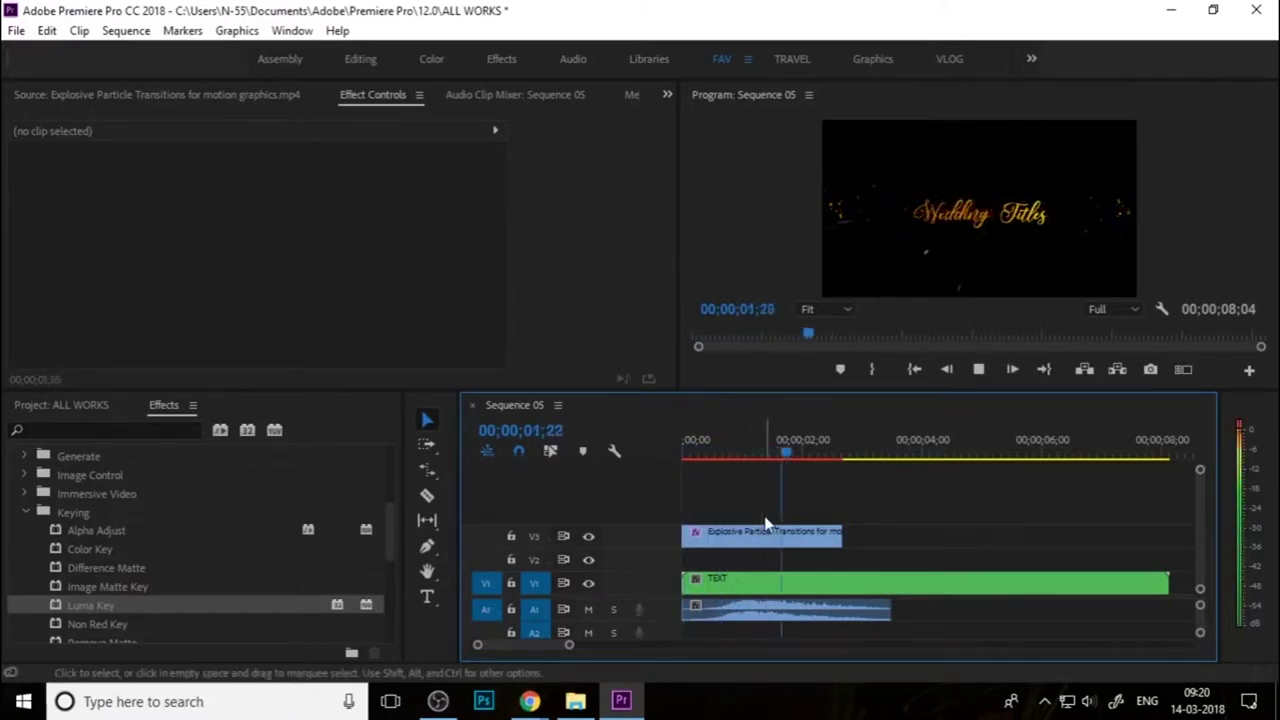
{"action": "left_click_drag", "start_coordinate": [775, 450], "coordinate": [691, 455]}
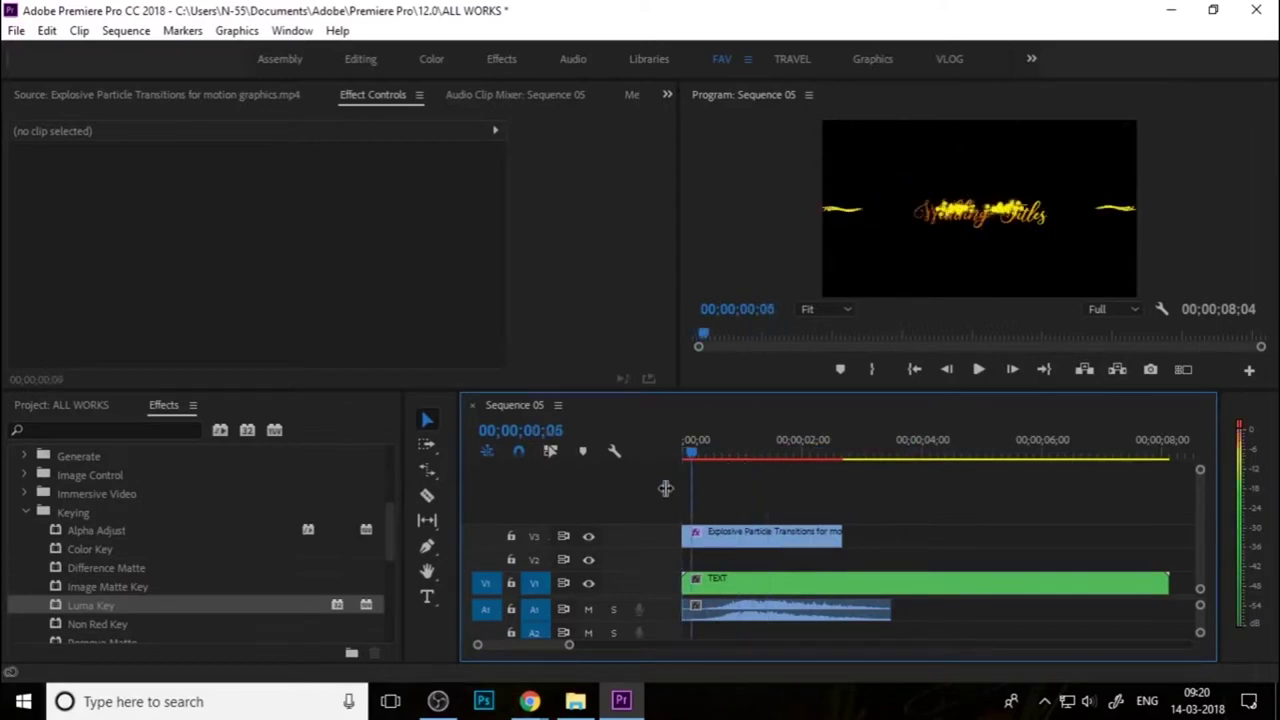
{"action": "left_click", "coordinate": [62, 404]}
{"action": "scroll", "coordinate": [116, 573], "scroll_direction": "down", "scroll_amount": 3}
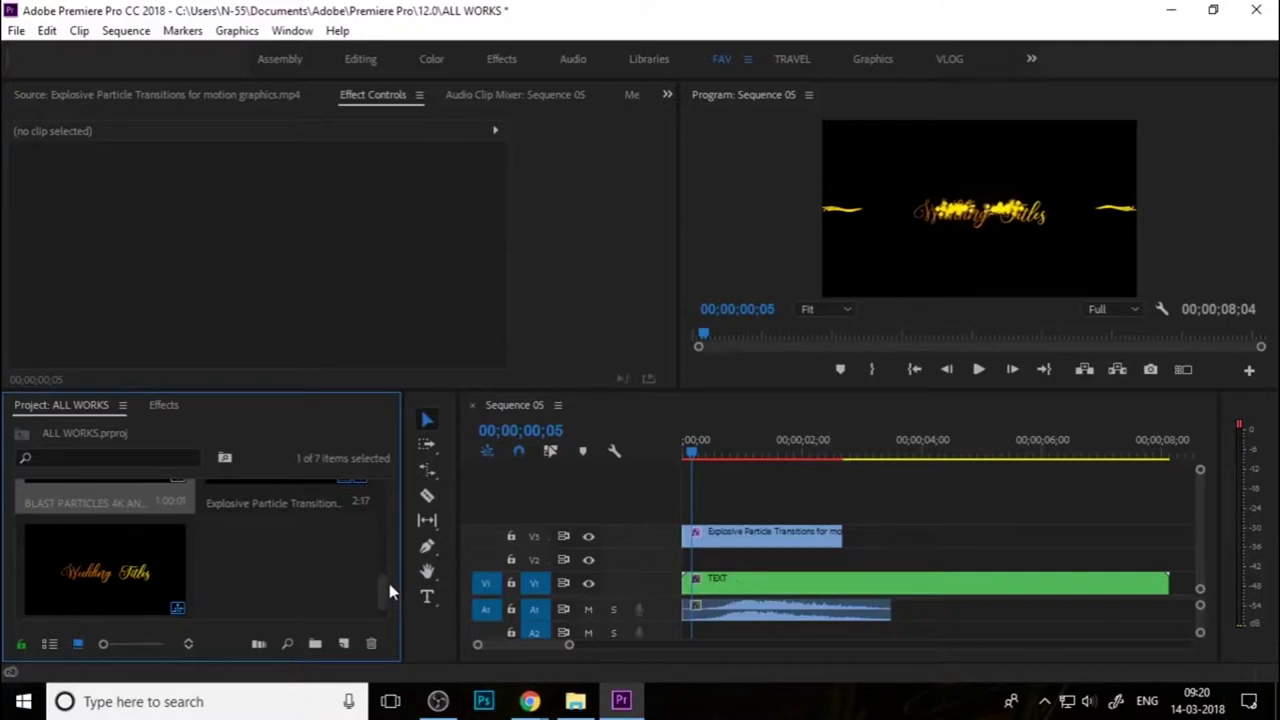
Preview Watercolor 08.mov and place it on track V2 above TEXT
{"action": "left_click_drag", "start_coordinate": [390, 592], "coordinate": [388, 551]}
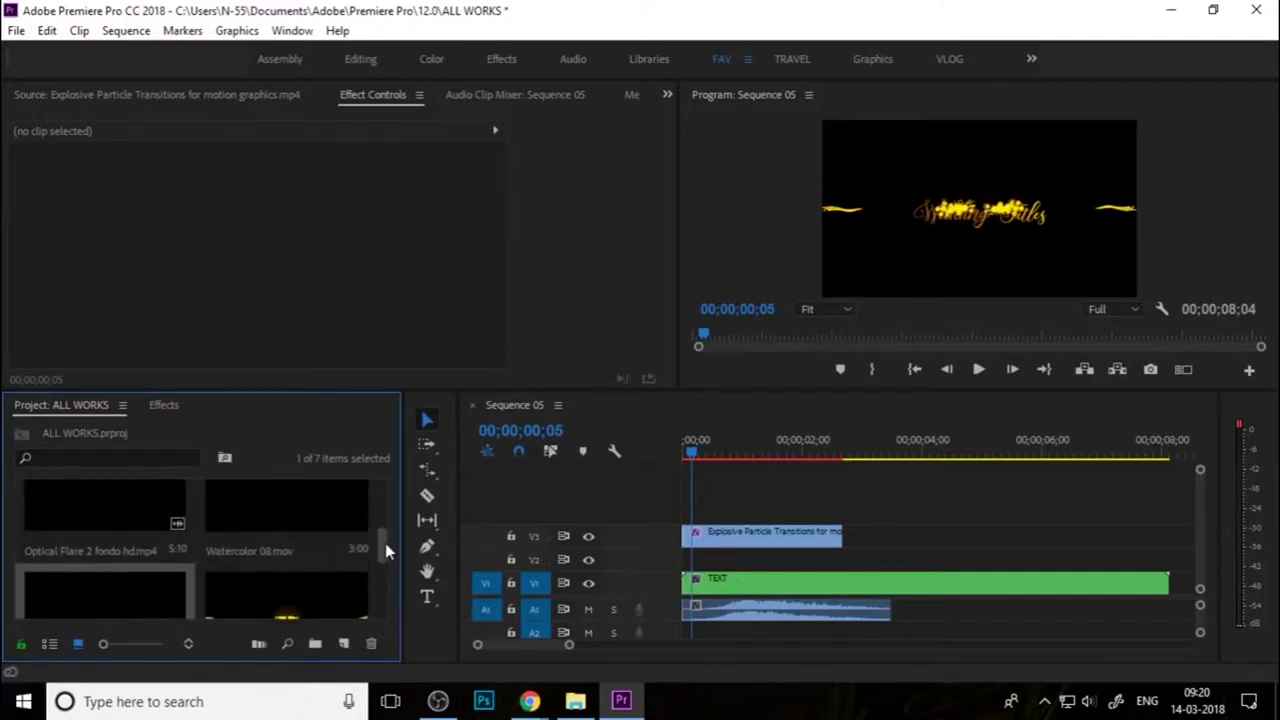
{"action": "double_click", "coordinate": [290, 515]}
{"action": "left_click_drag", "start_coordinate": [69, 336], "coordinate": [462, 346]}
{"action": "left_click_drag", "start_coordinate": [660, 418], "coordinate": [722, 539]}
{"action": "mouse_move", "coordinate": [692, 455]}
{"action": "left_mouse_down"}
{"action": "mouse_move", "coordinate": [770, 475]}
{"action": "mouse_move", "coordinate": [797, 458]}
{"action": "left_mouse_up"}
Scale the watercolor clip to frame size and check the scaled matte
{"action": "right_click", "coordinate": [797, 558]}
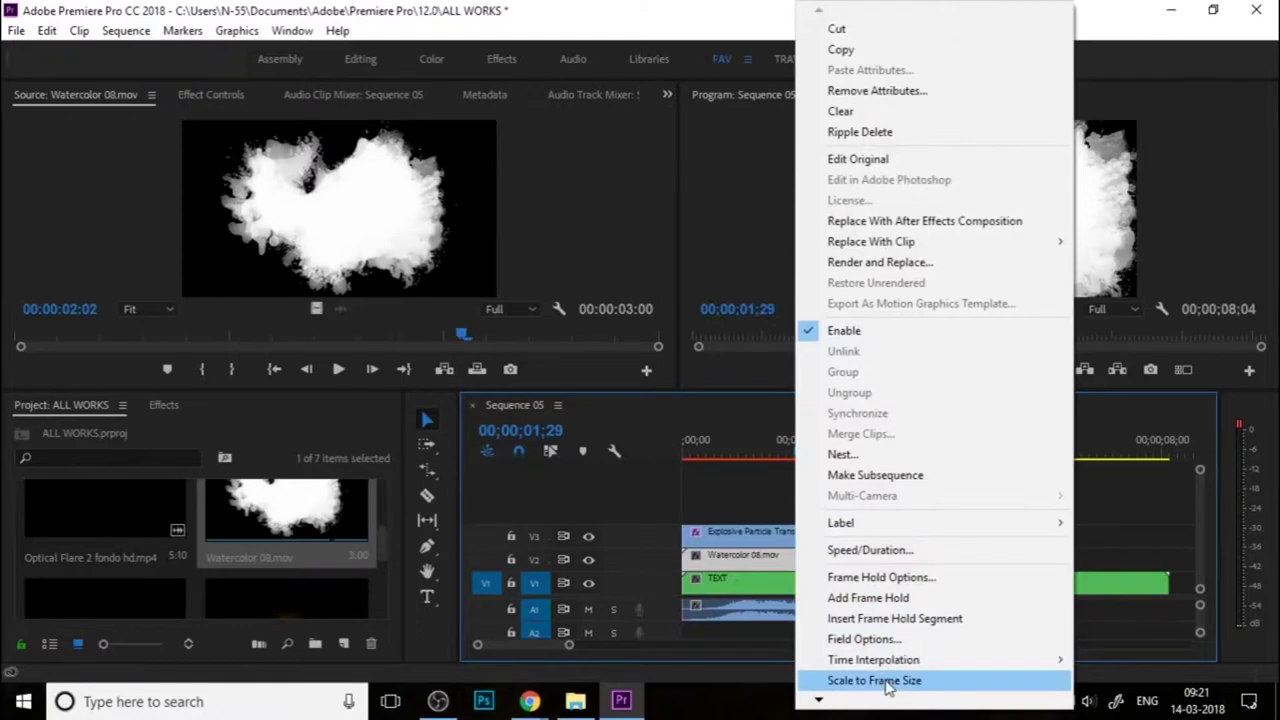
{"action": "left_click", "coordinate": [874, 681]}
{"action": "mouse_move", "coordinate": [800, 455]}
{"action": "left_mouse_down"}
{"action": "mouse_move", "coordinate": [813, 455]}
{"action": "mouse_move", "coordinate": [712, 470]}
{"action": "mouse_move", "coordinate": [728, 458]}
{"action": "left_mouse_up"}
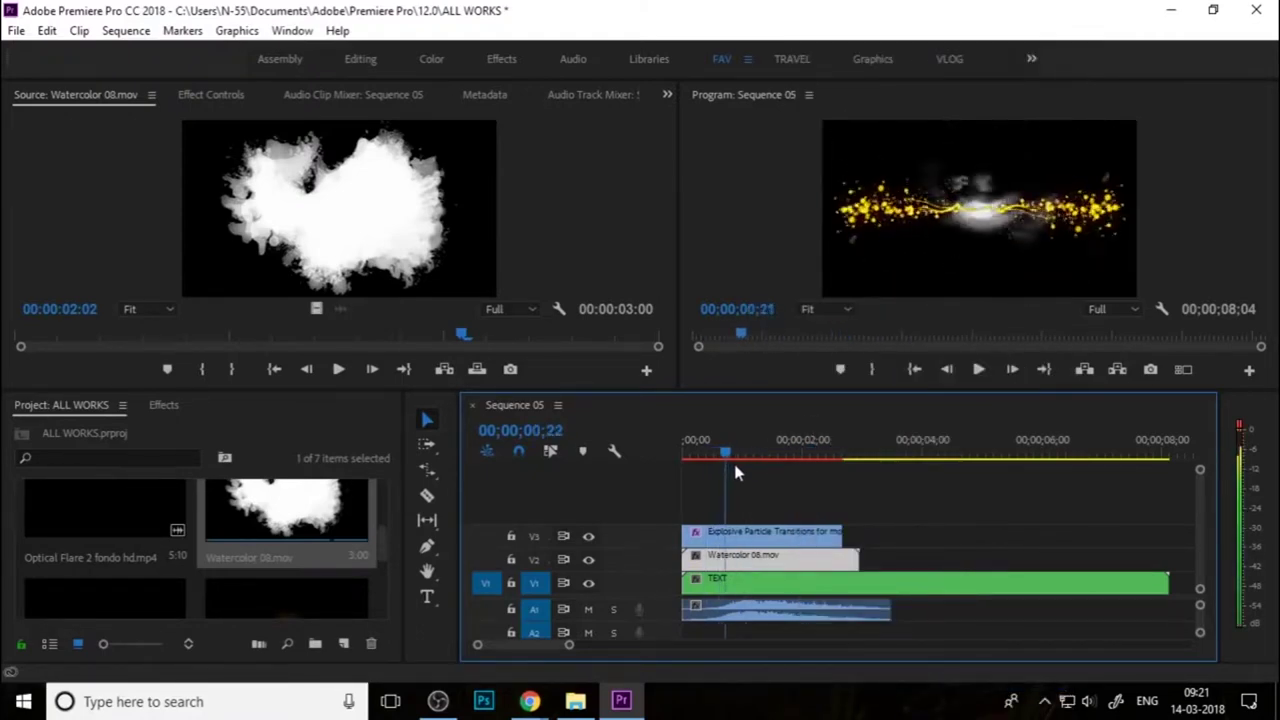
{"action": "left_click", "coordinate": [763, 582]}
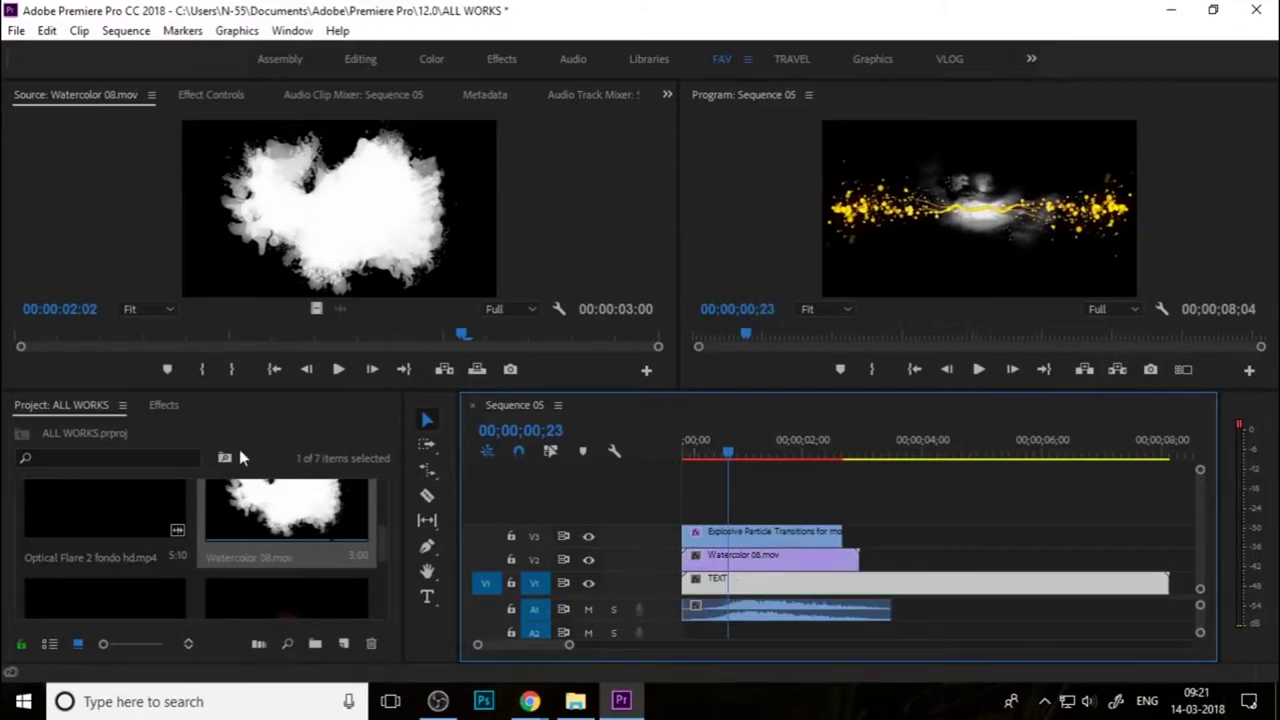
{"action": "left_click", "coordinate": [164, 405]}
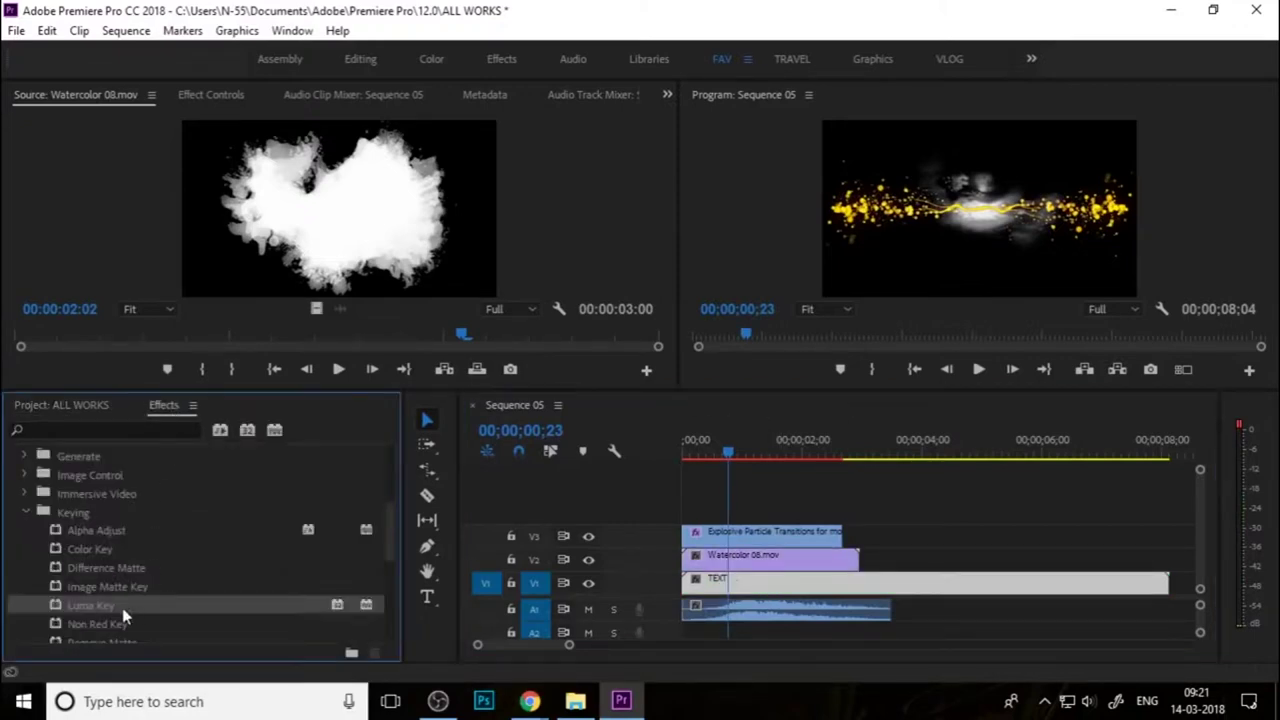
Apply Track Matte Key to the TEXT clip with Video 2 as the matte
{"action": "scroll", "coordinate": [125, 617], "scroll_direction": "down", "scroll_amount": 3}
{"action": "left_click_drag", "start_coordinate": [121, 596], "coordinate": [726, 589]}
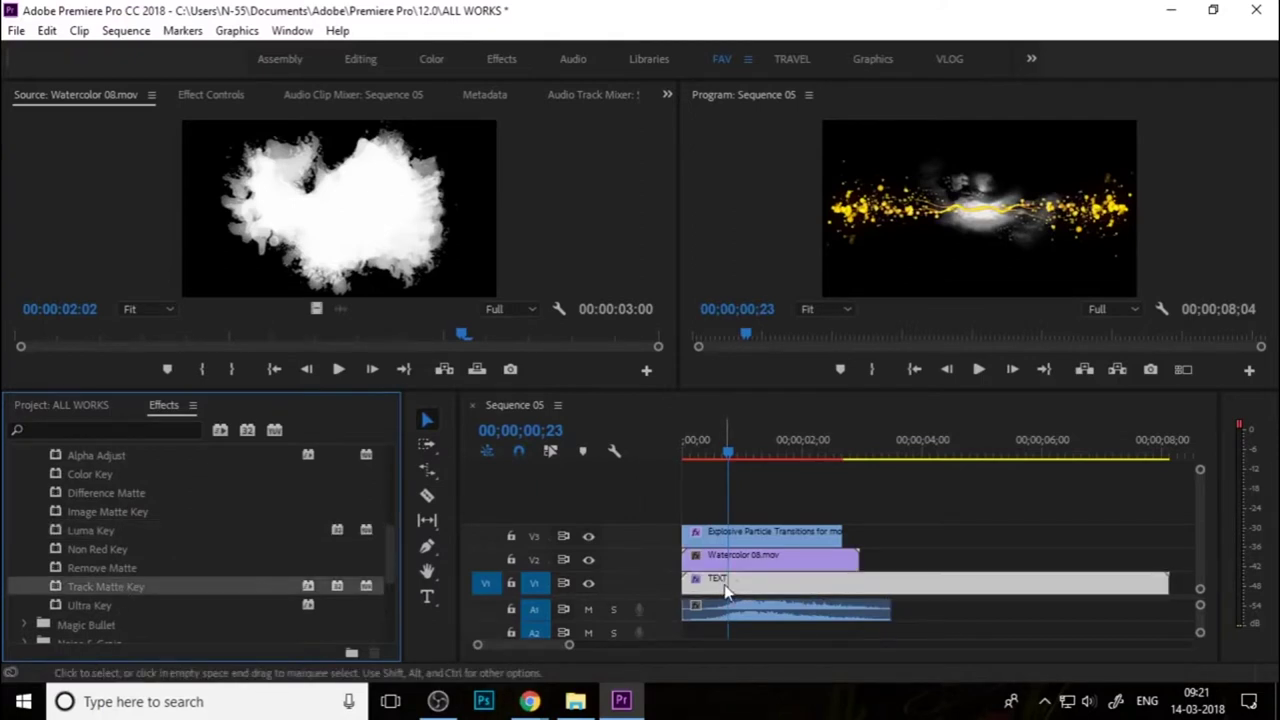
{"action": "left_click", "coordinate": [196, 96]}
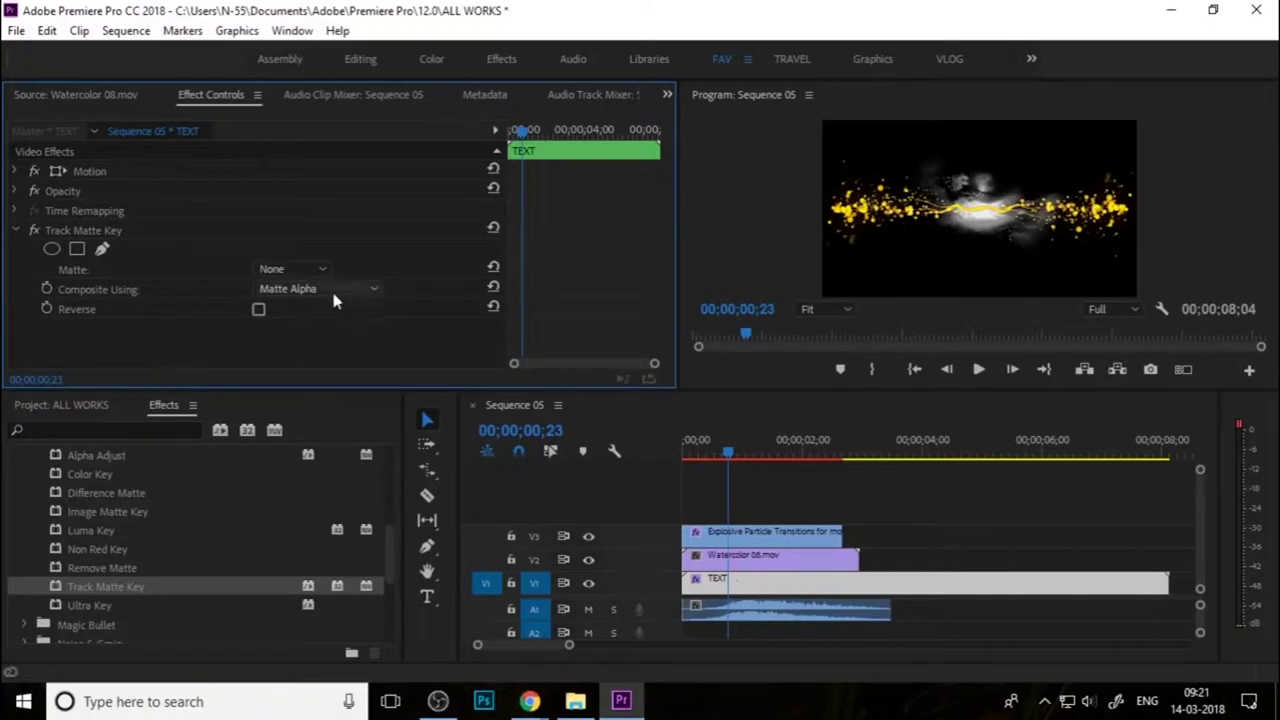
{"action": "left_click", "coordinate": [310, 272]}
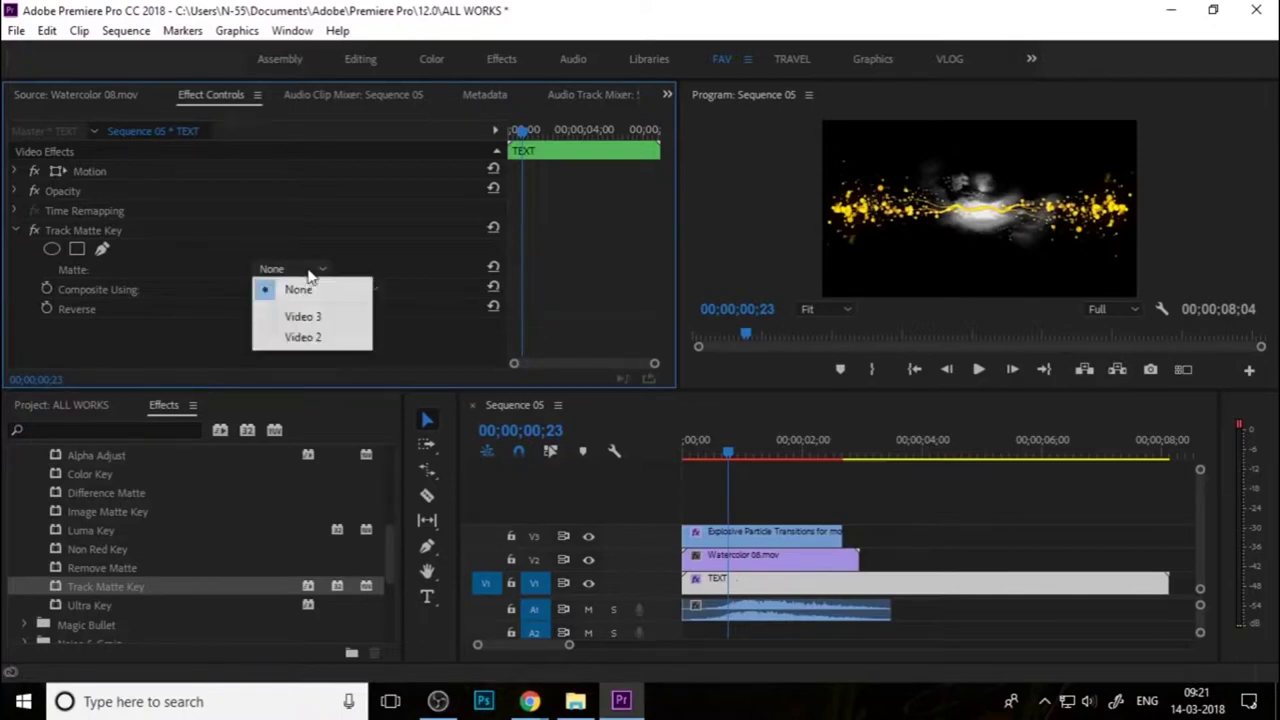
{"action": "left_click", "coordinate": [741, 555]}
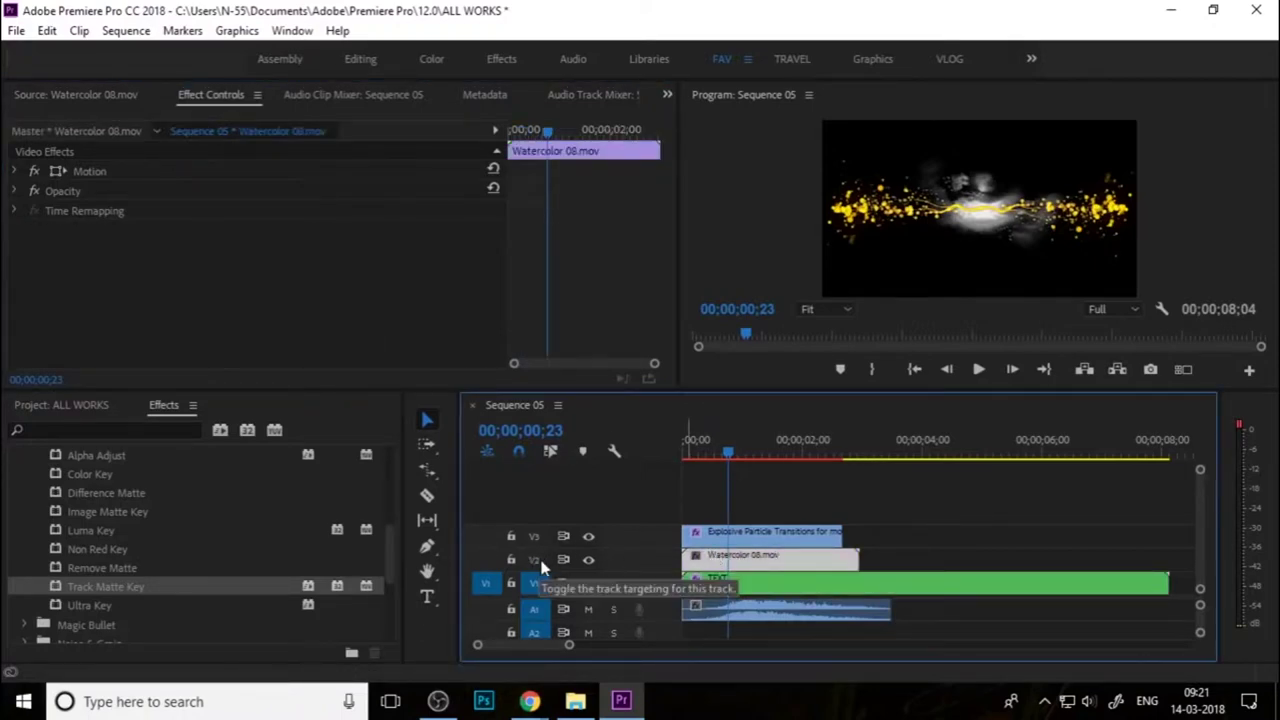
{"action": "left_click", "coordinate": [743, 583]}
{"action": "left_click", "coordinate": [288, 268]}
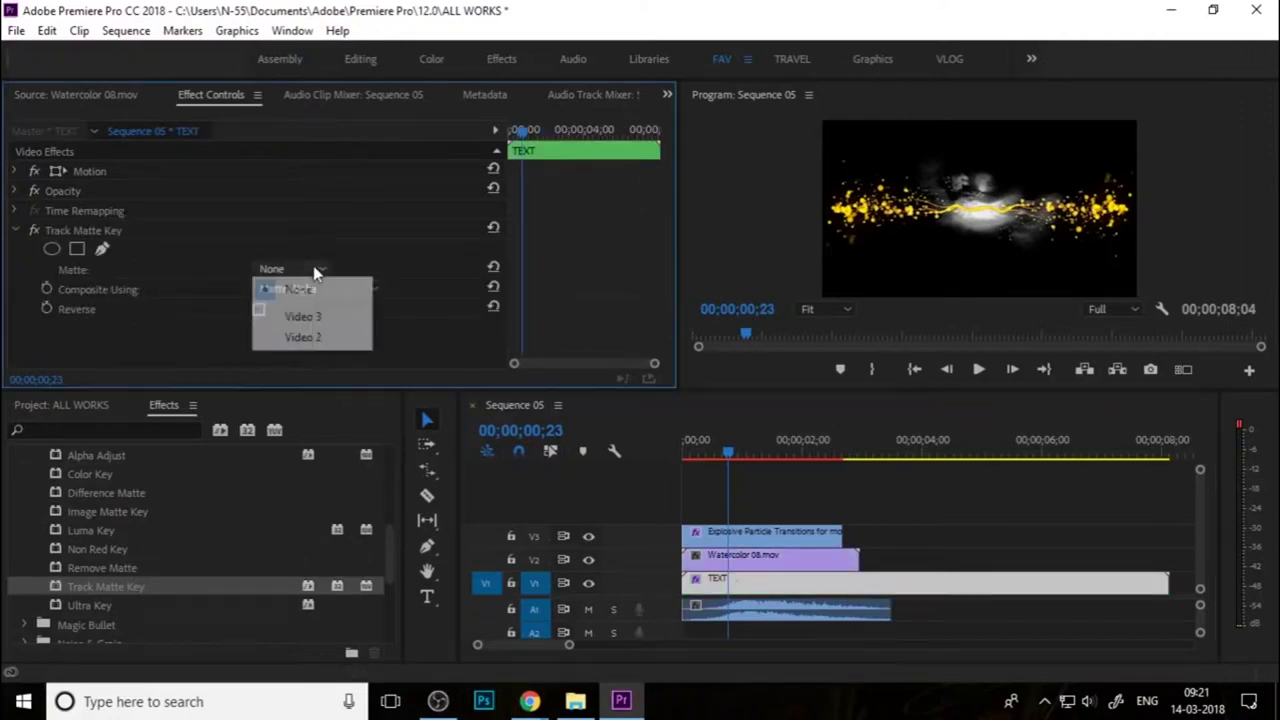
{"action": "left_click", "coordinate": [303, 338]}
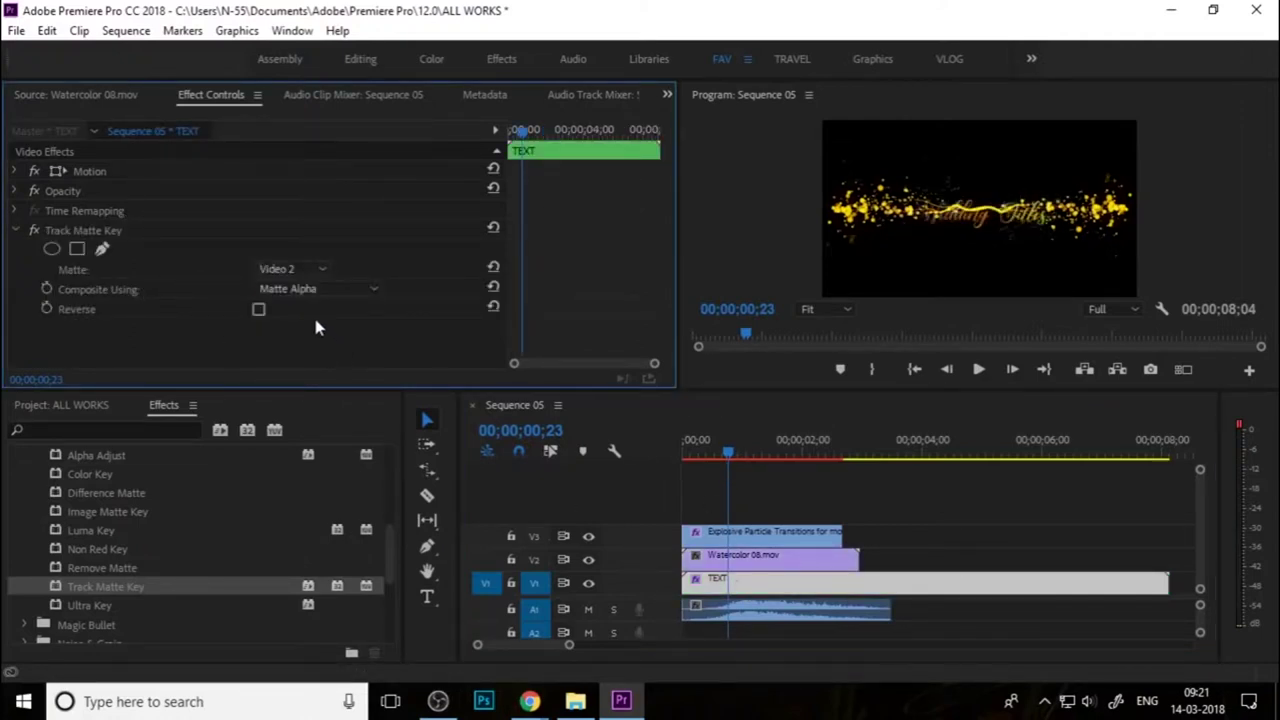
Switch Composite Using to Matte Luma and scrub the opening frames to check the reveal
{"action": "left_click_drag", "start_coordinate": [728, 455], "coordinate": [672, 466]}
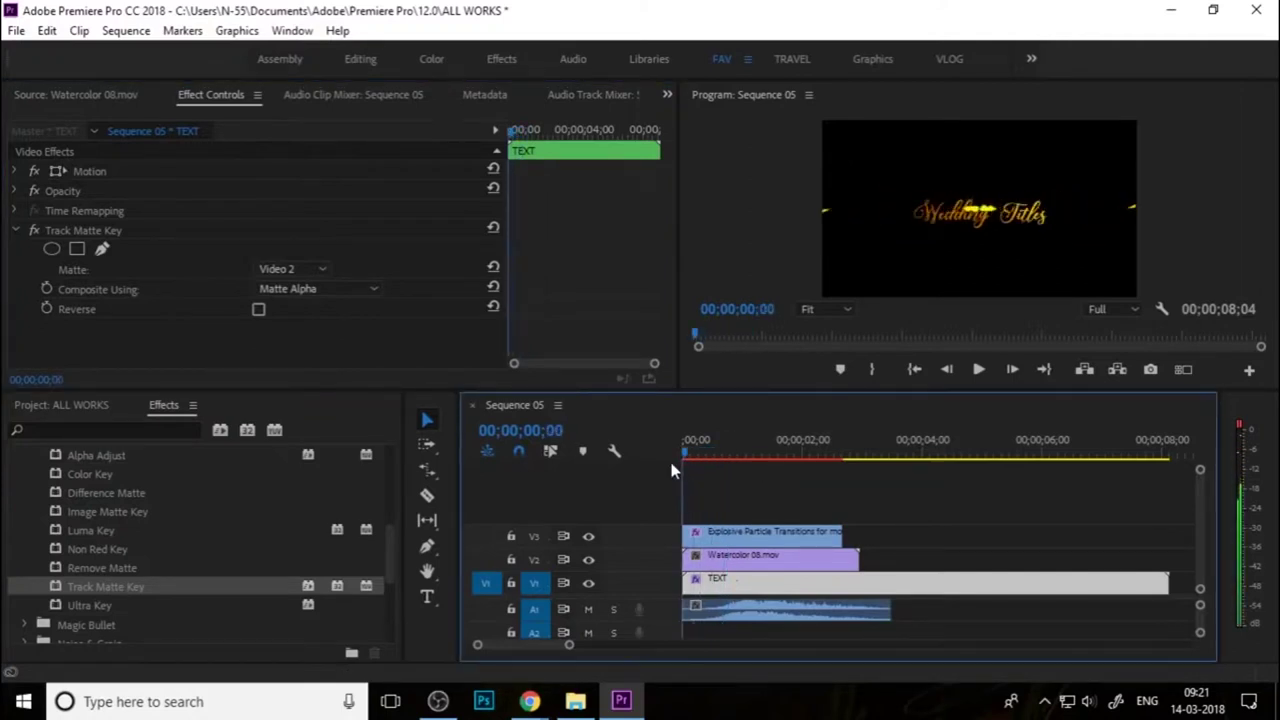
{"action": "left_click", "coordinate": [258, 311]}
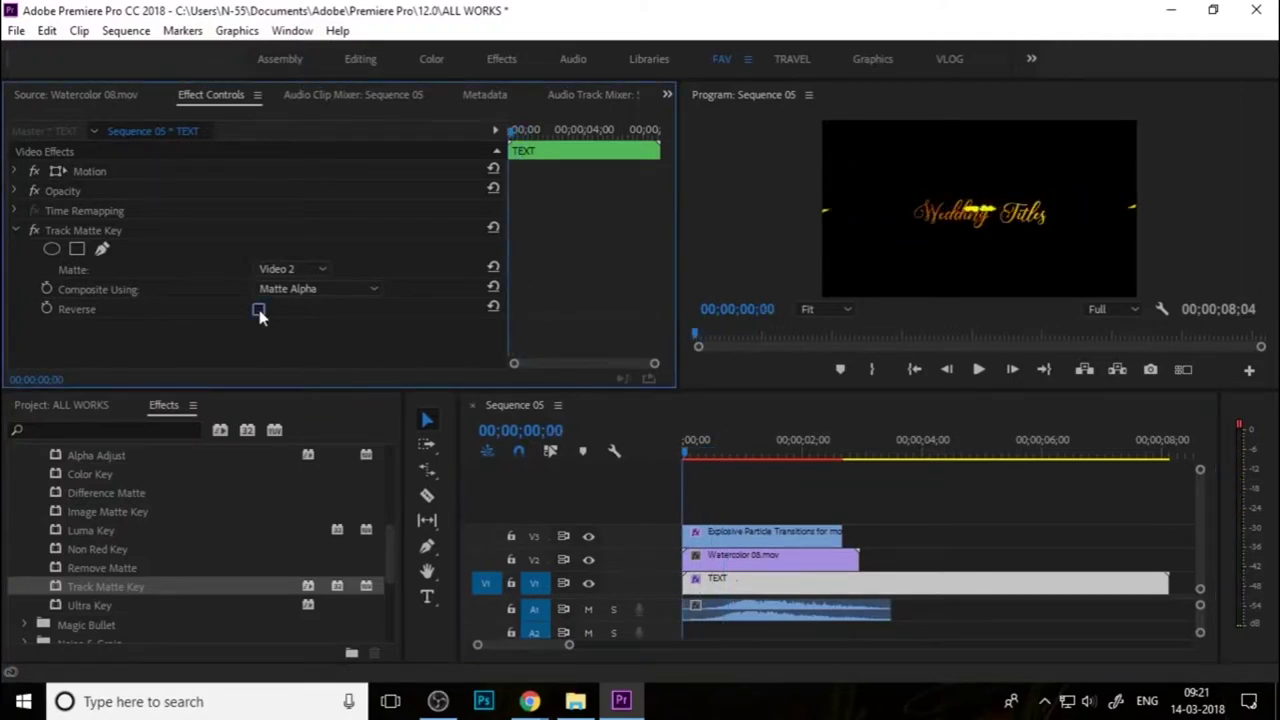
{"action": "left_click", "coordinate": [323, 286]}
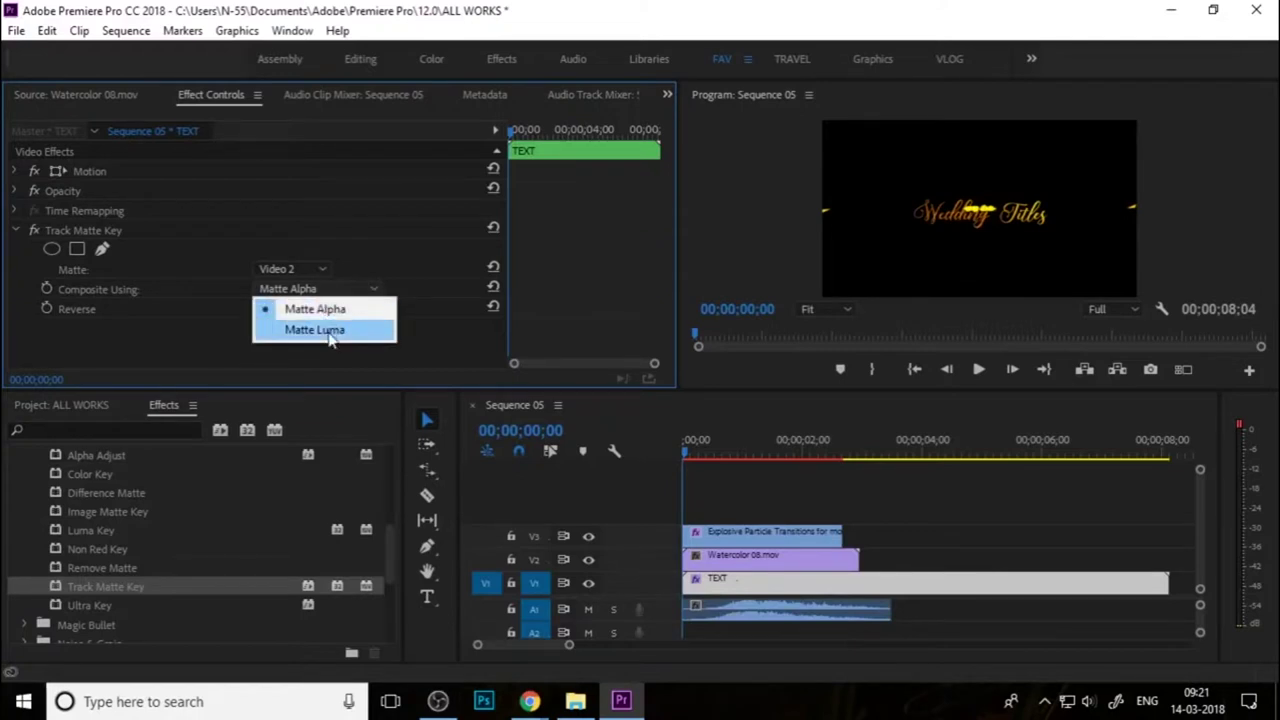
{"action": "left_click", "coordinate": [330, 330]}
{"action": "left_click", "coordinate": [695, 455]}
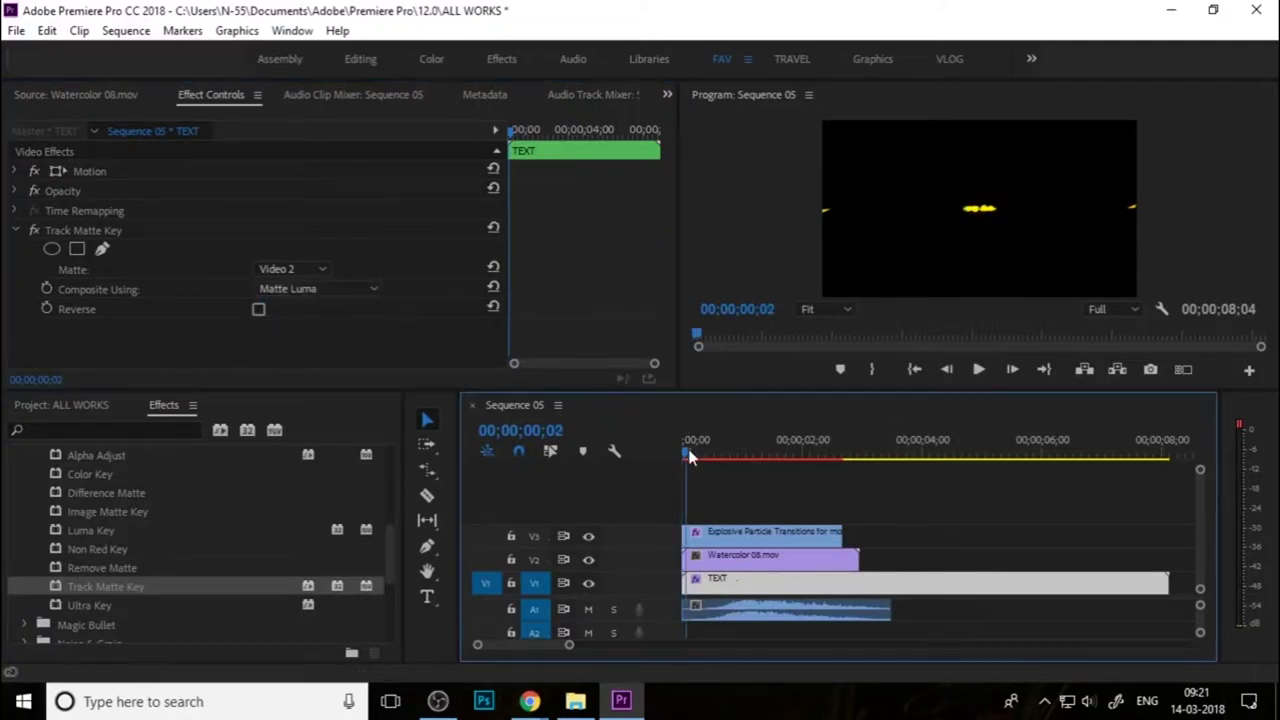
{"action": "left_click_drag", "start_coordinate": [695, 451], "coordinate": [726, 453]}
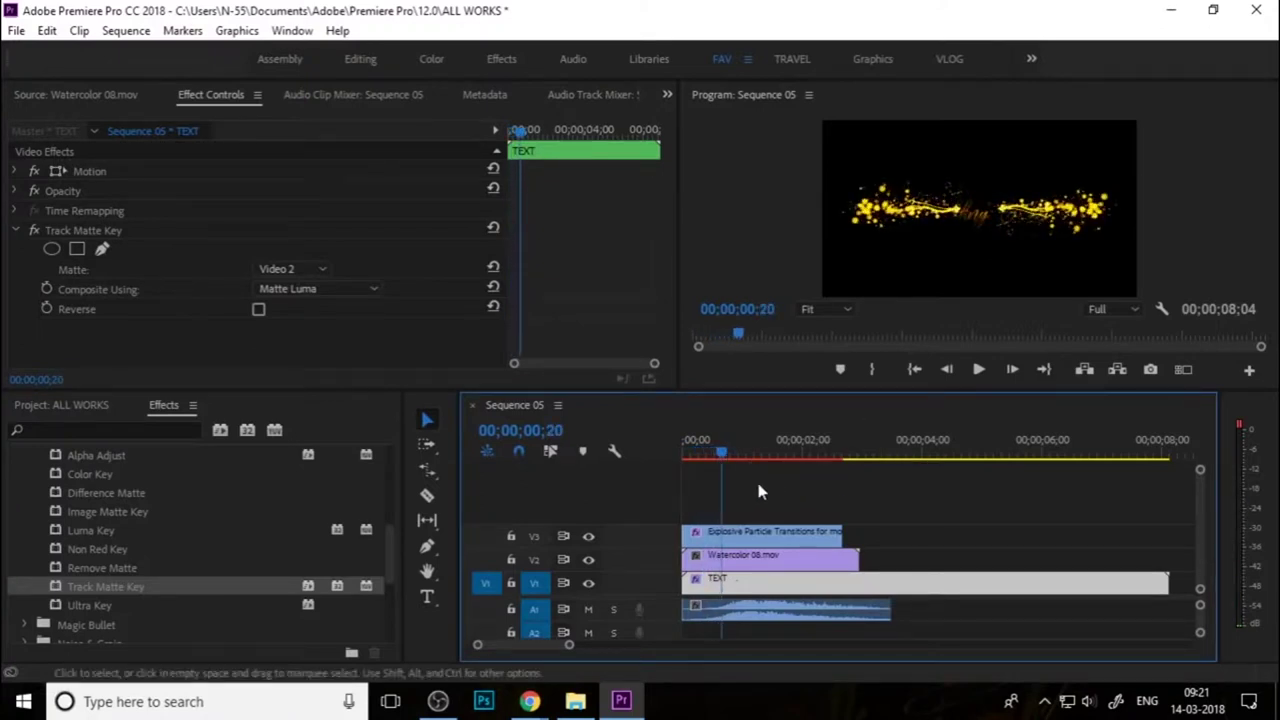
Trim the Watercolor 08 clip's head and move it to start at zero on V2
{"action": "mouse_move", "coordinate": [728, 458]}
{"action": "left_mouse_down"}
{"action": "mouse_move", "coordinate": [705, 478]}
{"action": "mouse_move", "coordinate": [712, 466]}
{"action": "left_mouse_up"}
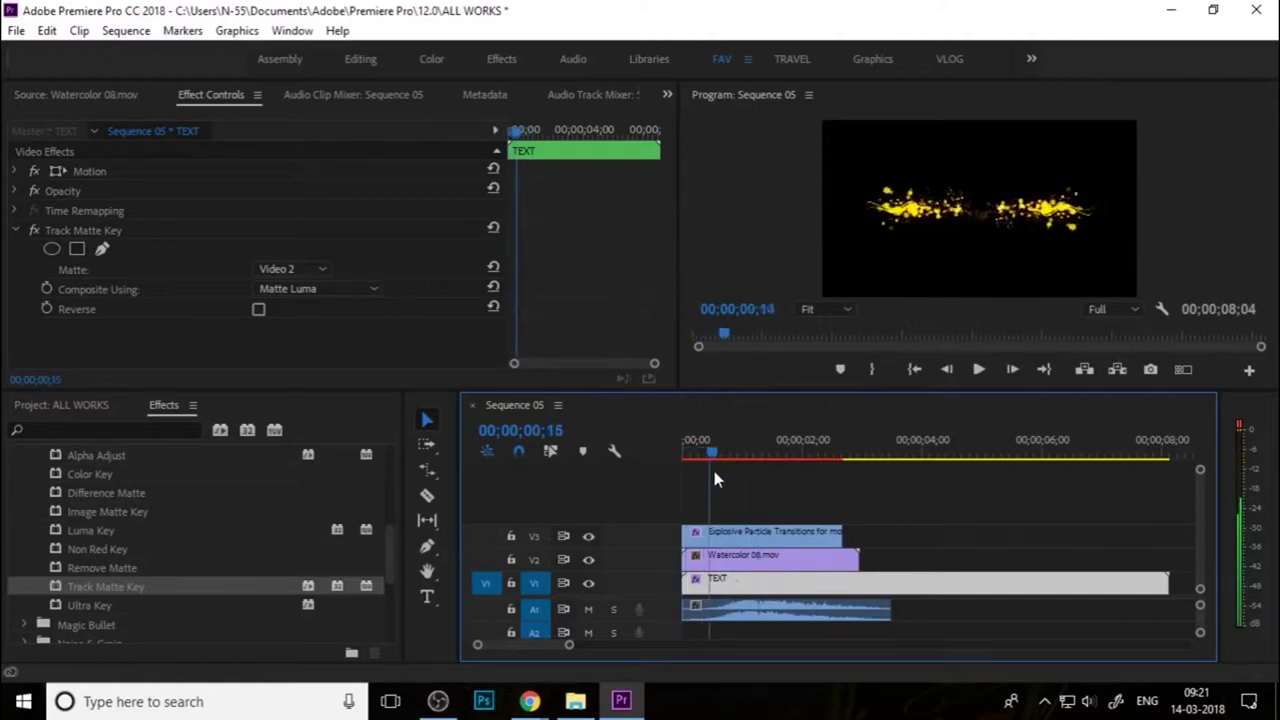
{"action": "mouse_move", "coordinate": [688, 555]}
{"action": "left_mouse_down"}
{"action": "mouse_move", "coordinate": [752, 560]}
{"action": "mouse_move", "coordinate": [748, 572]}
{"action": "mouse_move", "coordinate": [716, 558]}
{"action": "left_mouse_up"}
{"action": "mouse_move", "coordinate": [714, 455]}
{"action": "left_mouse_down"}
{"action": "mouse_move", "coordinate": [666, 450]}
{"action": "mouse_move", "coordinate": [704, 466]}
{"action": "left_mouse_up"}
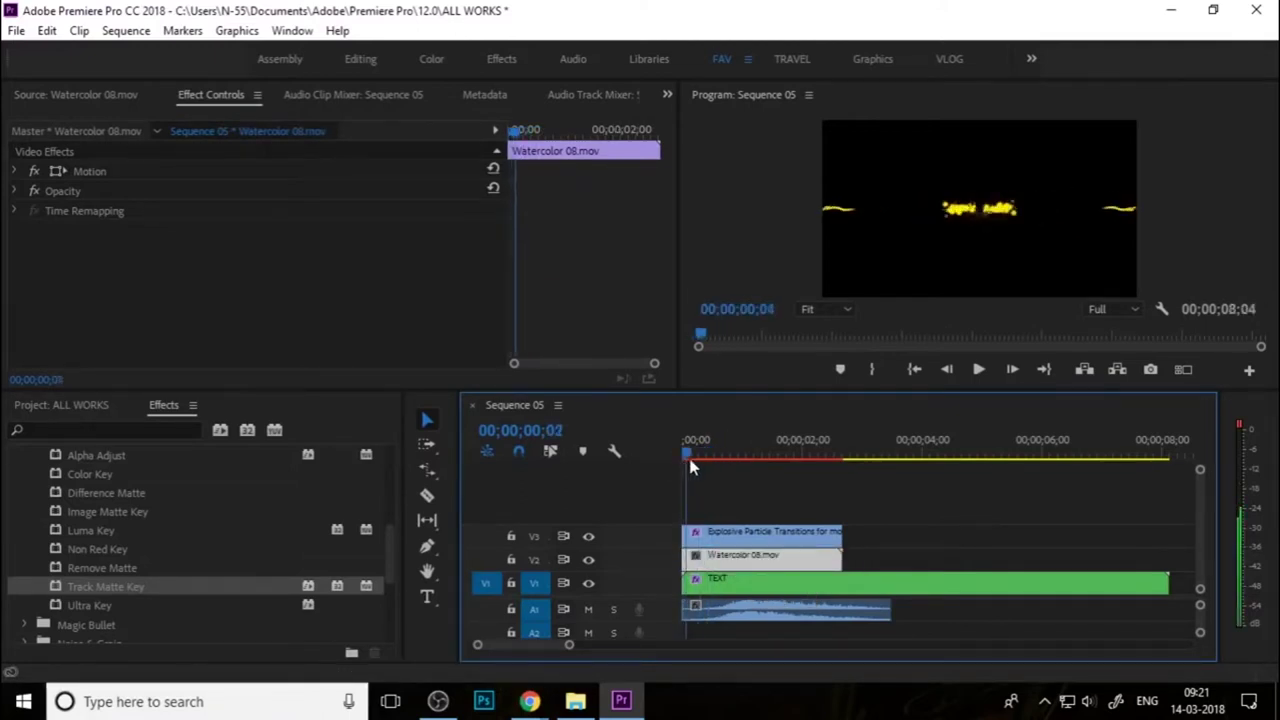
Play the sequence from the start to preview the watercolor reveal of the title
{"action": "left_click_drag", "start_coordinate": [703, 466], "coordinate": [663, 468]}
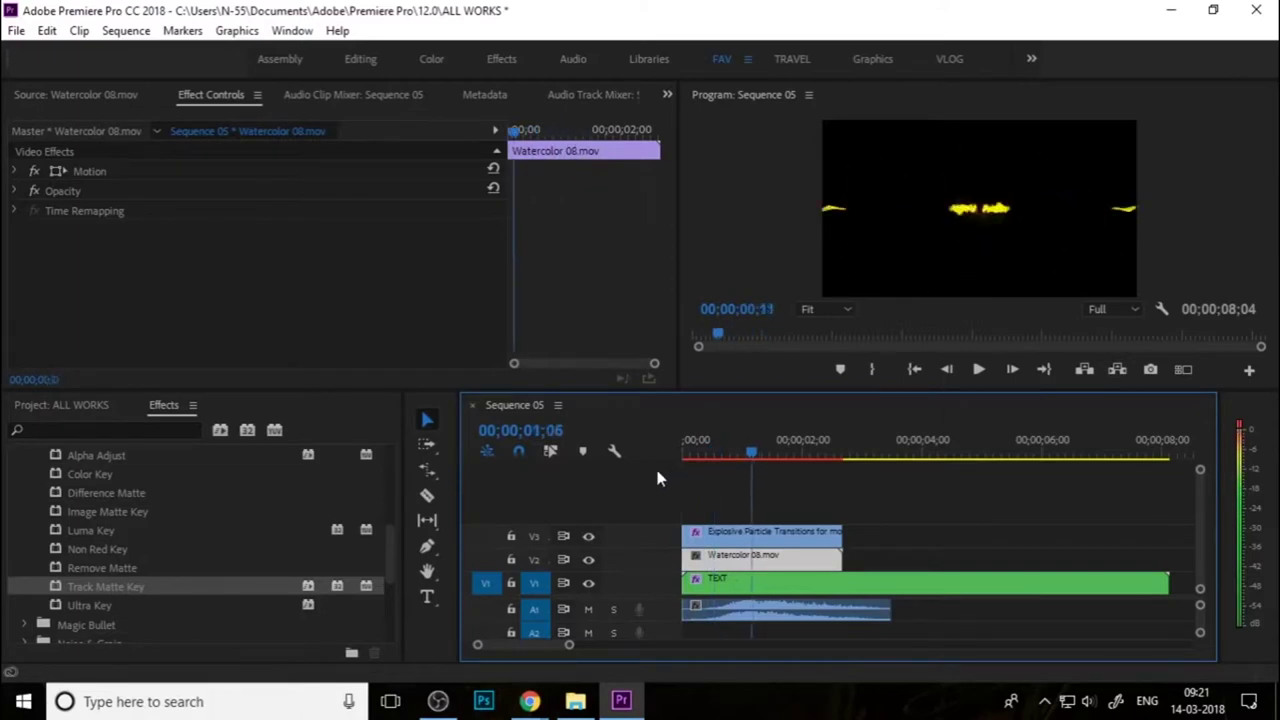
{"action": "key", "text": "space"}
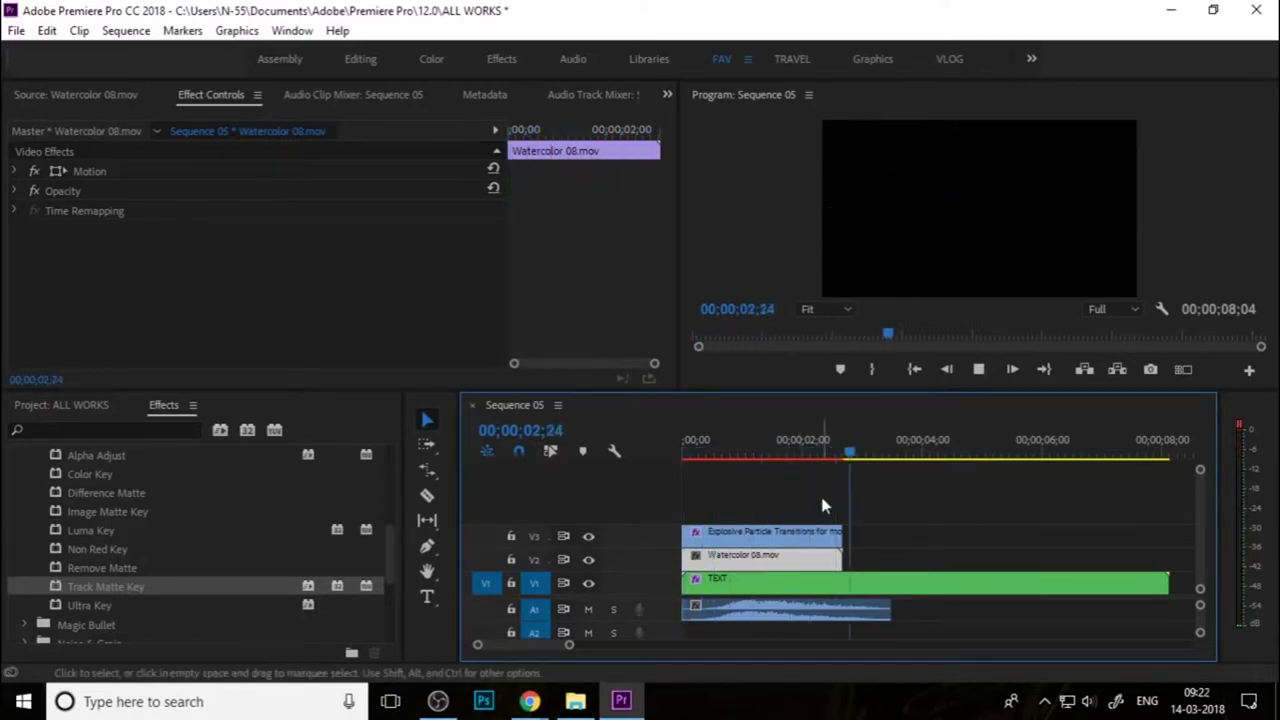
{"action": "left_click", "coordinate": [849, 455]}
{"action": "mouse_move", "coordinate": [849, 455]}
{"action": "left_mouse_down"}
{"action": "mouse_move", "coordinate": [828, 482]}
{"action": "mouse_move", "coordinate": [946, 491]}
{"action": "left_mouse_up"}
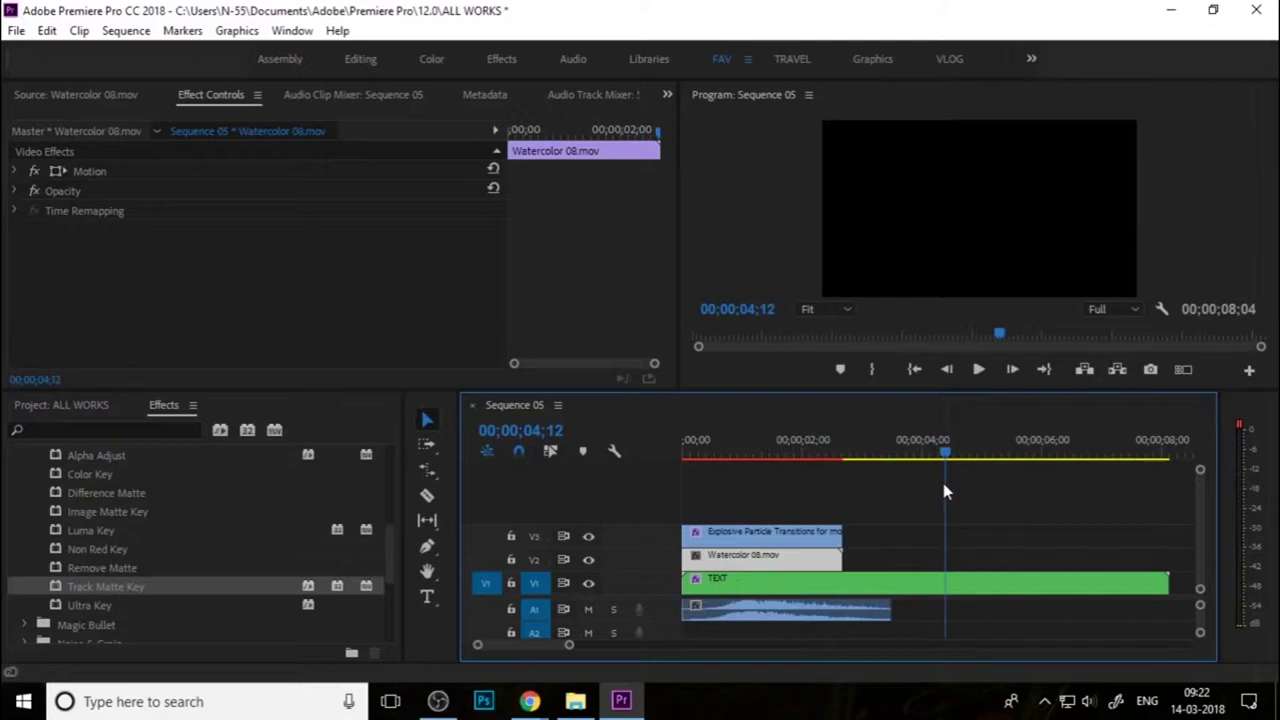
{"action": "left_click", "coordinate": [931, 565]}
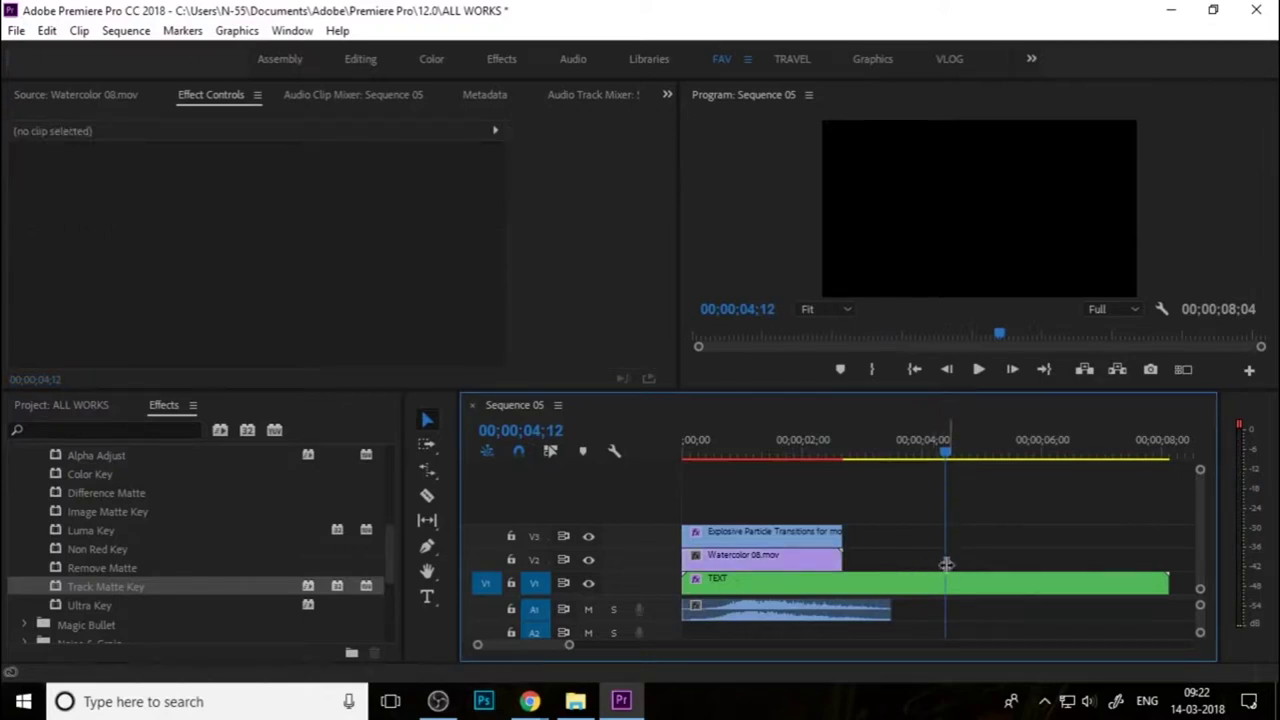
{"action": "left_click", "coordinate": [92, 410]}
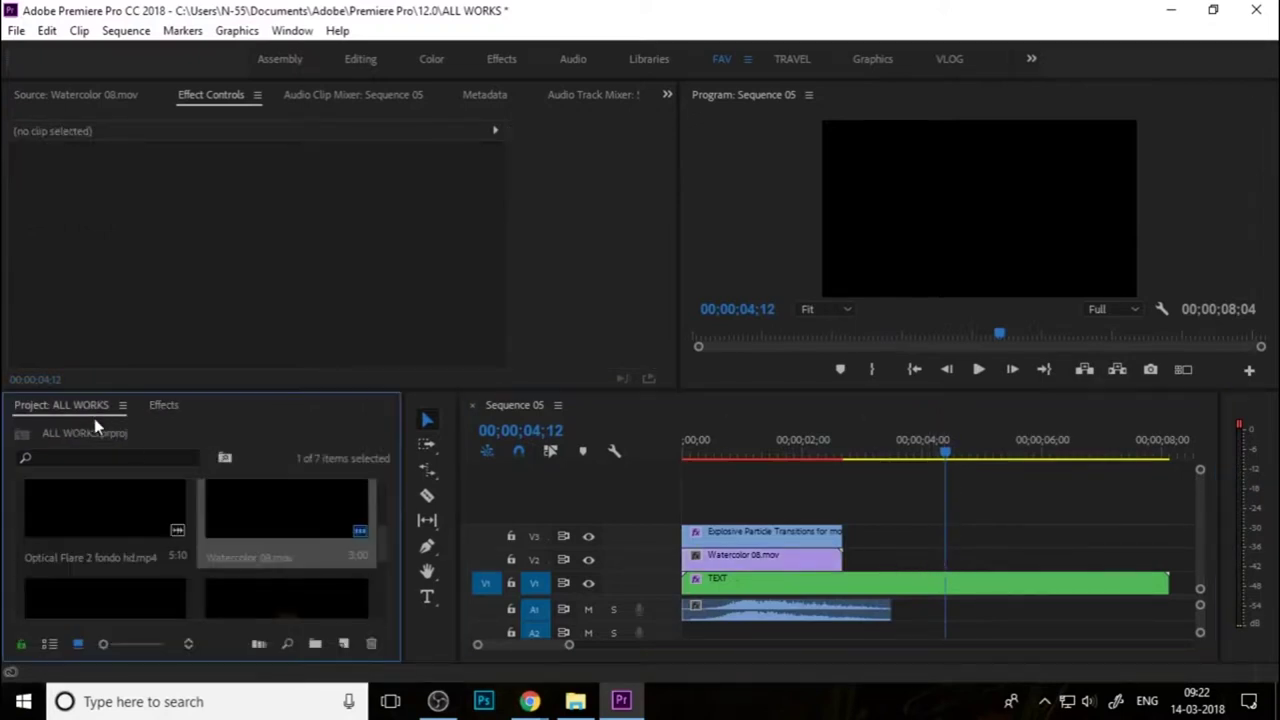
Create a 1280x720 white colour matte named WHITE
{"action": "left_click", "coordinate": [343, 643]}
{"action": "left_click", "coordinate": [395, 558]}
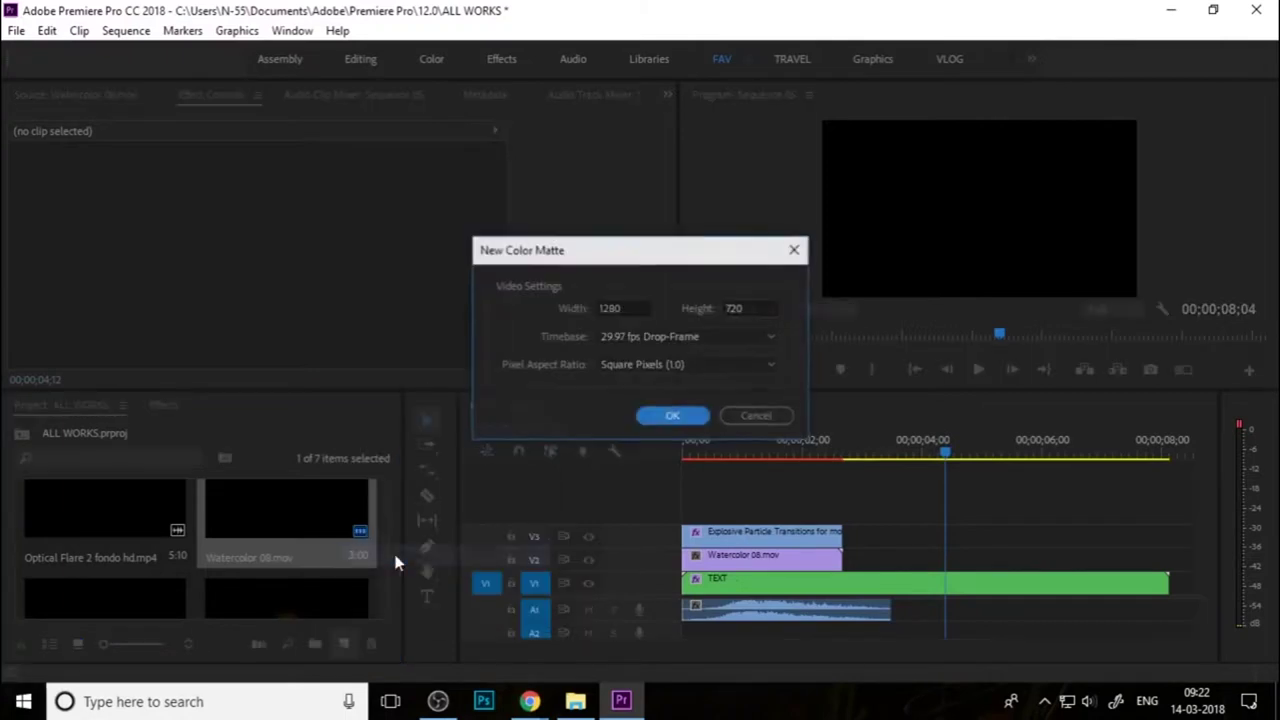
{"action": "left_click", "coordinate": [670, 416]}
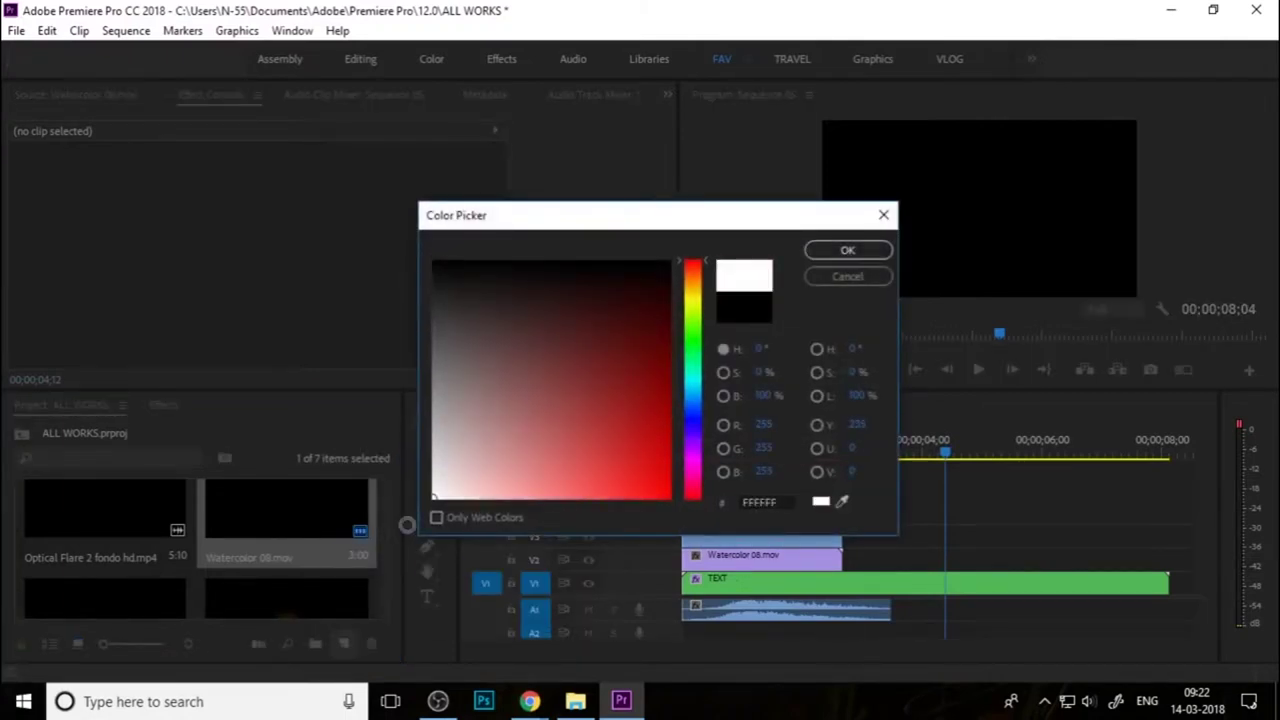
{"action": "left_click", "coordinate": [820, 251]}
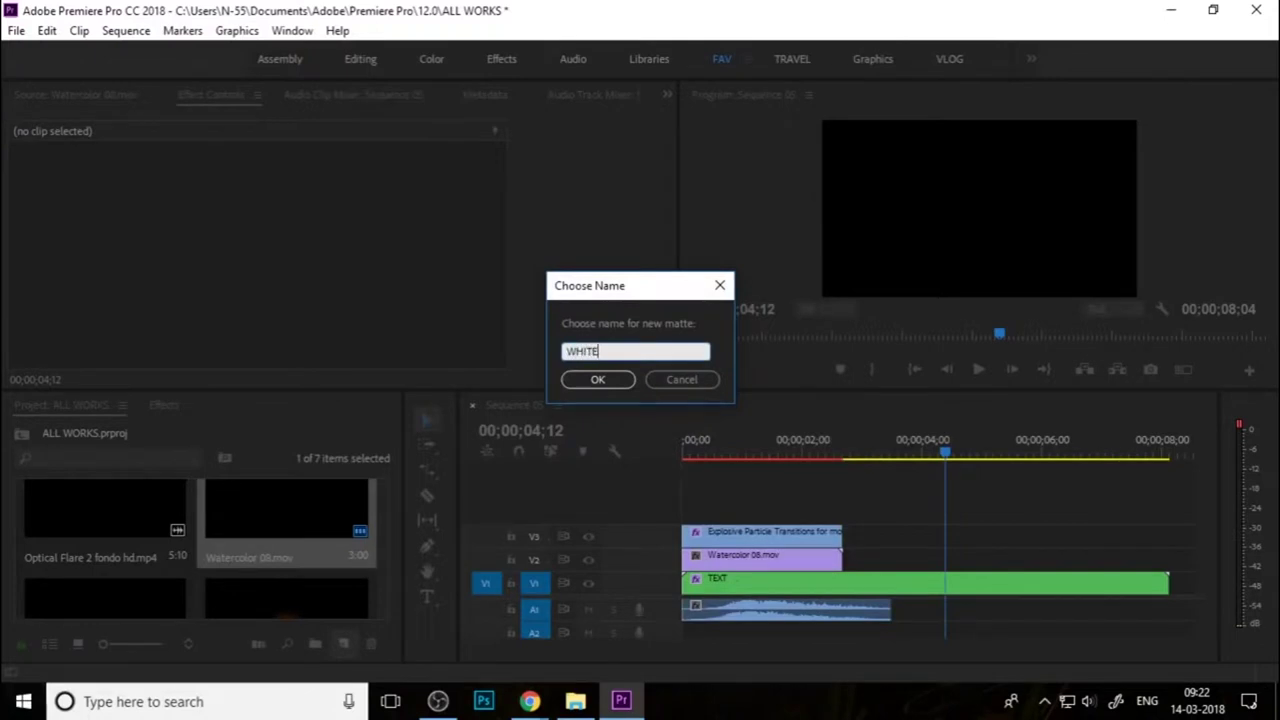
{"action": "key", "text": "Return"}
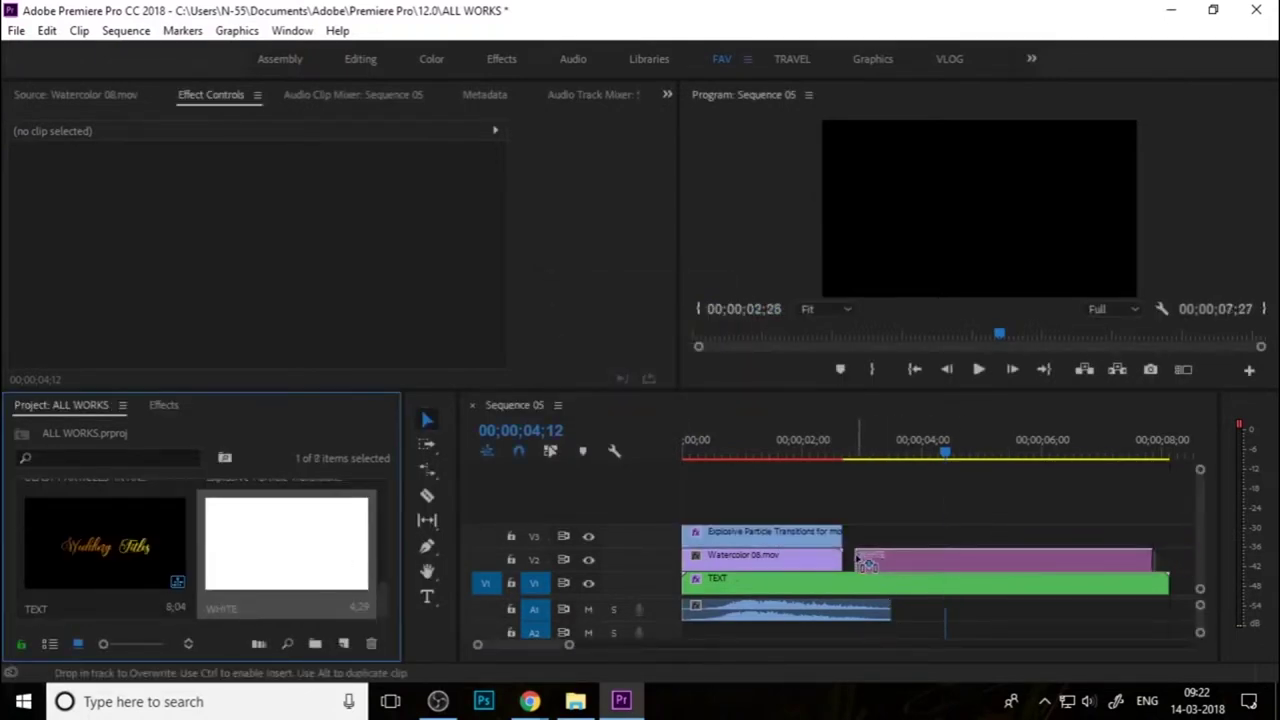
Place WHITE on V2 after Watercolor, extend it to TEXT's end, and preview
{"action": "left_click_drag", "start_coordinate": [350, 556], "coordinate": [850, 558]}
{"action": "left_click_drag", "start_coordinate": [1133, 557], "coordinate": [1168, 557]}
{"action": "left_click", "coordinate": [937, 452]}
{"action": "mouse_move", "coordinate": [898, 455]}
{"action": "left_mouse_down"}
{"action": "mouse_move", "coordinate": [807, 463]}
{"action": "mouse_move", "coordinate": [955, 497]}
{"action": "left_mouse_up"}
{"action": "left_click_drag", "start_coordinate": [1049, 514], "coordinate": [1135, 458]}
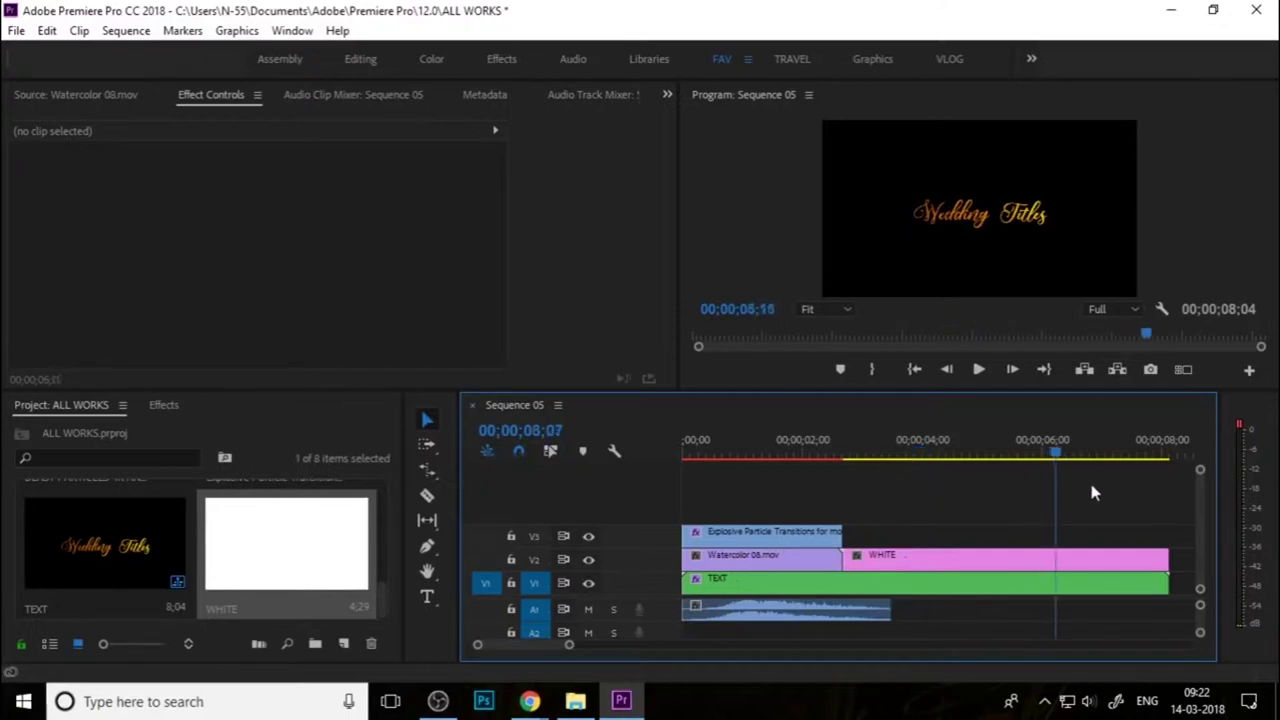
{"action": "left_click_drag", "start_coordinate": [1127, 457], "coordinate": [1134, 459]}
{"action": "left_click_drag", "start_coordinate": [883, 469], "coordinate": [669, 469]}
{"action": "key", "text": "space"}
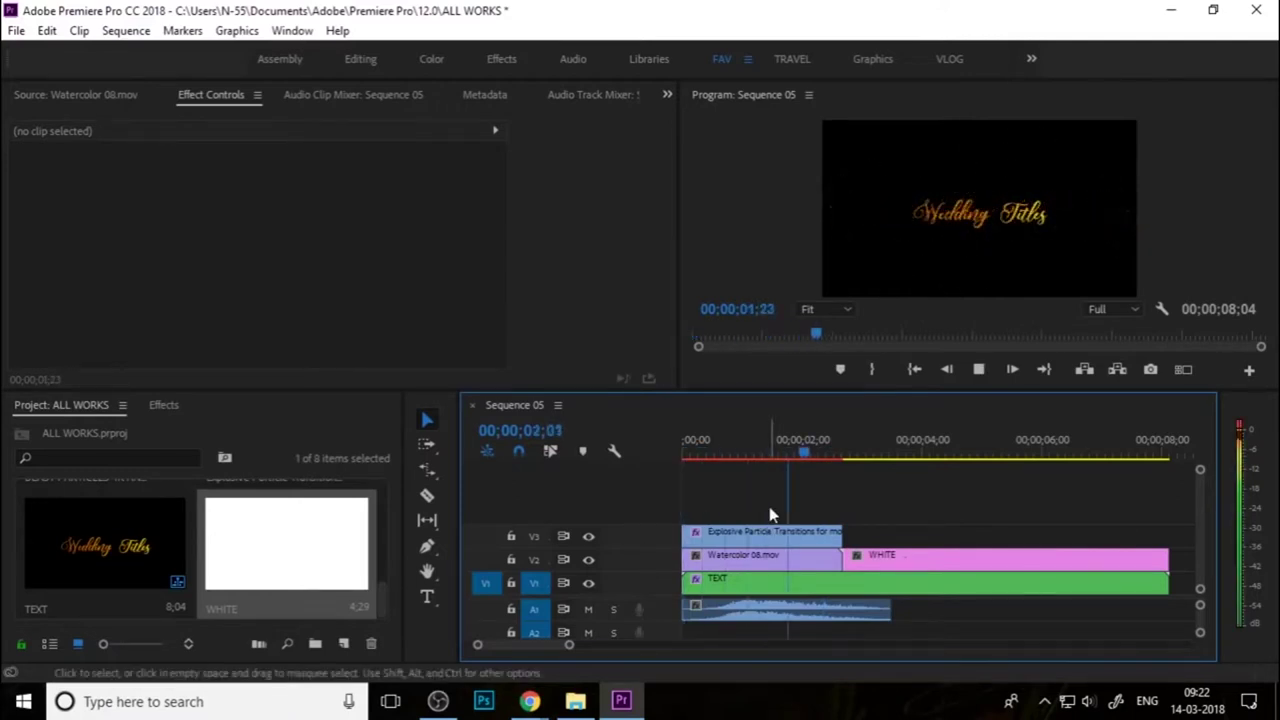
{"action": "key", "text": "space"}
{"action": "key", "text": "Home"}
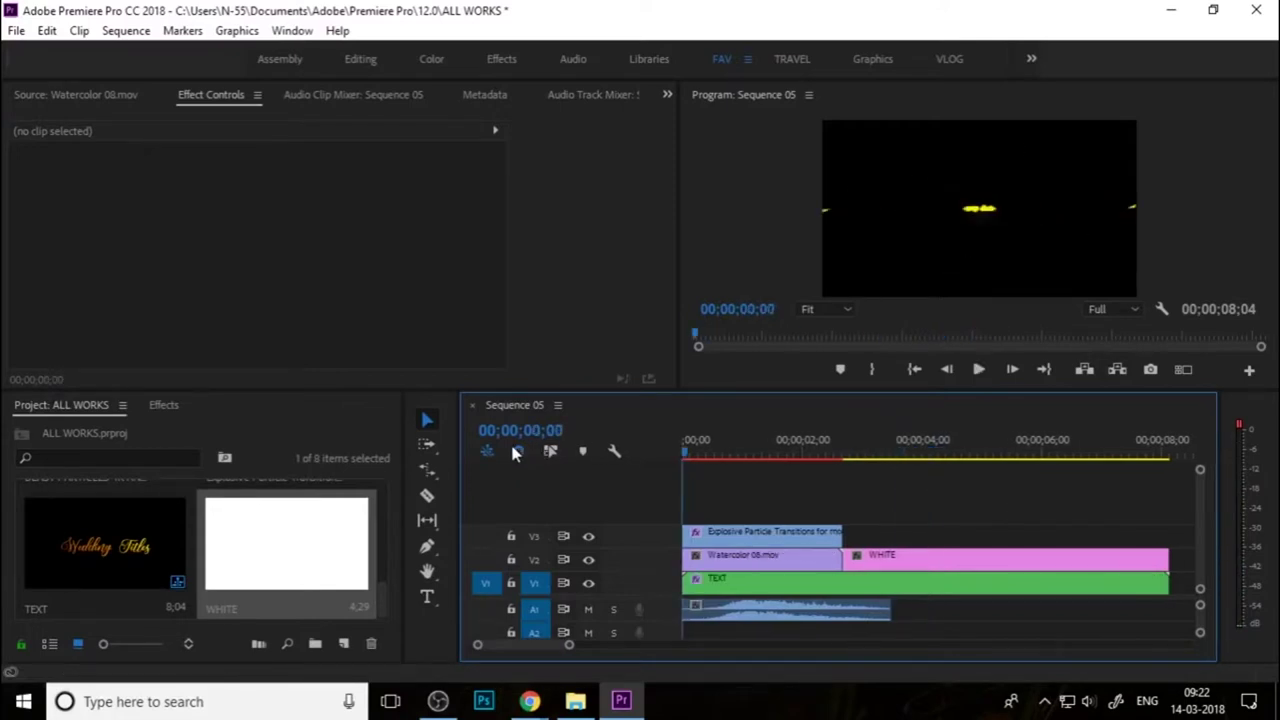
{"action": "key", "text": "space"}
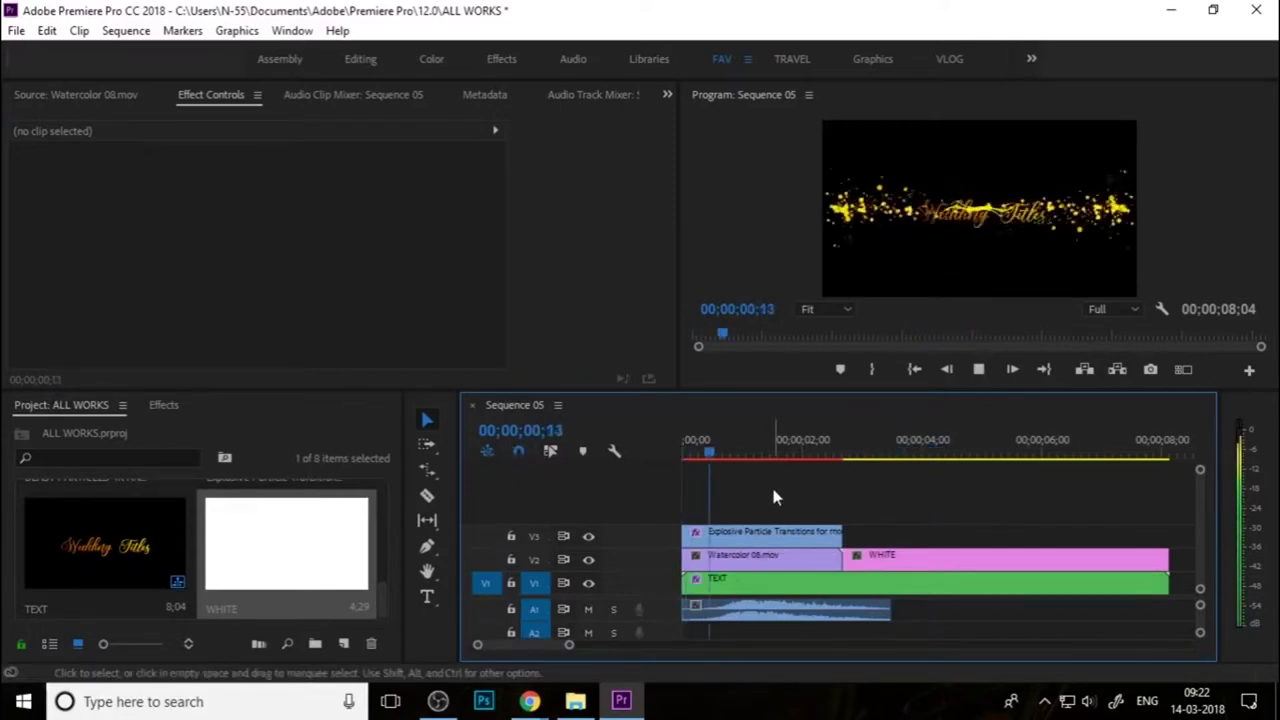
{"action": "key", "text": "space"}
{"action": "left_click_drag", "start_coordinate": [848, 453], "coordinate": [779, 462]}
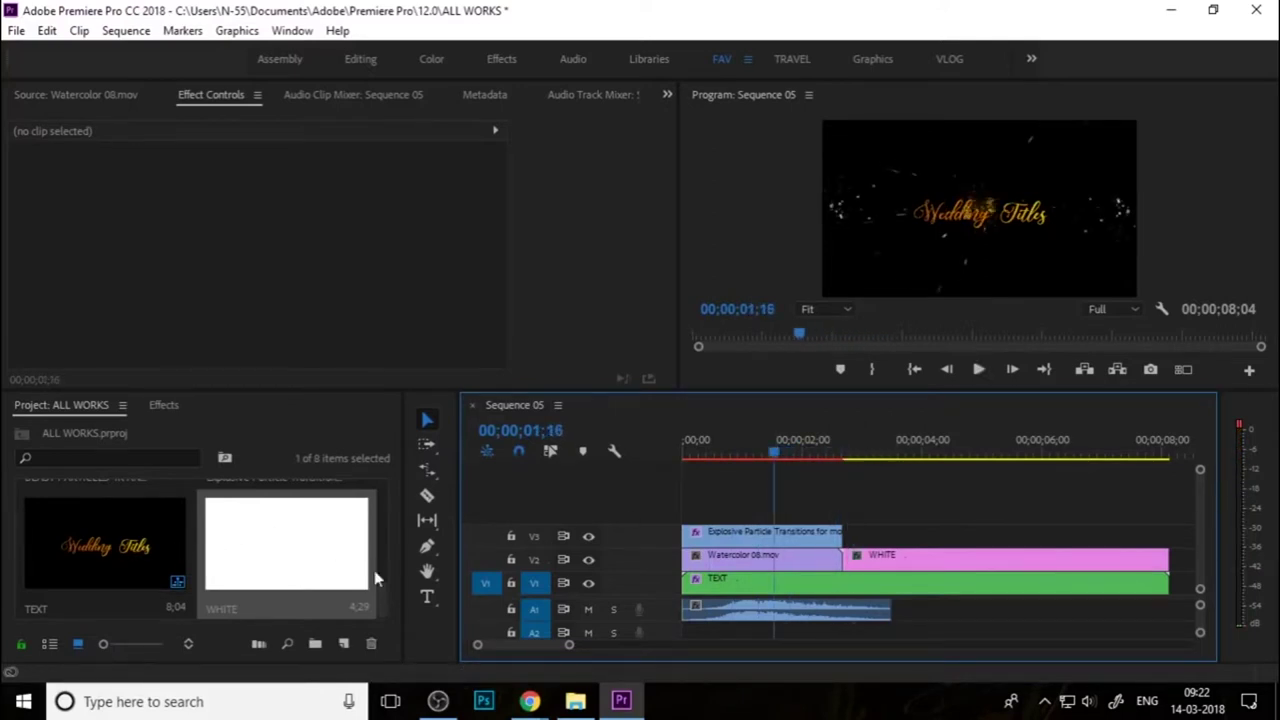
{"action": "left_click_drag", "start_coordinate": [388, 601], "coordinate": [390, 571]}
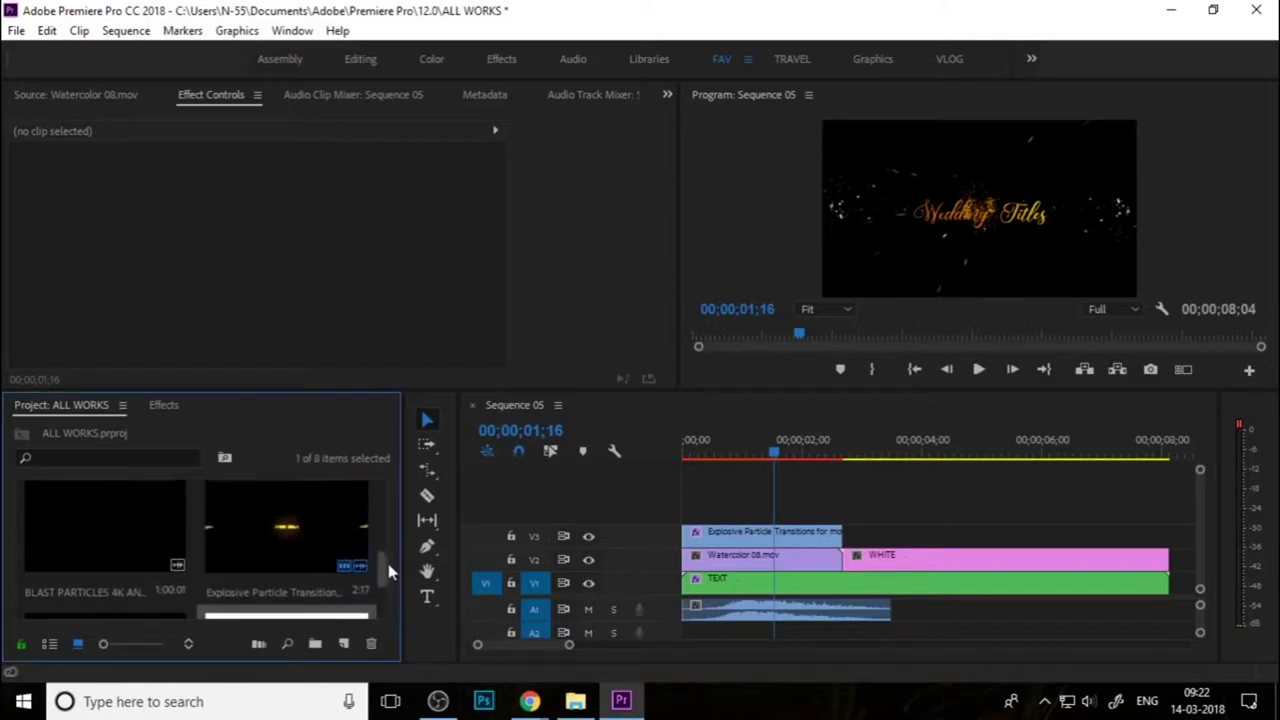
{"action": "mouse_move", "coordinate": [392, 569]}
{"action": "left_mouse_down"}
{"action": "mouse_move", "coordinate": [432, 518]}
{"action": "mouse_move", "coordinate": [425, 531]}
{"action": "left_mouse_up"}
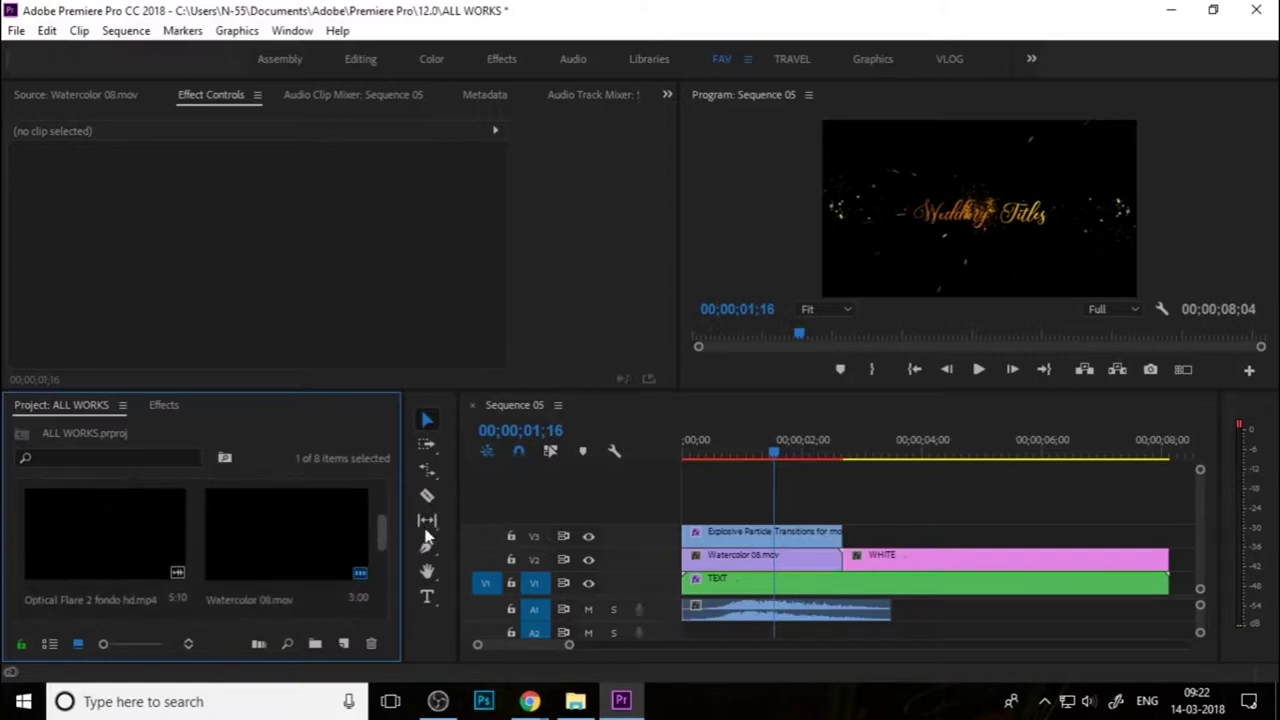
{"action": "double_click", "coordinate": [181, 525]}
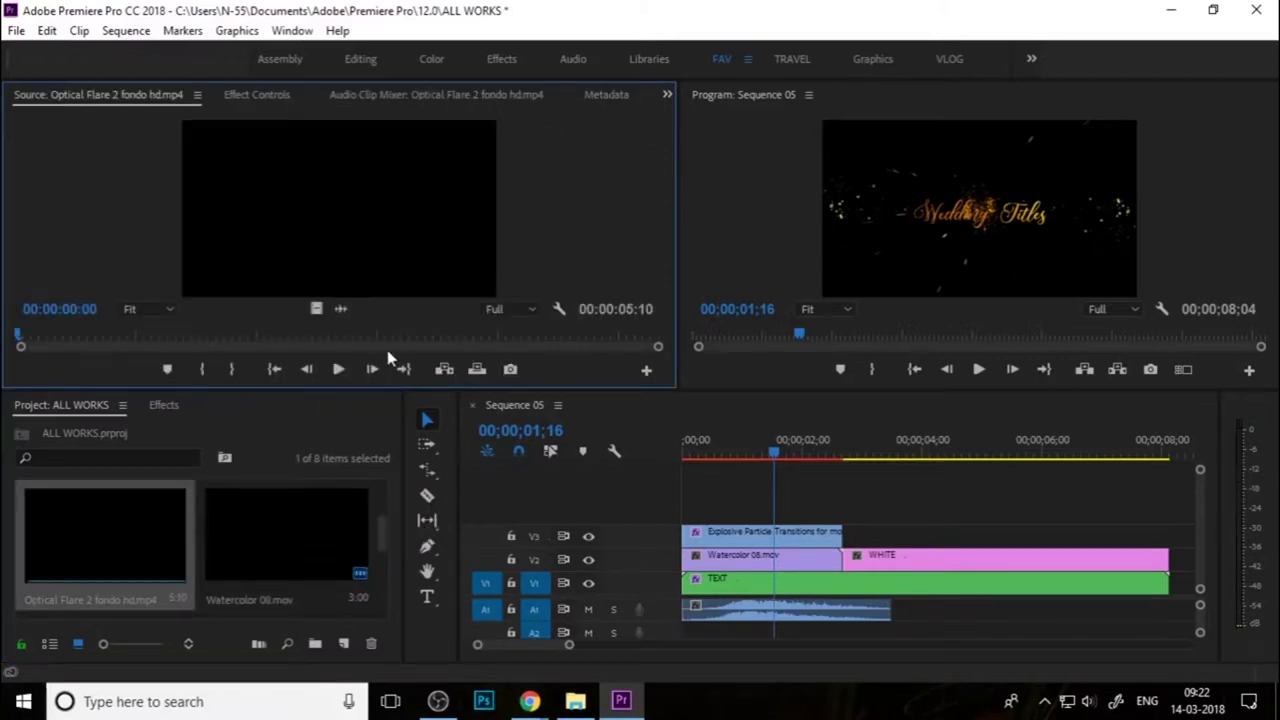
Add the Optical Flare 2 fondo hd.mp4 clip on a new top track V5
{"action": "mouse_move", "coordinate": [232, 343]}
{"action": "left_mouse_down"}
{"action": "mouse_move", "coordinate": [491, 337]}
{"action": "mouse_move", "coordinate": [35, 338]}
{"action": "left_mouse_up"}
{"action": "left_click_drag", "start_coordinate": [495, 358], "coordinate": [795, 509]}
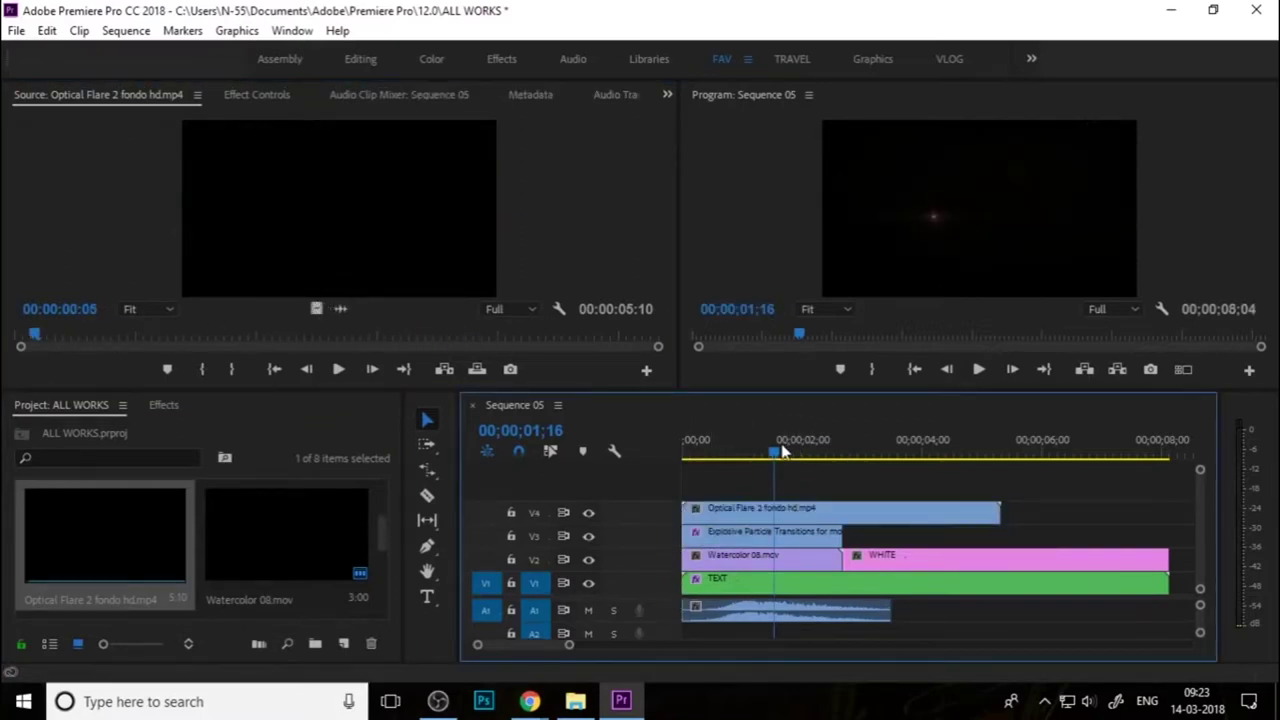
{"action": "left_click_drag", "start_coordinate": [778, 452], "coordinate": [718, 465]}
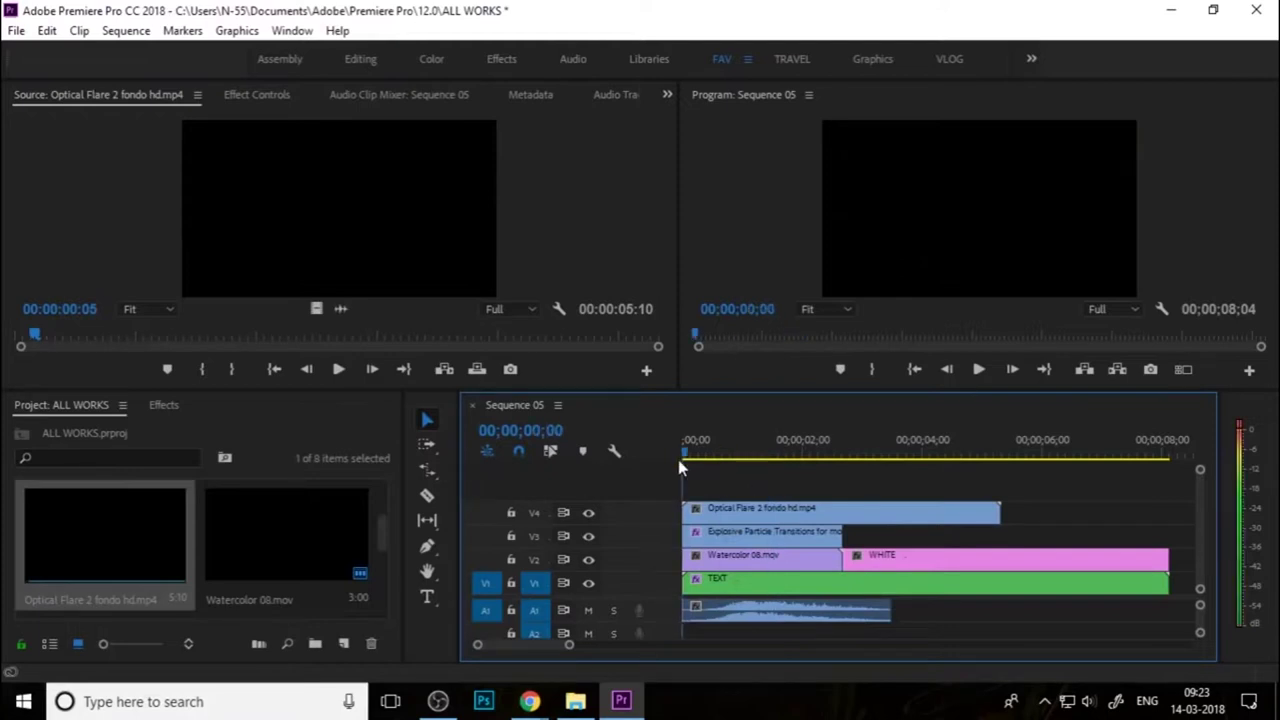
{"action": "left_click_drag", "start_coordinate": [712, 512], "coordinate": [712, 486]}
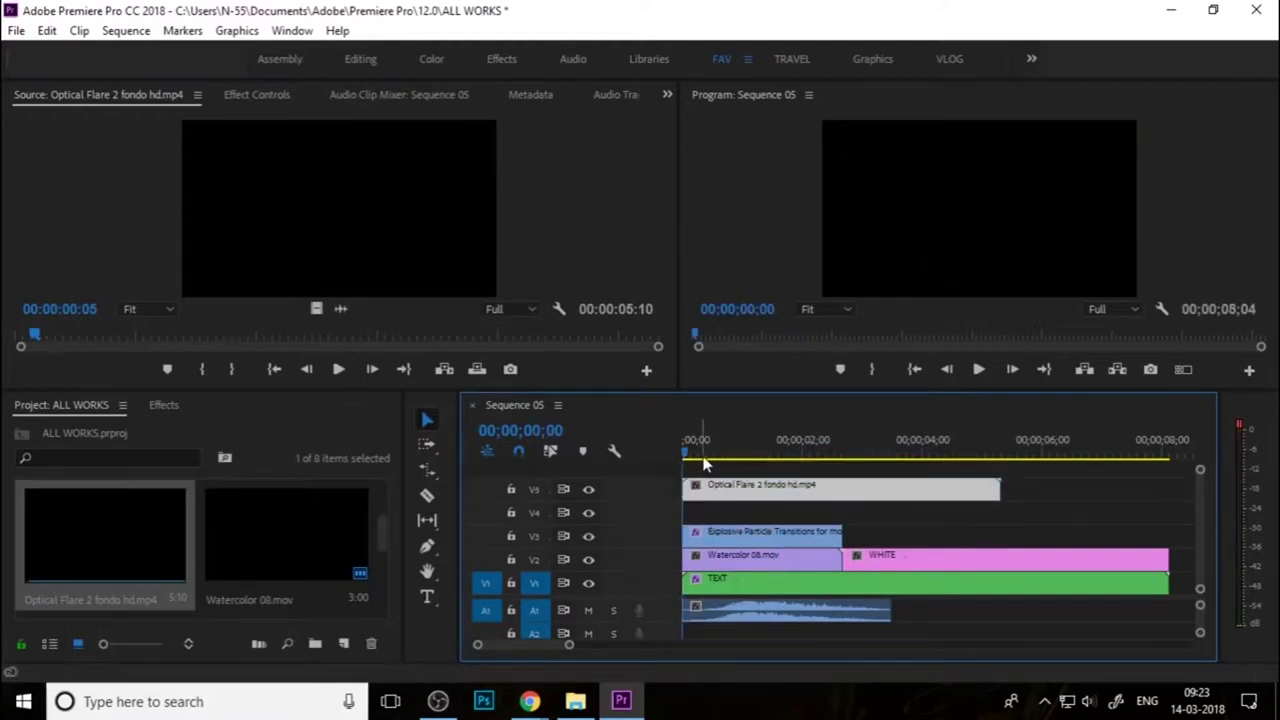
{"action": "key", "text": "space"}
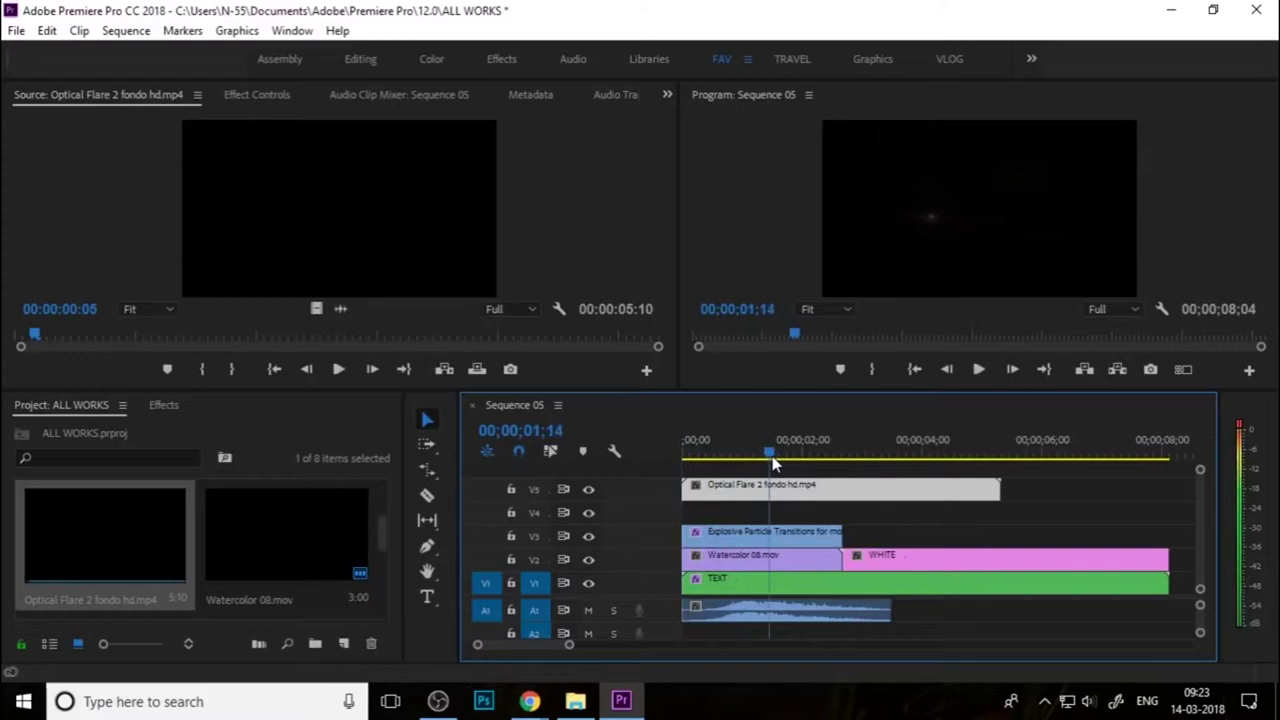
Move the Optical Flare clip to start at the beginning of the sequence
{"action": "mouse_move", "coordinate": [695, 497]}
{"action": "left_mouse_down"}
{"action": "mouse_move", "coordinate": [754, 490]}
{"action": "mouse_move", "coordinate": [752, 452]}
{"action": "mouse_move", "coordinate": [976, 477]}
{"action": "left_mouse_up"}
{"action": "left_click", "coordinate": [737, 452]}
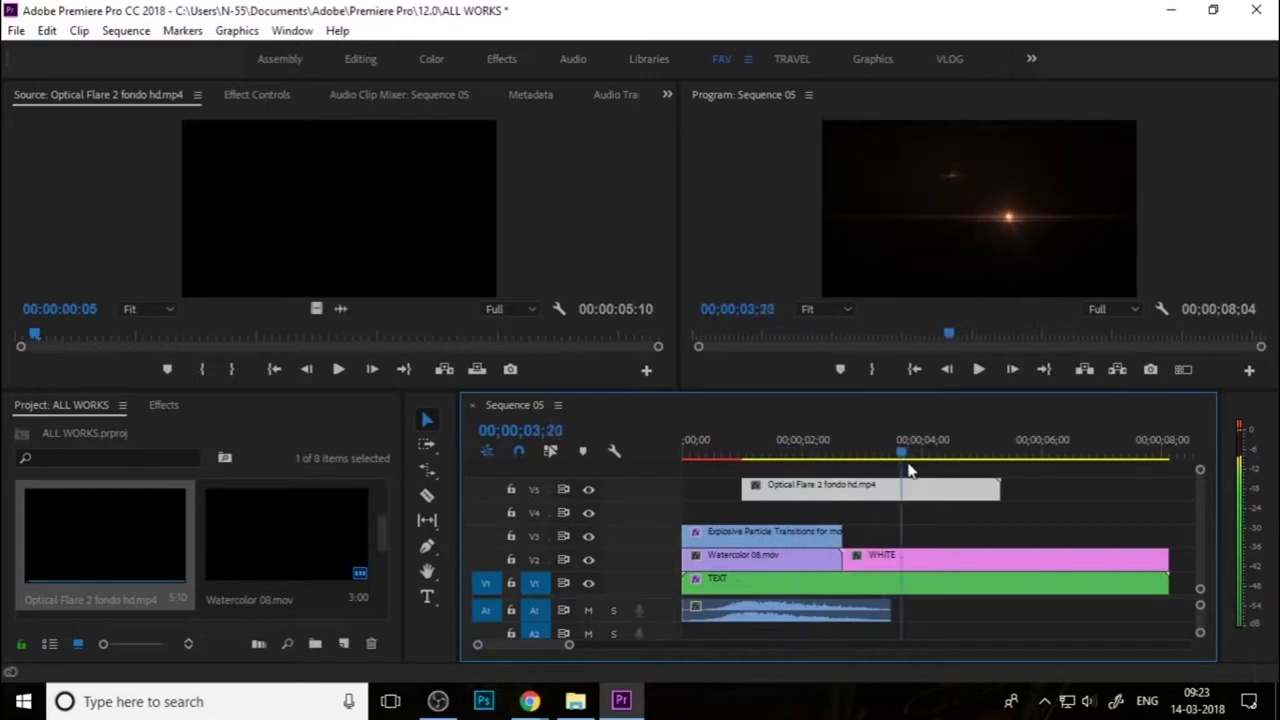
{"action": "left_click_drag", "start_coordinate": [970, 486], "coordinate": [911, 486]}
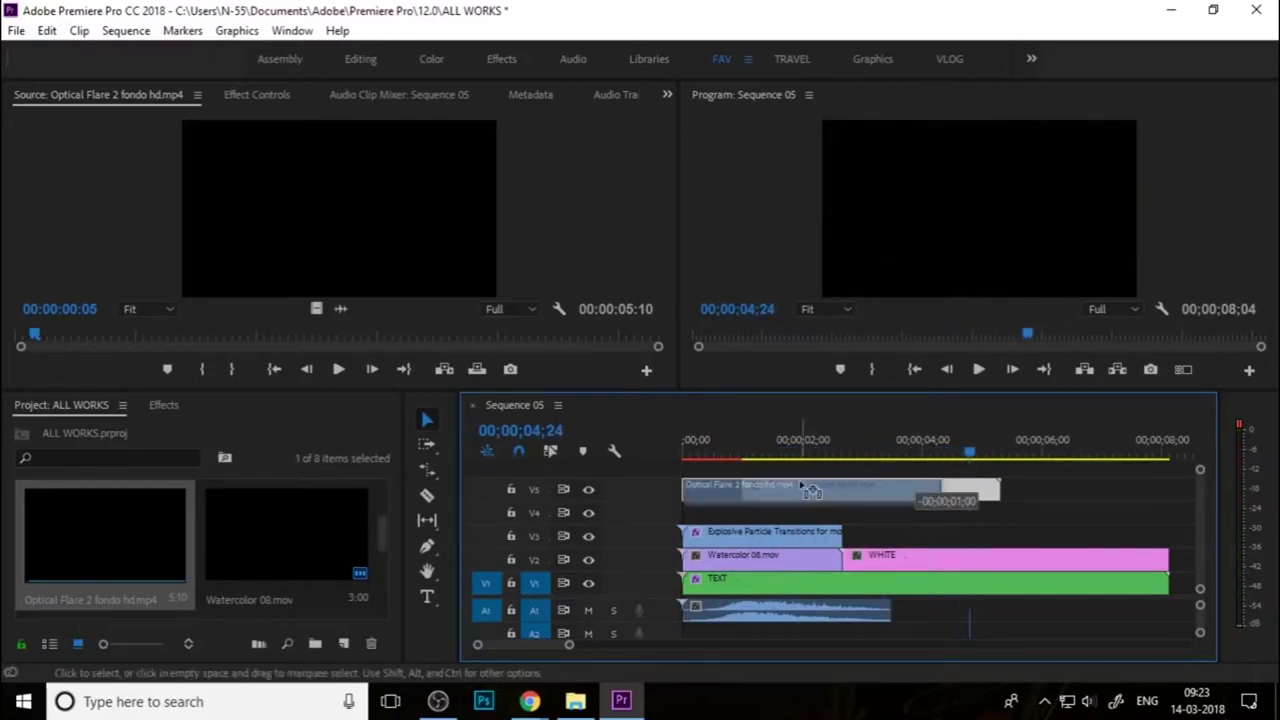
{"action": "left_click", "coordinate": [756, 453]}
{"action": "left_click_drag", "start_coordinate": [762, 453], "coordinate": [769, 462]}
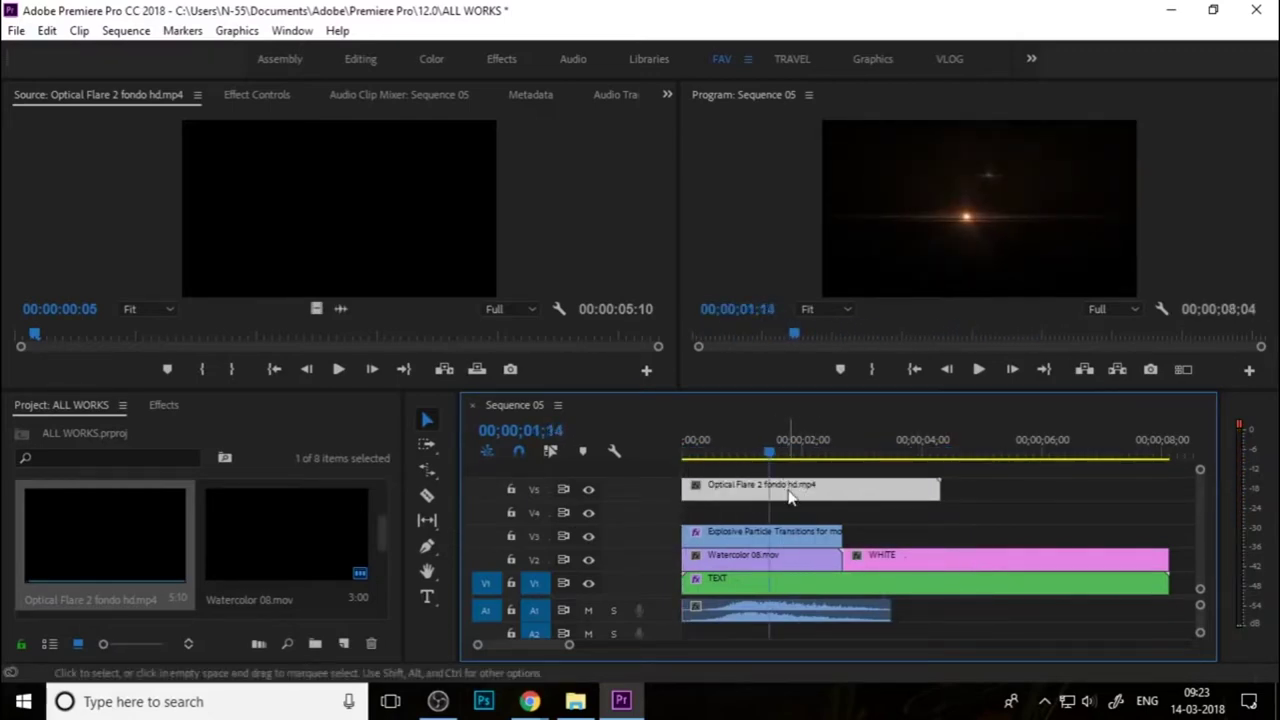
Try Overlay and Soft Light blend modes on the flare, then settle on Screen
{"action": "left_click", "coordinate": [257, 96]}
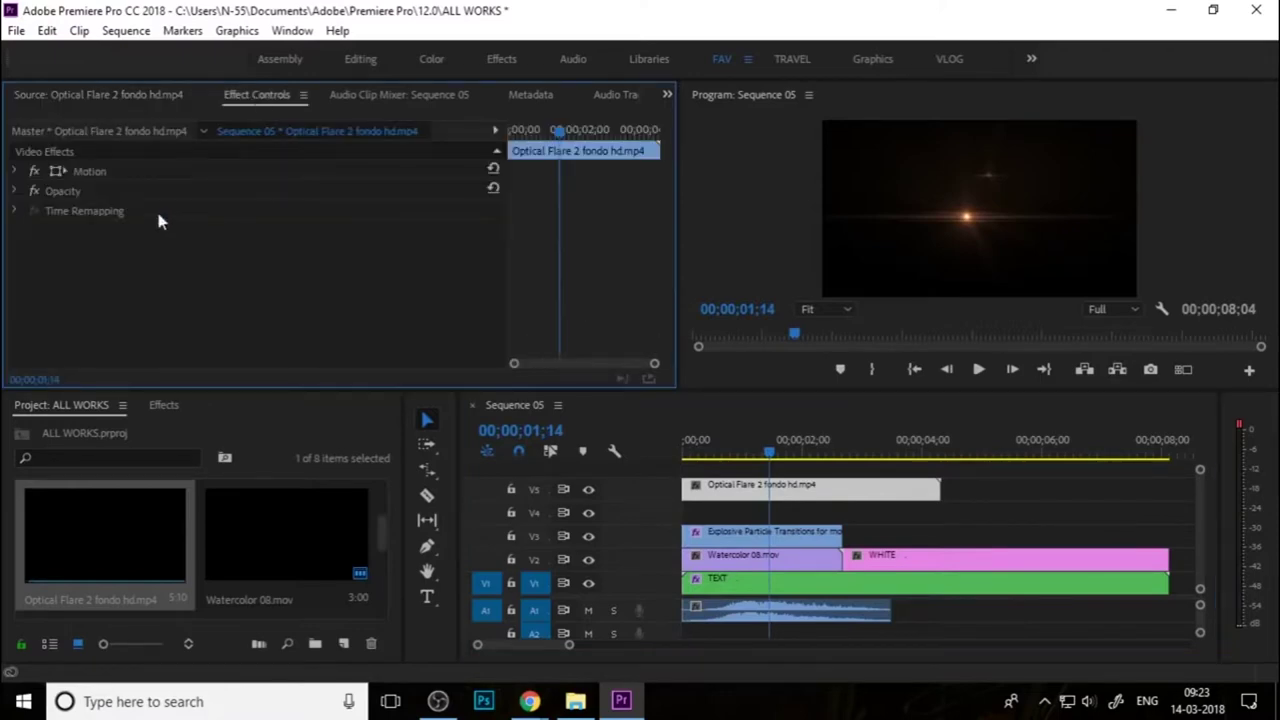
{"action": "left_click", "coordinate": [14, 191]}
{"action": "left_click", "coordinate": [279, 250]}
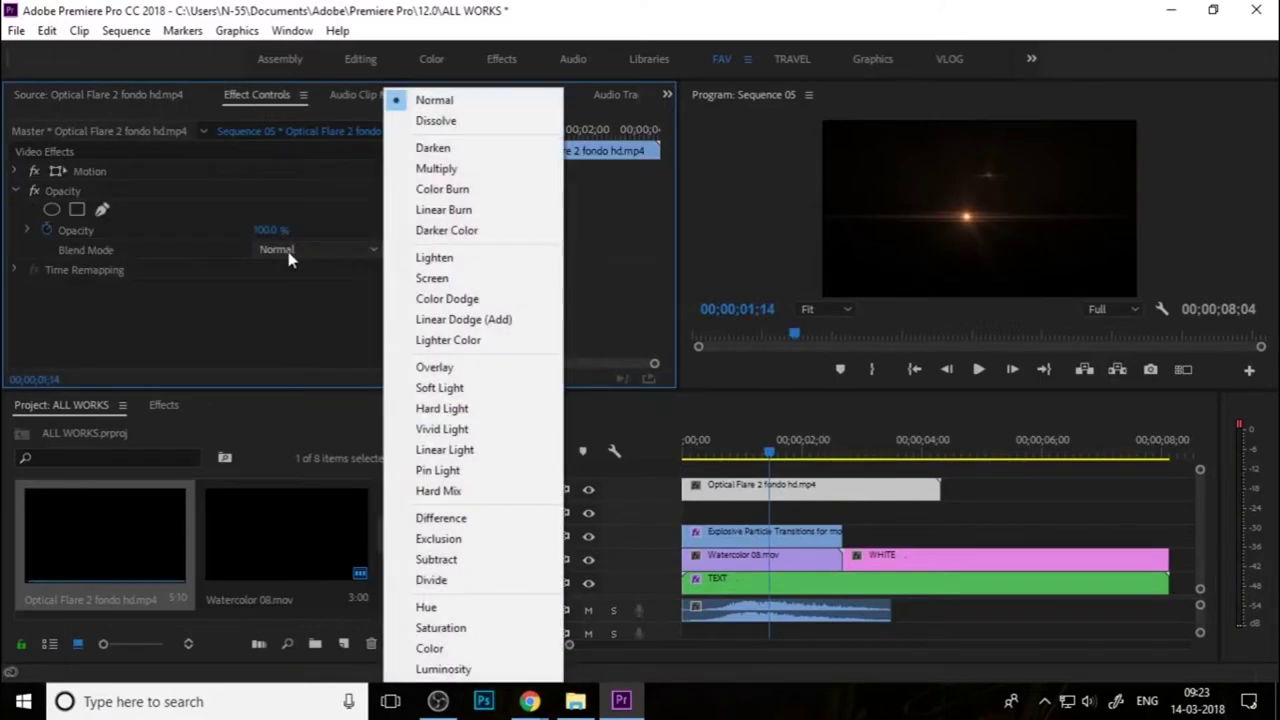
{"action": "left_click", "coordinate": [440, 366]}
{"action": "left_click", "coordinate": [312, 249]}
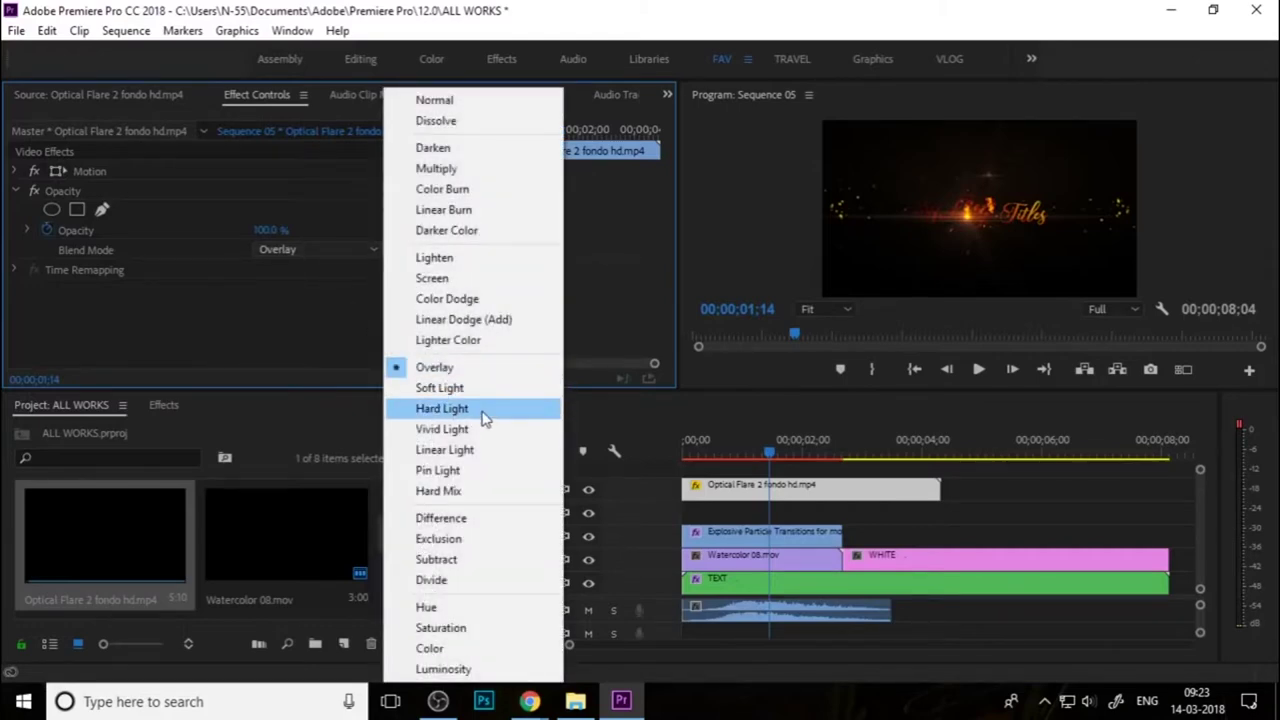
{"action": "left_click", "coordinate": [482, 388]}
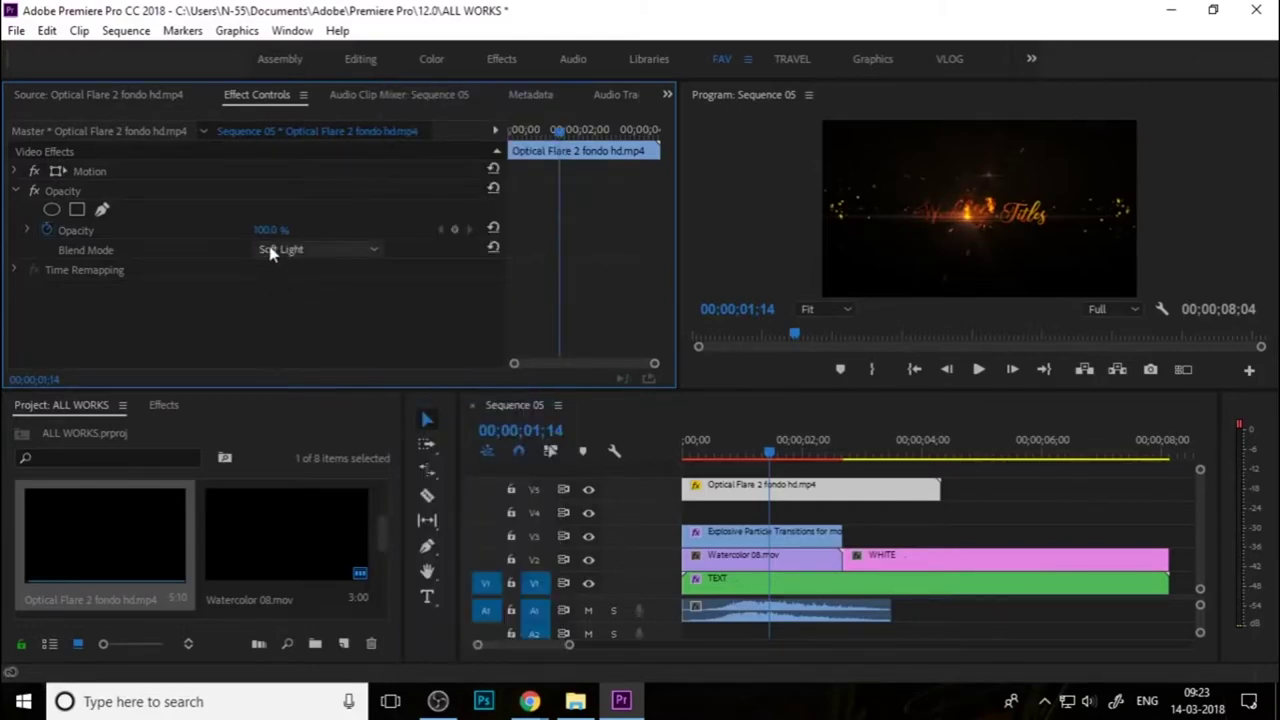
{"action": "left_click", "coordinate": [270, 252]}
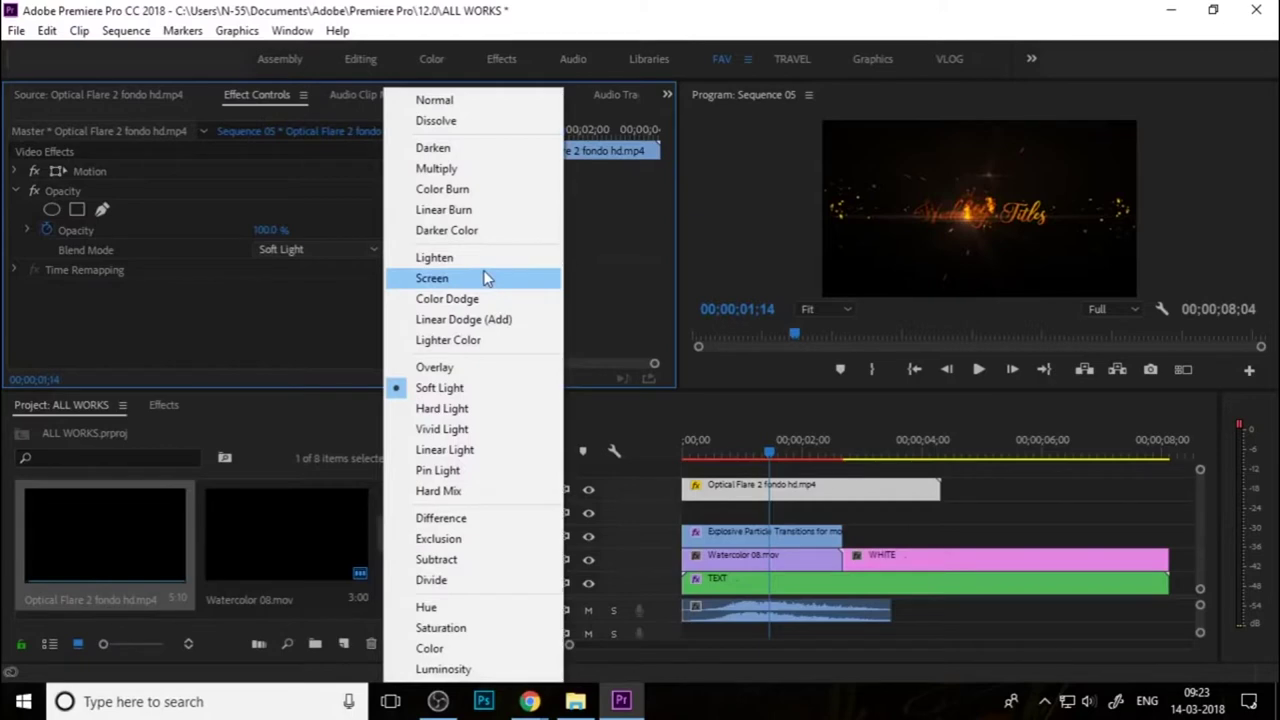
{"action": "left_click", "coordinate": [485, 278]}
Play back the sequence to preview the Screen-blended flare over the titles
{"action": "left_click", "coordinate": [768, 452]}
{"action": "mouse_move", "coordinate": [768, 452]}
{"action": "left_mouse_down"}
{"action": "mouse_move", "coordinate": [757, 452]}
{"action": "mouse_move", "coordinate": [838, 452]}
{"action": "left_mouse_up"}
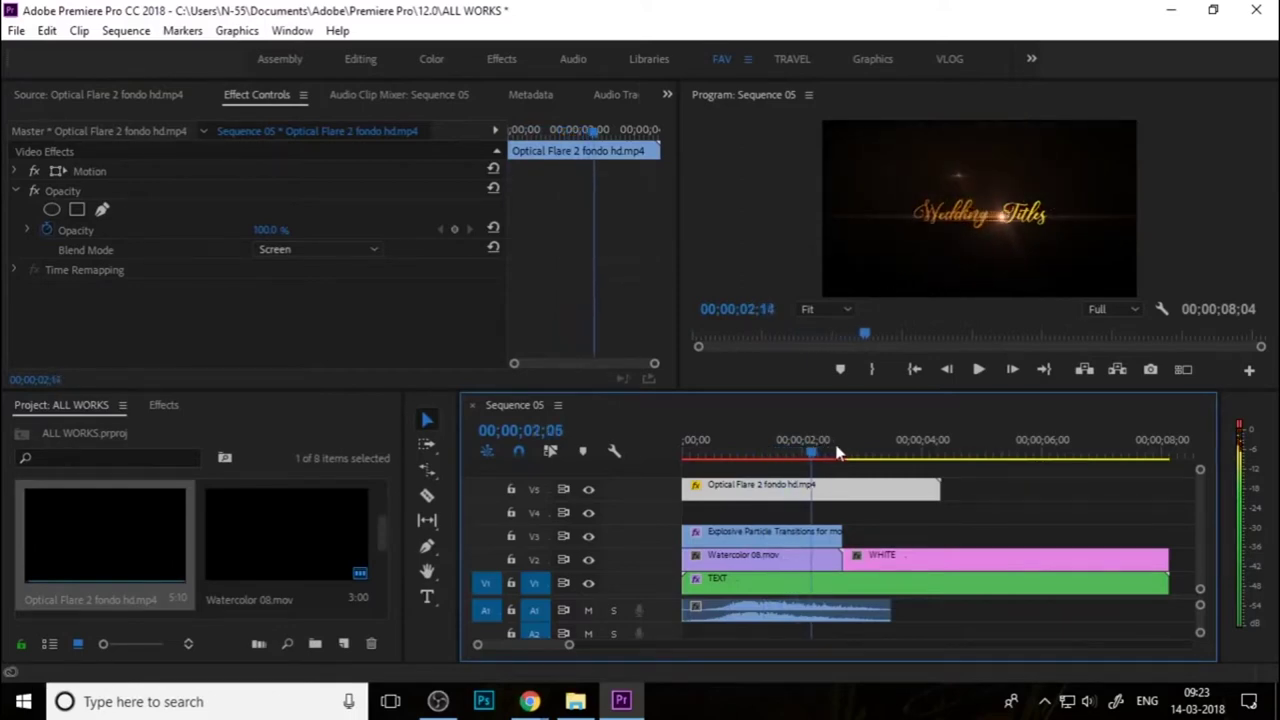
{"action": "left_click_drag", "start_coordinate": [838, 452], "coordinate": [663, 450]}
{"action": "key", "text": "space"}
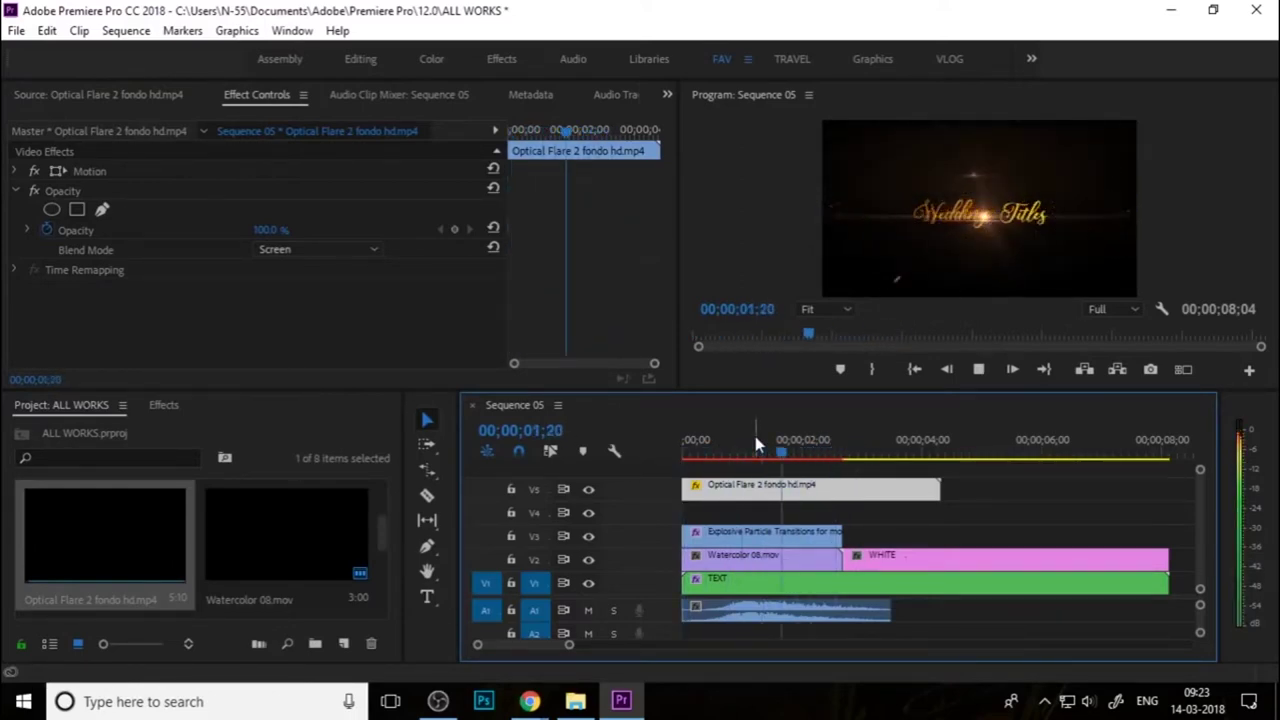
{"action": "left_click", "coordinate": [762, 445]}
{"action": "key", "text": "space"}
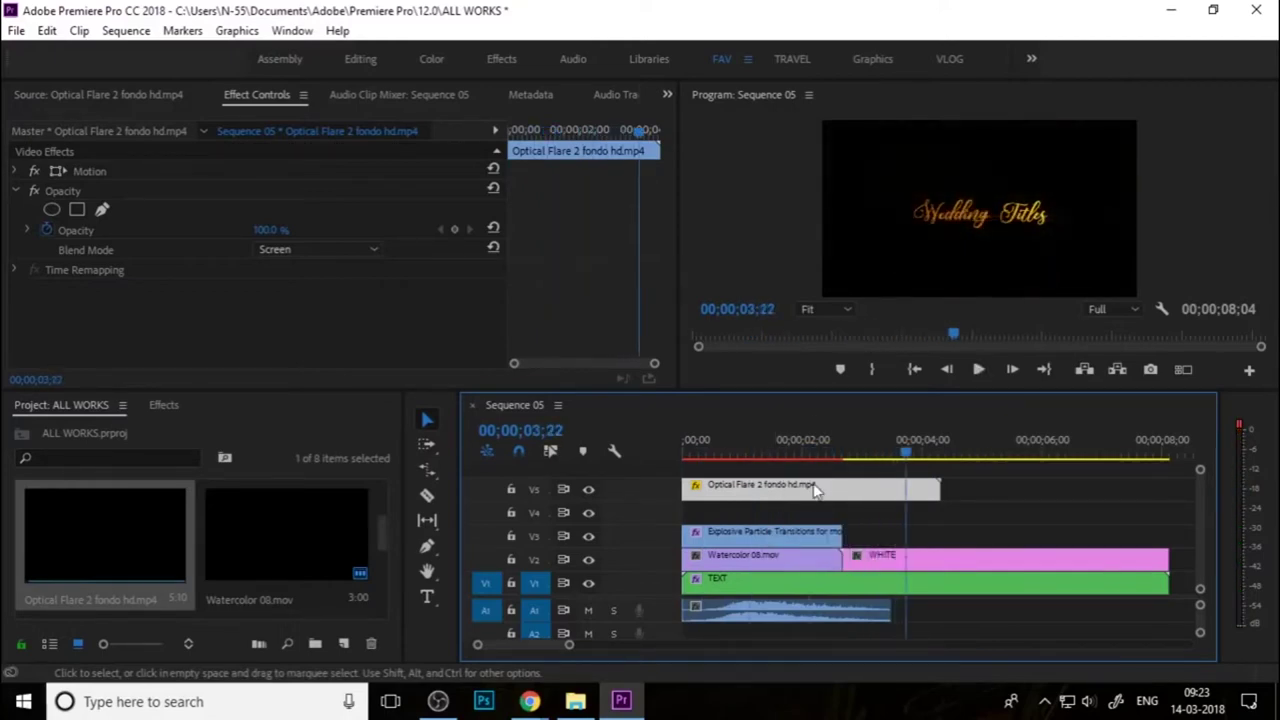
{"action": "left_click_drag", "start_coordinate": [801, 441], "coordinate": [694, 445]}
{"action": "left_click_drag", "start_coordinate": [770, 463], "coordinate": [886, 481]}
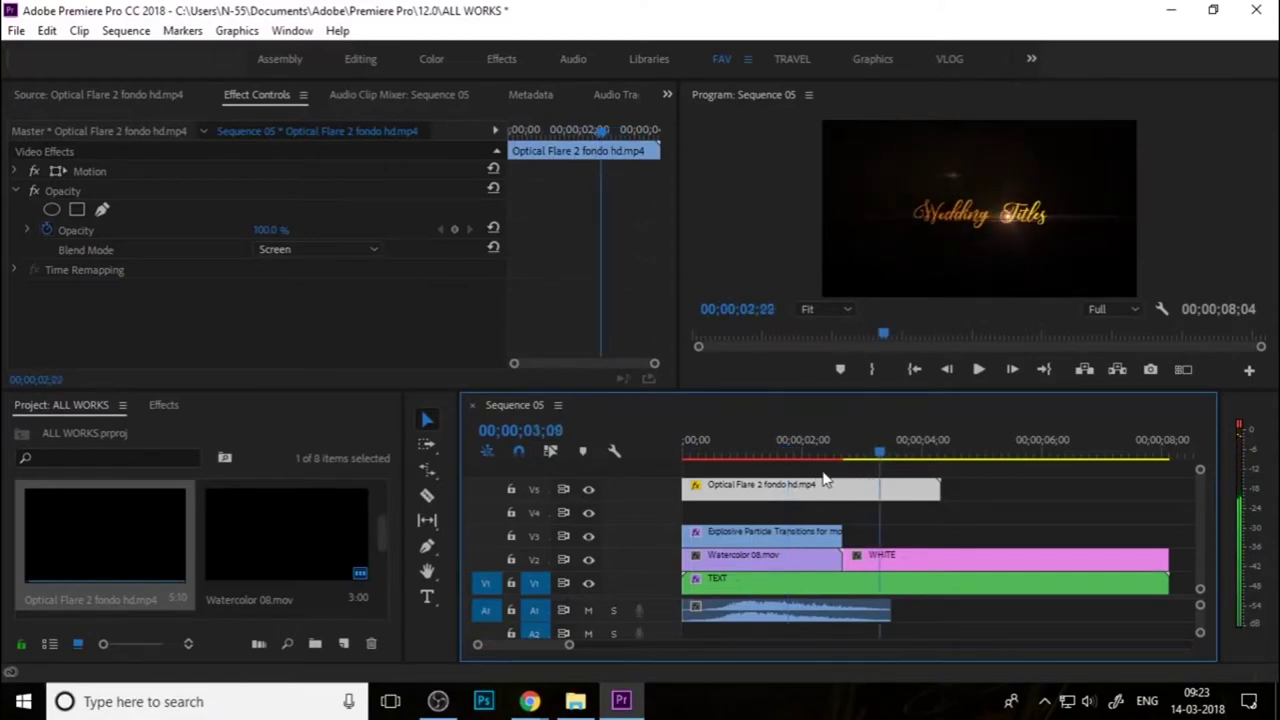
{"action": "left_click_drag", "start_coordinate": [886, 481], "coordinate": [800, 469]}
{"action": "left_click_drag", "start_coordinate": [854, 390], "coordinate": [850, 400]}
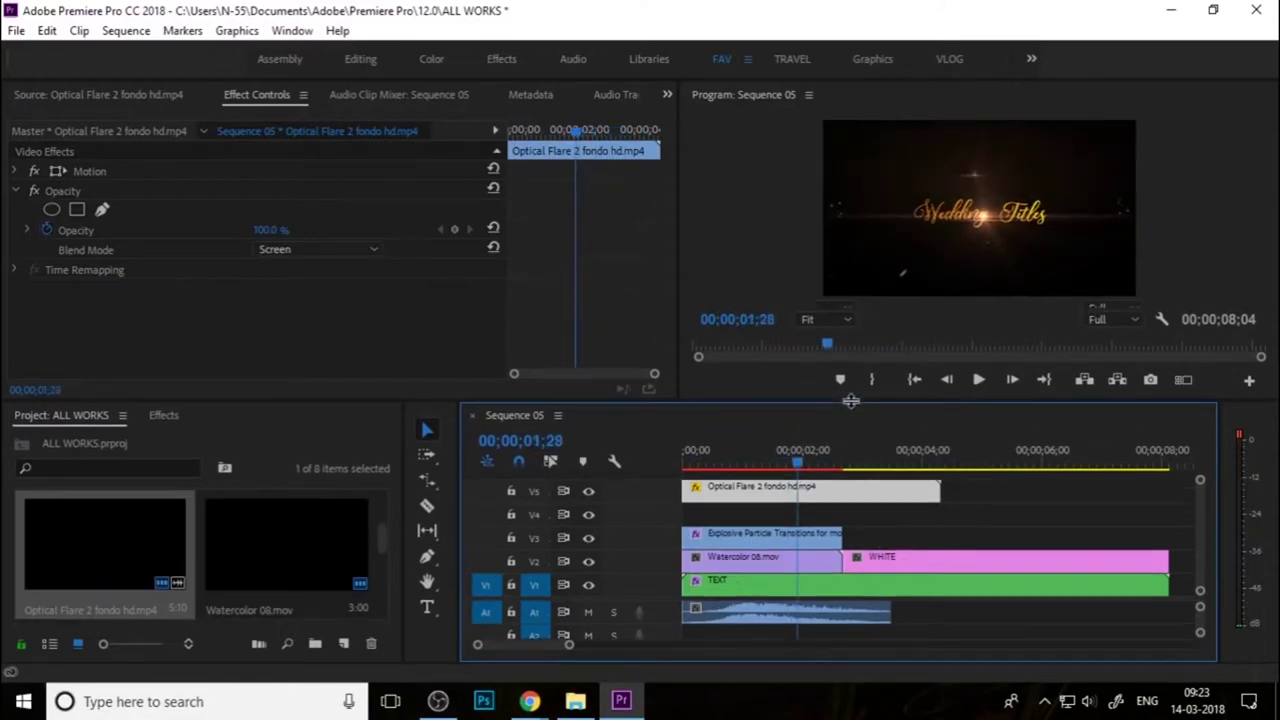
{"action": "left_click_drag", "start_coordinate": [812, 469], "coordinate": [668, 486]}
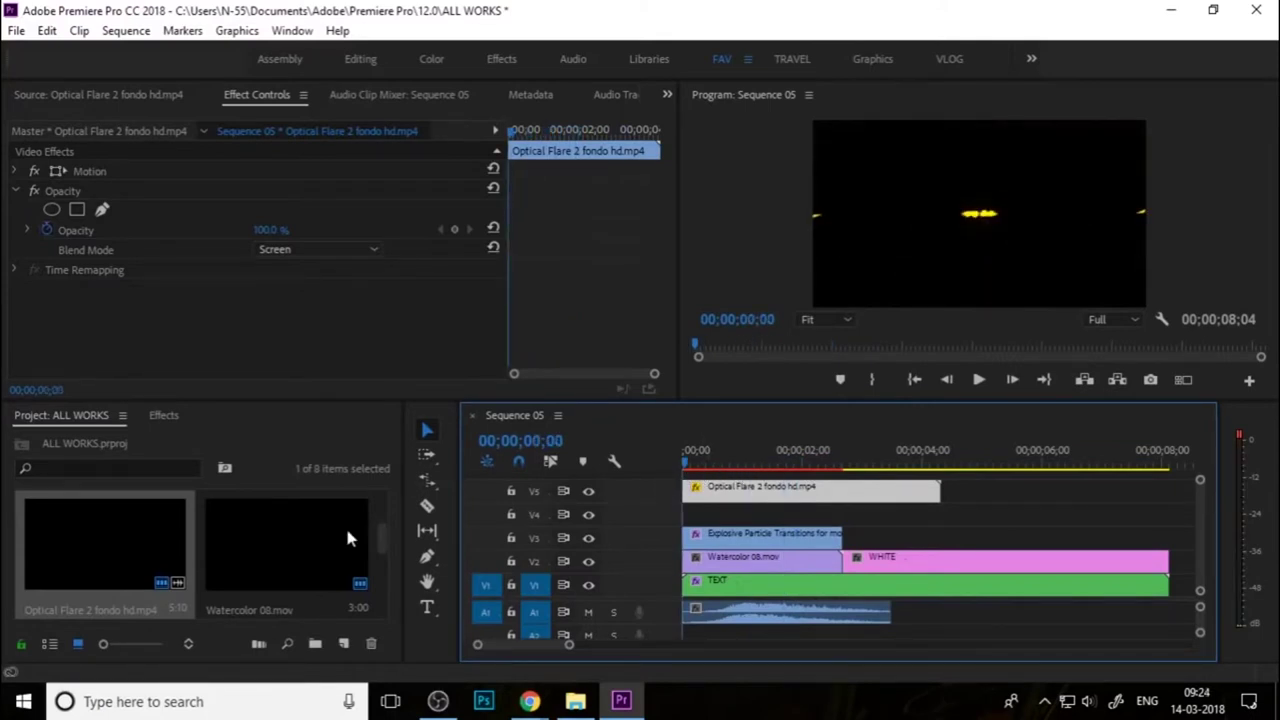
Load BLAST PARTICLES 4K ANIMATION in the Source monitor and mark In/Out around the usable particles
{"action": "left_click", "coordinate": [322, 549]}
{"action": "scroll", "coordinate": [288, 561], "scroll_direction": "up", "scroll_amount": 2}
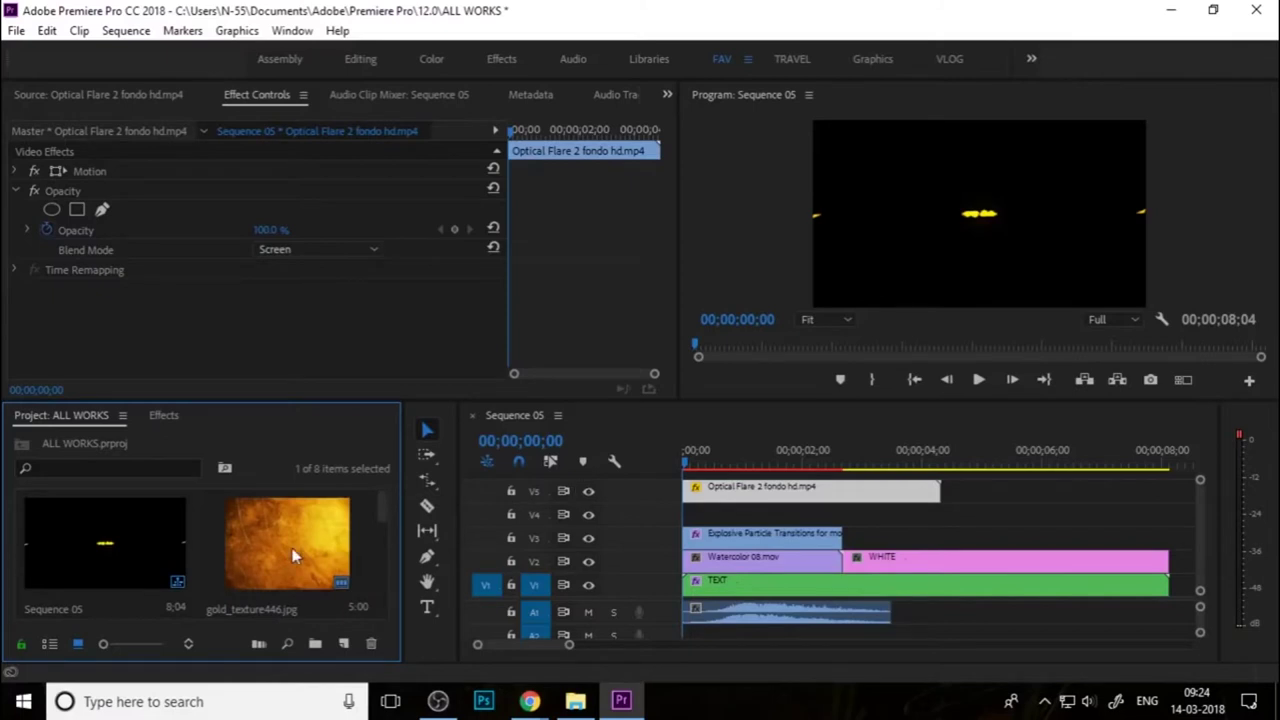
{"action": "scroll", "coordinate": [290, 548], "scroll_direction": "up", "scroll_amount": 2}
{"action": "scroll", "coordinate": [150, 560], "scroll_direction": "up", "scroll_amount": 2}
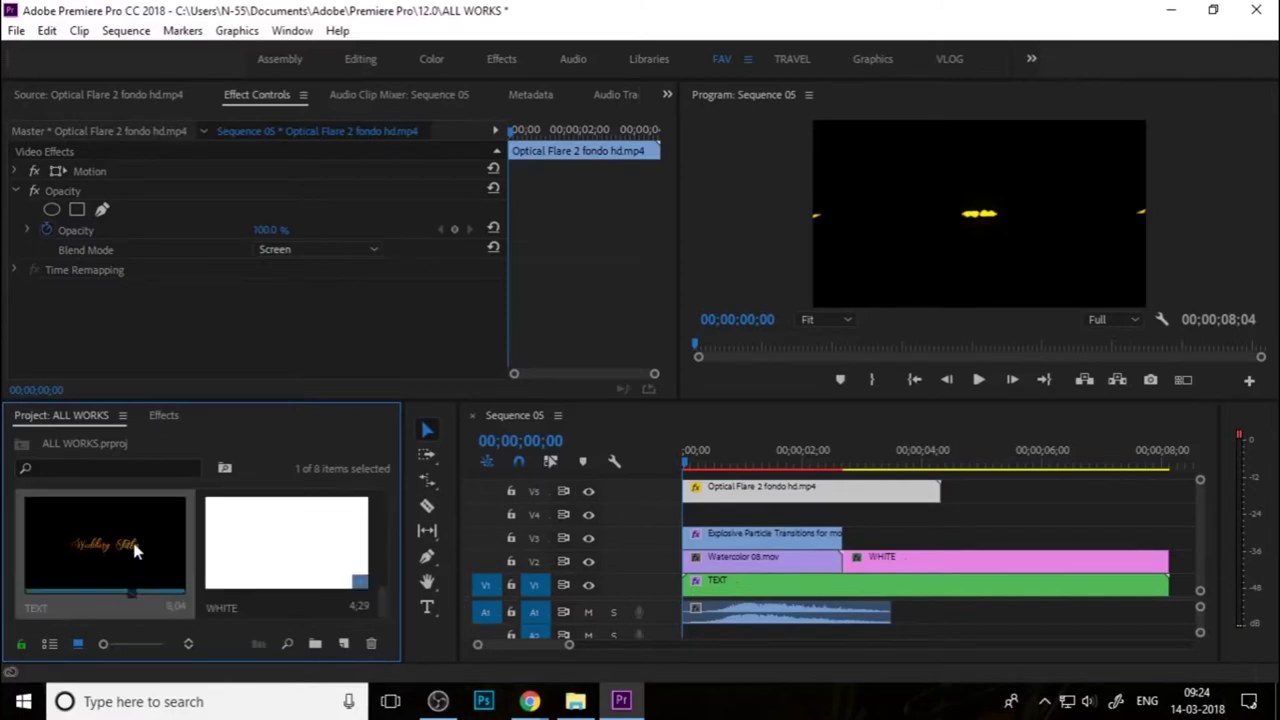
{"action": "scroll", "coordinate": [132, 538], "scroll_direction": "up", "scroll_amount": 2}
{"action": "double_click", "coordinate": [132, 538]}
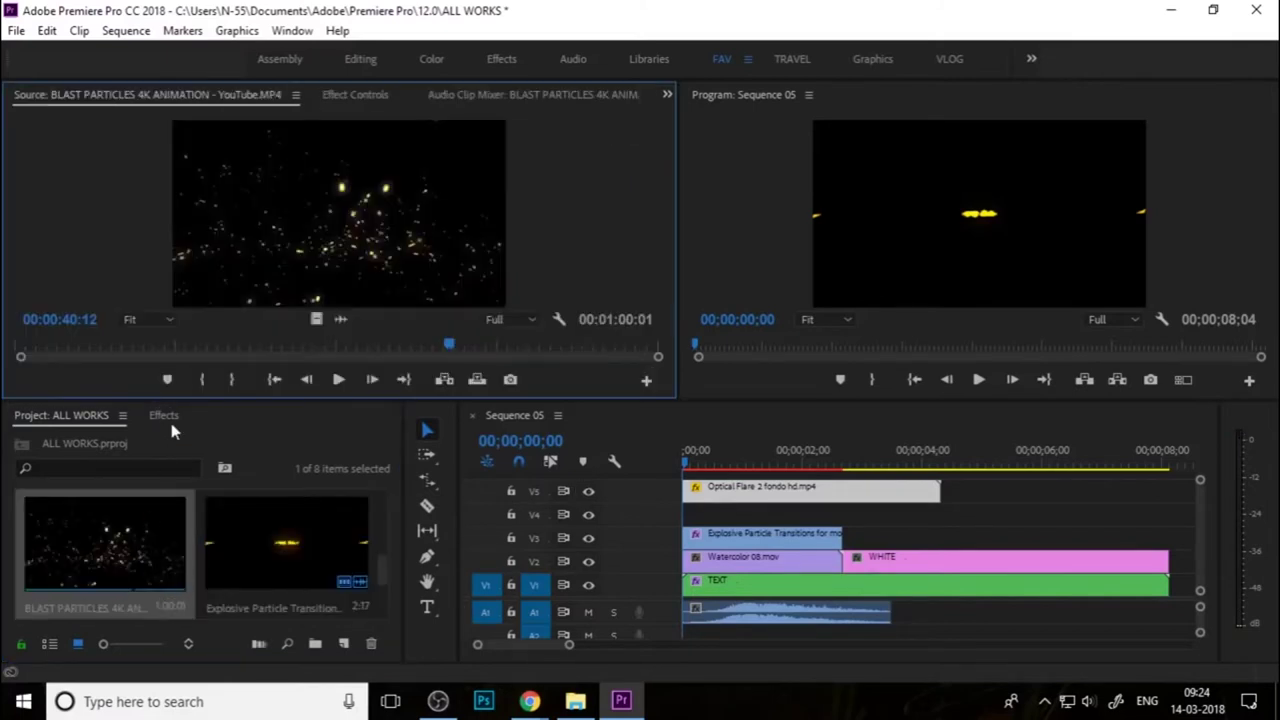
{"action": "left_click", "coordinate": [105, 346]}
{"action": "mouse_move", "coordinate": [57, 367]}
{"action": "left_mouse_down"}
{"action": "mouse_move", "coordinate": [24, 366]}
{"action": "mouse_move", "coordinate": [104, 373]}
{"action": "mouse_move", "coordinate": [135, 346]}
{"action": "left_mouse_up"}
{"action": "key", "text": "i"}
{"action": "left_click_drag", "start_coordinate": [222, 352], "coordinate": [251, 352]}
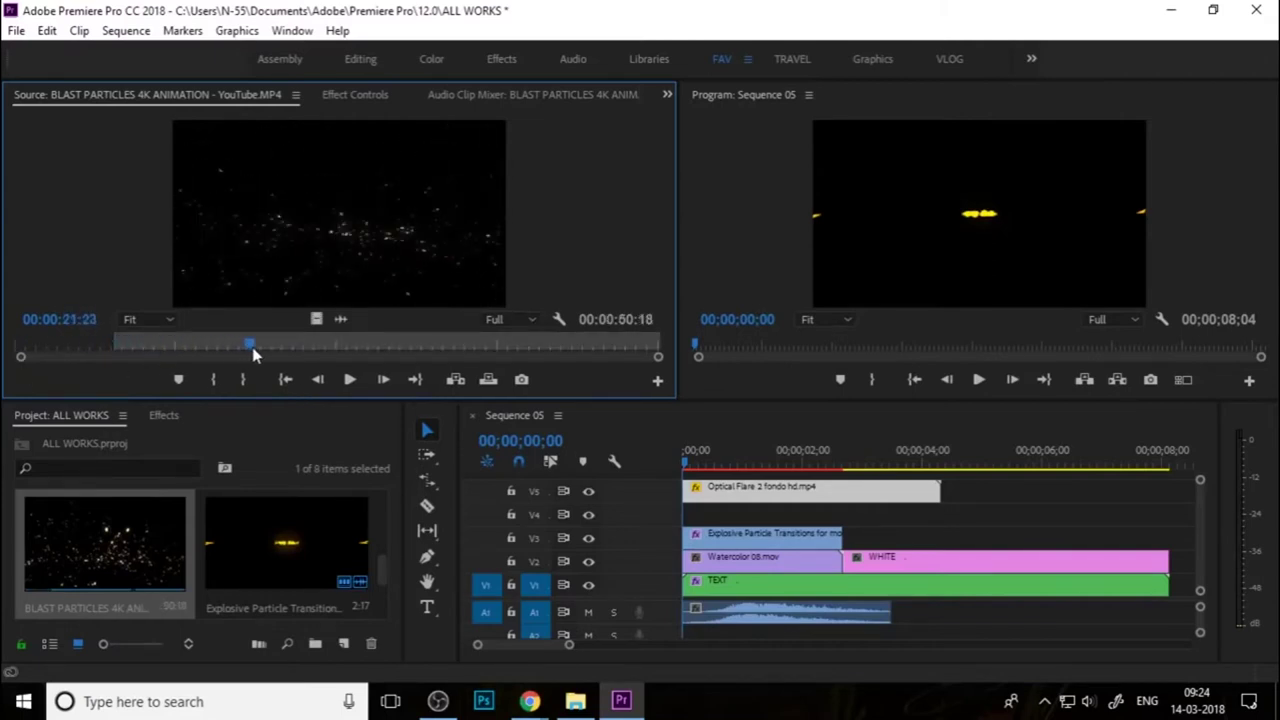
{"action": "key", "text": "o"}
Place the marked particles section on track V4 of Sequence 05
{"action": "left_click_drag", "start_coordinate": [790, 484], "coordinate": [690, 530]}
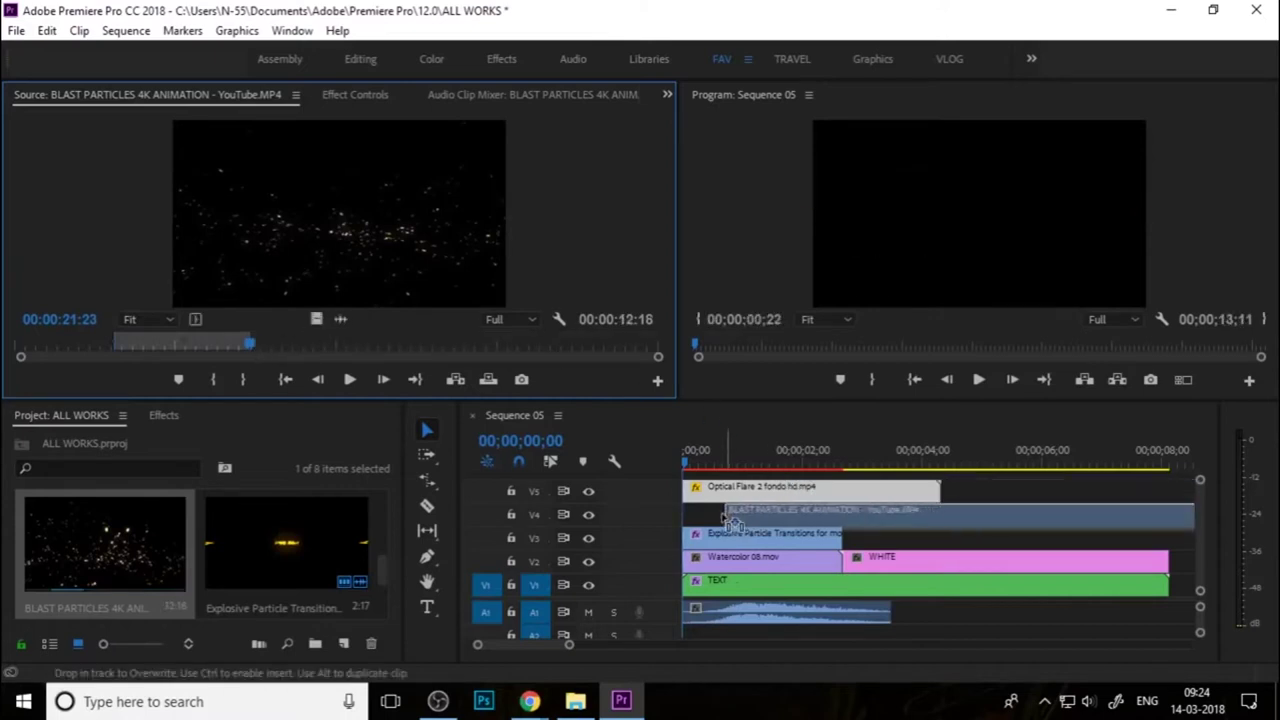
{"action": "left_click_drag", "start_coordinate": [818, 518], "coordinate": [818, 518]}
{"action": "mouse_move", "coordinate": [1050, 458]}
{"action": "left_mouse_down"}
{"action": "mouse_move", "coordinate": [1170, 468]}
{"action": "mouse_move", "coordinate": [1143, 462]}
{"action": "left_mouse_up"}
{"action": "left_click", "coordinate": [1160, 520]}
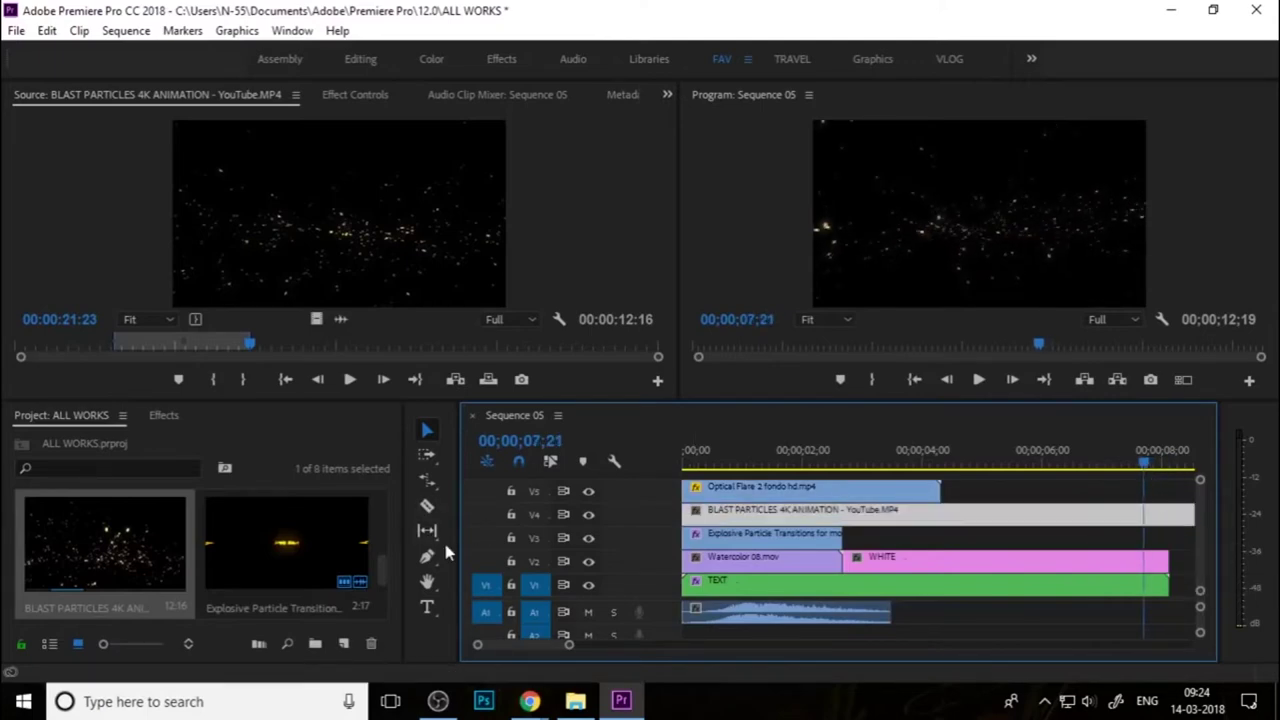
Razor-cut the V4 particles clip at 8;04, trim off the leftover piece, and preview
{"action": "left_click", "coordinate": [427, 506]}
{"action": "left_click", "coordinate": [1150, 515]}
{"action": "left_click", "coordinate": [426, 430]}
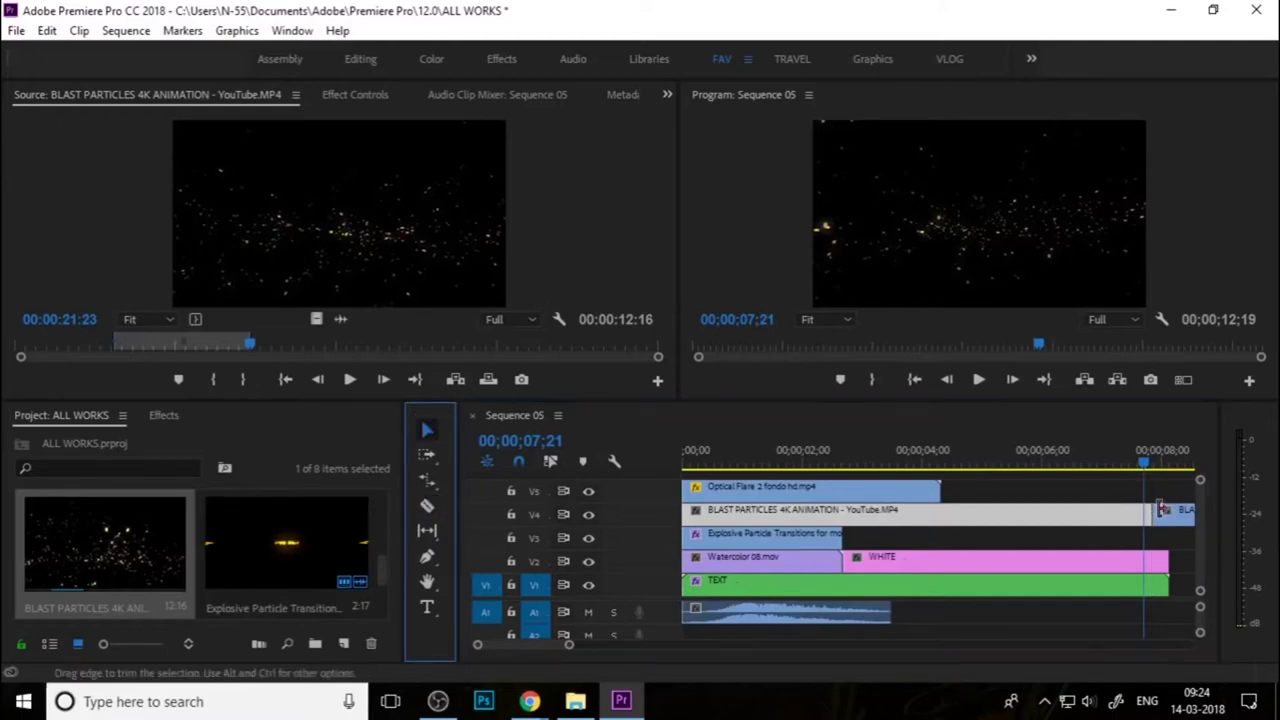
{"action": "left_click", "coordinate": [1178, 520]}
{"action": "left_click_drag", "start_coordinate": [1150, 515], "coordinate": [1167, 515]}
{"action": "left_click_drag", "start_coordinate": [1163, 462], "coordinate": [761, 499]}
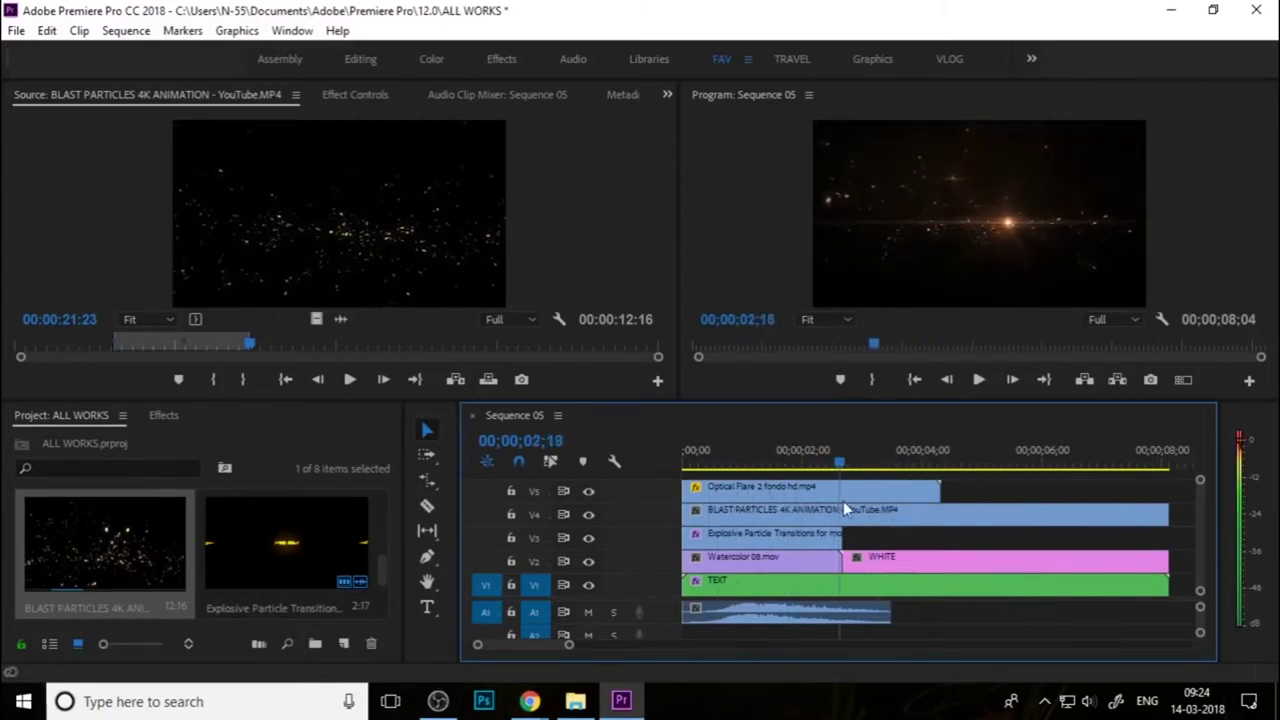
{"action": "left_click_drag", "start_coordinate": [761, 499], "coordinate": [846, 504]}
{"action": "left_click", "coordinate": [881, 522]}
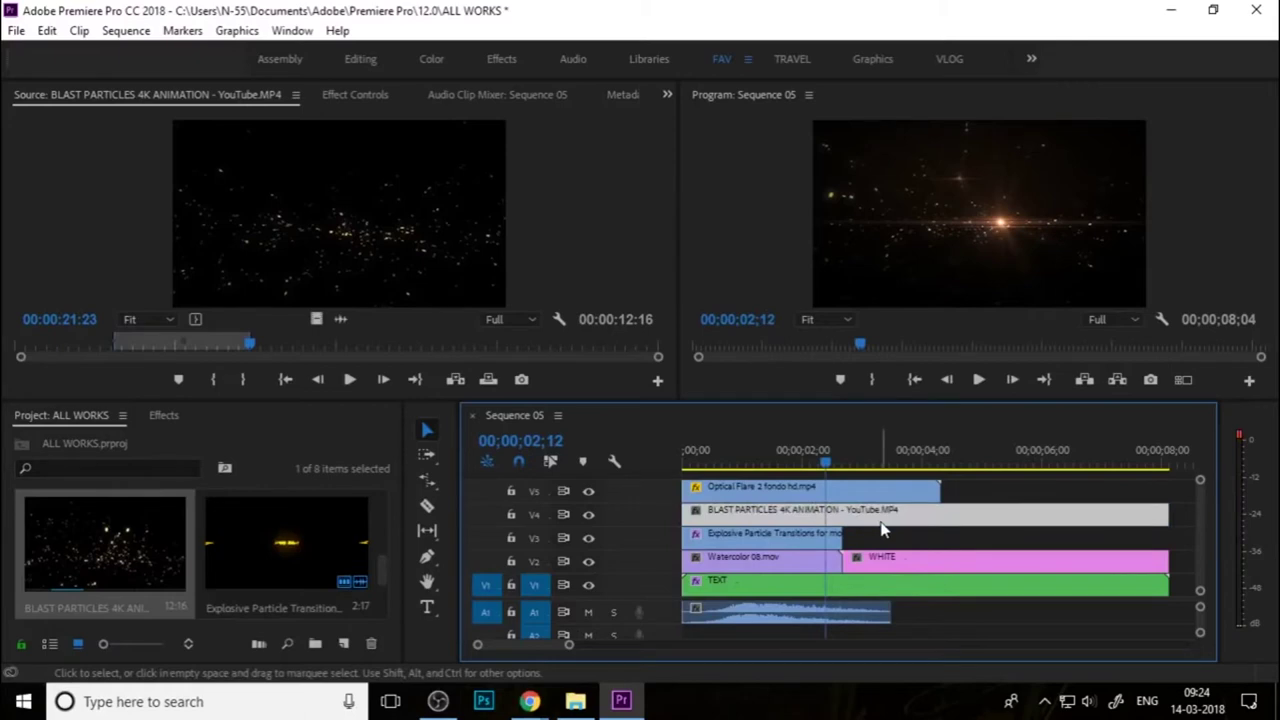
Set the BLAST PARTICLES clip's Opacity Blend Mode to Screen and scrub to check sparks over the titles
{"action": "left_click", "coordinate": [370, 97]}
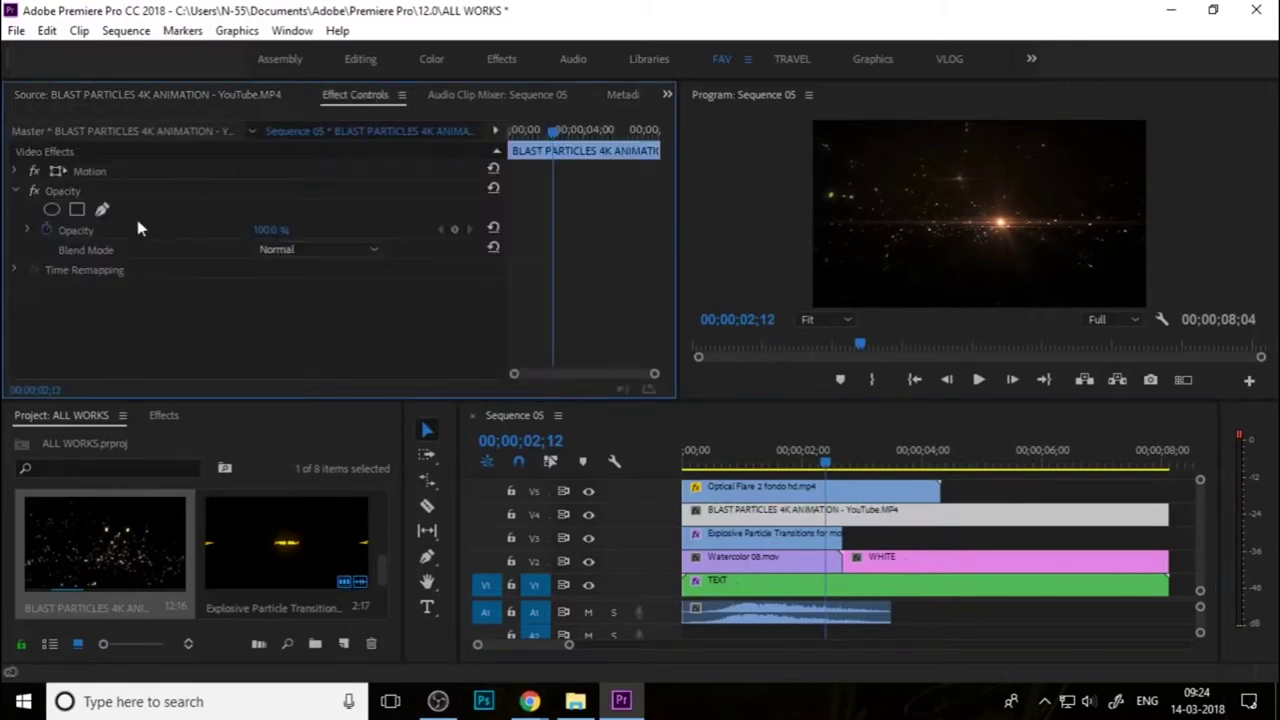
{"action": "left_click", "coordinate": [278, 254]}
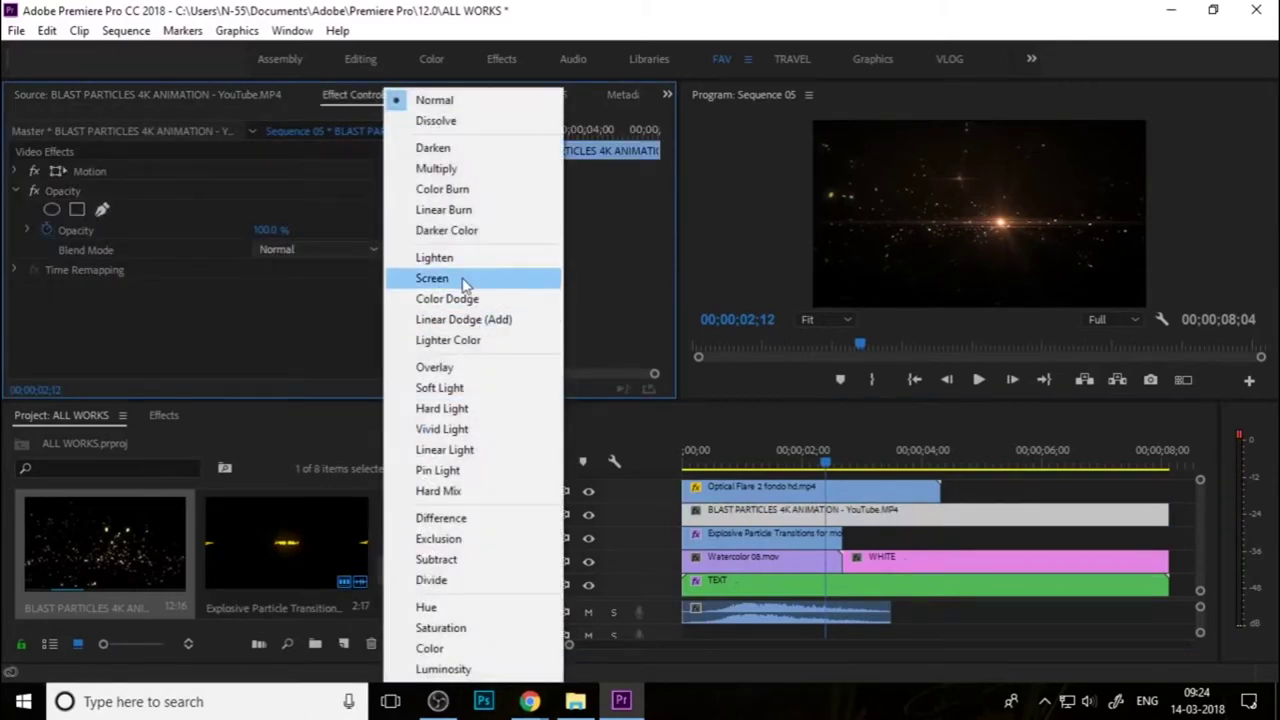
{"action": "left_click", "coordinate": [468, 278]}
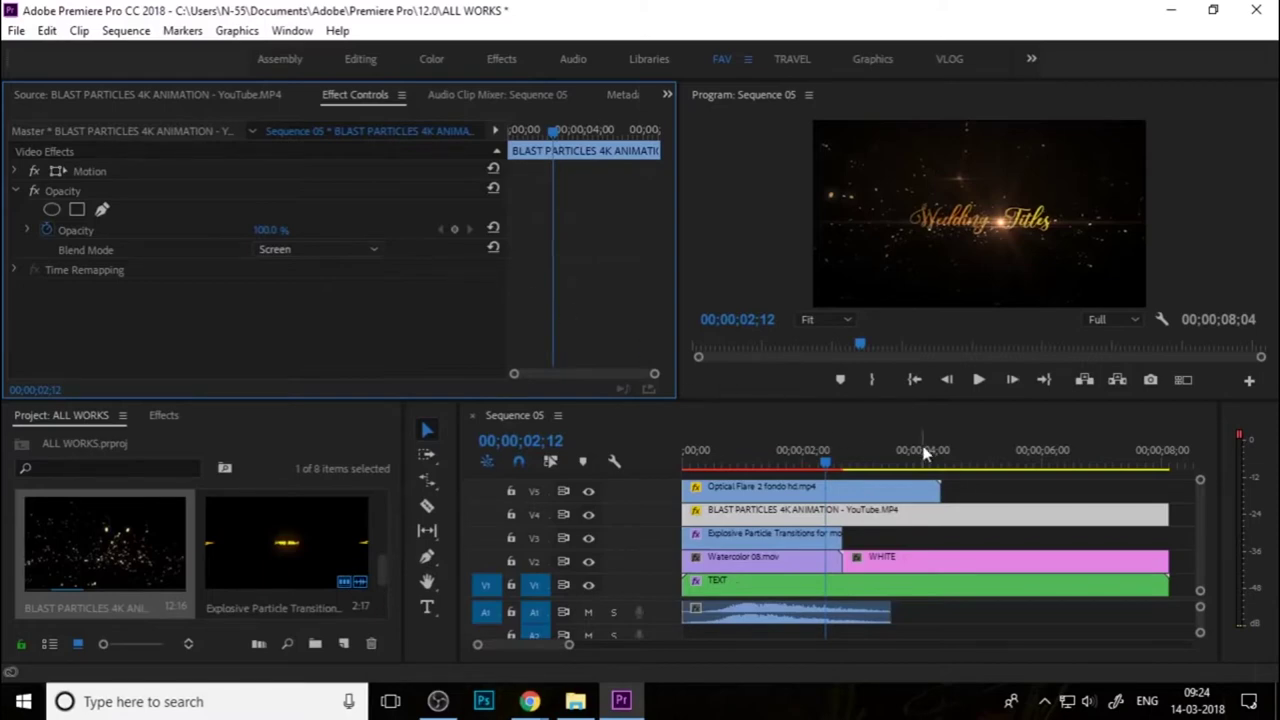
{"action": "mouse_move", "coordinate": [838, 455]}
{"action": "left_mouse_down"}
{"action": "mouse_move", "coordinate": [773, 468]}
{"action": "mouse_move", "coordinate": [798, 472]}
{"action": "mouse_move", "coordinate": [783, 476]}
{"action": "left_mouse_up"}
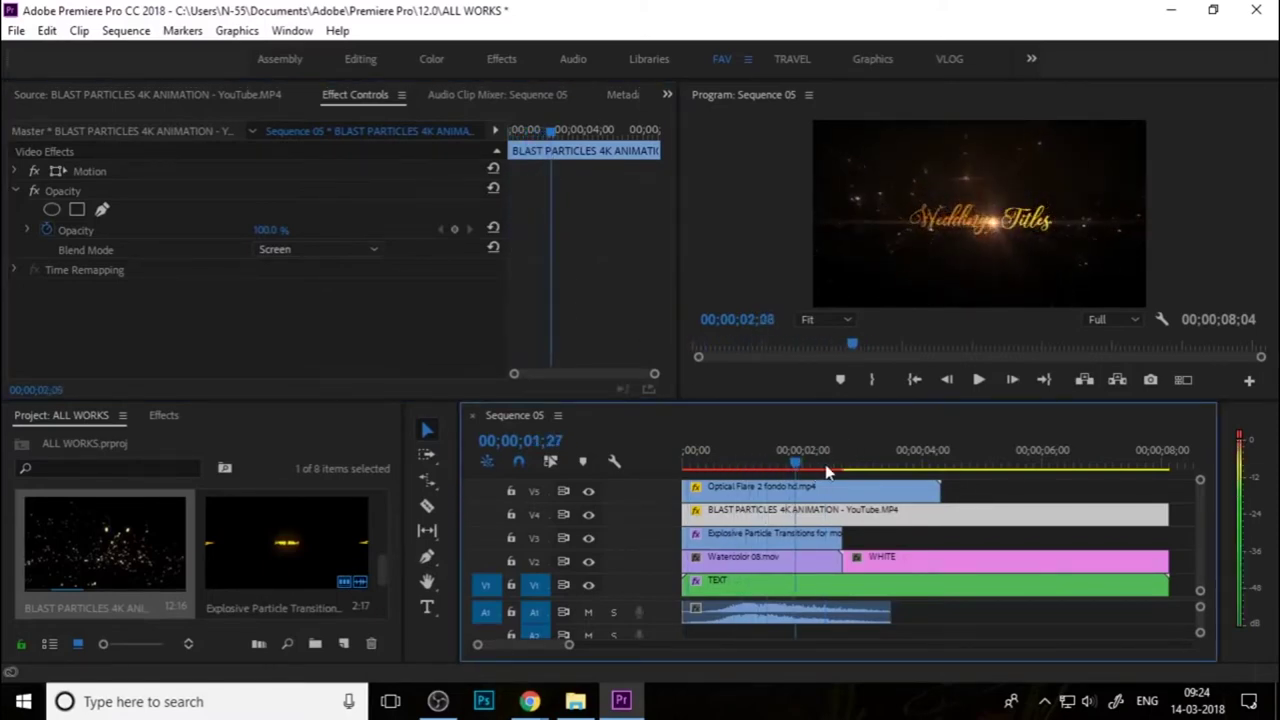
{"action": "left_click_drag", "start_coordinate": [783, 476], "coordinate": [690, 470]}
{"action": "left_click_drag", "start_coordinate": [800, 483], "coordinate": [849, 485]}
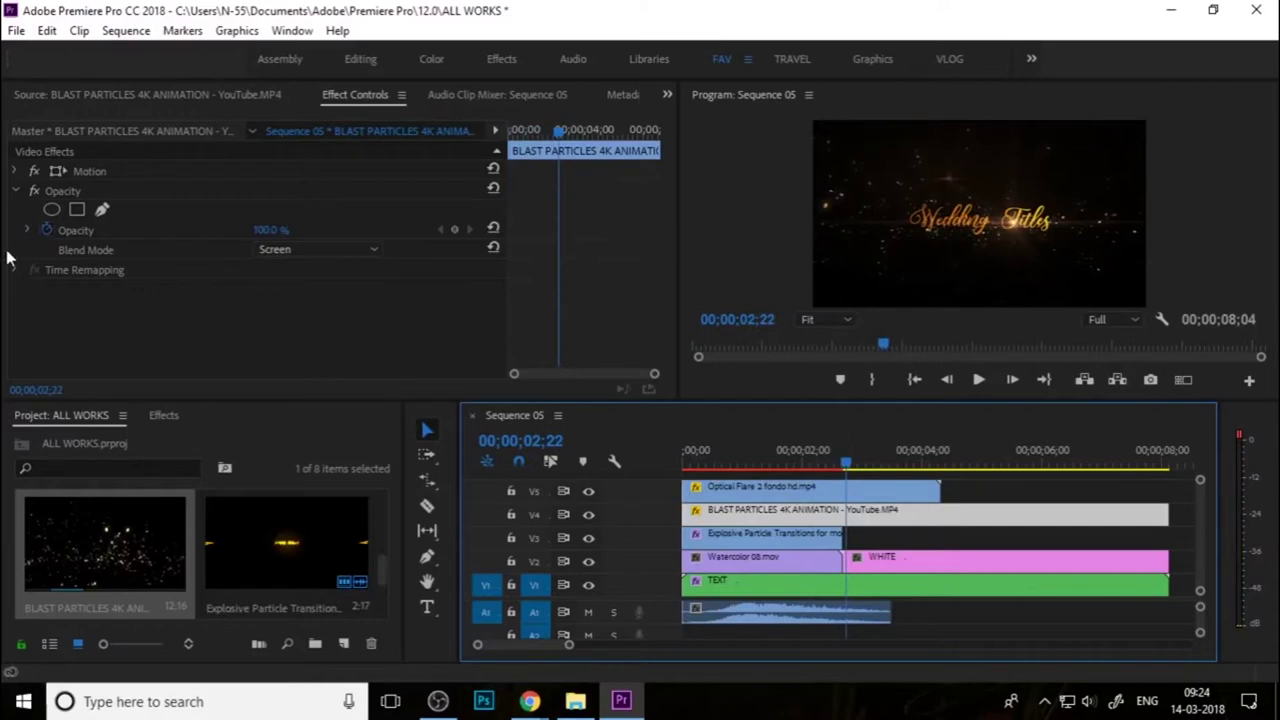
Add ellipse masks to the particle clip, then delete the second mask
{"action": "left_click_drag", "start_coordinate": [772, 460], "coordinate": [652, 470]}
{"action": "left_click", "coordinate": [55, 206]}
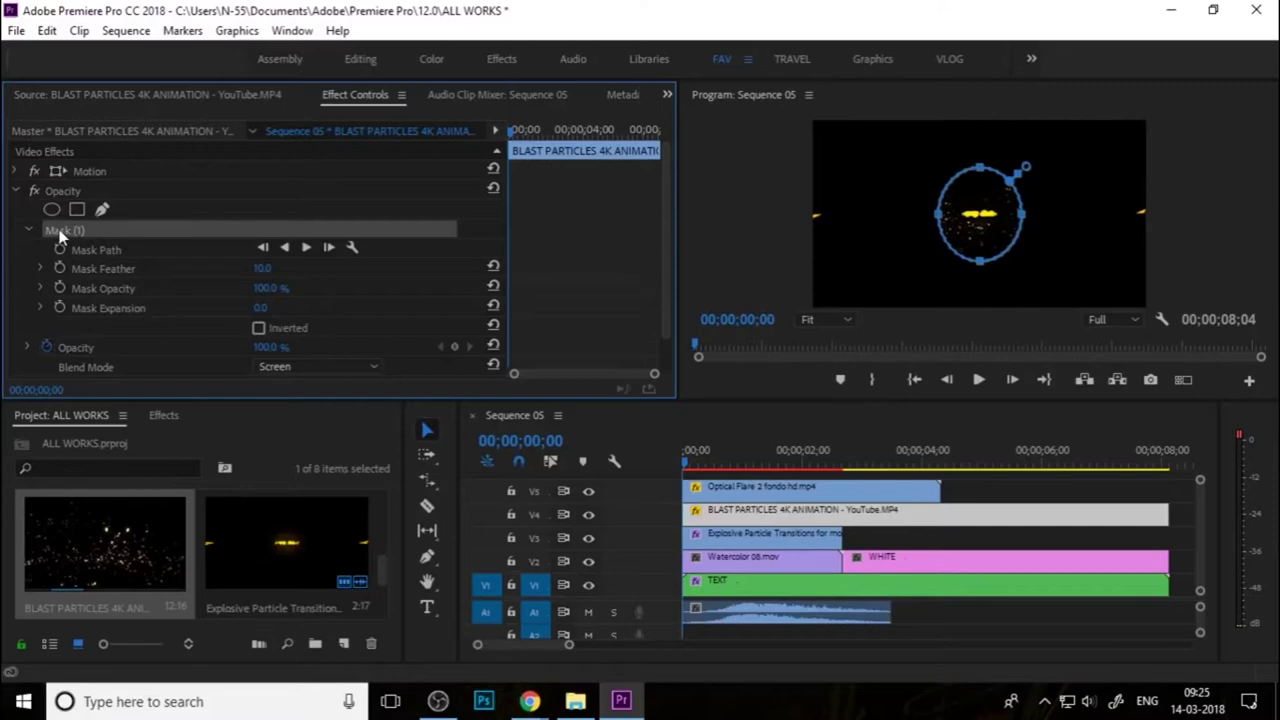
{"action": "scroll", "coordinate": [60, 232], "scroll_direction": "down", "scroll_amount": 1}
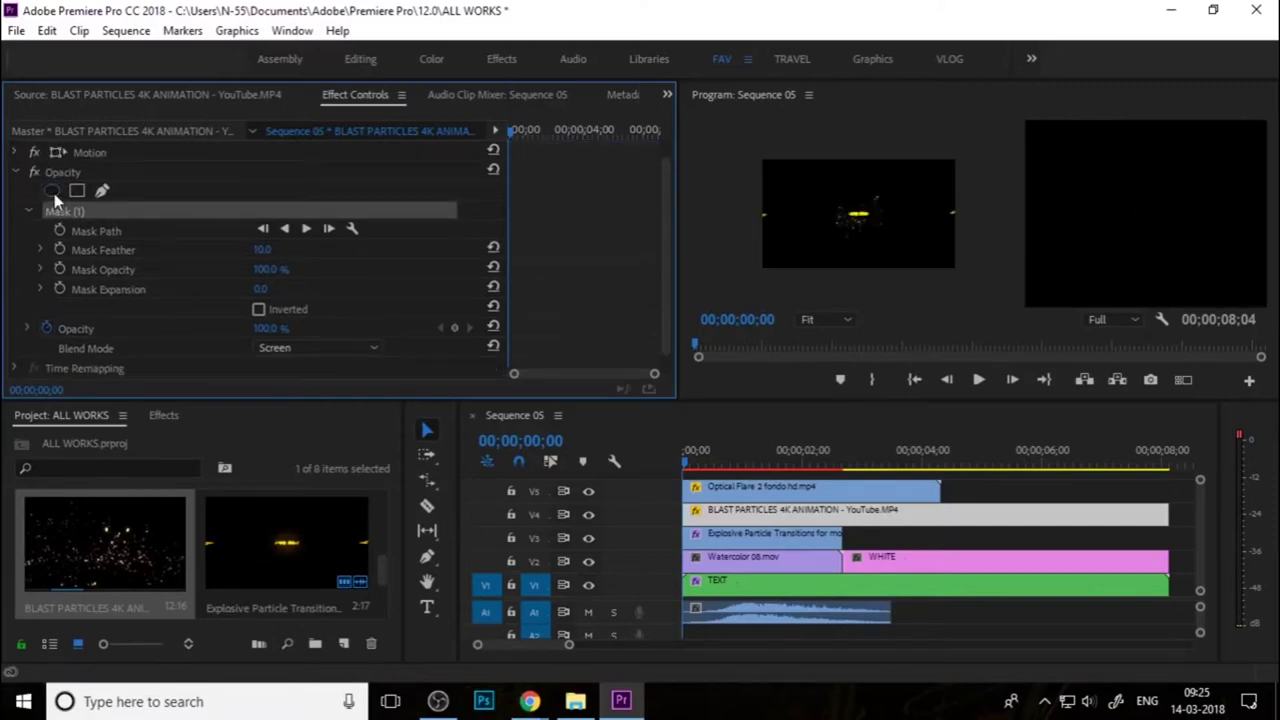
{"action": "left_click", "coordinate": [53, 194]}
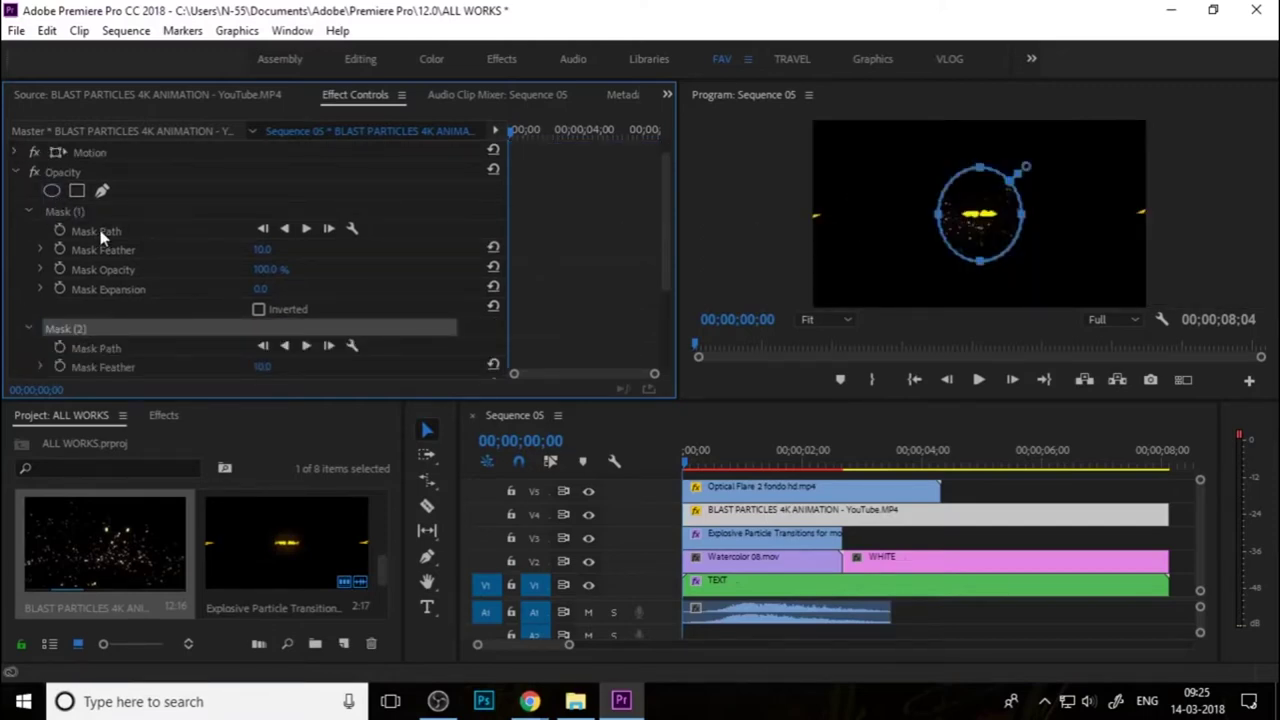
{"action": "left_click_drag", "start_coordinate": [1010, 231], "coordinate": [1062, 258]}
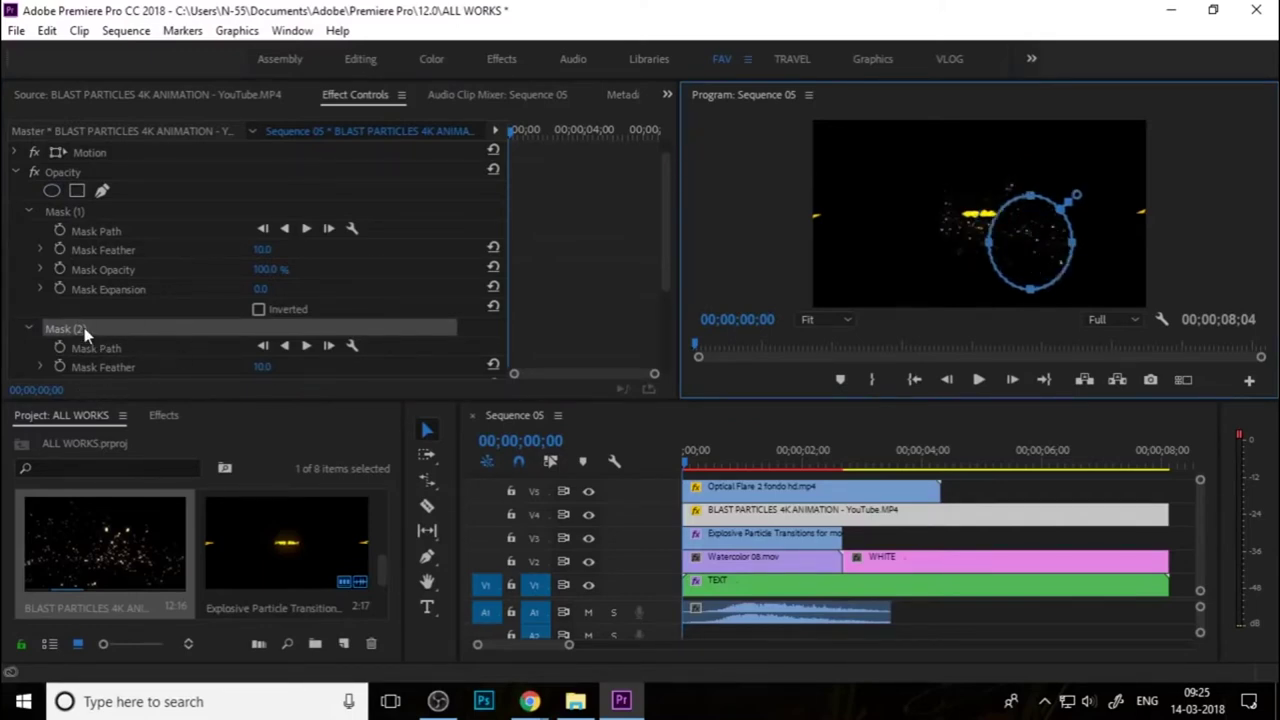
{"action": "key", "text": "Delete"}
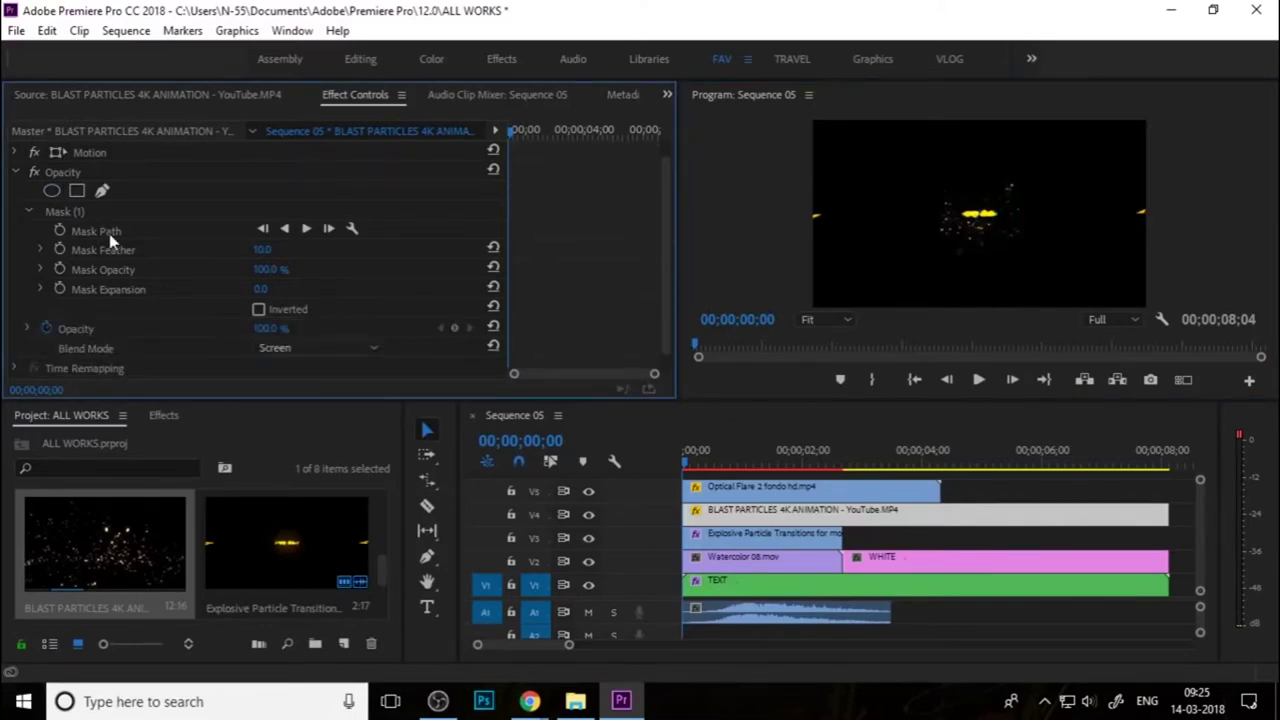
Flatten and shorten Mask (1) into a small central ellipse in the Program monitor
{"action": "left_click", "coordinate": [103, 214]}
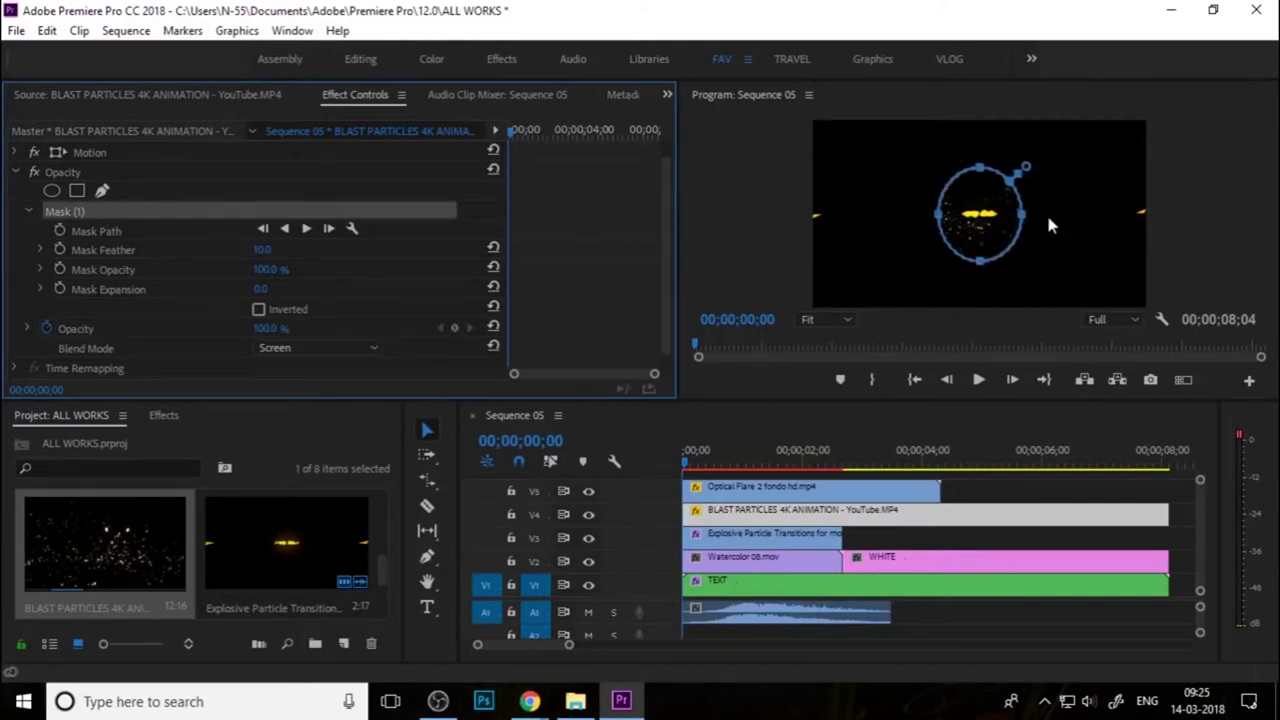
{"action": "left_click", "coordinate": [984, 172]}
{"action": "left_click_drag", "start_coordinate": [981, 172], "coordinate": [983, 211]}
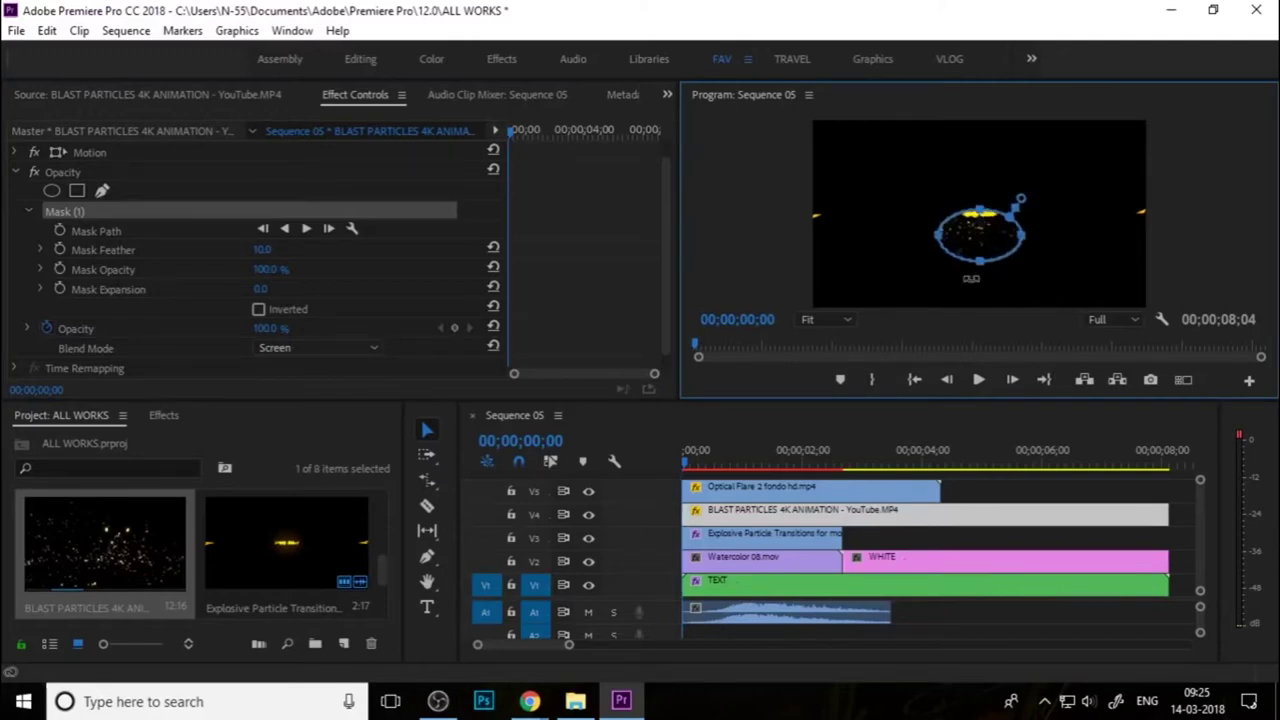
{"action": "left_click_drag", "start_coordinate": [979, 258], "coordinate": [978, 221]}
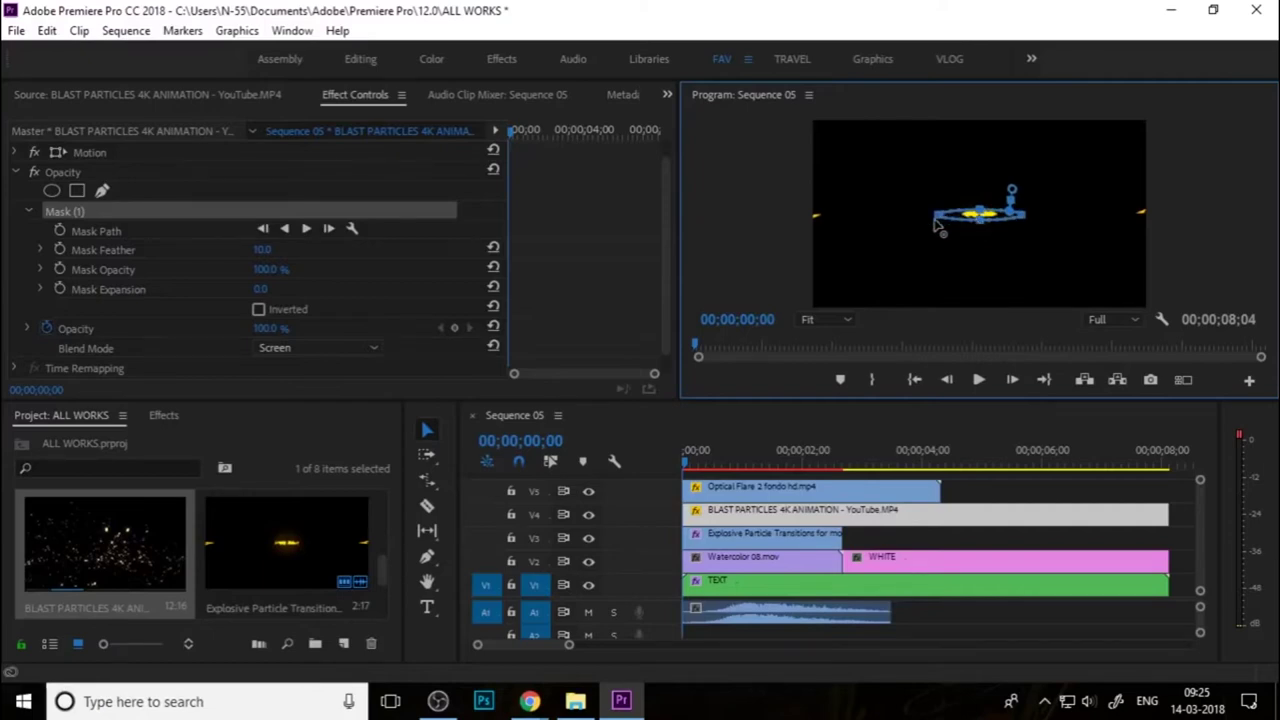
{"action": "left_click_drag", "start_coordinate": [938, 222], "coordinate": [1000, 226]}
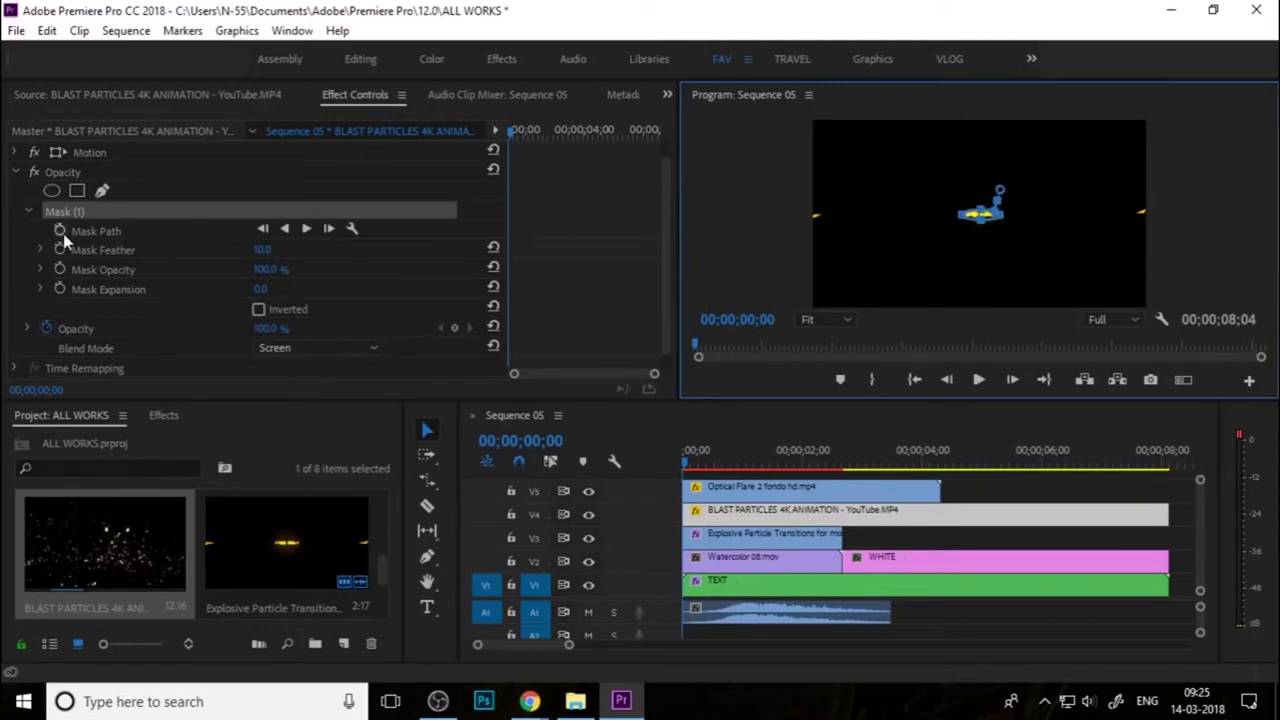
Set a Mask Path keyframe at the sequence start
{"action": "left_click", "coordinate": [697, 462]}
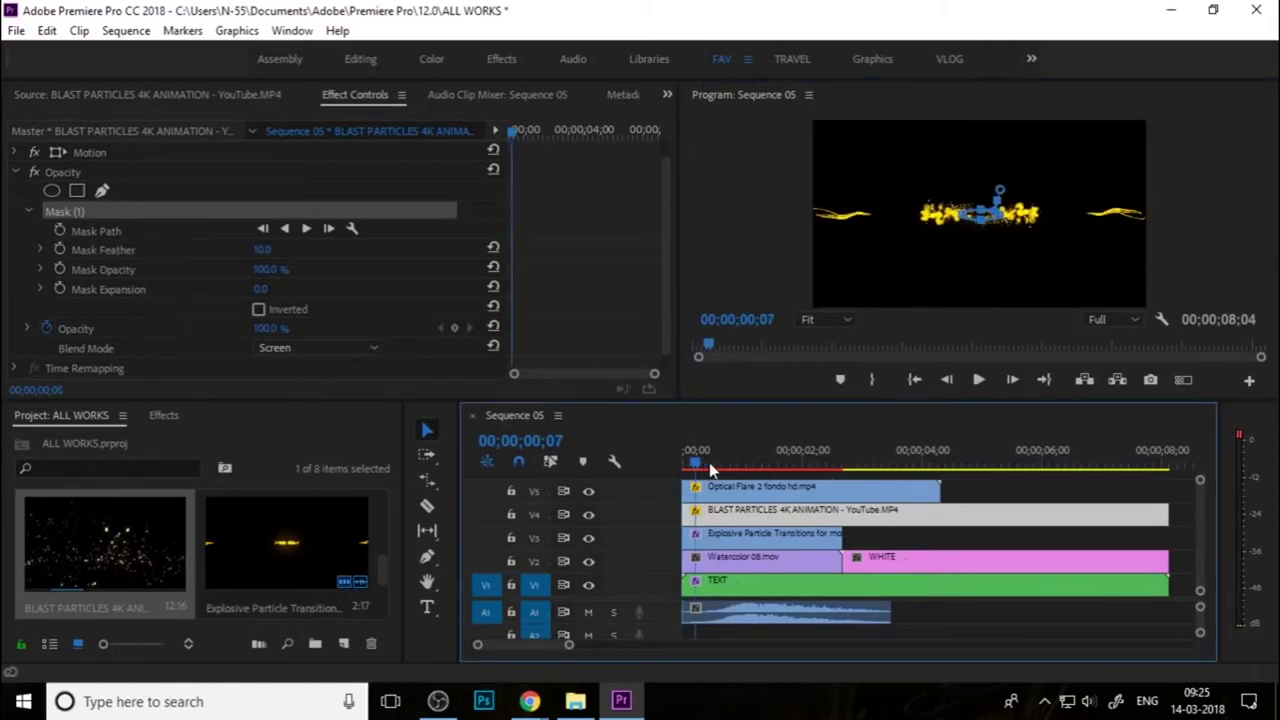
{"action": "key", "text": "Home"}
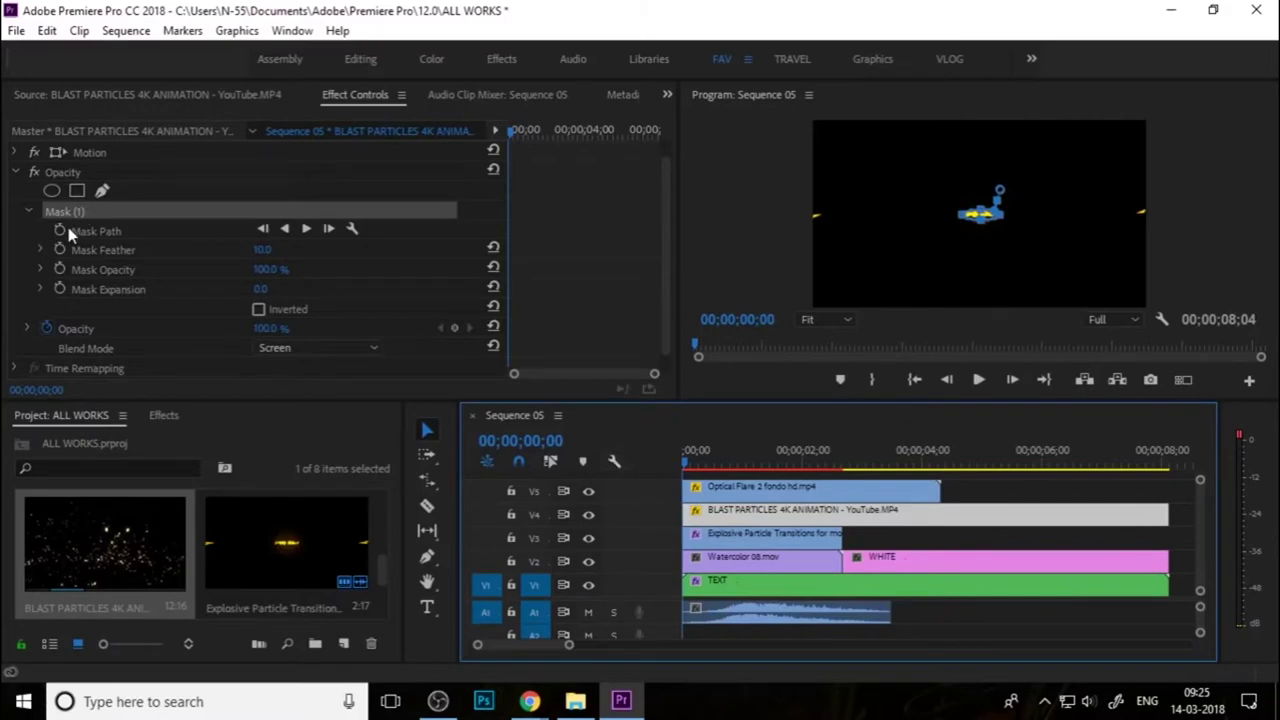
{"action": "left_click", "coordinate": [68, 228]}
{"action": "left_click", "coordinate": [62, 228]}
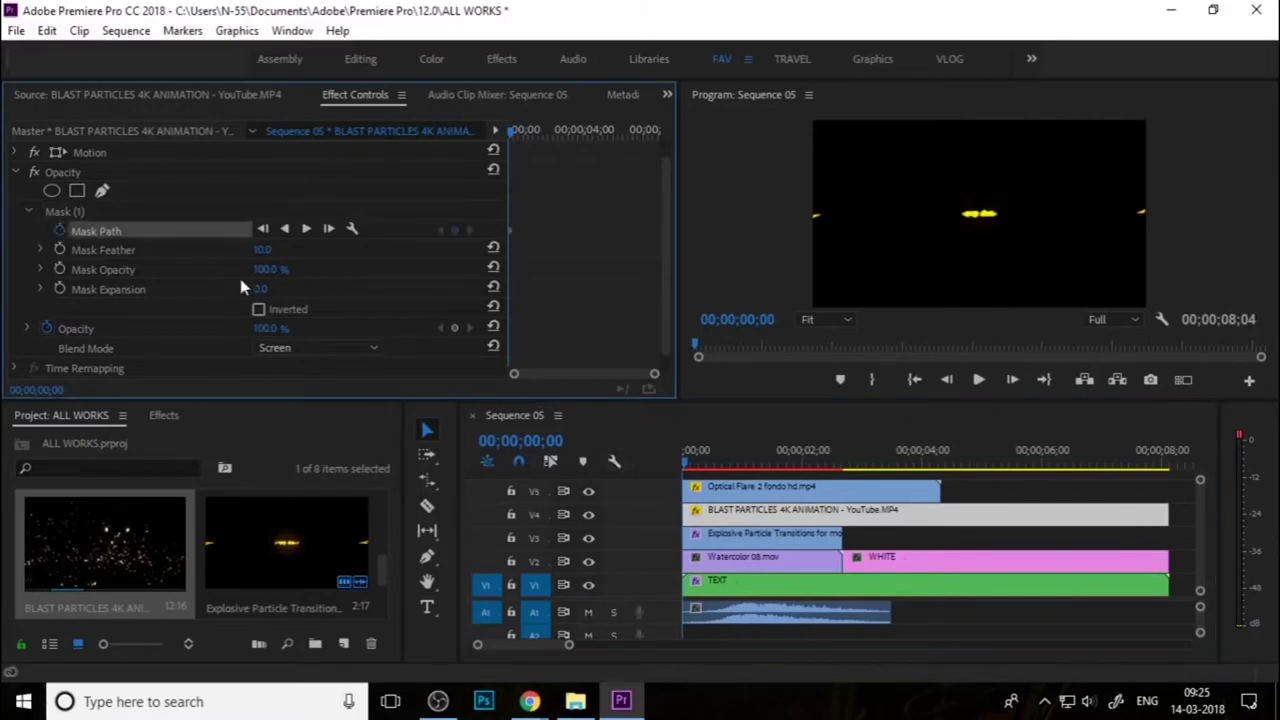
Save the project and park the playhead at 00;00;01;02
{"action": "key", "text": "ctrl+s"}
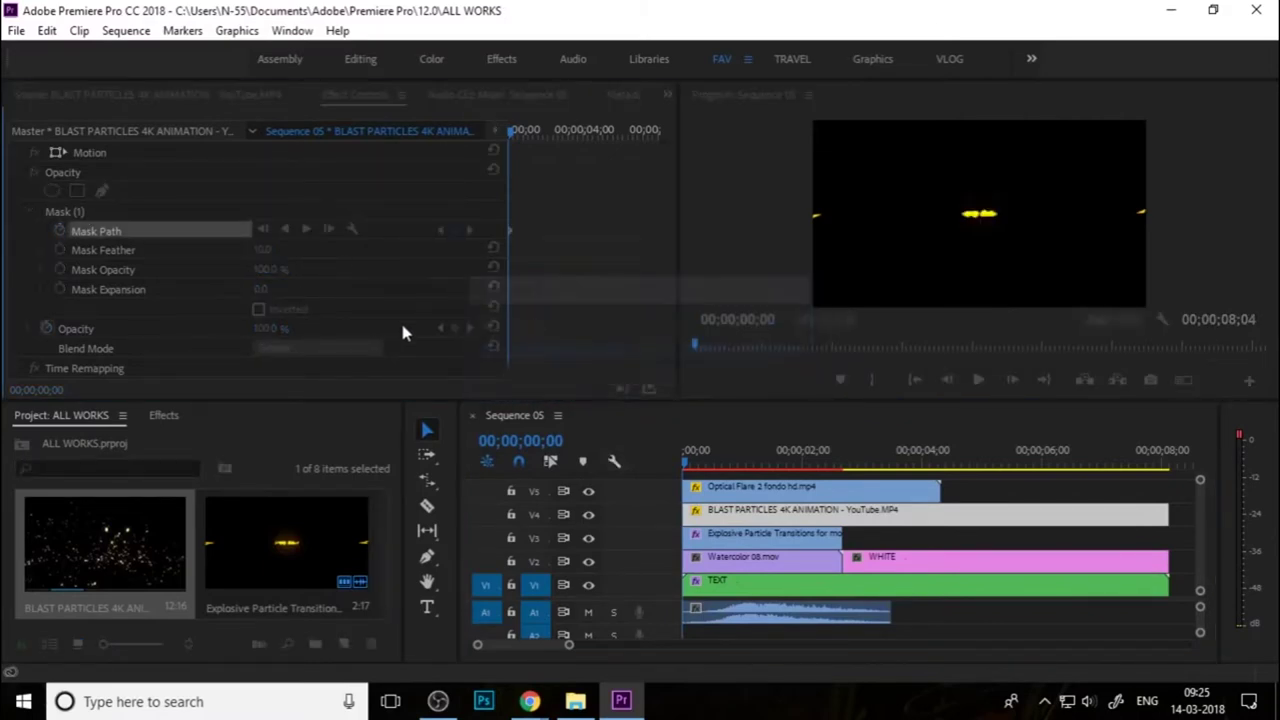
{"action": "left_click", "coordinate": [698, 458]}
{"action": "key", "text": "space"}
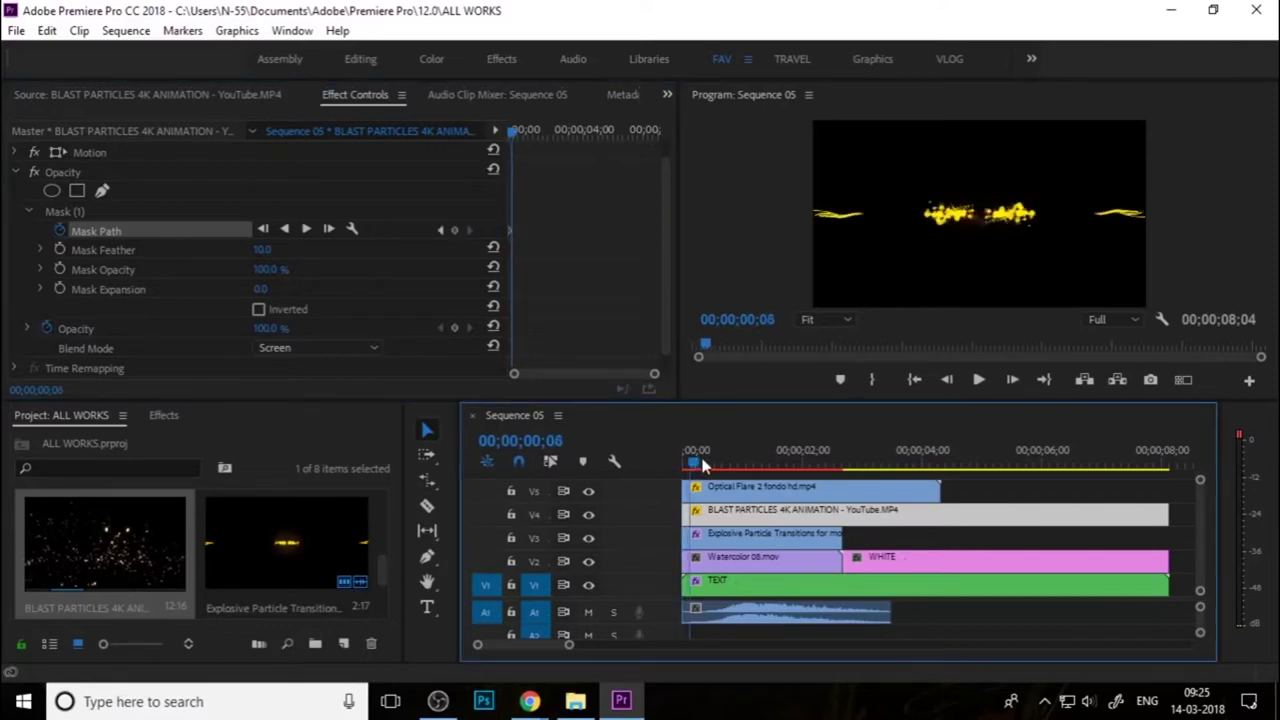
{"action": "left_click", "coordinate": [747, 465]}
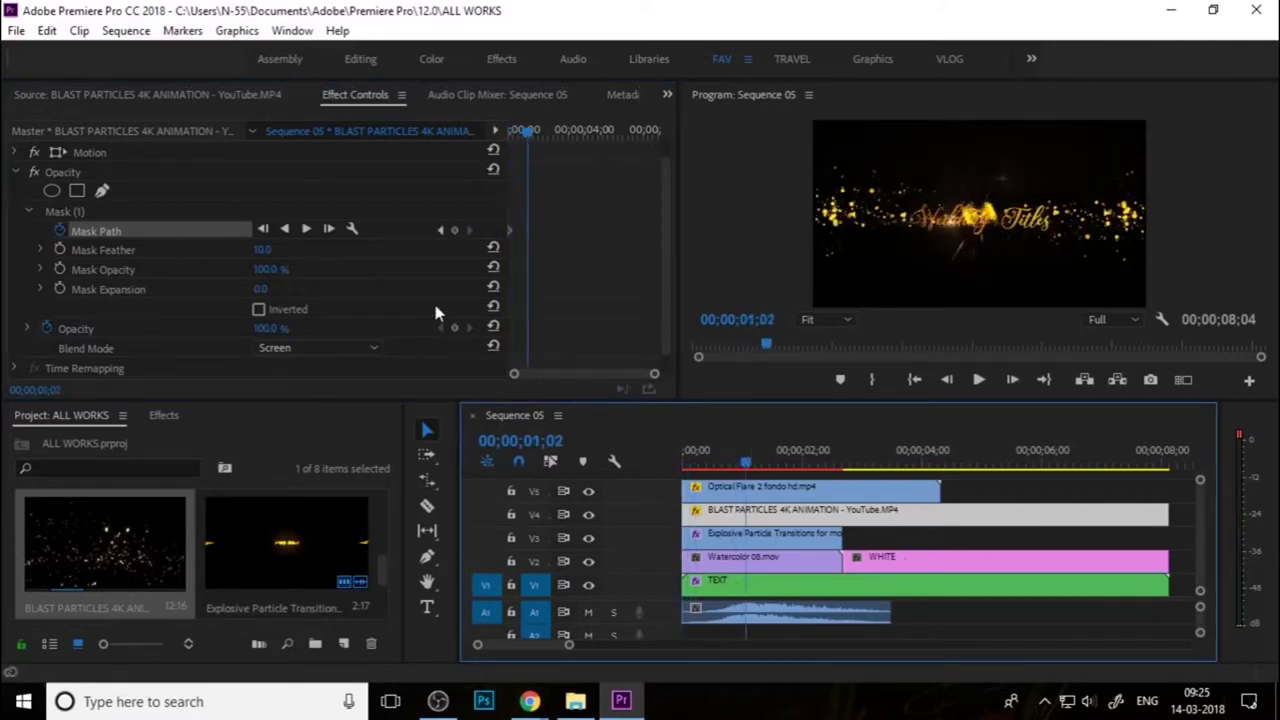
At 75% monitor zoom, stretch the mask to enclose both words of Wedding Titles
{"action": "left_click", "coordinate": [94, 208]}
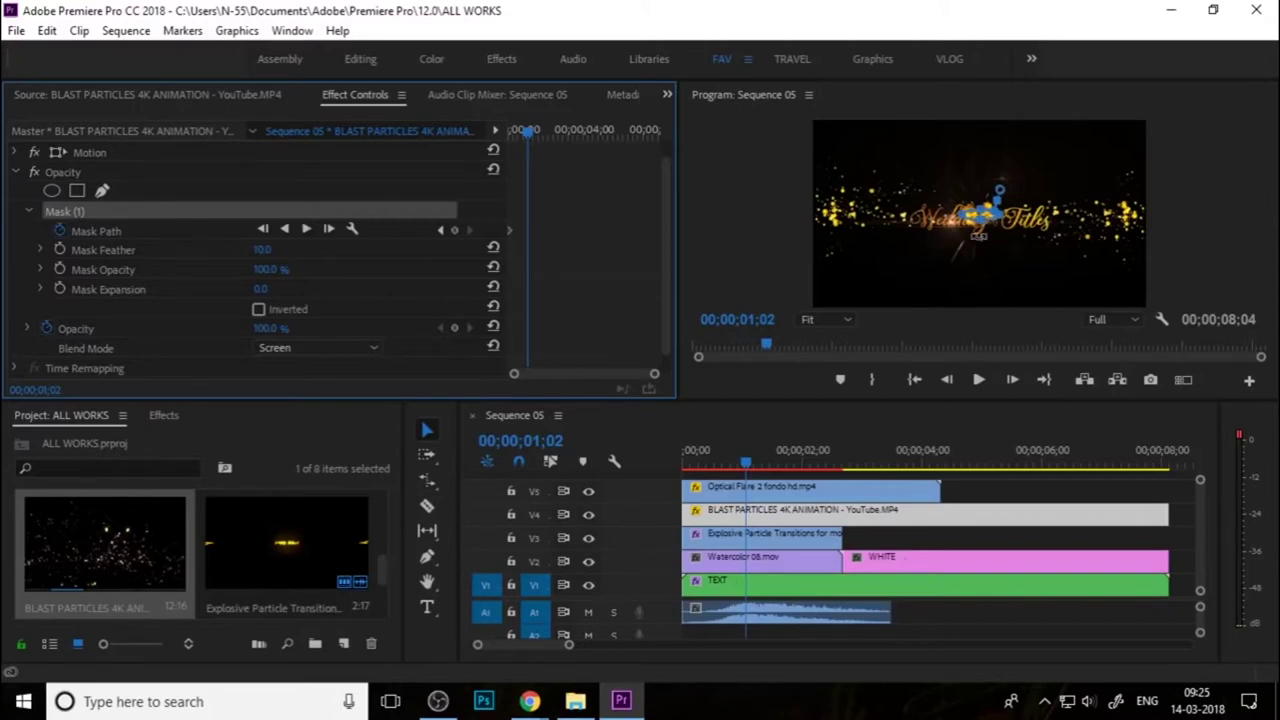
{"action": "left_click", "coordinate": [826, 319]}
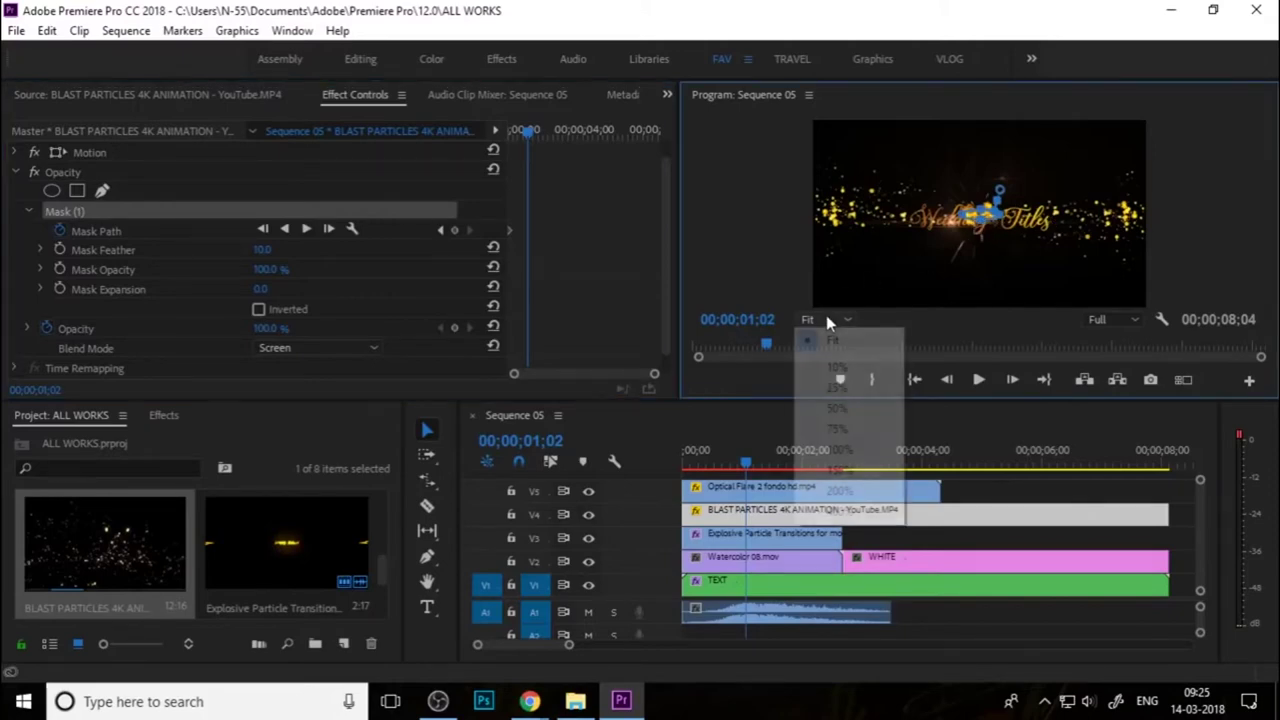
{"action": "left_click", "coordinate": [836, 429]}
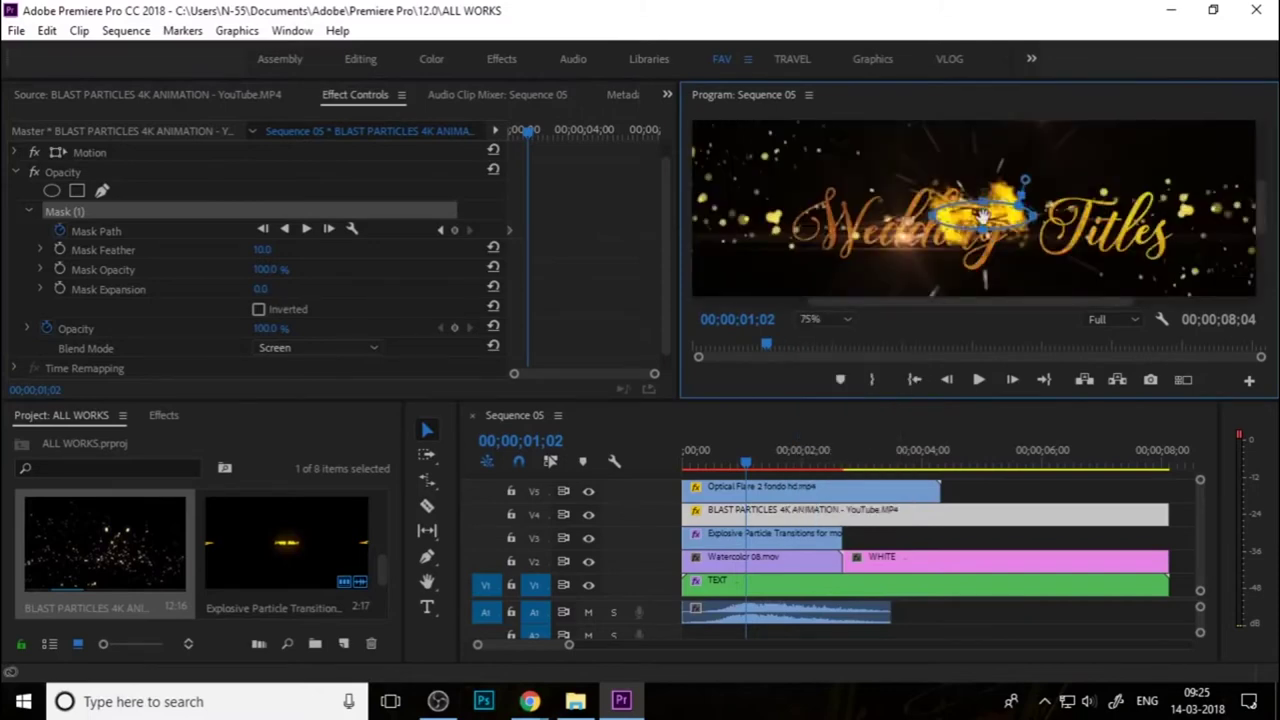
{"action": "left_click_drag", "start_coordinate": [985, 255], "coordinate": [983, 290]}
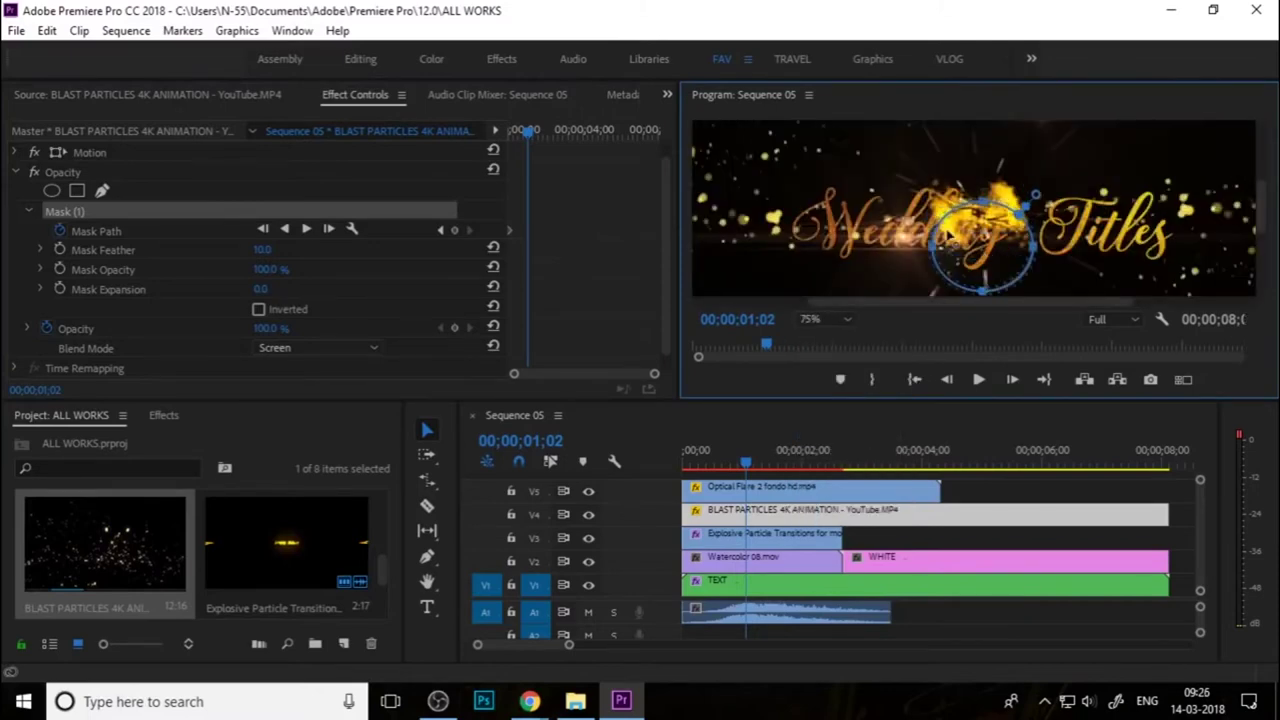
{"action": "key", "text": "ctrl+z"}
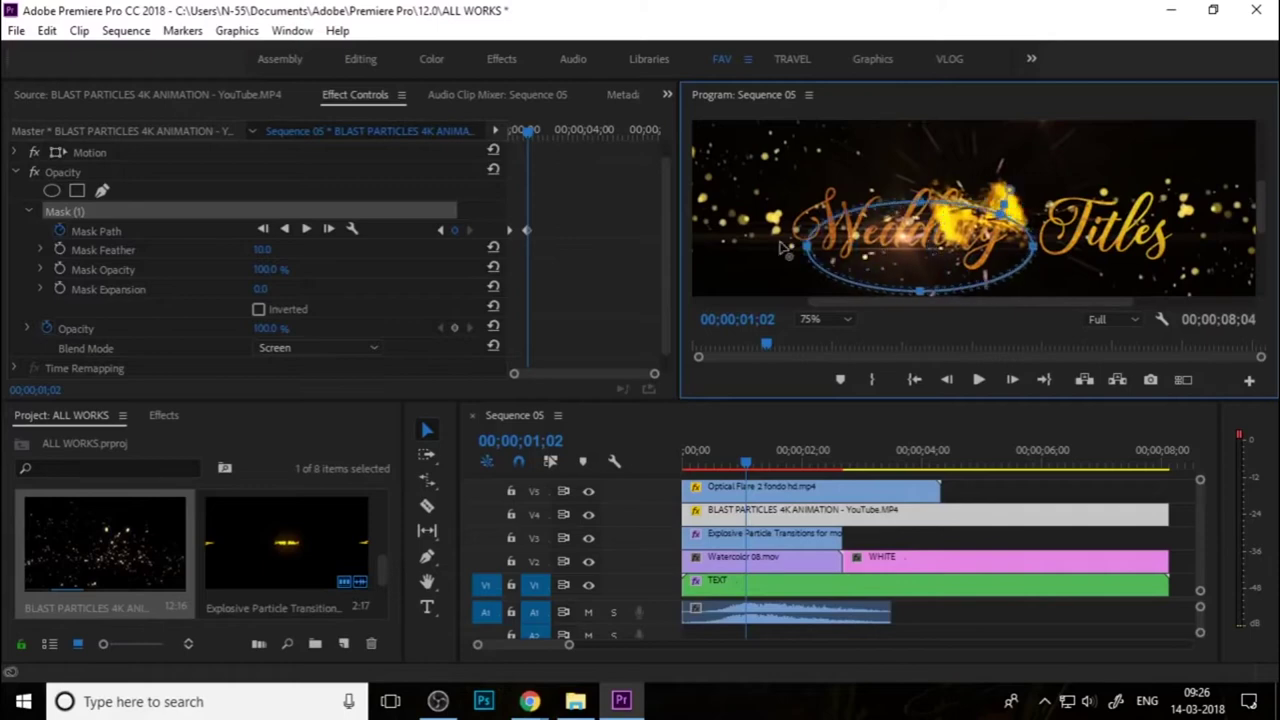
{"action": "left_click_drag", "start_coordinate": [1034, 246], "coordinate": [1197, 247]}
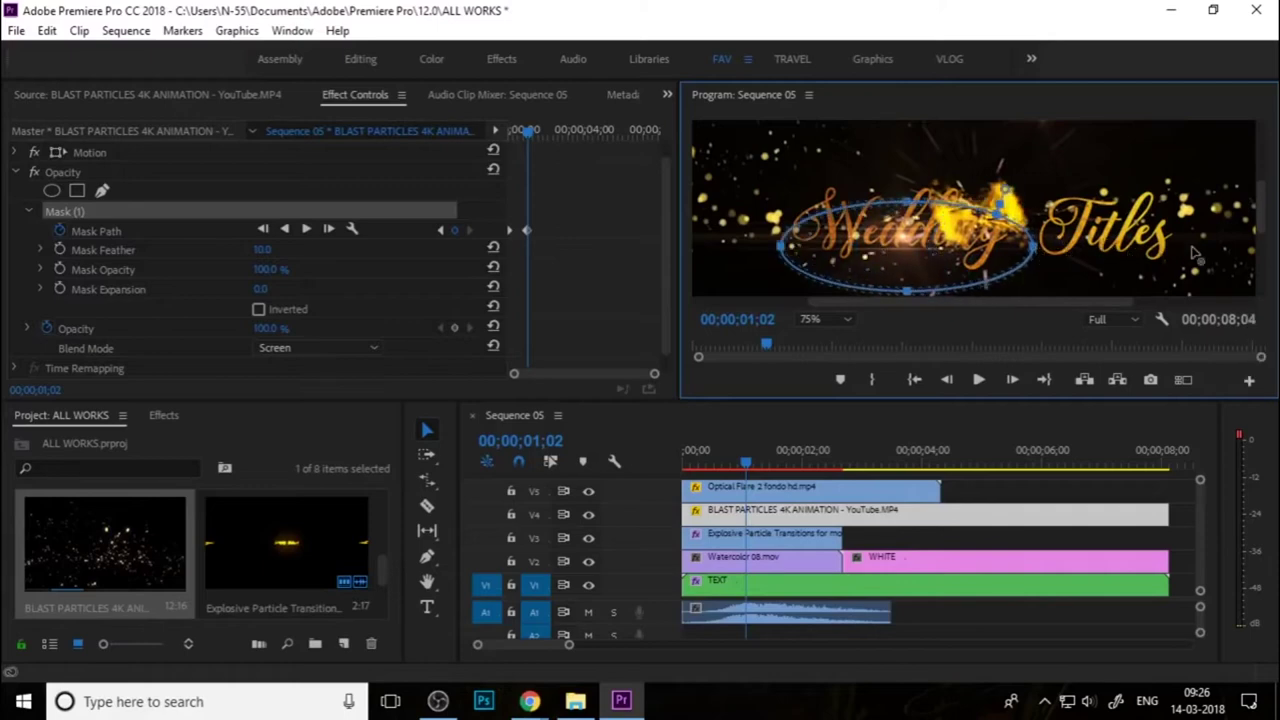
{"action": "left_click_drag", "start_coordinate": [988, 203], "coordinate": [990, 140]}
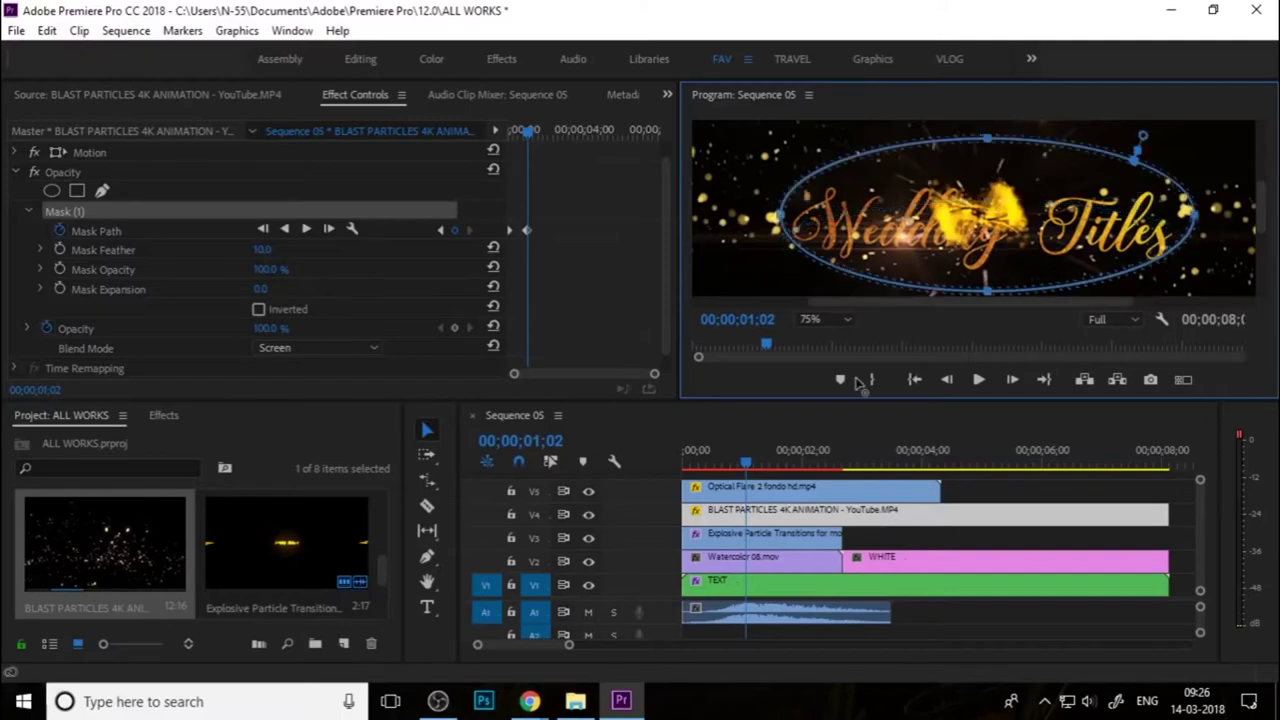
Back at Fit, refine the wide ellipse around the title and raise Mask Feather to 195
{"action": "left_click", "coordinate": [822, 319]}
{"action": "left_click", "coordinate": [838, 337]}
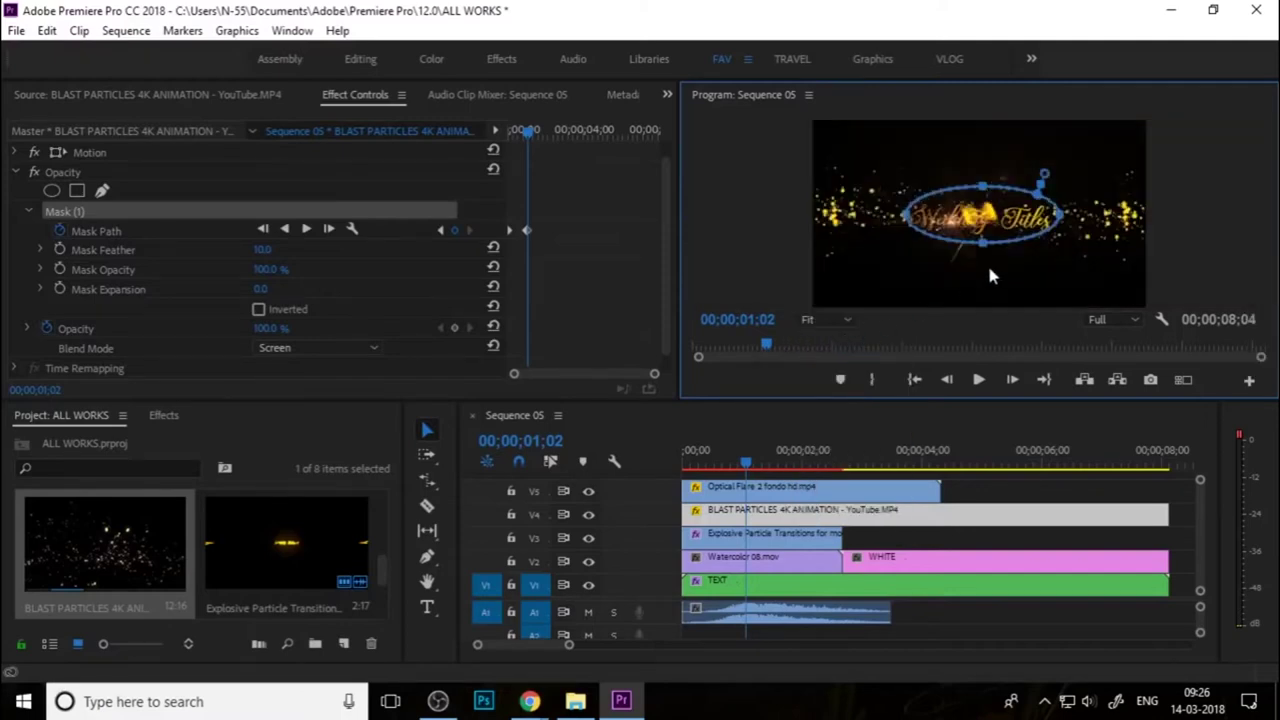
{"action": "left_click_drag", "start_coordinate": [985, 243], "coordinate": [988, 283]}
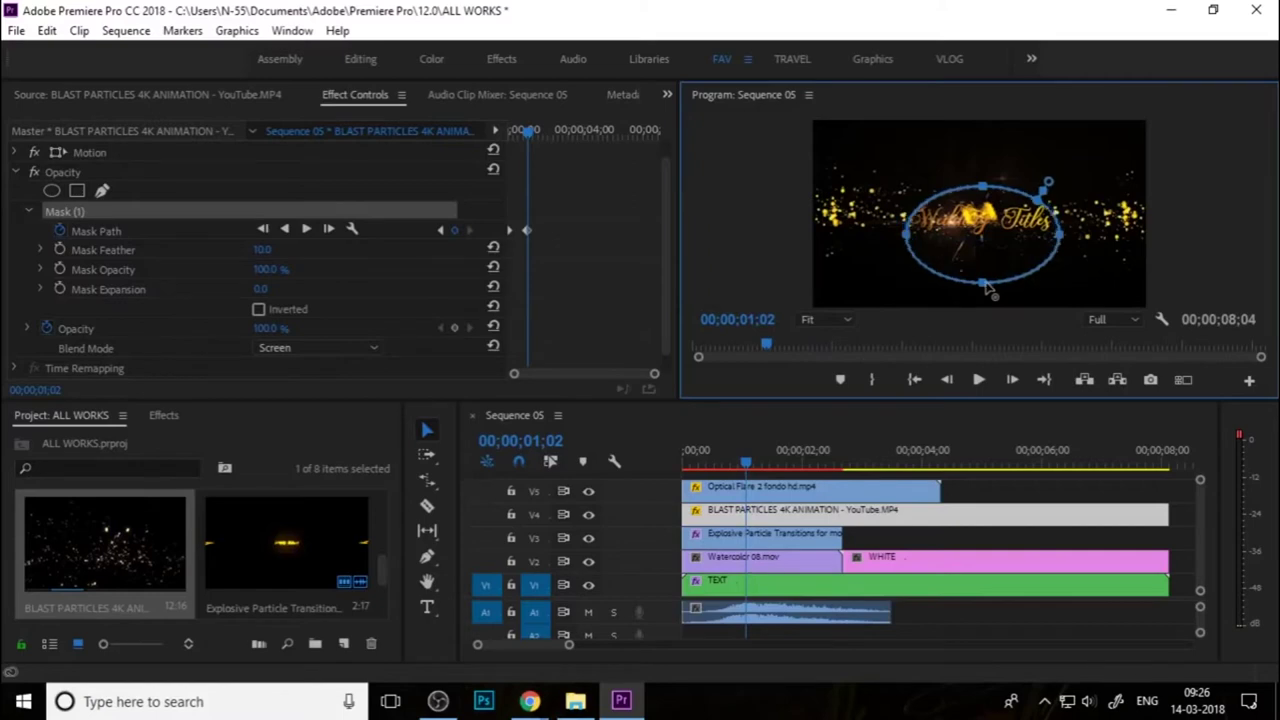
{"action": "left_click_drag", "start_coordinate": [984, 187], "coordinate": [985, 160]}
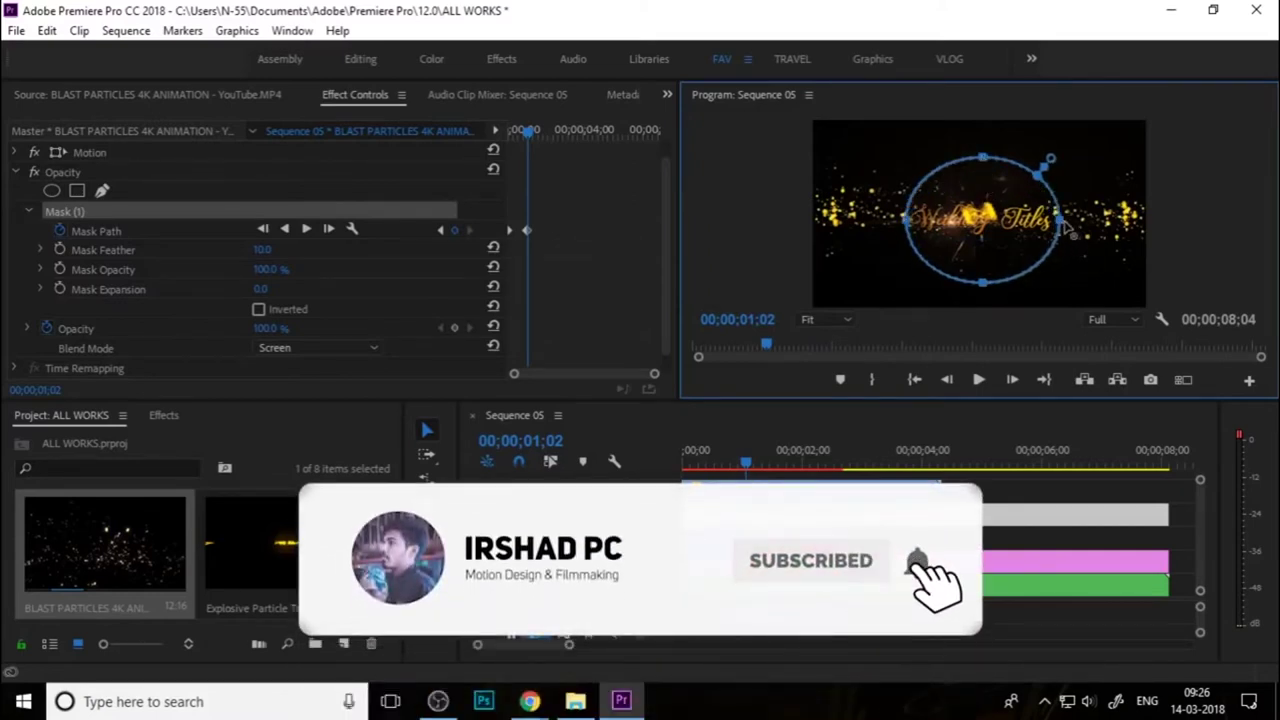
{"action": "left_click_drag", "start_coordinate": [1125, 228], "coordinate": [1136, 221]}
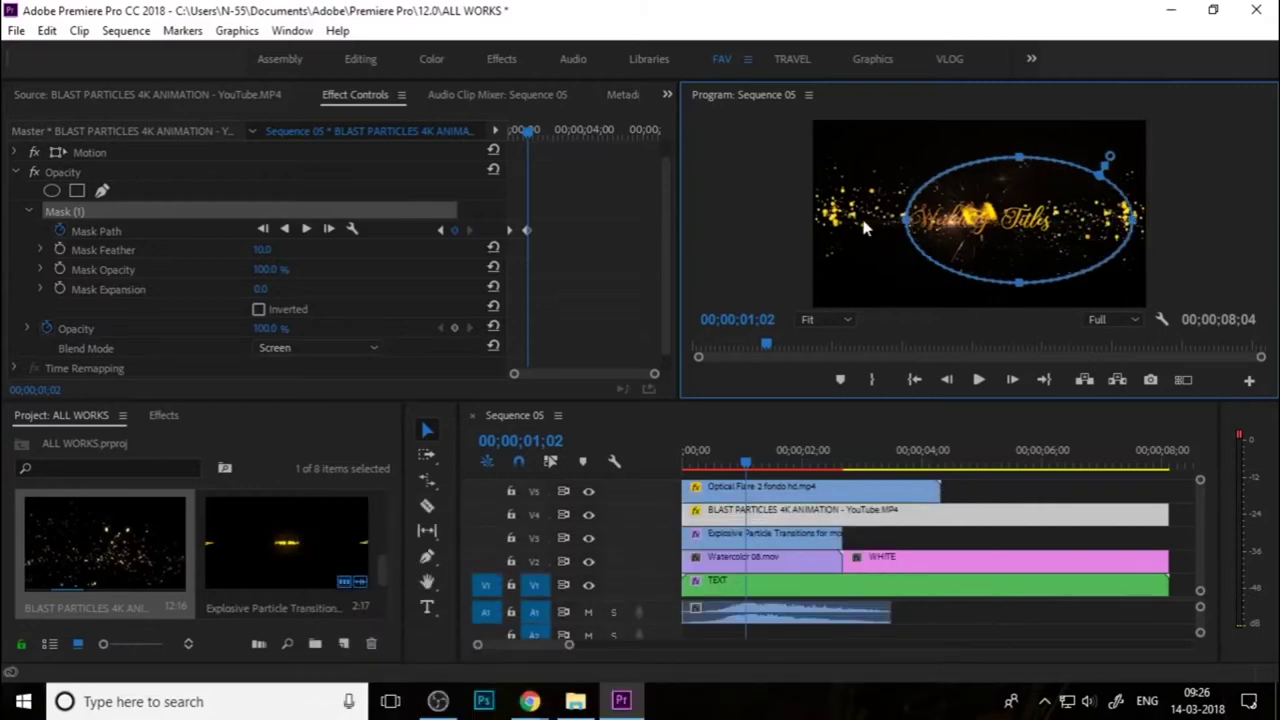
{"action": "left_click_drag", "start_coordinate": [905, 229], "coordinate": [812, 218]}
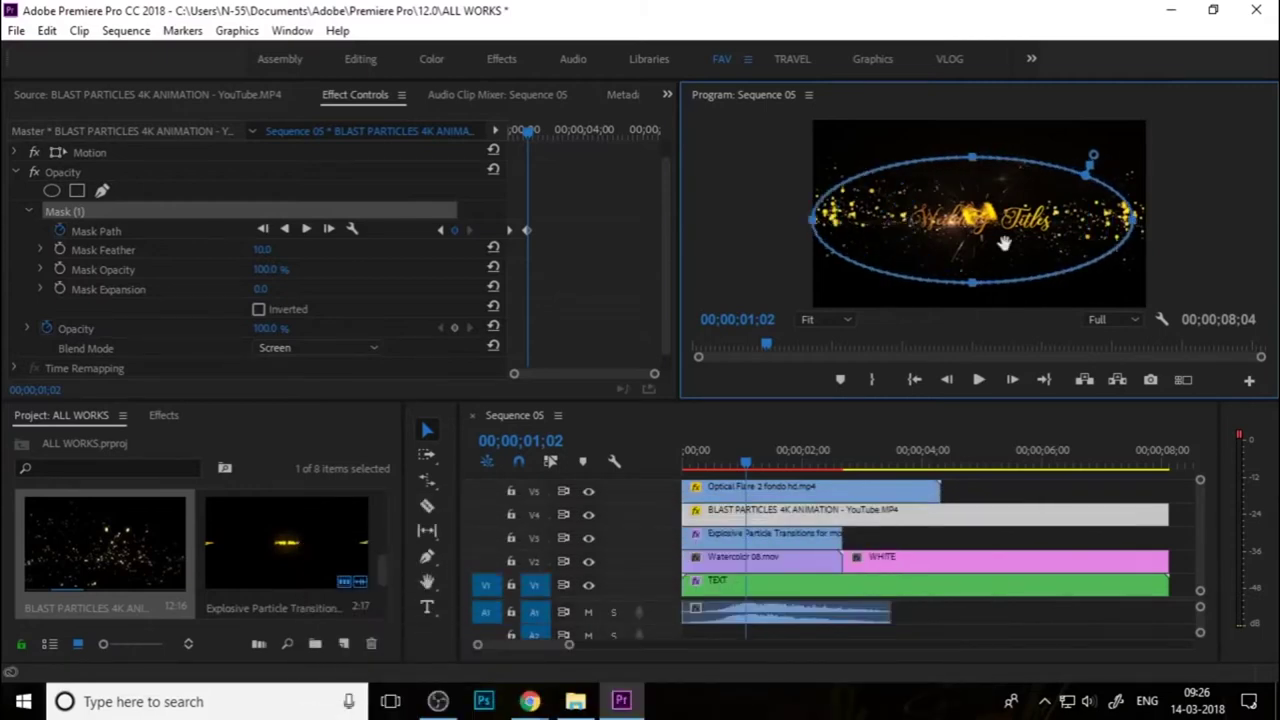
{"action": "left_click_drag", "start_coordinate": [975, 293], "coordinate": [975, 305]}
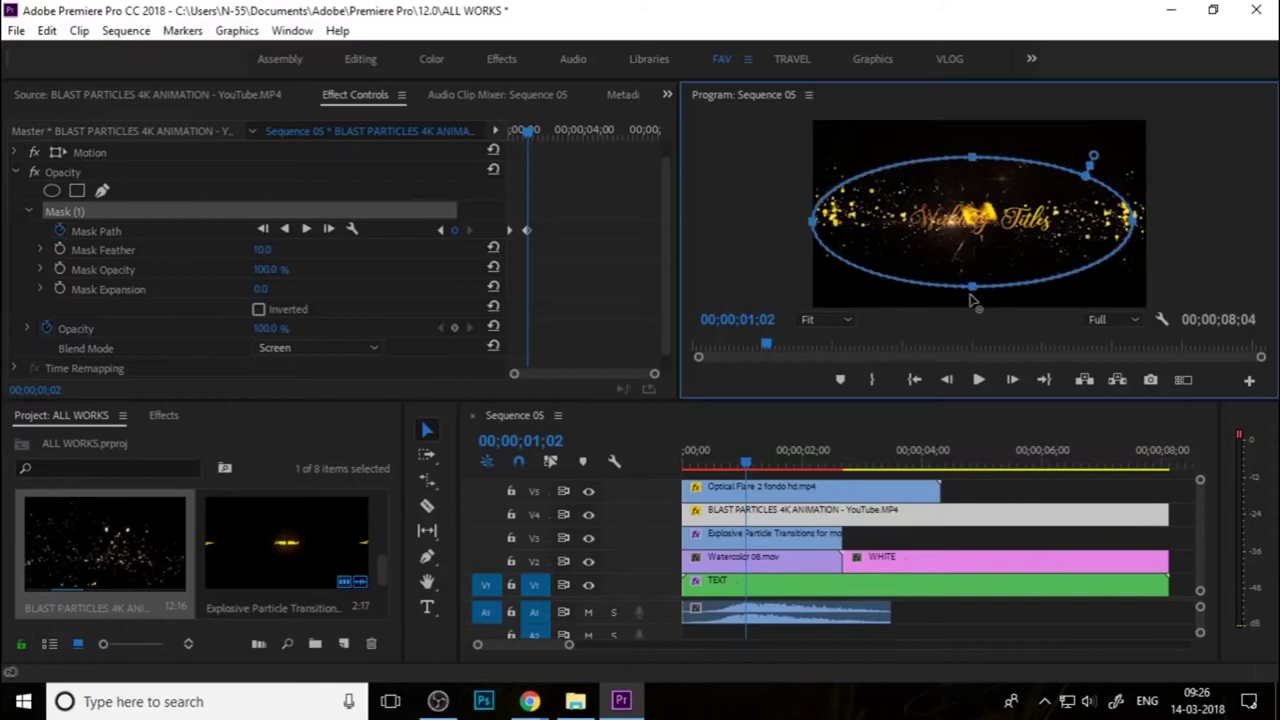
{"action": "left_click_drag", "start_coordinate": [972, 154], "coordinate": [972, 146]}
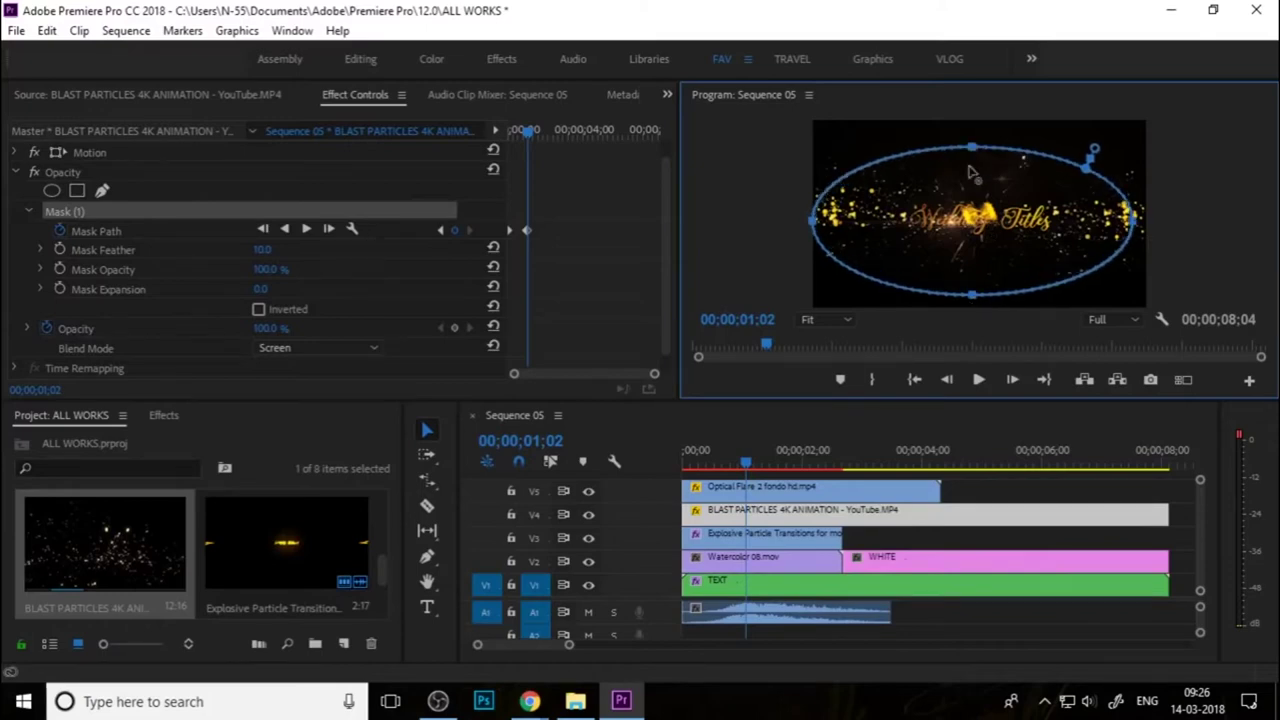
{"action": "left_click", "coordinate": [248, 267]}
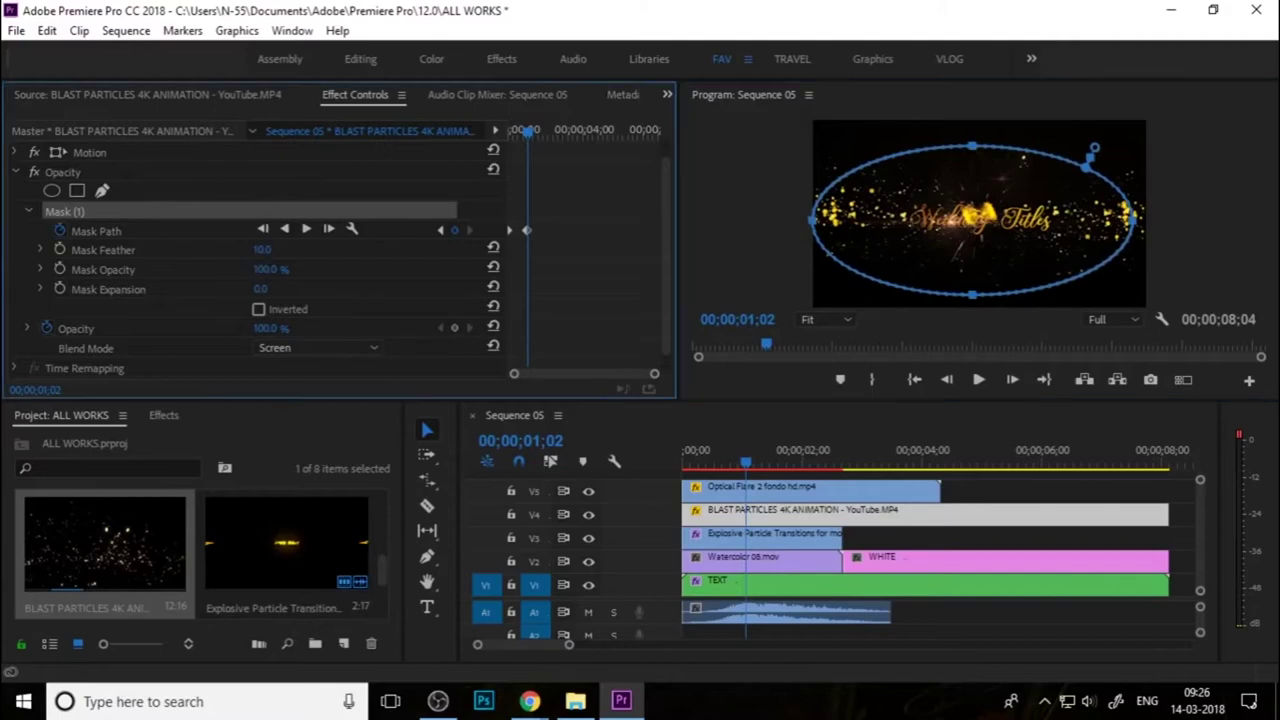
{"action": "left_click_drag", "start_coordinate": [1094, 147], "coordinate": [1104, 128]}
Pull the mask ellipse's left, top, bottom and right vertices inward to make it flatter and narrower
{"action": "left_click", "coordinate": [322, 176]}
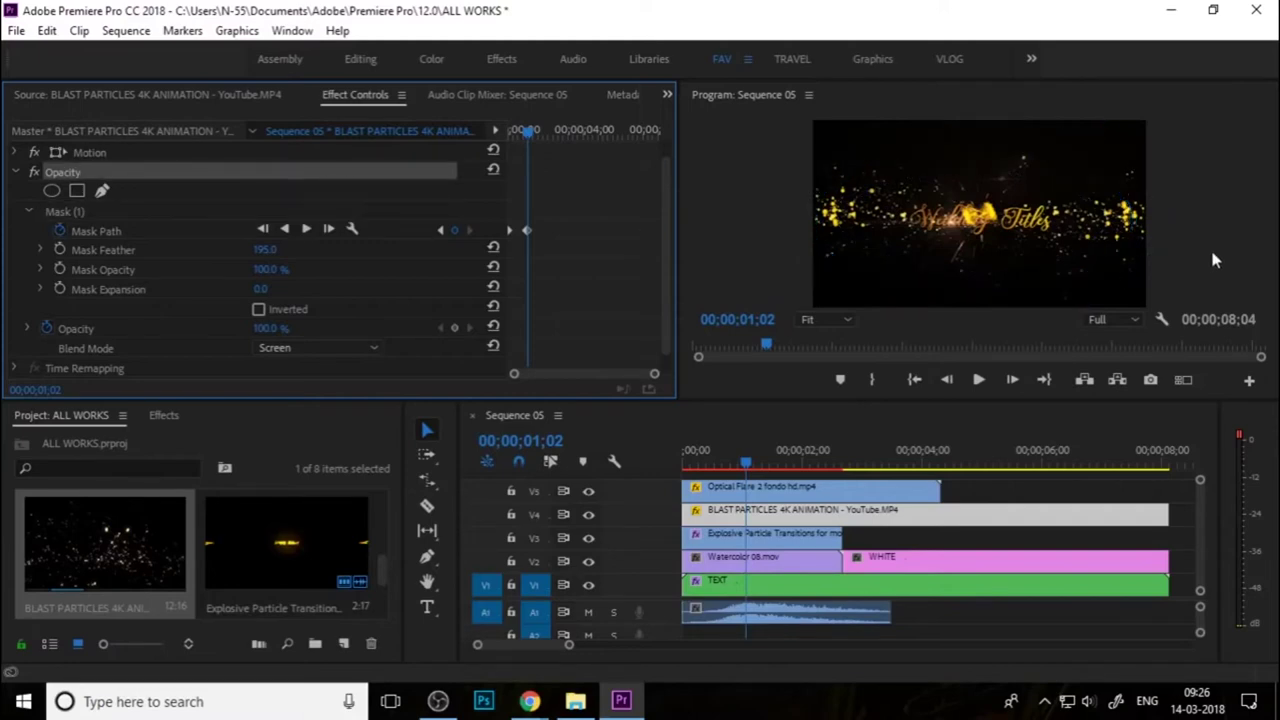
{"action": "left_click", "coordinate": [100, 213]}
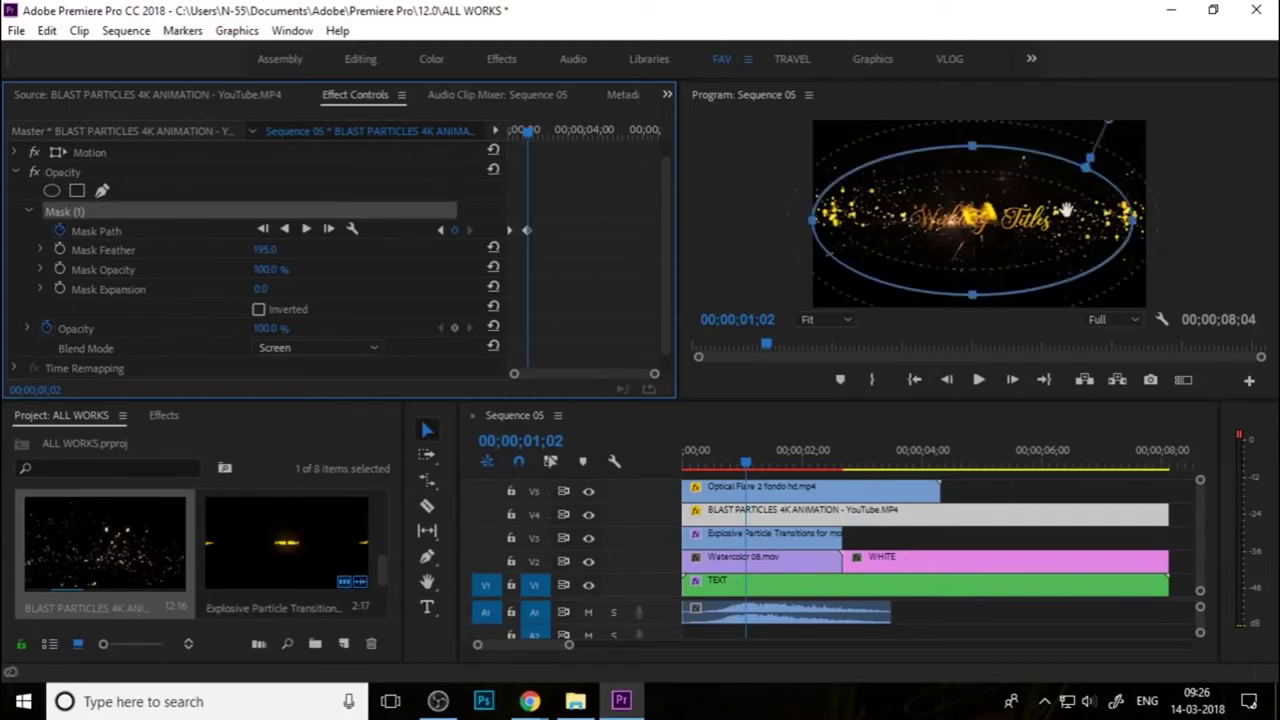
{"action": "left_click_drag", "start_coordinate": [815, 222], "coordinate": [843, 228]}
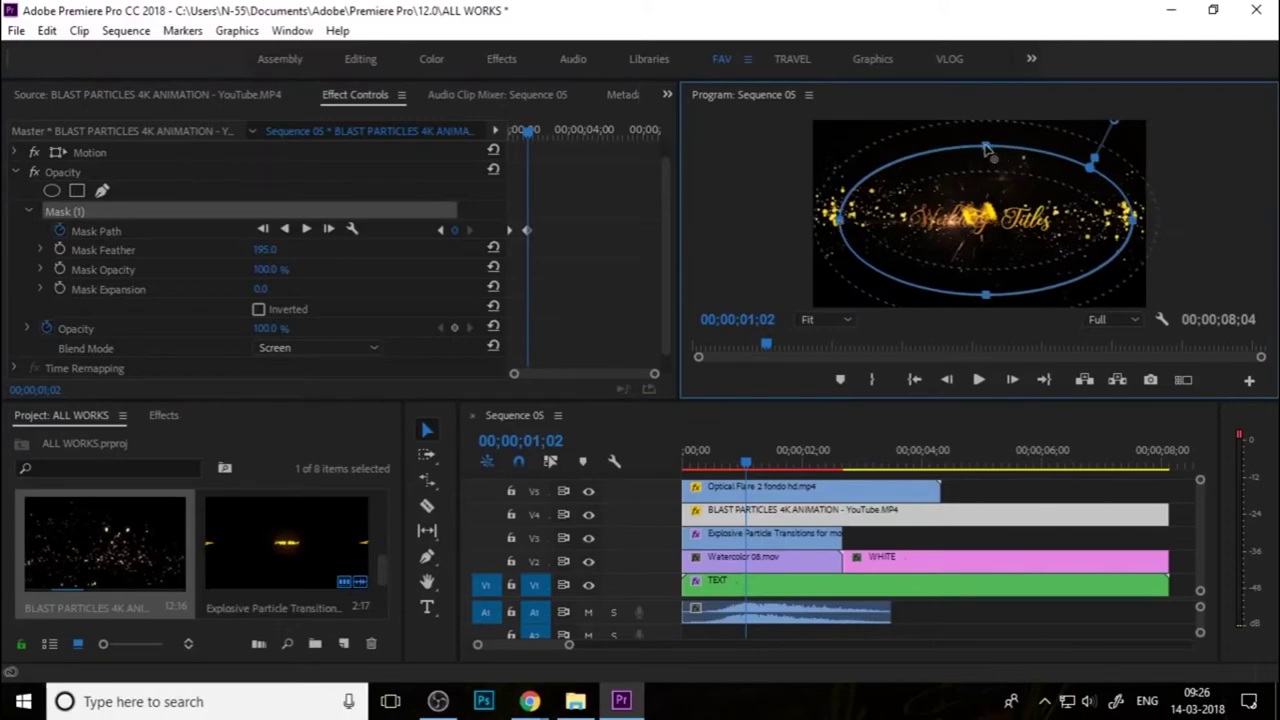
{"action": "left_click_drag", "start_coordinate": [984, 160], "coordinate": [984, 171]}
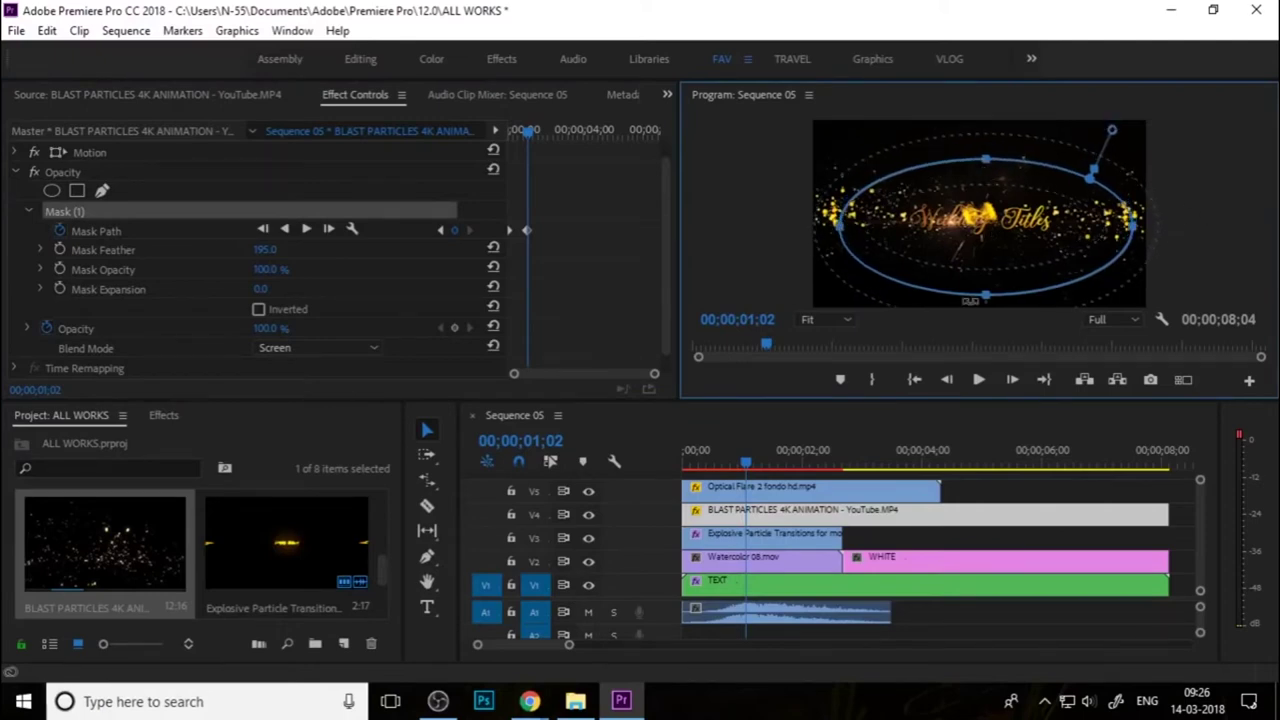
{"action": "left_click_drag", "start_coordinate": [988, 293], "coordinate": [988, 285]}
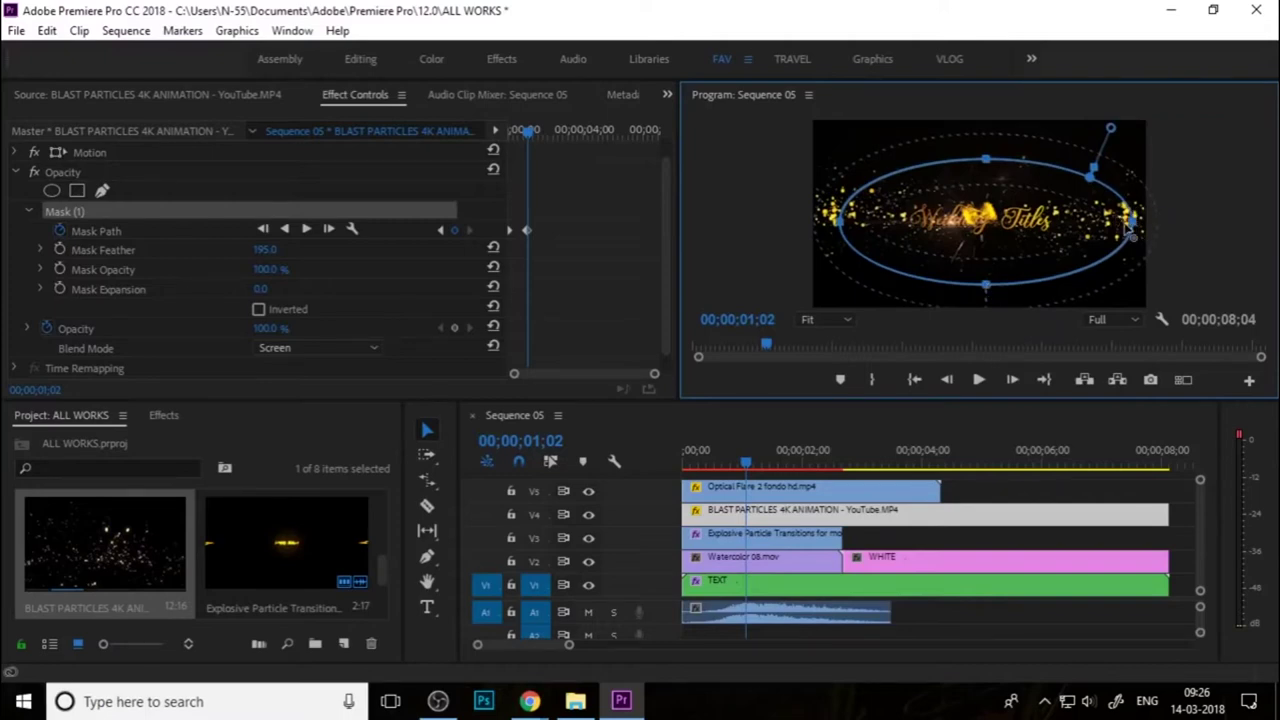
{"action": "left_click_drag", "start_coordinate": [1133, 220], "coordinate": [1113, 228]}
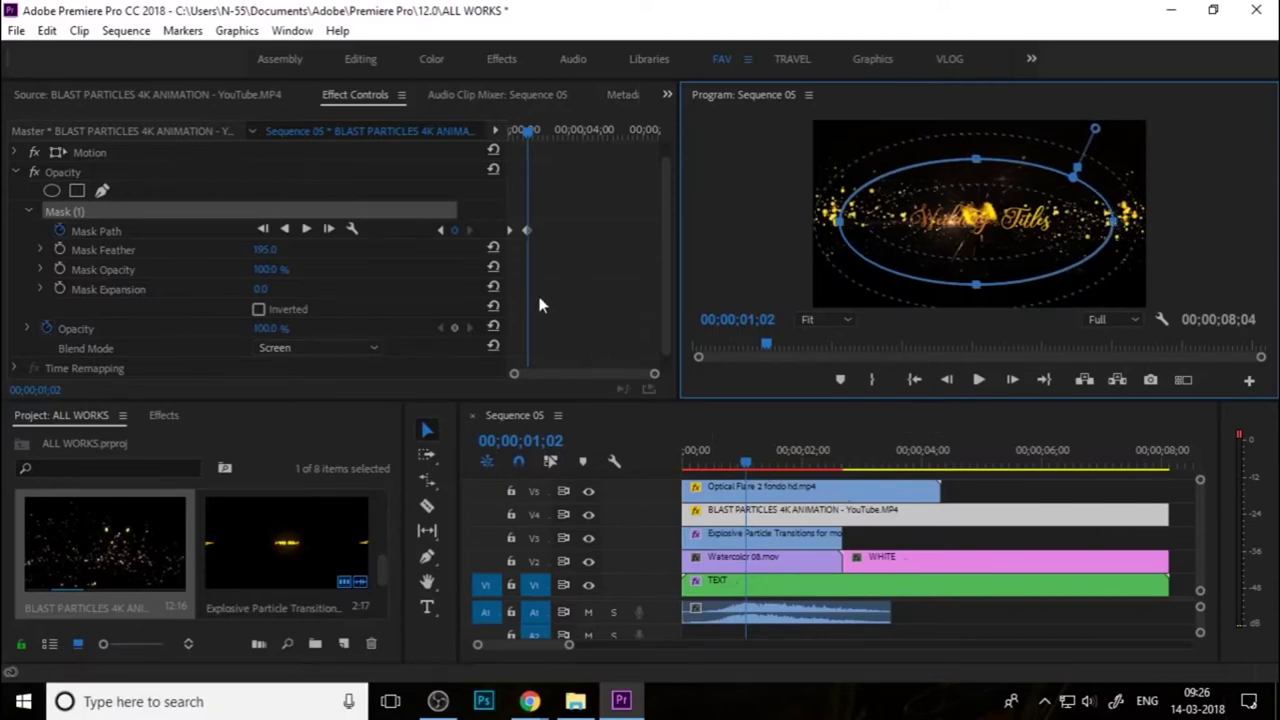
Retime the Mask Path keyframe in Effect Controls and play the masked particle animation
{"action": "left_click_drag", "start_coordinate": [532, 236], "coordinate": [578, 240]}
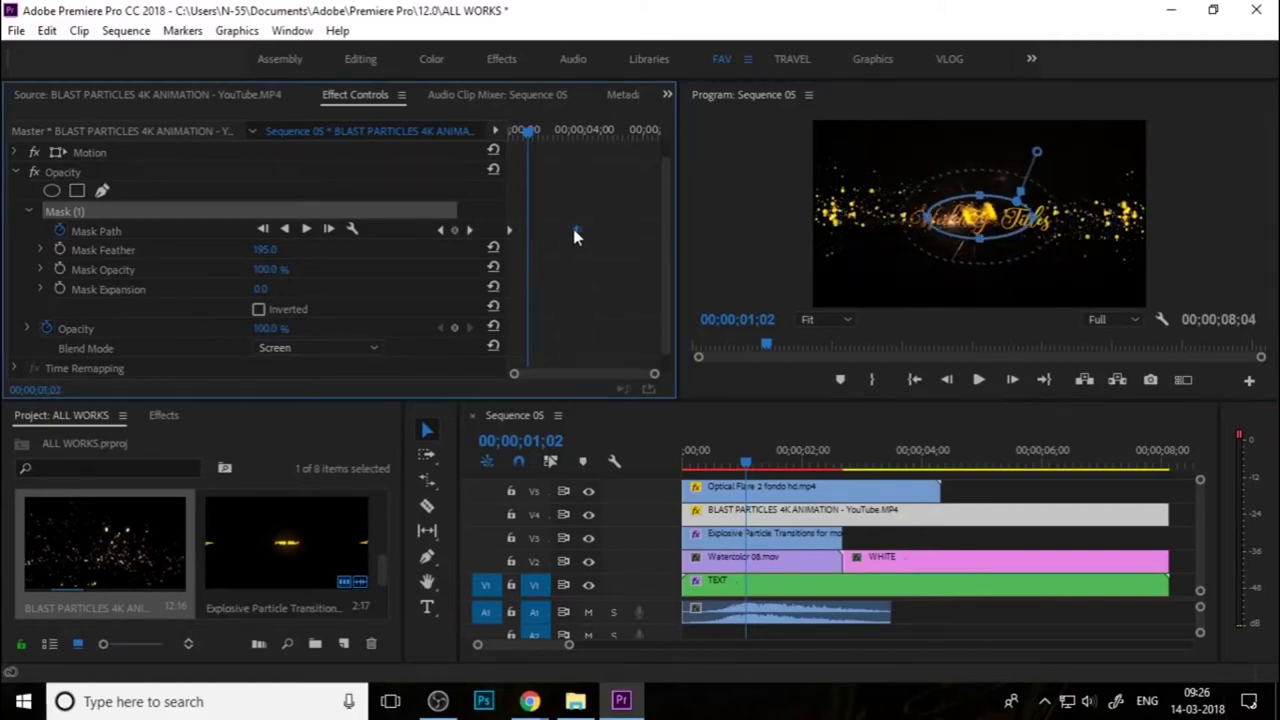
{"action": "left_click_drag", "start_coordinate": [570, 231], "coordinate": [547, 231]}
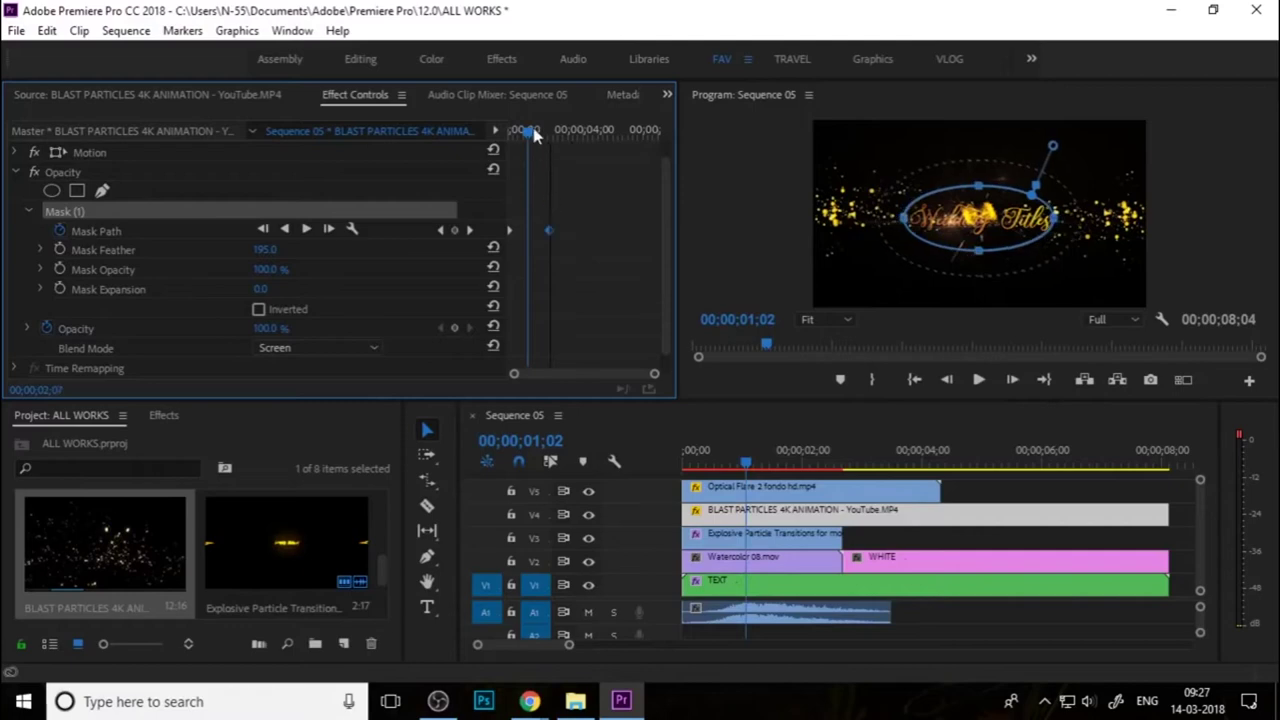
{"action": "left_click_drag", "start_coordinate": [528, 130], "coordinate": [489, 153]}
{"action": "key", "text": "space"}
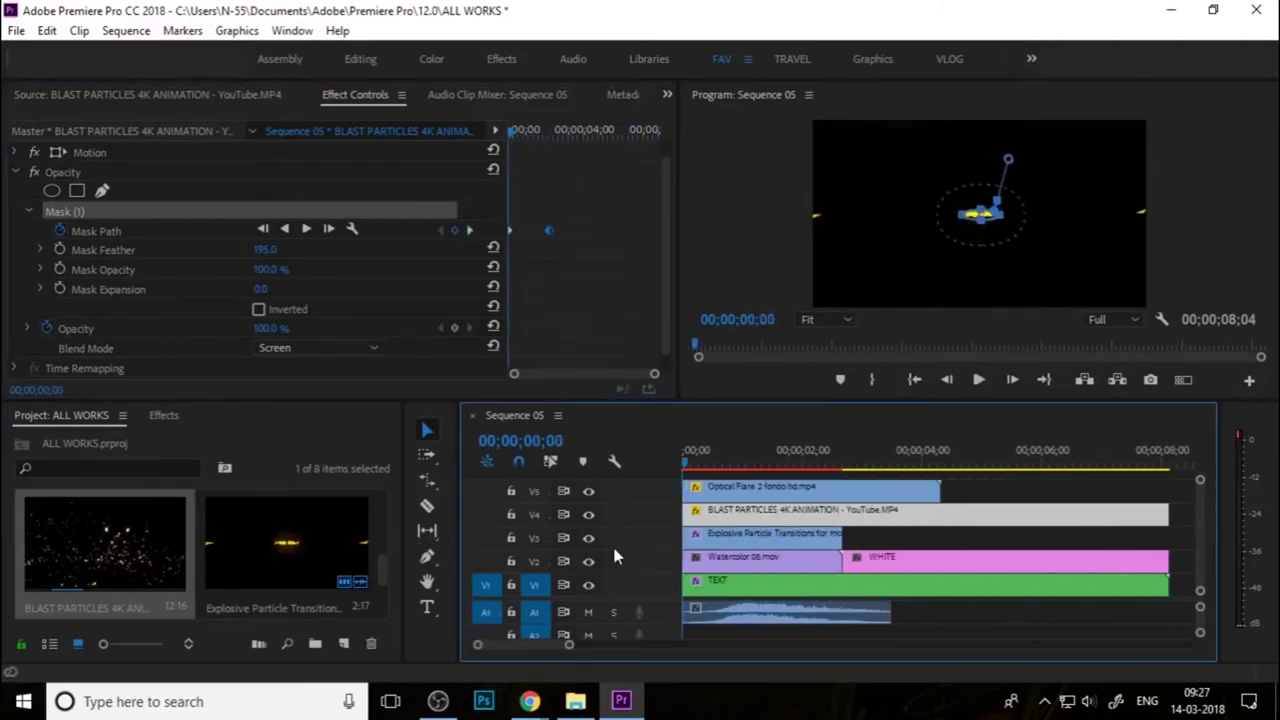
Preview the title reveal, including full-size in a maximized Program Monitor, then restore the layout
{"action": "key", "text": "space"}
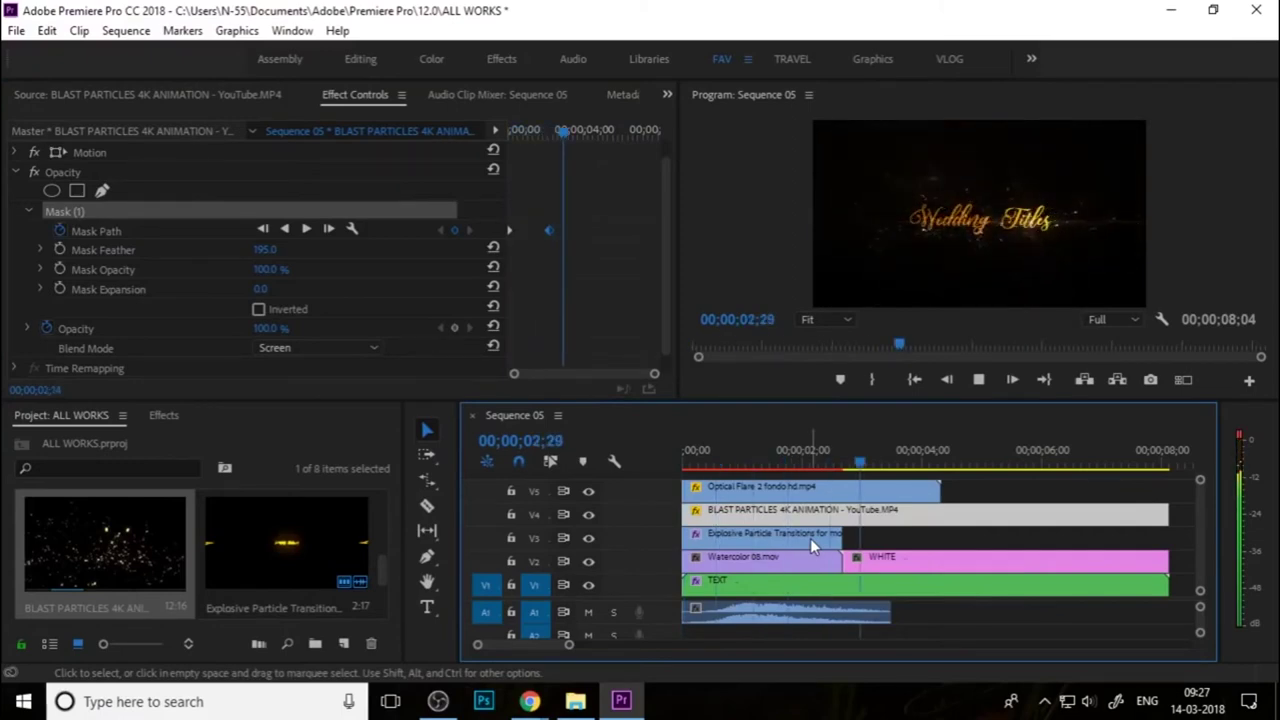
{"action": "key", "text": "space"}
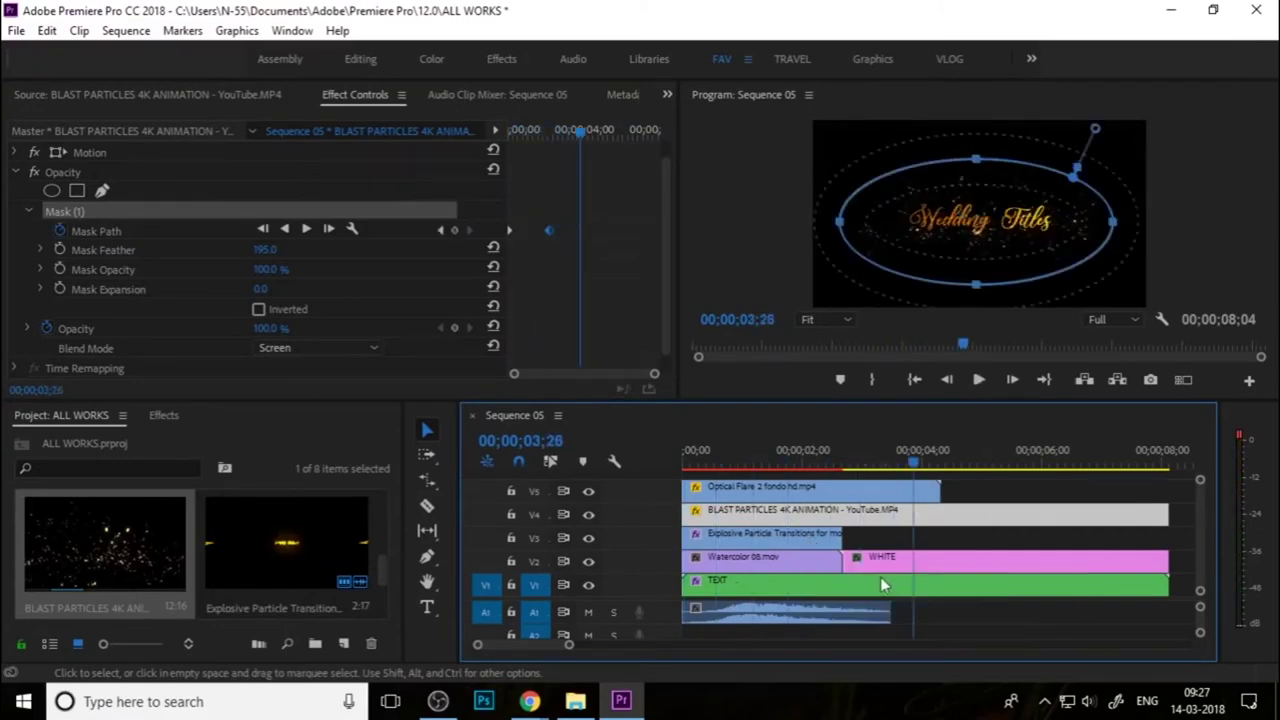
{"action": "left_click", "coordinate": [1183, 224]}
{"action": "left_click", "coordinate": [118, 188]}
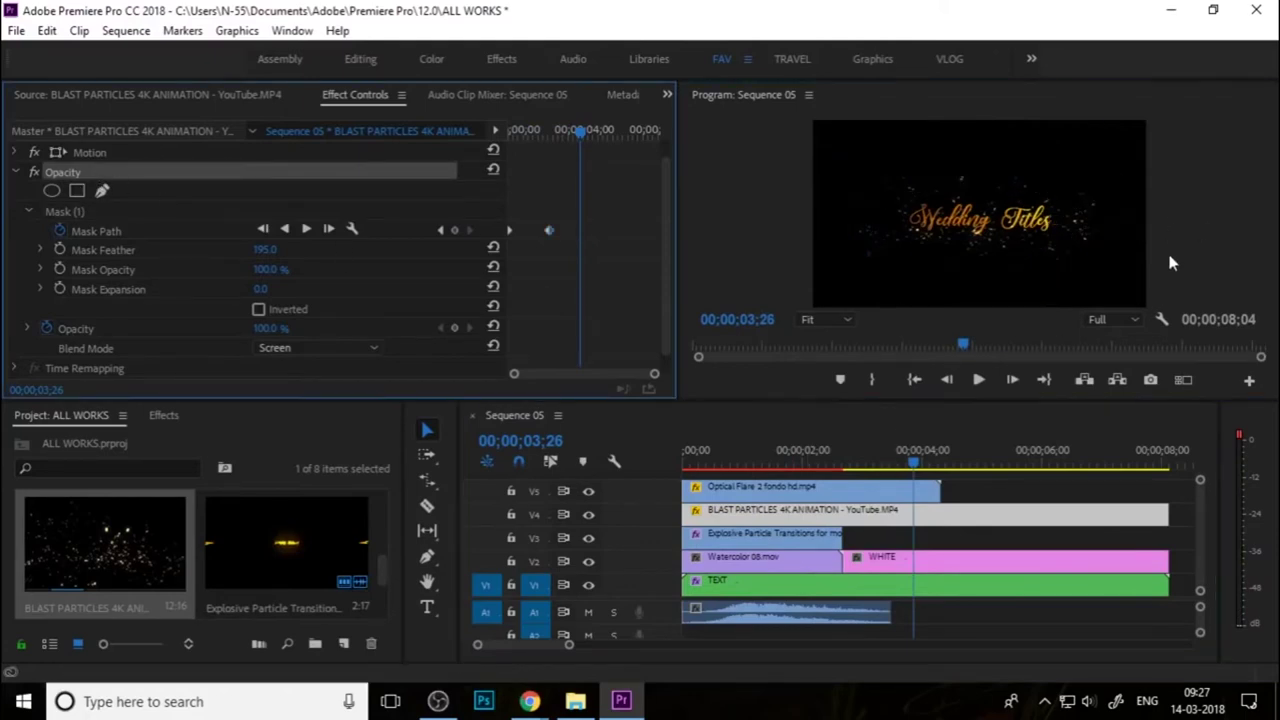
{"action": "key", "text": "grave"}
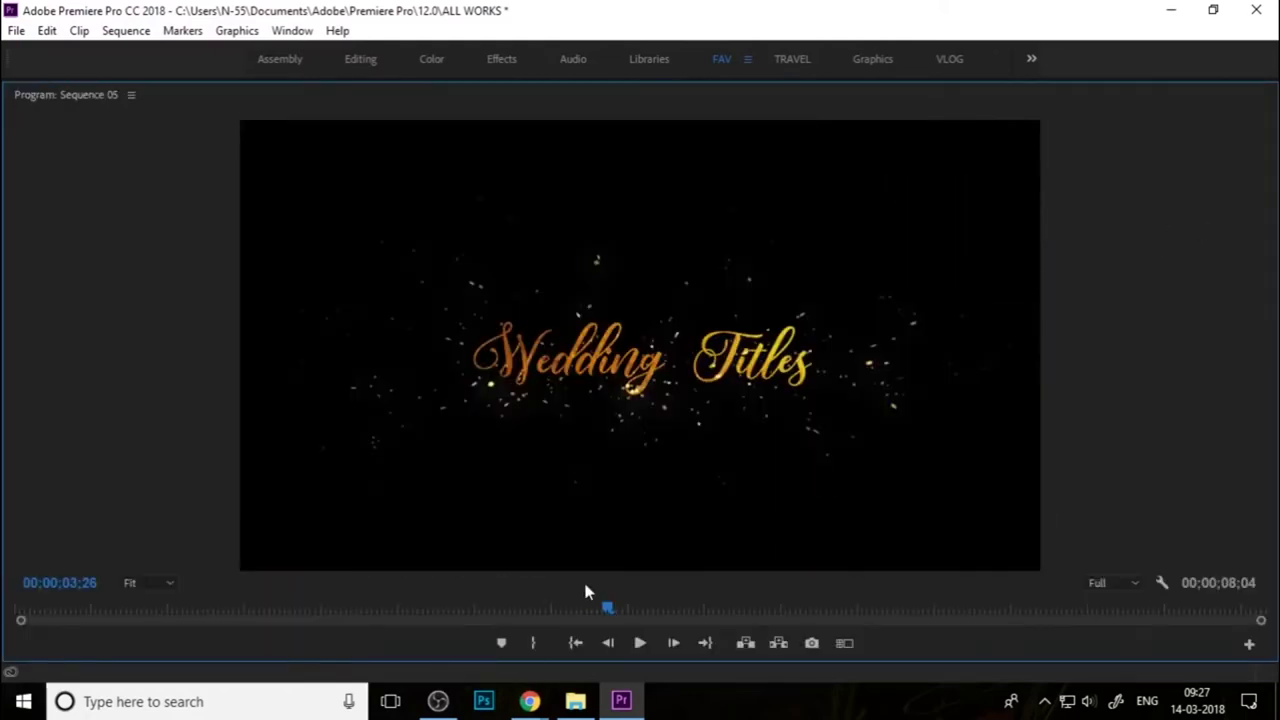
{"action": "left_click", "coordinate": [641, 645]}
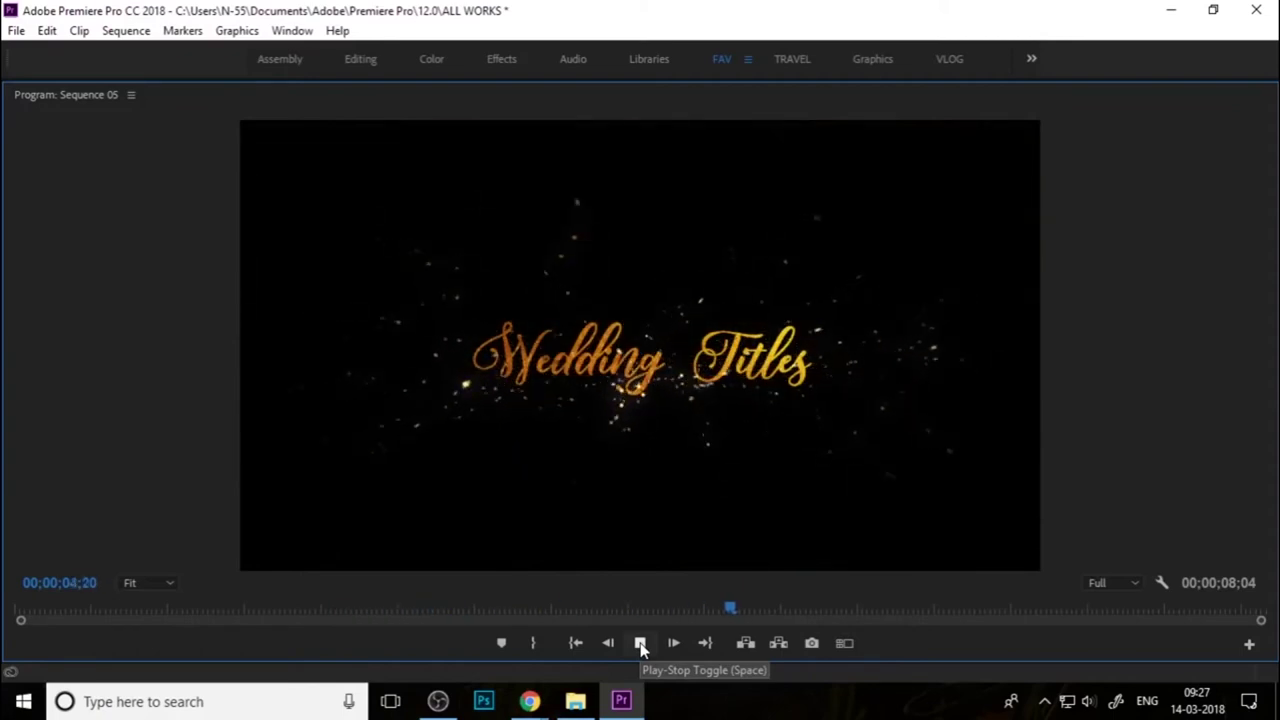
{"action": "left_click", "coordinate": [640, 645]}
{"action": "key", "text": "grave"}
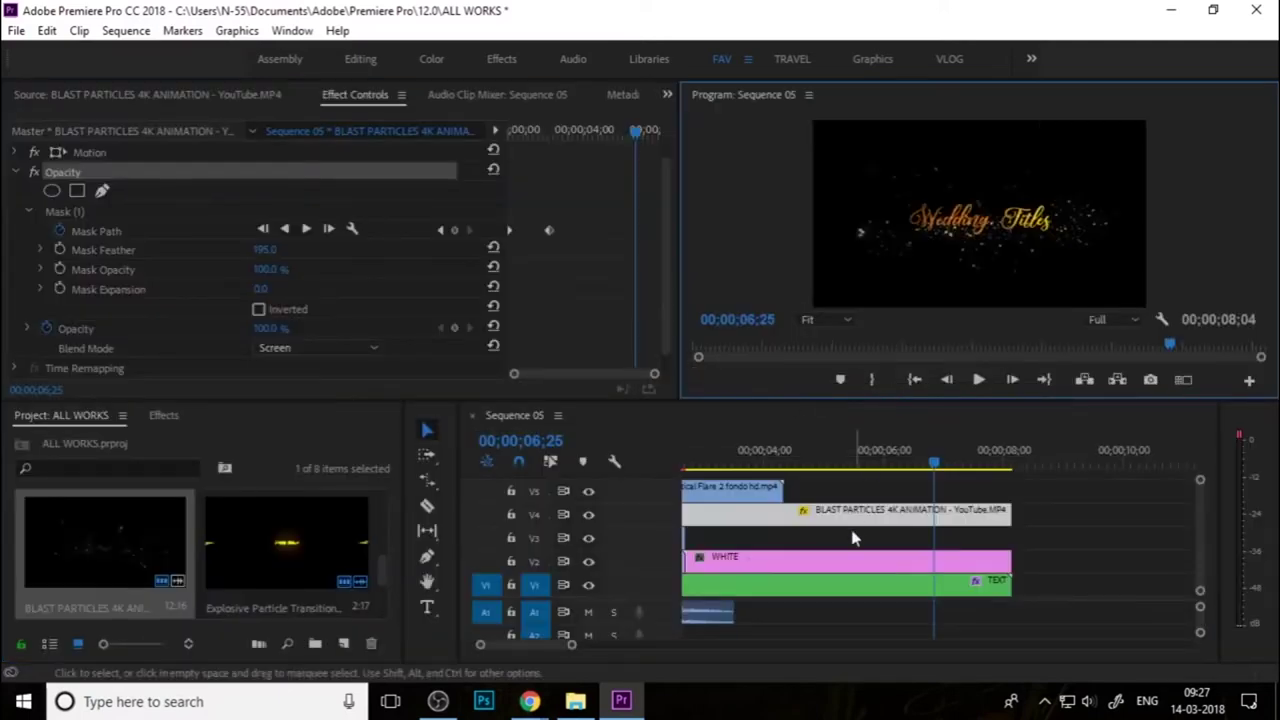
Select the TEXT clip, collapse its Track Matte Key and Opacity settings, and show the Effects panel
{"action": "key", "text": "backslash"}
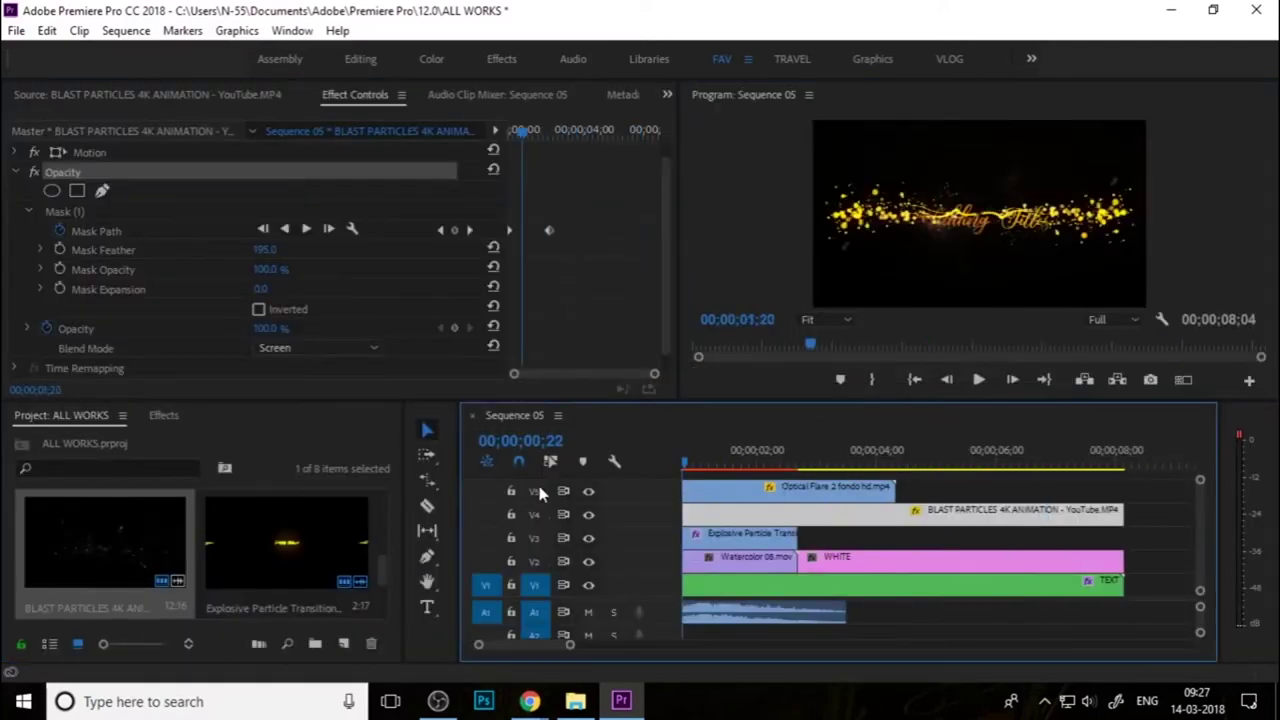
{"action": "key", "text": "Home"}
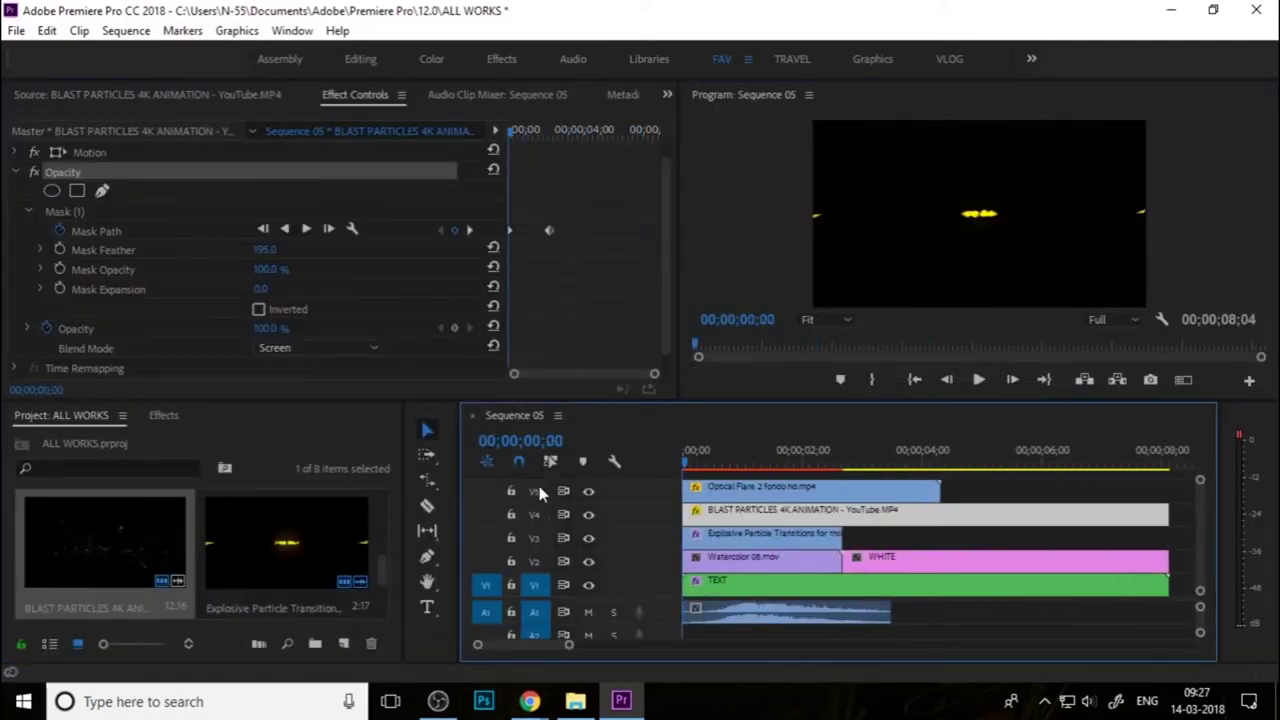
{"action": "left_click", "coordinate": [732, 578]}
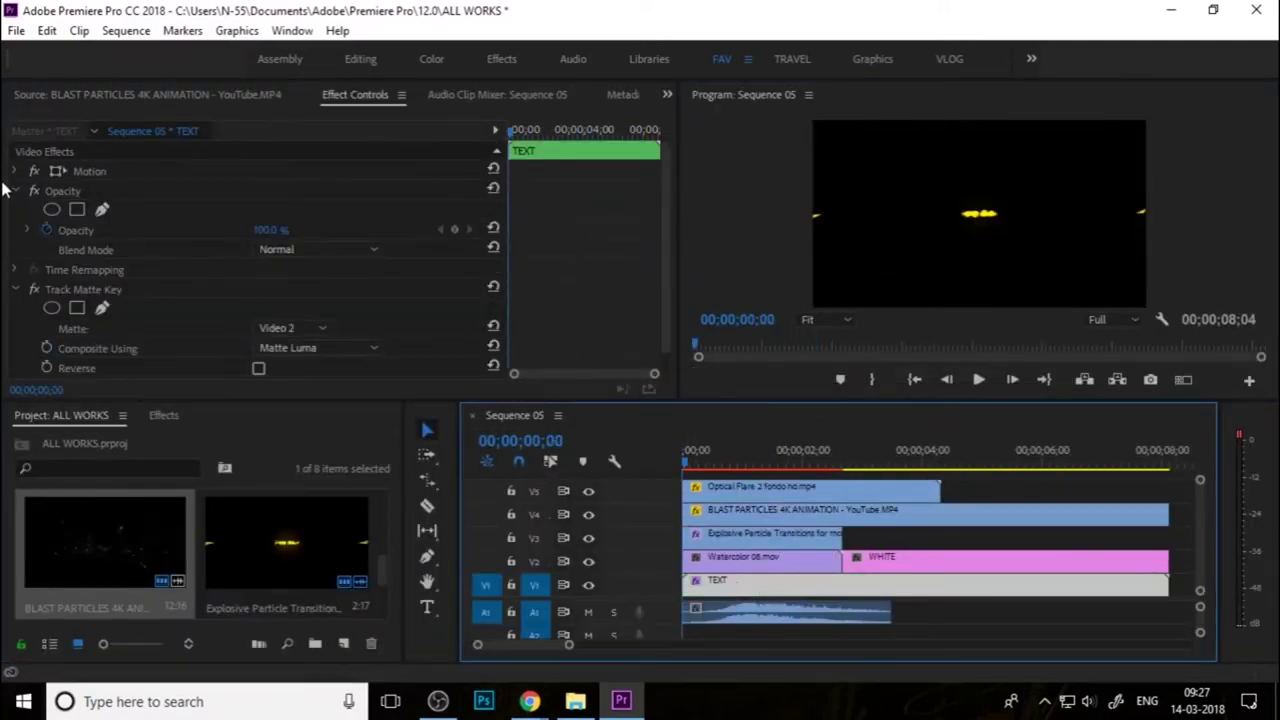
{"action": "left_click", "coordinate": [18, 289]}
{"action": "left_click", "coordinate": [14, 194]}
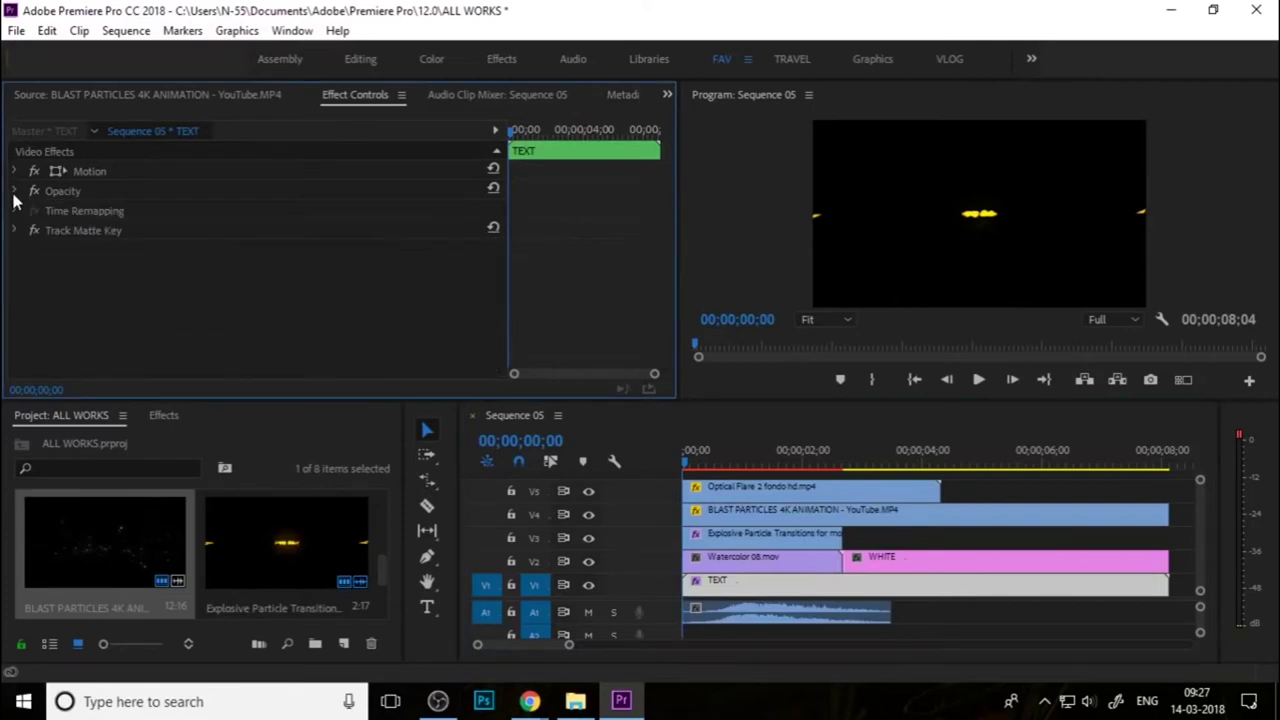
{"action": "left_click", "coordinate": [162, 415]}
{"action": "scroll", "coordinate": [140, 580], "scroll_direction": "up", "scroll_amount": 5}
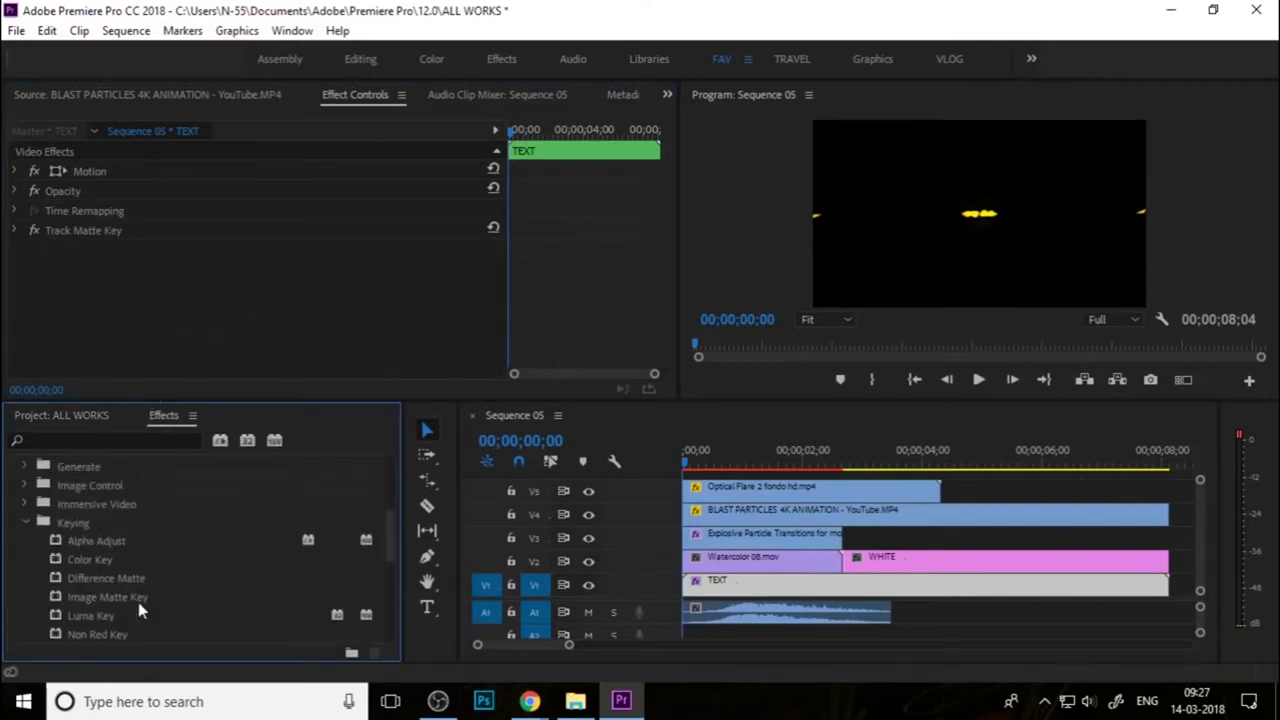
Apply Distort > Turbulent Displace to the TEXT clip on V1
{"action": "left_click", "coordinate": [27, 541]}
{"action": "scroll", "coordinate": [98, 550], "scroll_direction": "up", "scroll_amount": 3}
{"action": "scroll", "coordinate": [98, 543], "scroll_direction": "up", "scroll_amount": 2}
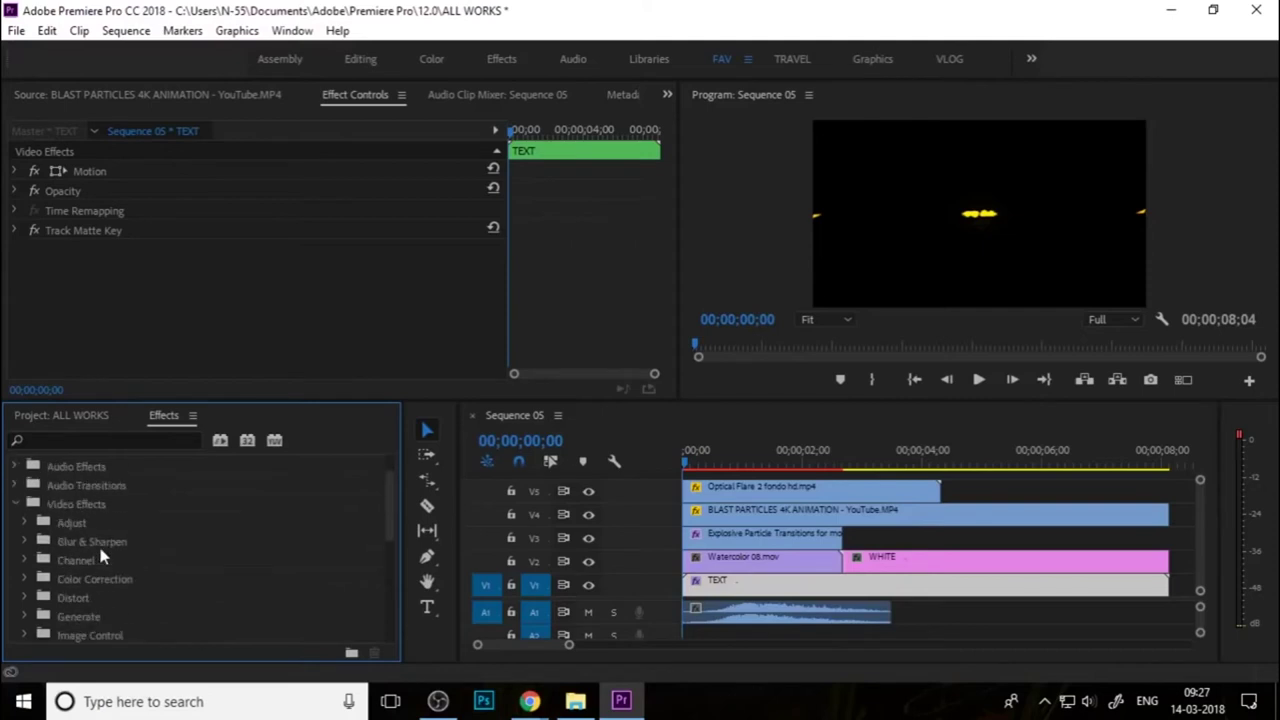
{"action": "scroll", "coordinate": [98, 560], "scroll_direction": "down", "scroll_amount": 5}
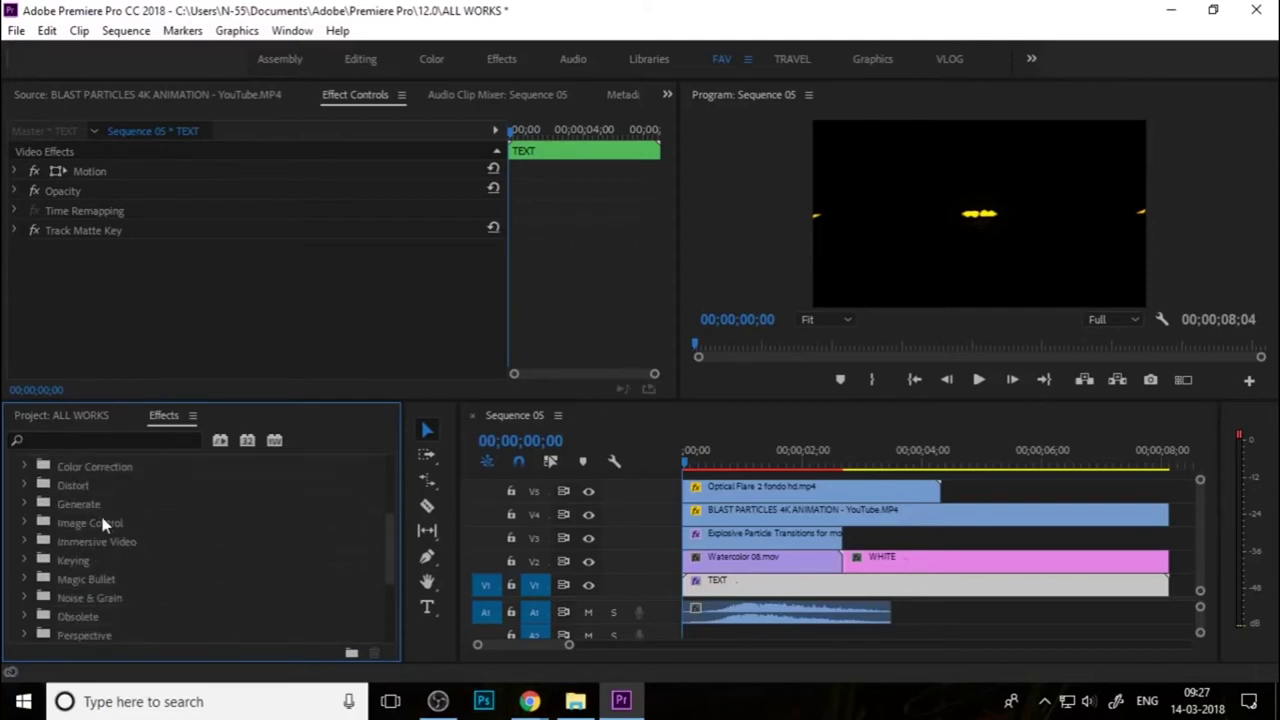
{"action": "double_click", "coordinate": [89, 486]}
{"action": "scroll", "coordinate": [110, 556], "scroll_direction": "down", "scroll_amount": 3}
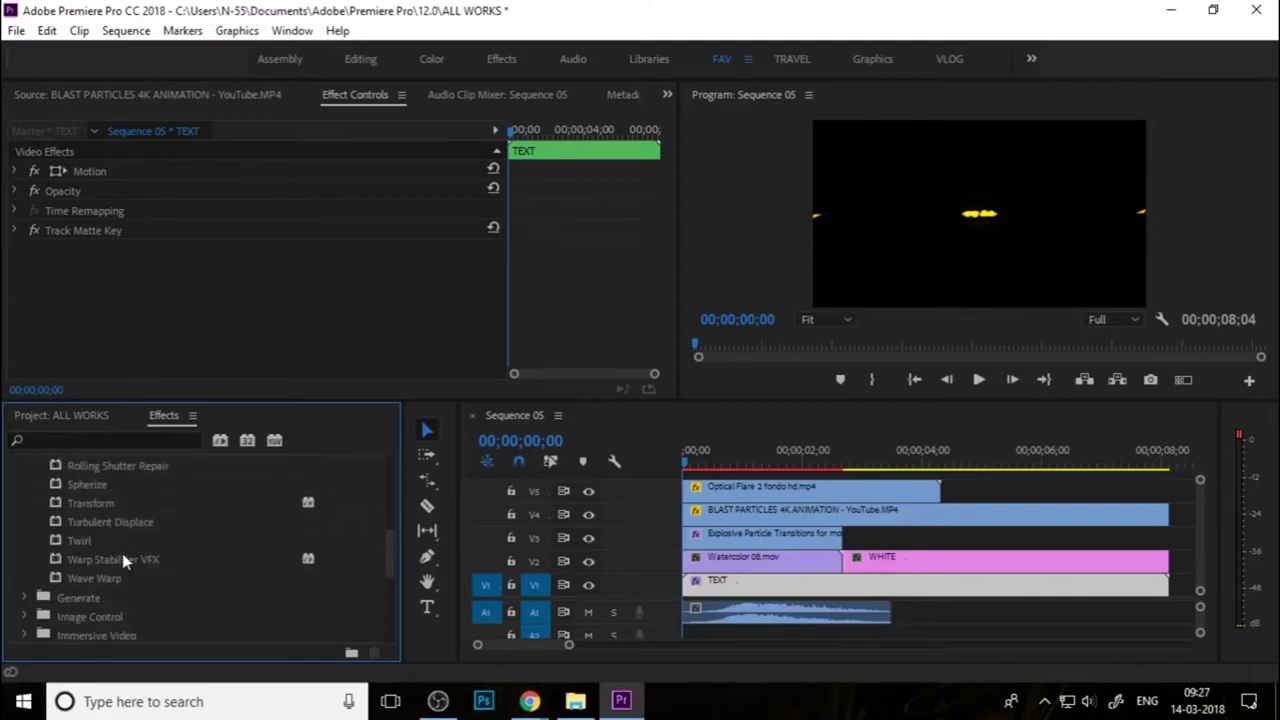
{"action": "left_click_drag", "start_coordinate": [125, 523], "coordinate": [722, 591]}
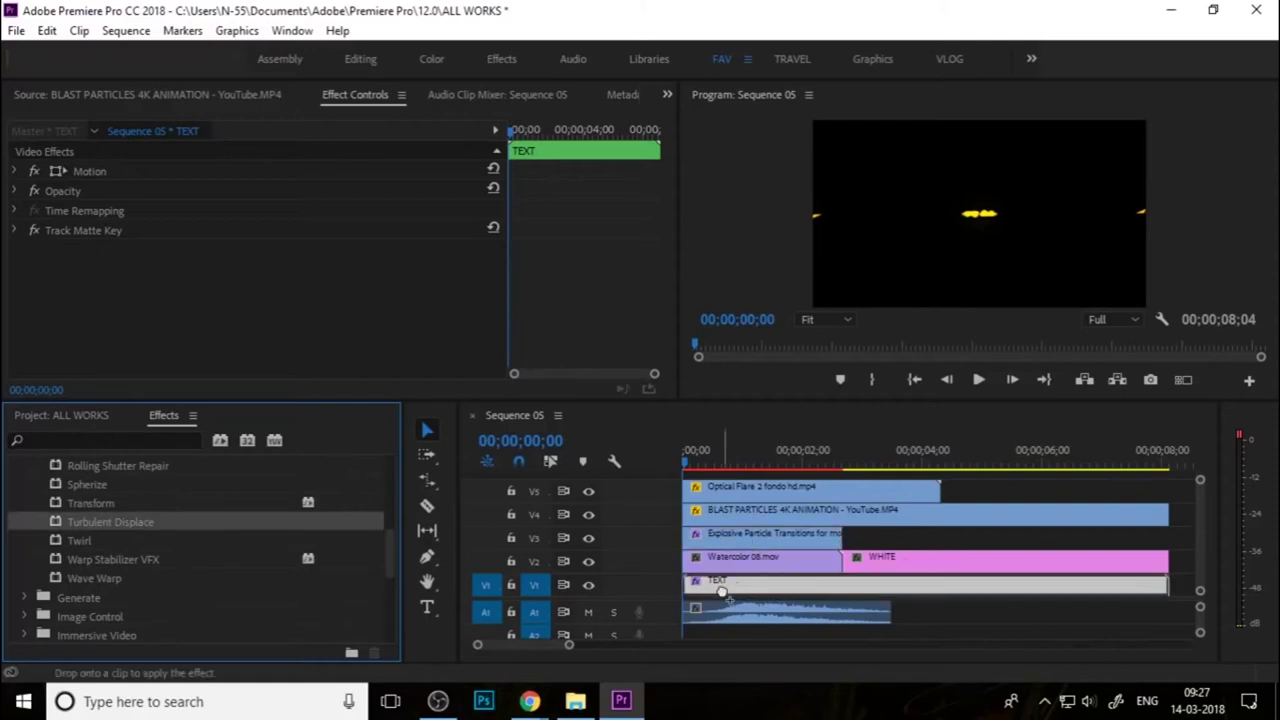
{"action": "left_click_drag", "start_coordinate": [722, 585], "coordinate": [745, 586]}
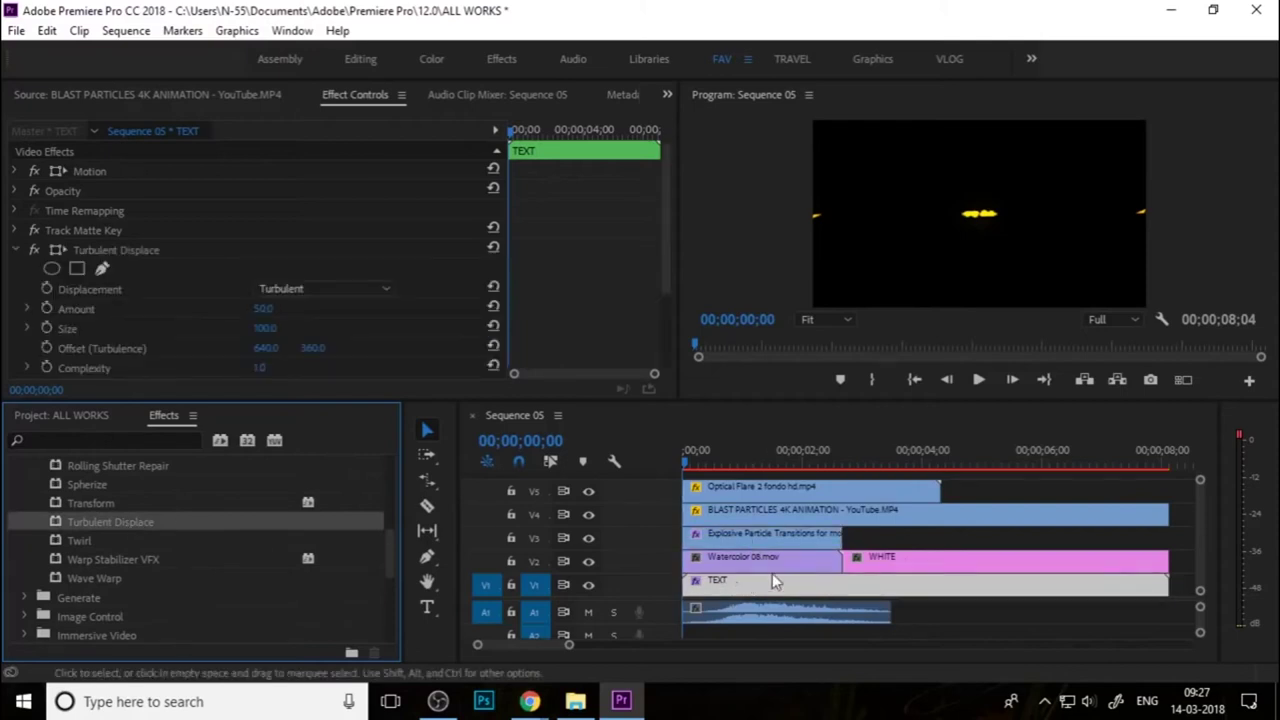
Scrub back to the start and turn on Evolution keyframing for Turbulent Displace
{"action": "left_click_drag", "start_coordinate": [686, 470], "coordinate": [698, 468]}
{"action": "left_click_drag", "start_coordinate": [718, 473], "coordinate": [395, 435]}
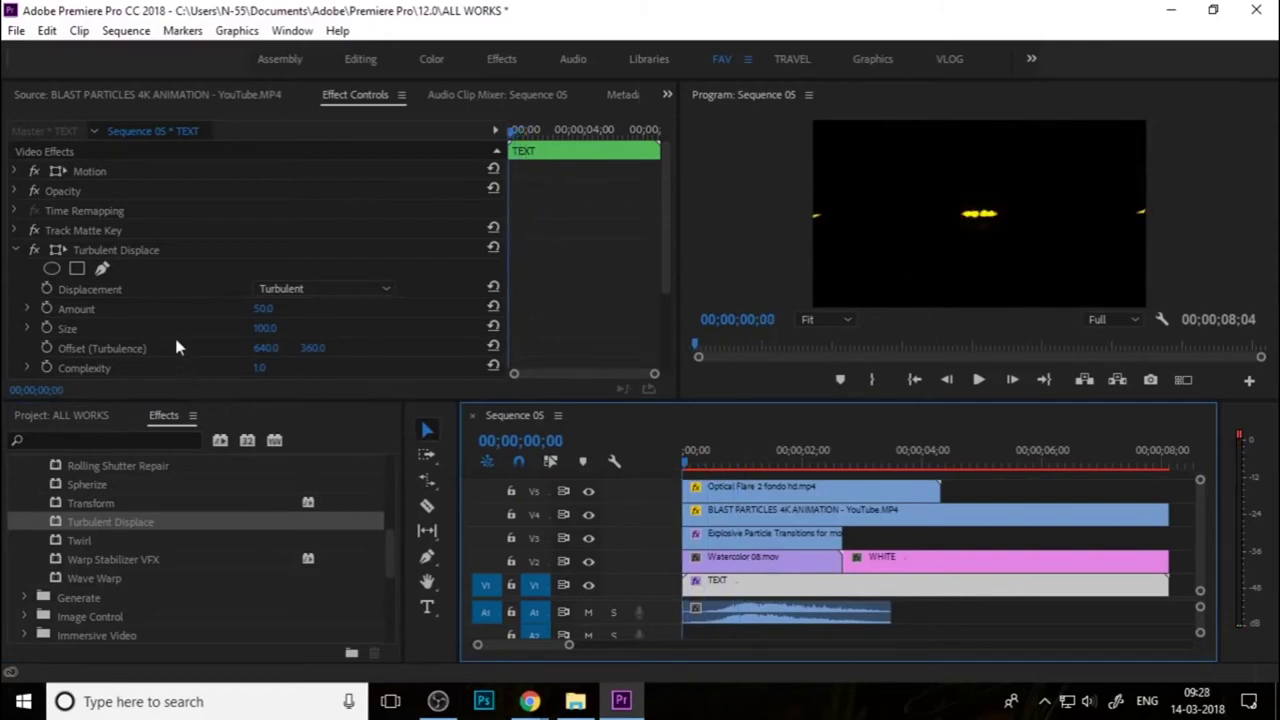
{"action": "scroll", "coordinate": [167, 320], "scroll_direction": "down", "scroll_amount": 2}
{"action": "scroll", "coordinate": [167, 320], "scroll_direction": "down", "scroll_amount": 1}
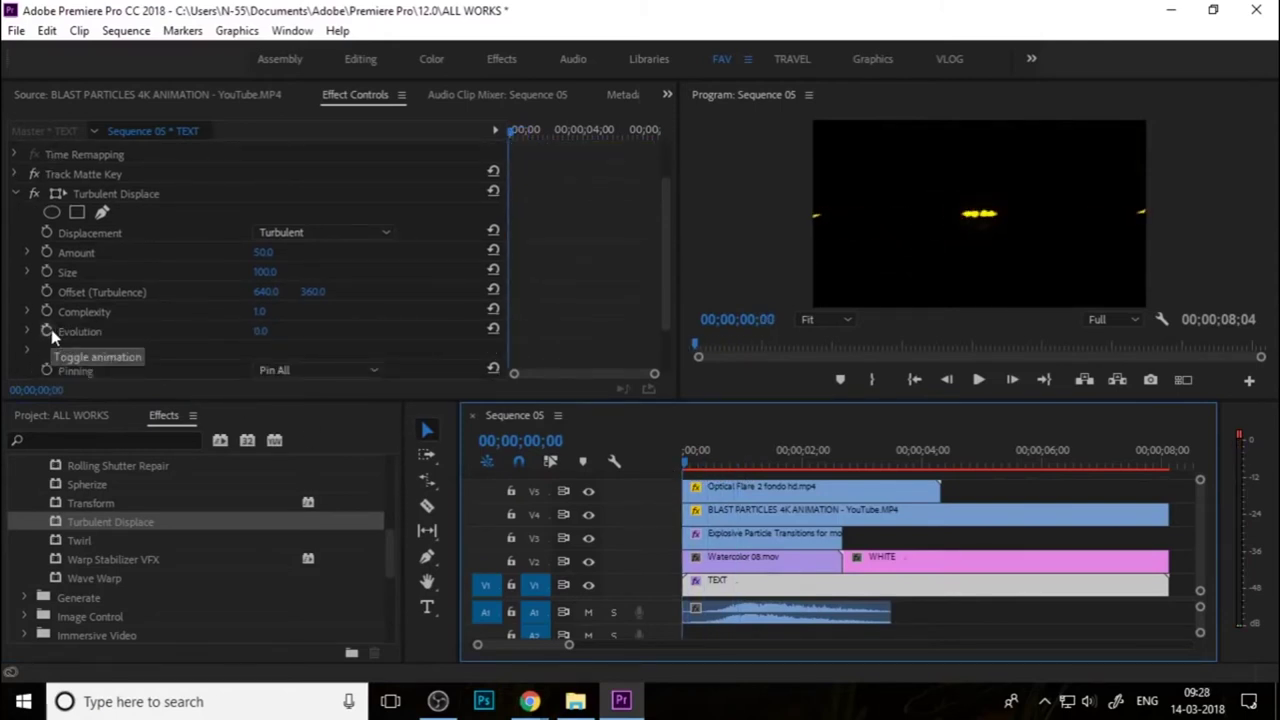
{"action": "left_click", "coordinate": [51, 329]}
Keyframe a higher Evolution value (168° and up) later in the sequence, then preview
{"action": "mouse_move", "coordinate": [688, 463]}
{"action": "left_mouse_down"}
{"action": "mouse_move", "coordinate": [1016, 478]}
{"action": "mouse_move", "coordinate": [1015, 465]}
{"action": "left_mouse_up"}
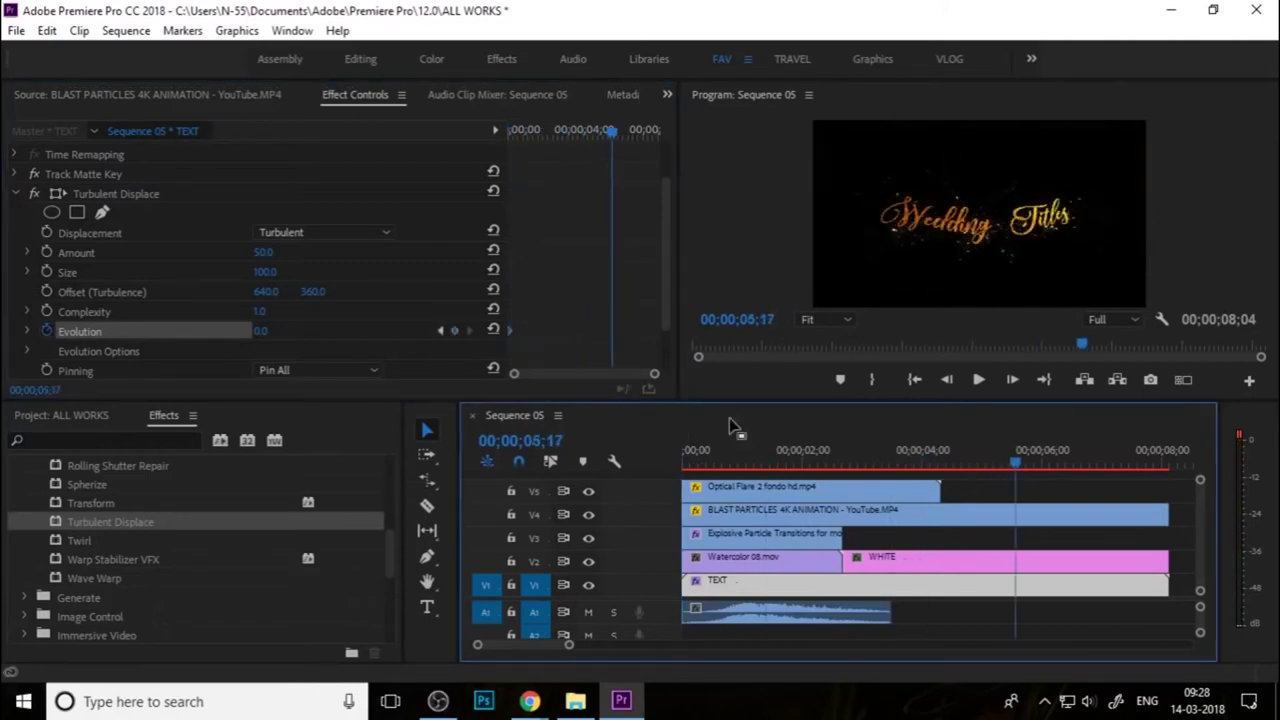
{"action": "left_click_drag", "start_coordinate": [281, 338], "coordinate": [449, 338]}
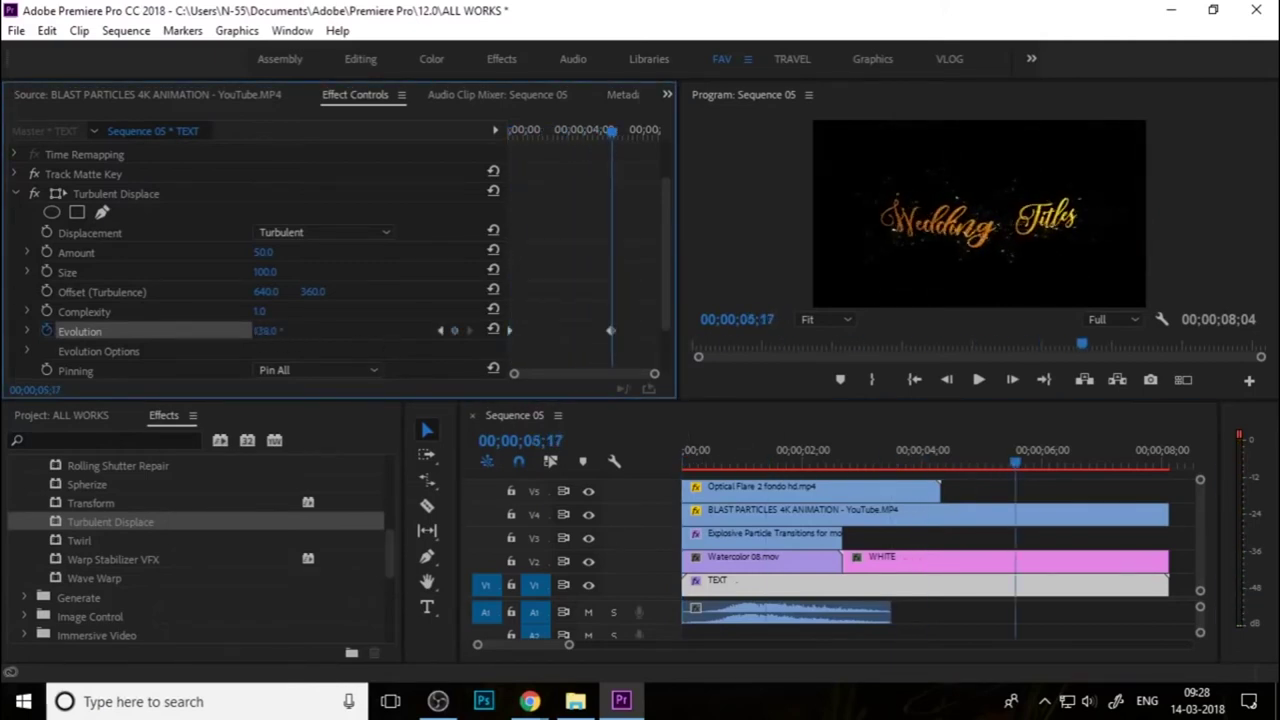
{"action": "left_click_drag", "start_coordinate": [266, 331], "coordinate": [250, 343]}
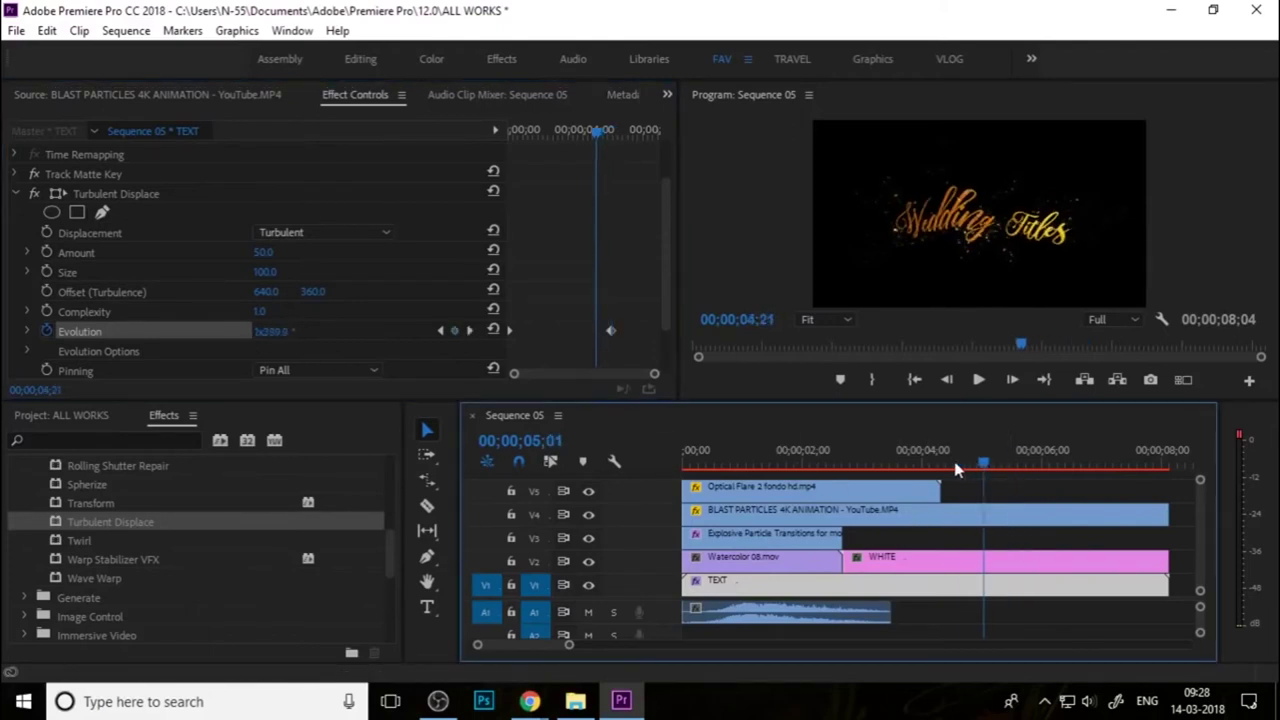
{"action": "left_click_drag", "start_coordinate": [1007, 475], "coordinate": [684, 462]}
{"action": "left_click_drag", "start_coordinate": [610, 331], "coordinate": [653, 331]}
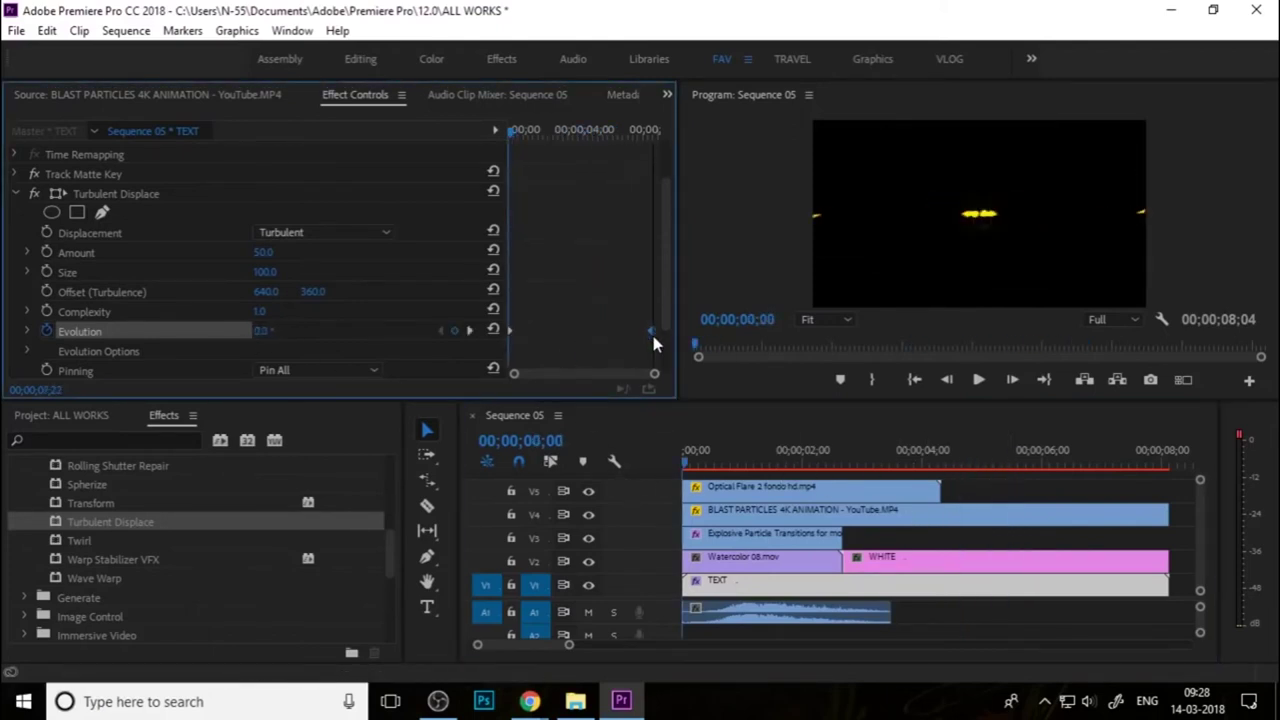
{"action": "key", "text": "space"}
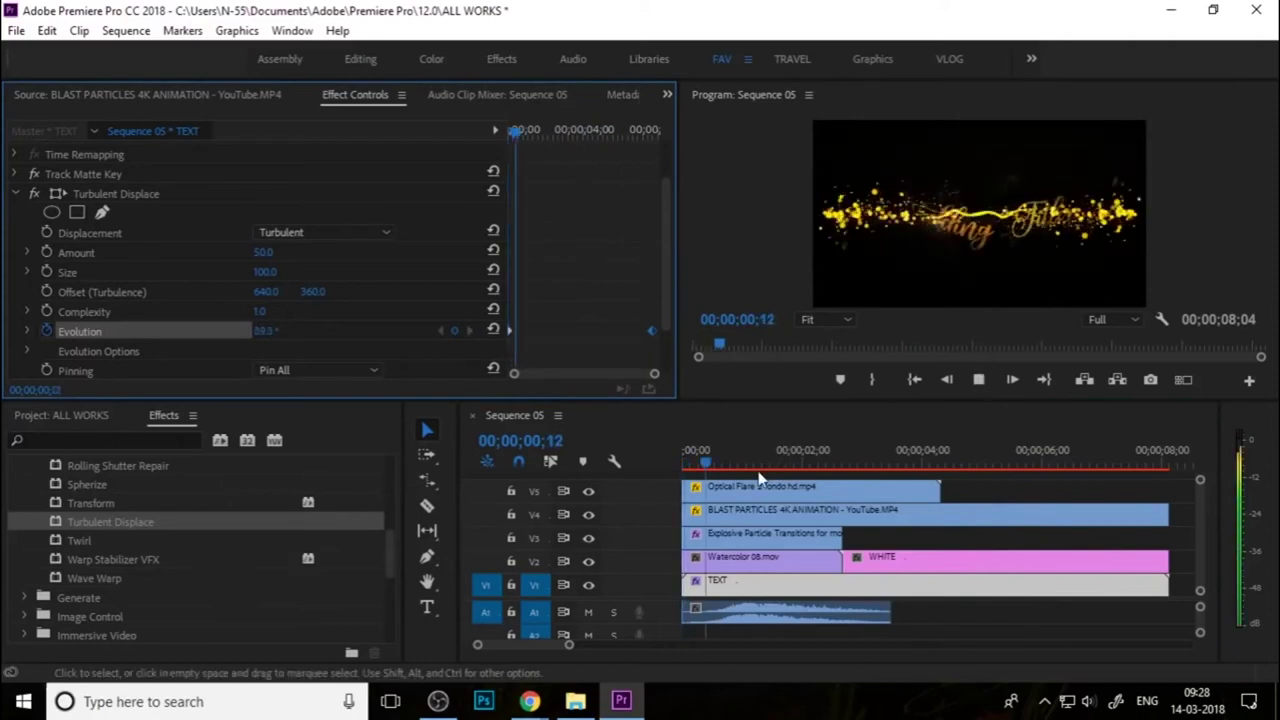
{"action": "key", "text": "space"}
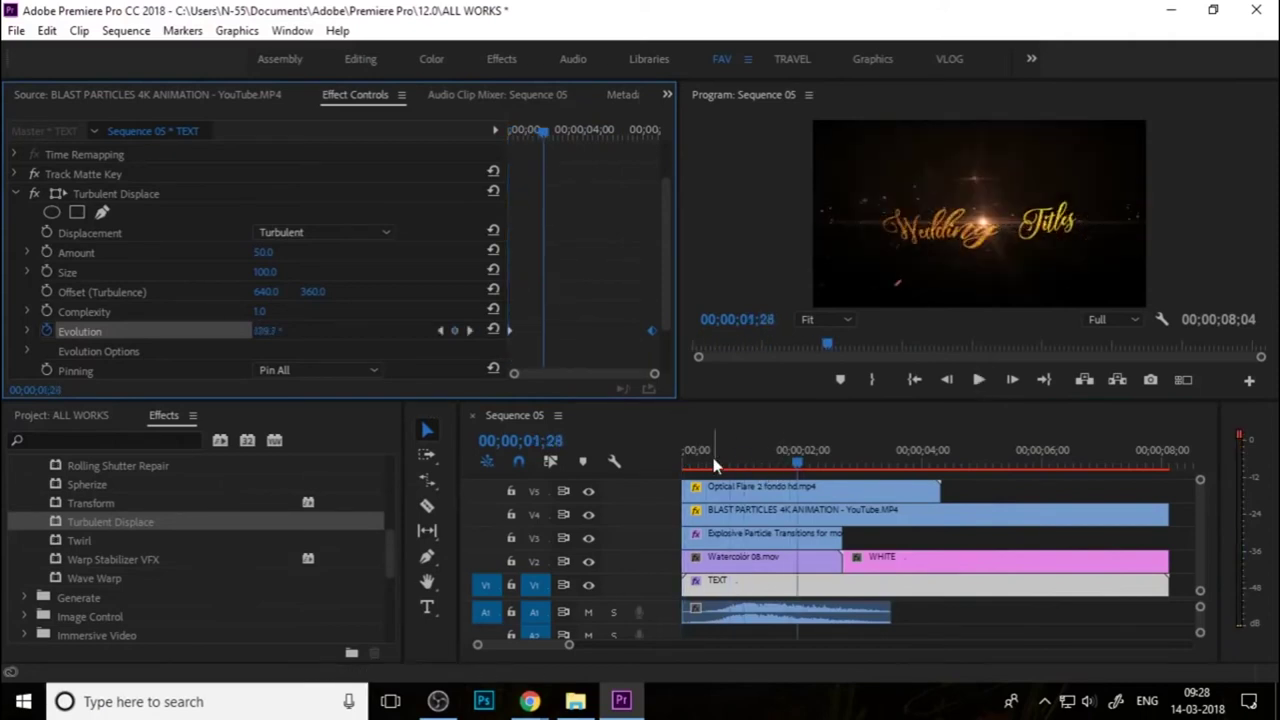
Set a negative Evolution value at the sequence start and preview the dissolve
{"action": "left_click", "coordinate": [507, 450]}
{"action": "key", "text": "Home"}
{"action": "left_click_drag", "start_coordinate": [278, 335], "coordinate": [323, 342]}
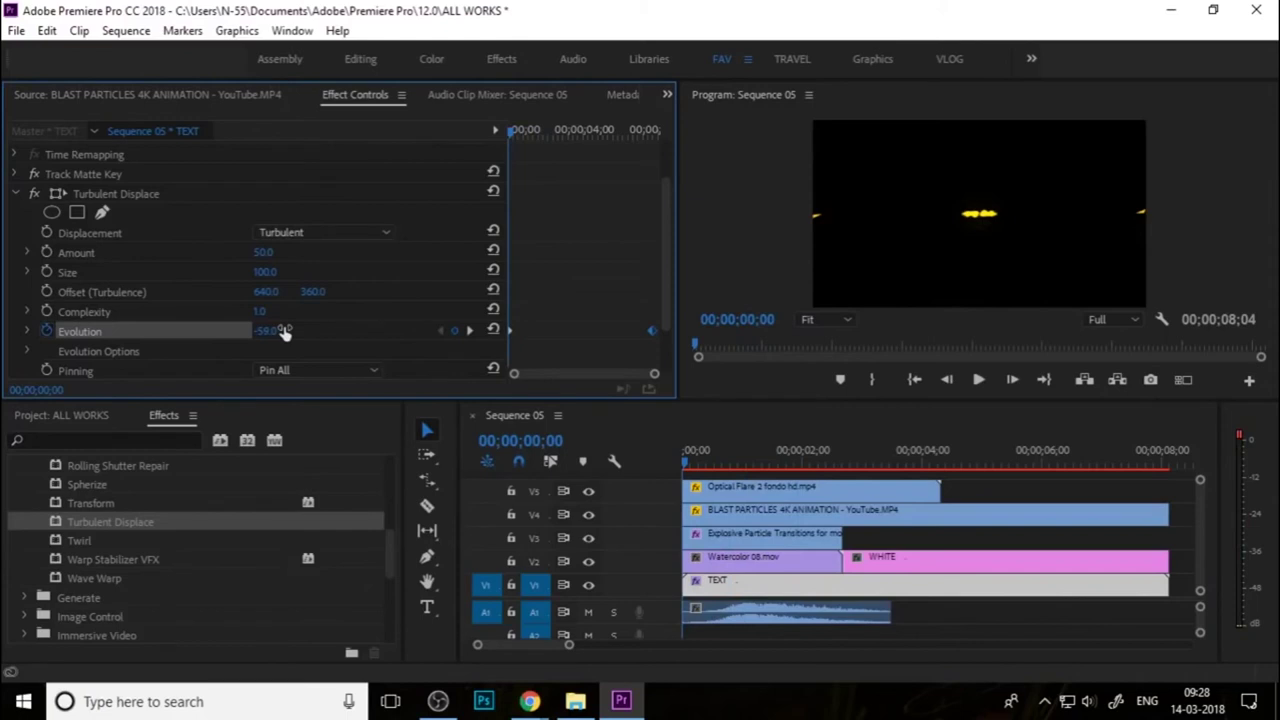
{"action": "key", "text": "space"}
{"action": "left_click", "coordinate": [731, 462]}
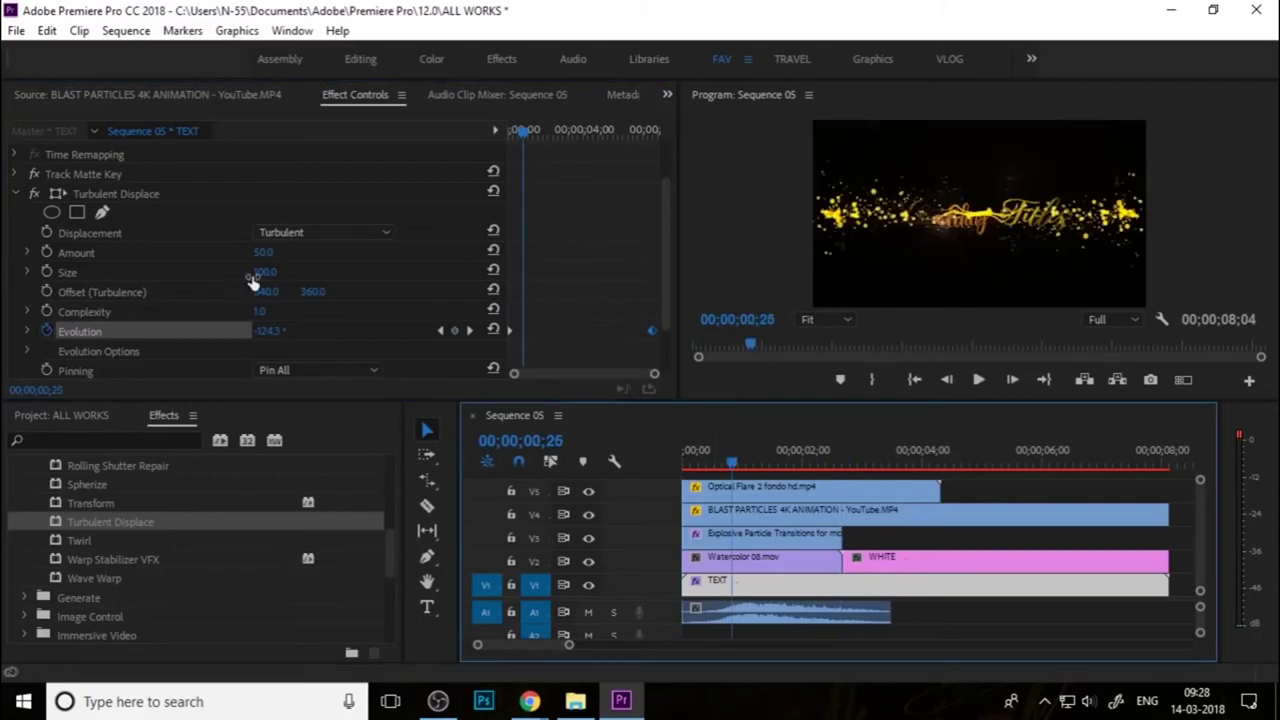
Adjust Turbulent Displace Size, trying 5.0 then around 18–21, previewing each change
{"action": "left_click_drag", "start_coordinate": [265, 271], "coordinate": [230, 272]}
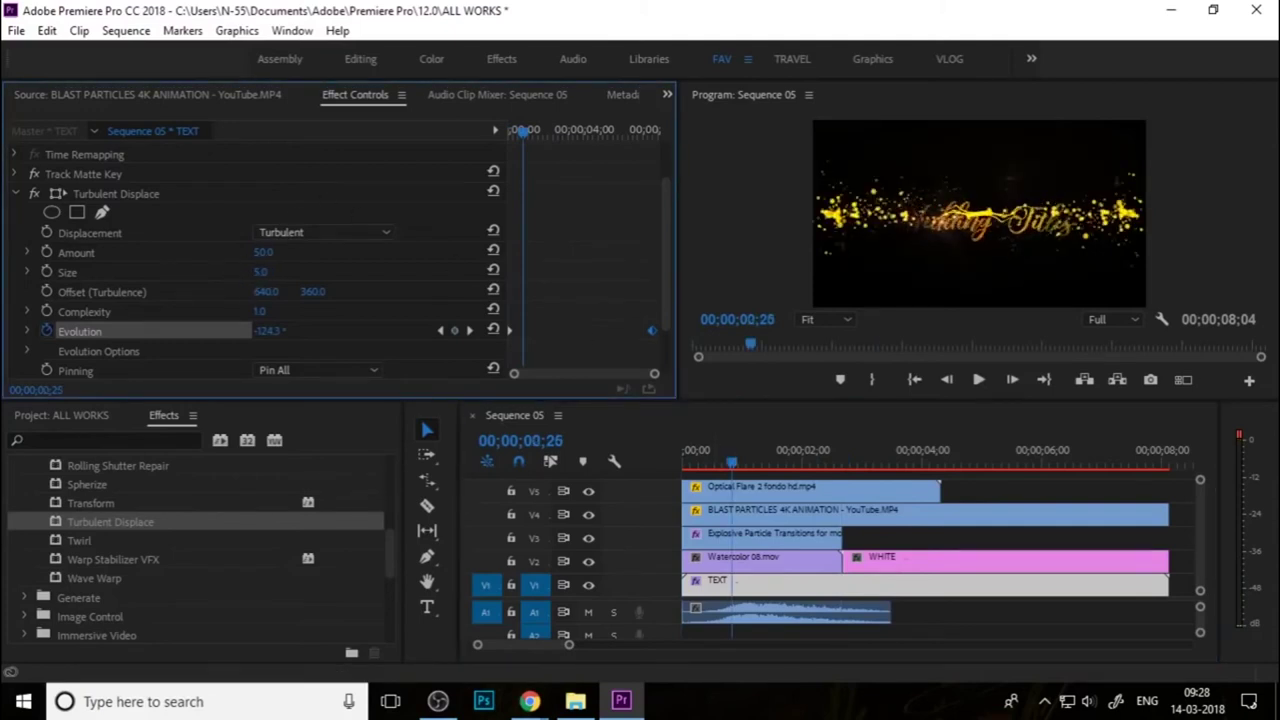
{"action": "left_click", "coordinate": [786, 424]}
{"action": "key", "text": "space"}
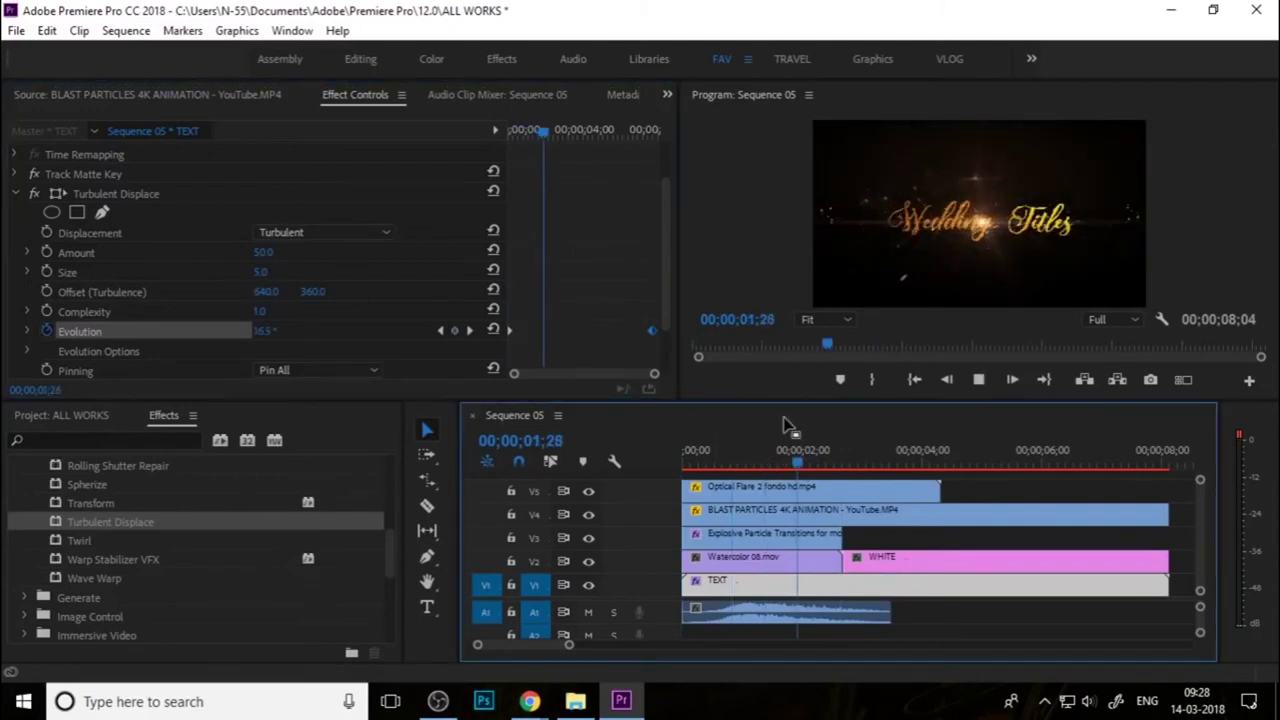
{"action": "mouse_move", "coordinate": [262, 272]}
{"action": "left_mouse_down"}
{"action": "mouse_move", "coordinate": [278, 272]}
{"action": "mouse_move", "coordinate": [240, 252]}
{"action": "mouse_move", "coordinate": [260, 272]}
{"action": "mouse_move", "coordinate": [268, 252]}
{"action": "left_mouse_up"}
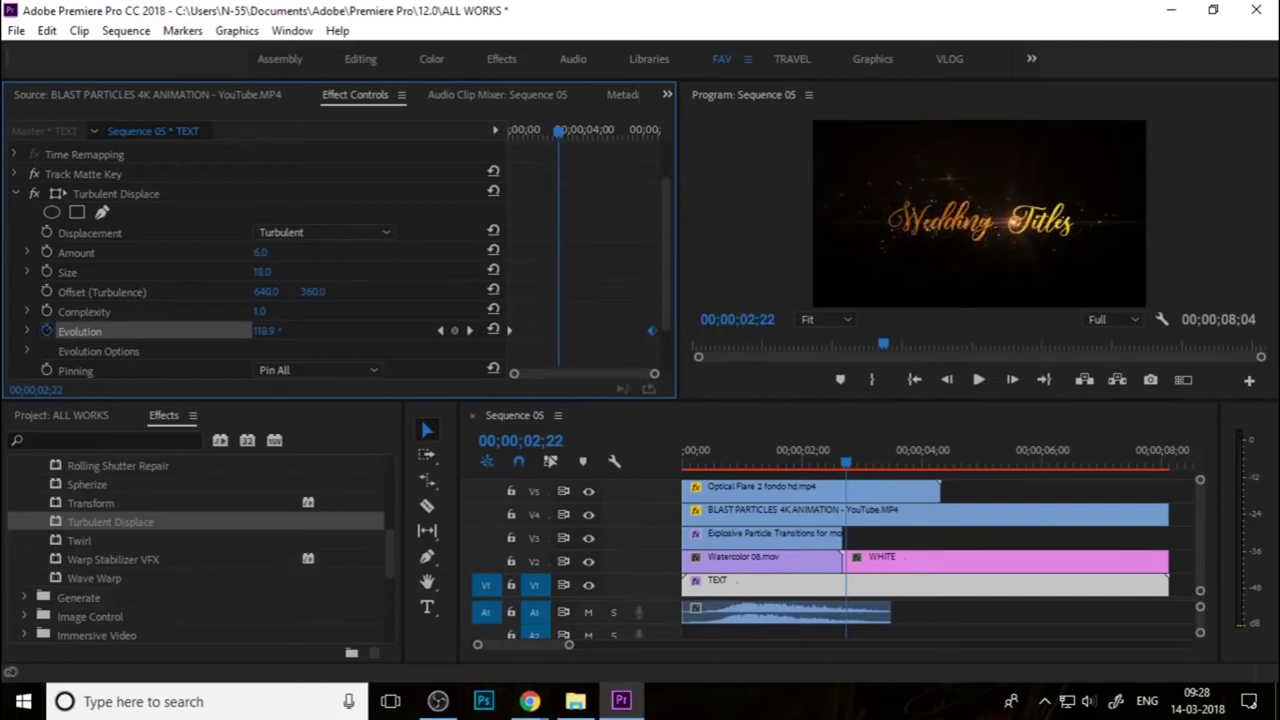
{"action": "left_click", "coordinate": [760, 440]}
{"action": "key", "text": "Home"}
{"action": "key", "text": "space"}
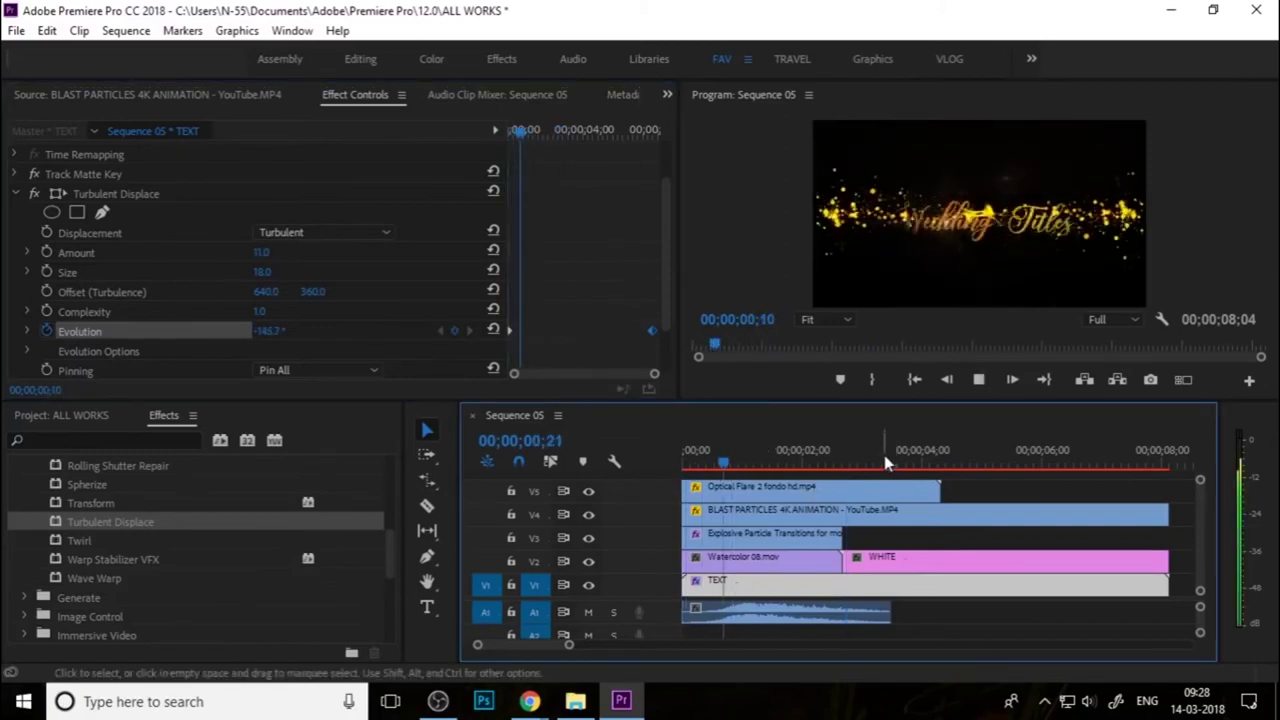
{"action": "key", "text": "space"}
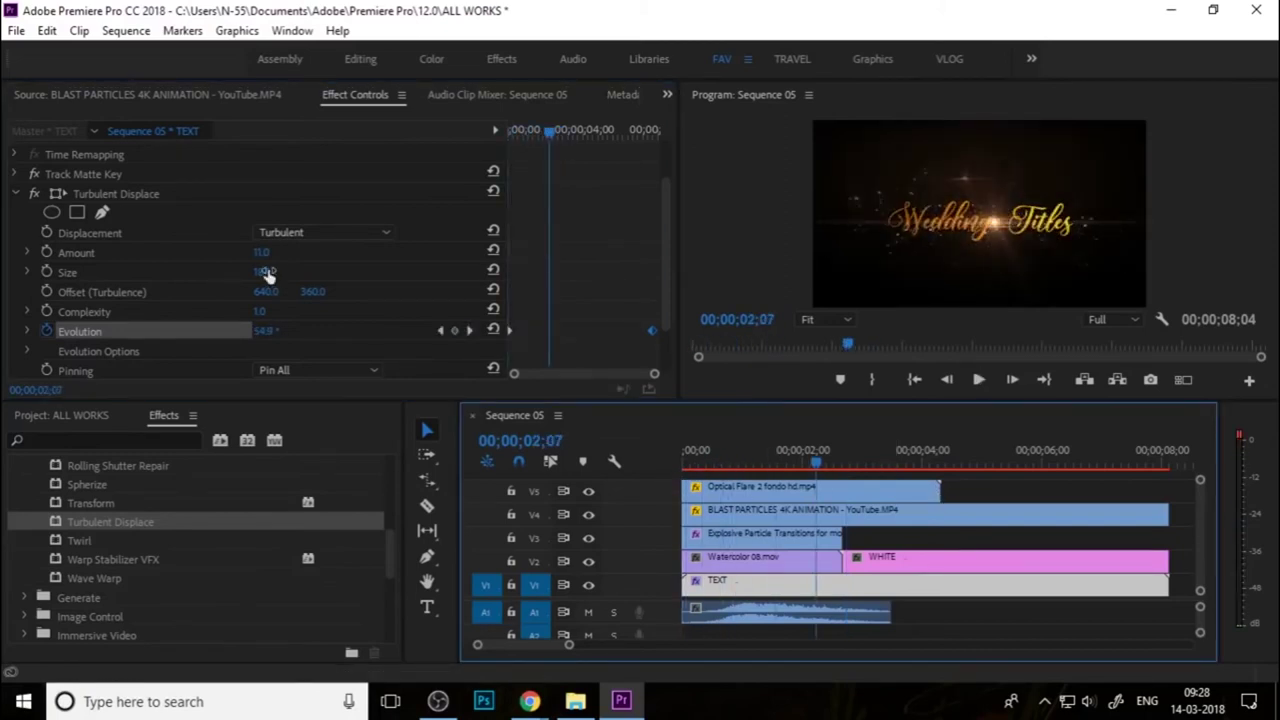
Nudge Turbulent Displace Amount up to 65.0 and replay the title from the start
{"action": "key", "text": "Up"}
{"action": "key", "text": "Tab"}
{"action": "key", "text": "Up"}
{"action": "left_click_drag", "start_coordinate": [816, 462], "coordinate": [684, 462]}
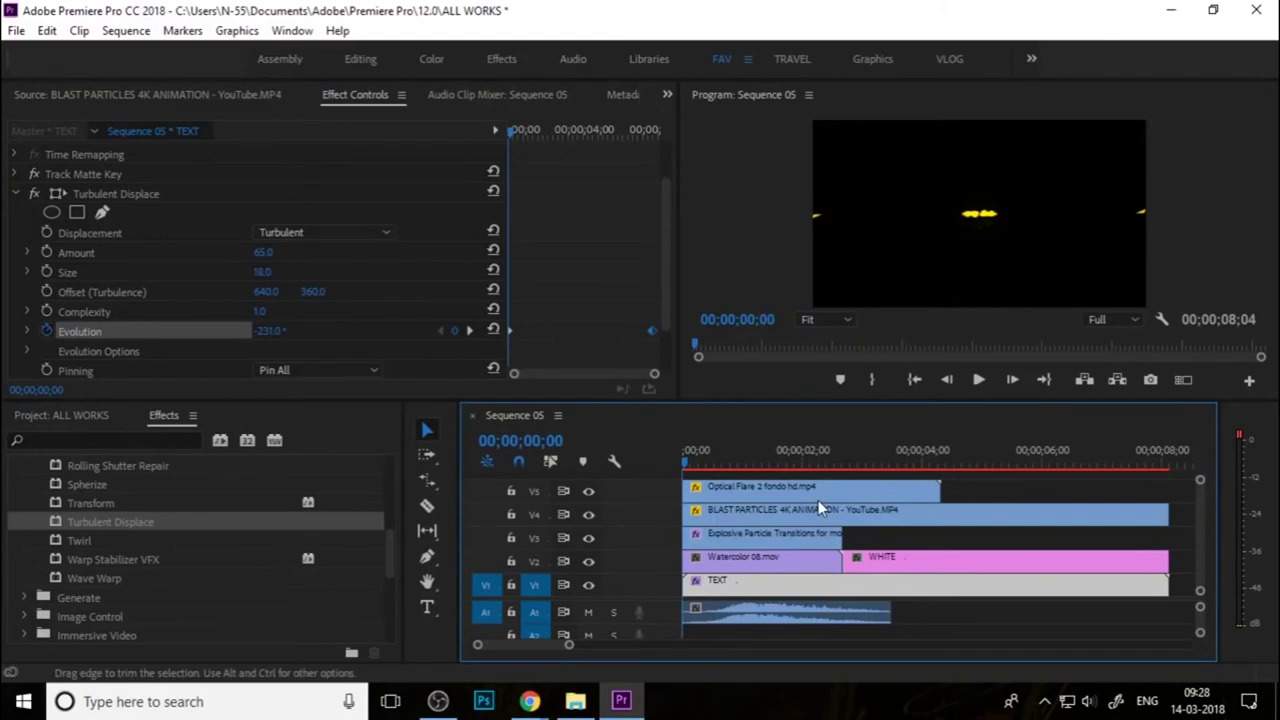
{"action": "key", "text": "space"}
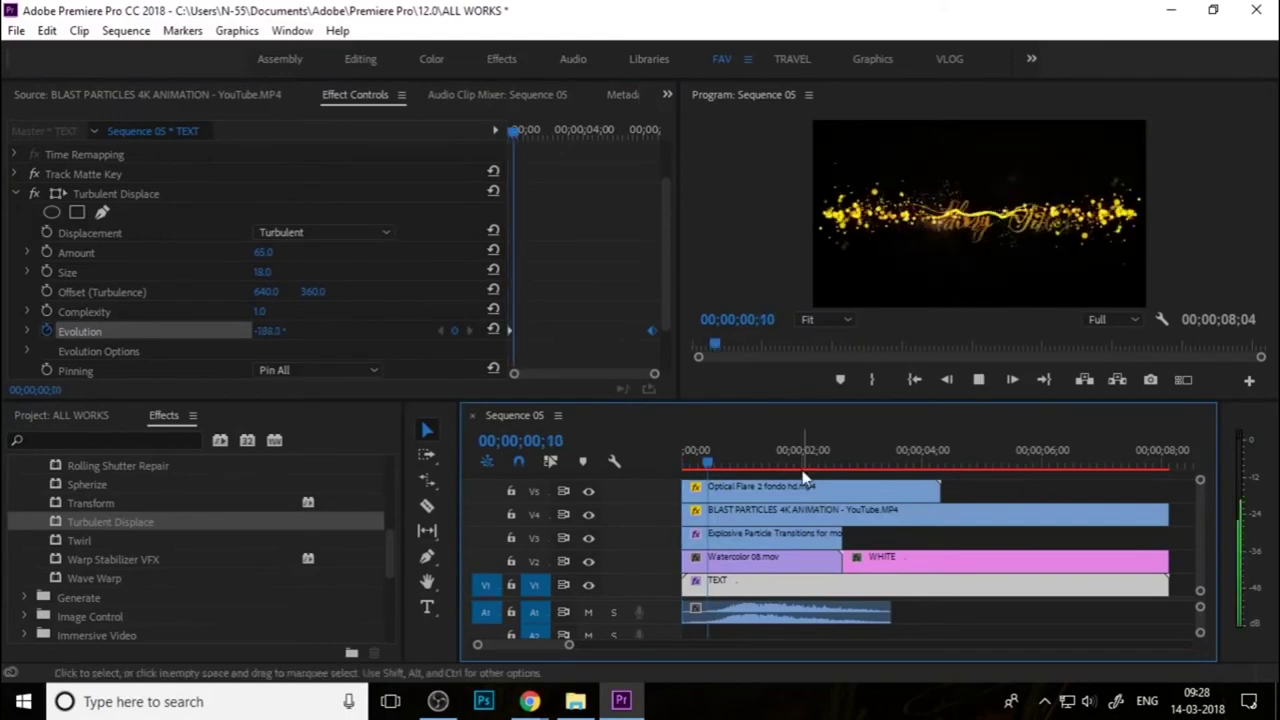
{"action": "left_click_drag", "start_coordinate": [758, 463], "coordinate": [663, 472]}
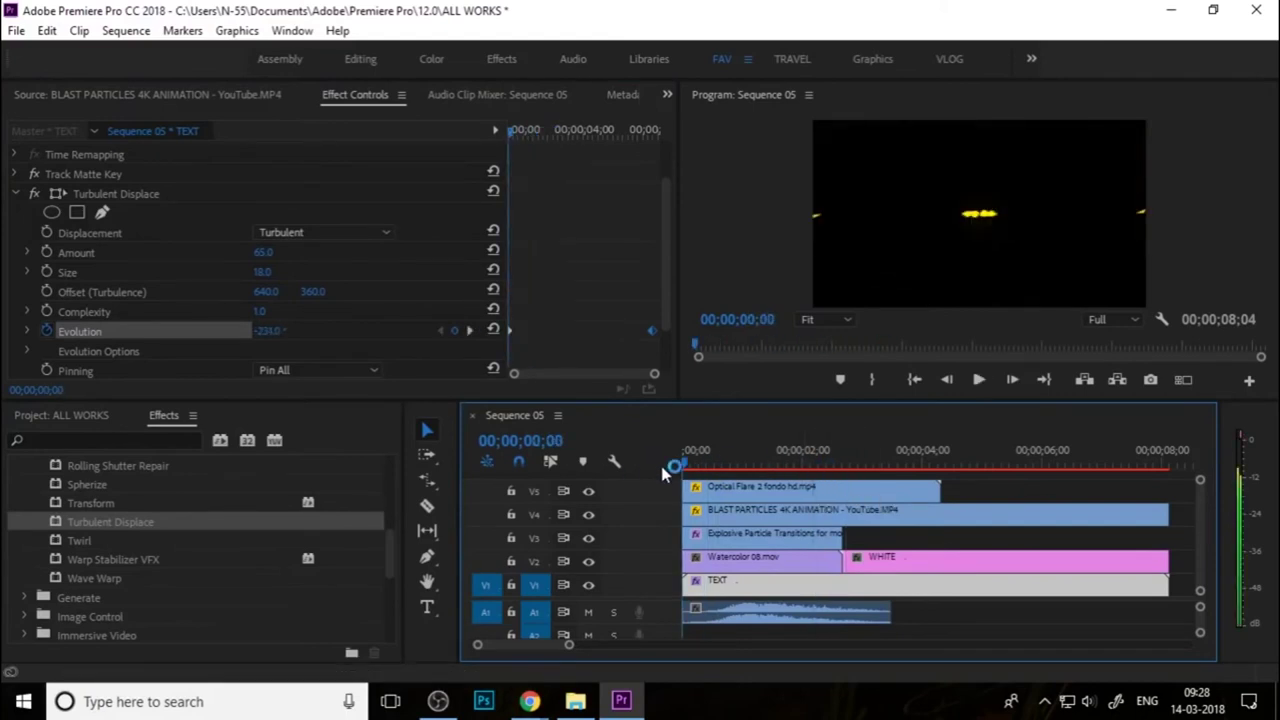
Keyframe Size and Amount at the start, then set both to 0 at about 5 seconds
{"action": "left_click", "coordinate": [46, 271]}
{"action": "left_click", "coordinate": [46, 252]}
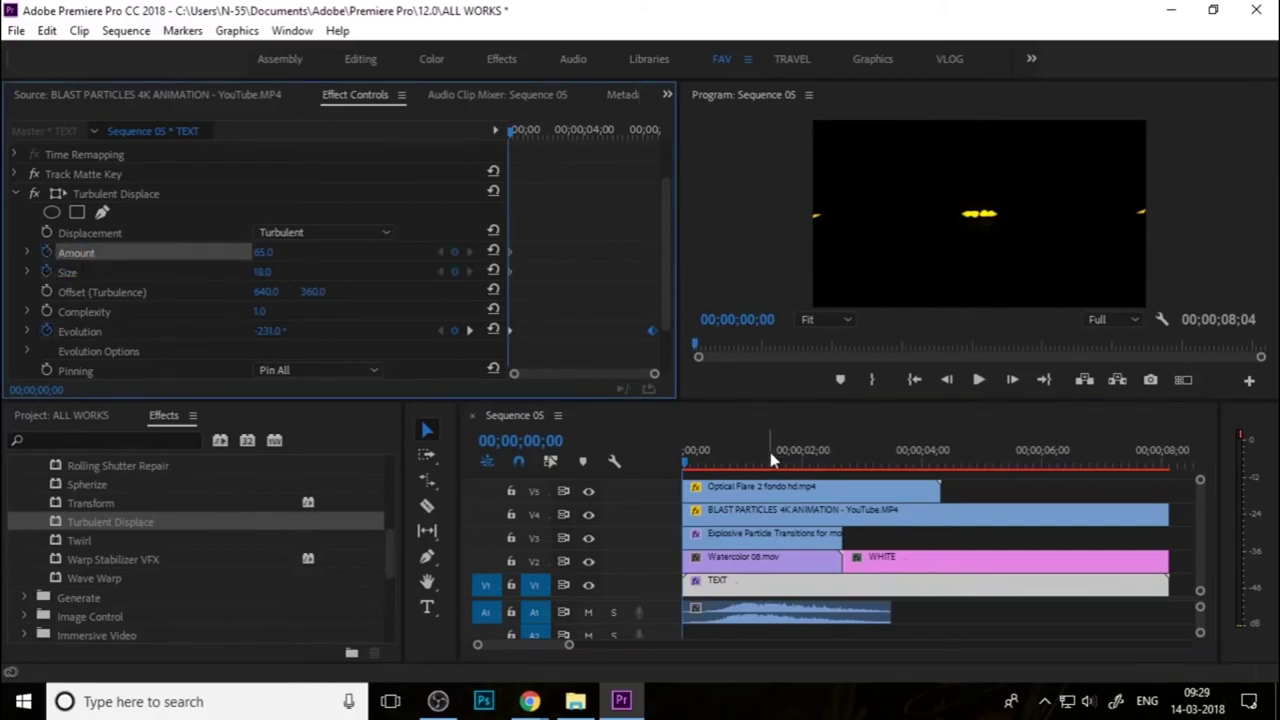
{"action": "left_click", "coordinate": [810, 463]}
{"action": "key", "text": "space"}
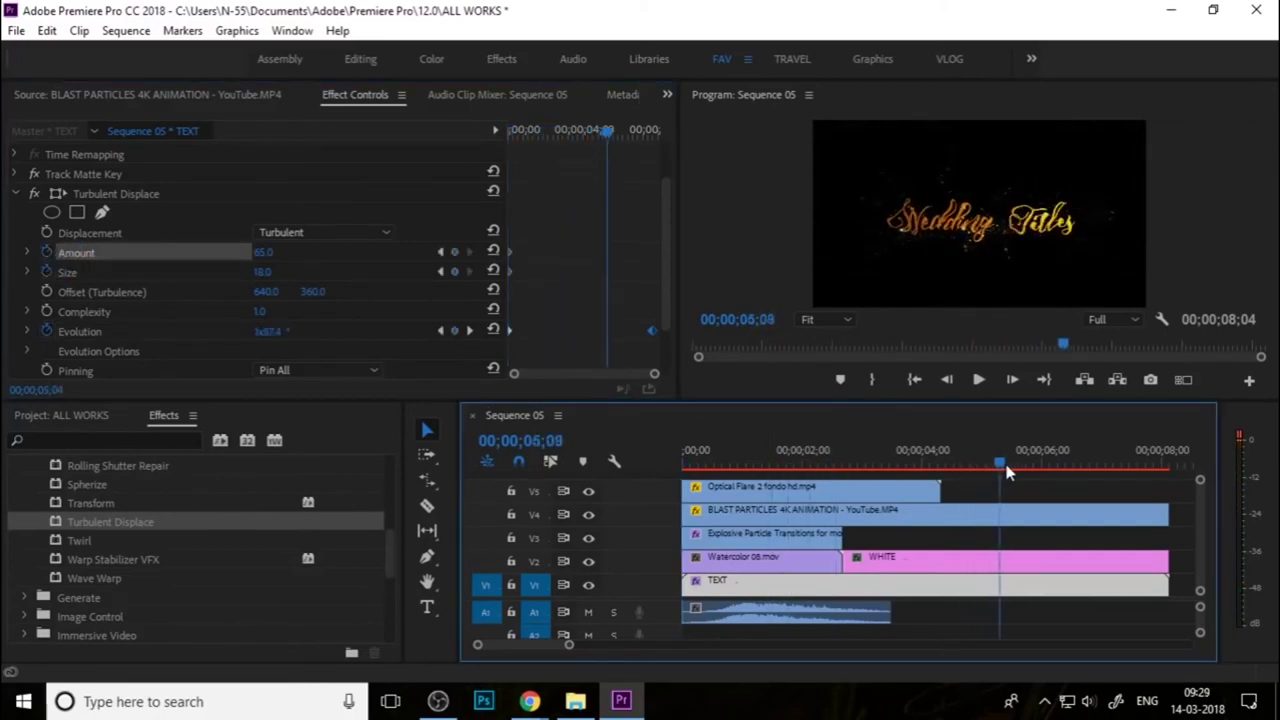
{"action": "left_click", "coordinate": [262, 271]}
{"action": "type", "text": "0"}
{"action": "key", "text": "Return"}
{"action": "left_click", "coordinate": [297, 252]}
{"action": "type", "text": "0"}
{"action": "key", "text": "Tab"}
{"action": "key", "text": "Escape"}
Play the title animation from the start of the sequence to preview it
{"action": "left_click", "coordinate": [643, 456]}
{"action": "key", "text": "Home"}
{"action": "key", "text": "space"}
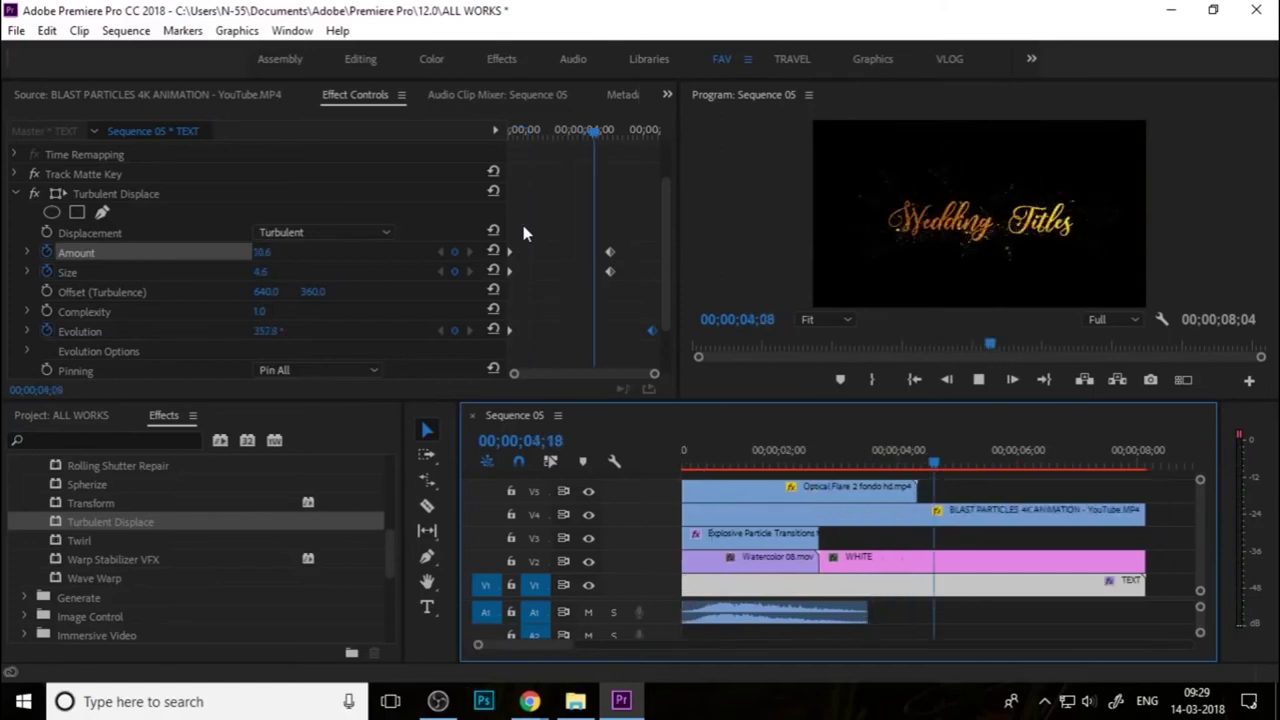
{"action": "key", "text": "space"}
Drag the Amount and Size end keyframes later and maximize the program monitor
{"action": "left_click", "coordinate": [632, 297]}
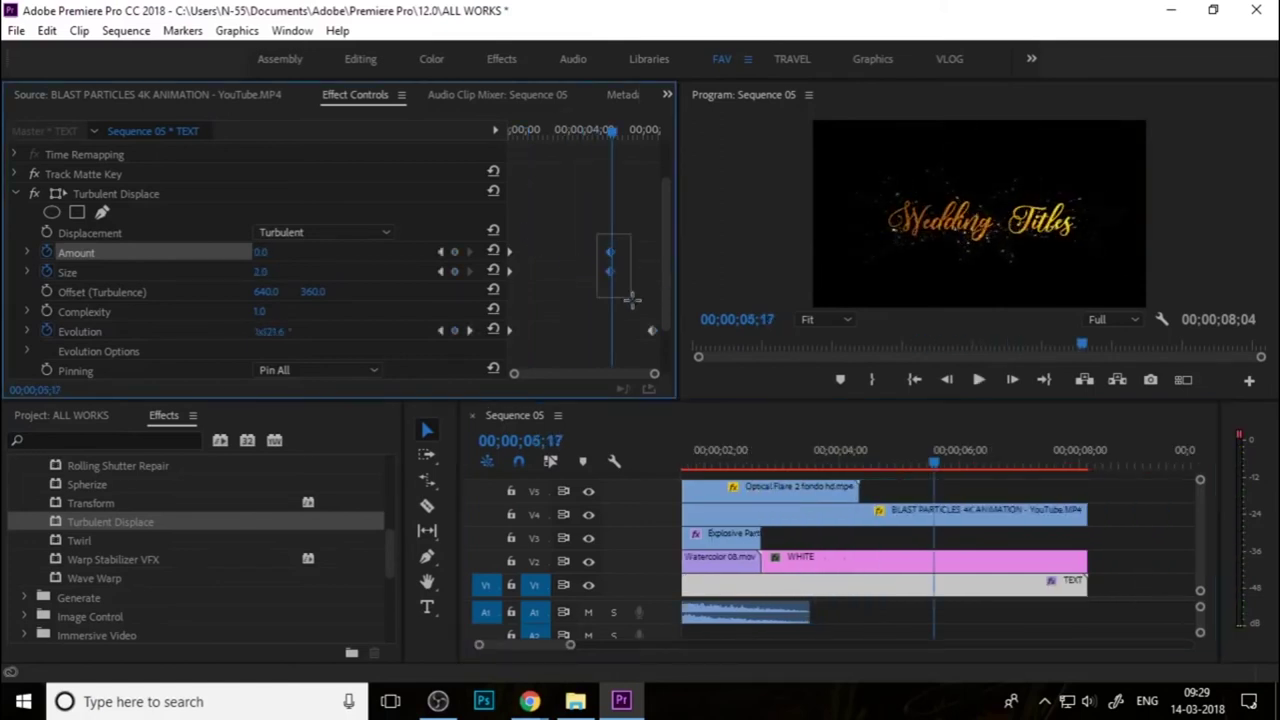
{"action": "left_click_drag", "start_coordinate": [621, 275], "coordinate": [654, 281]}
{"action": "left_click", "coordinate": [910, 461]}
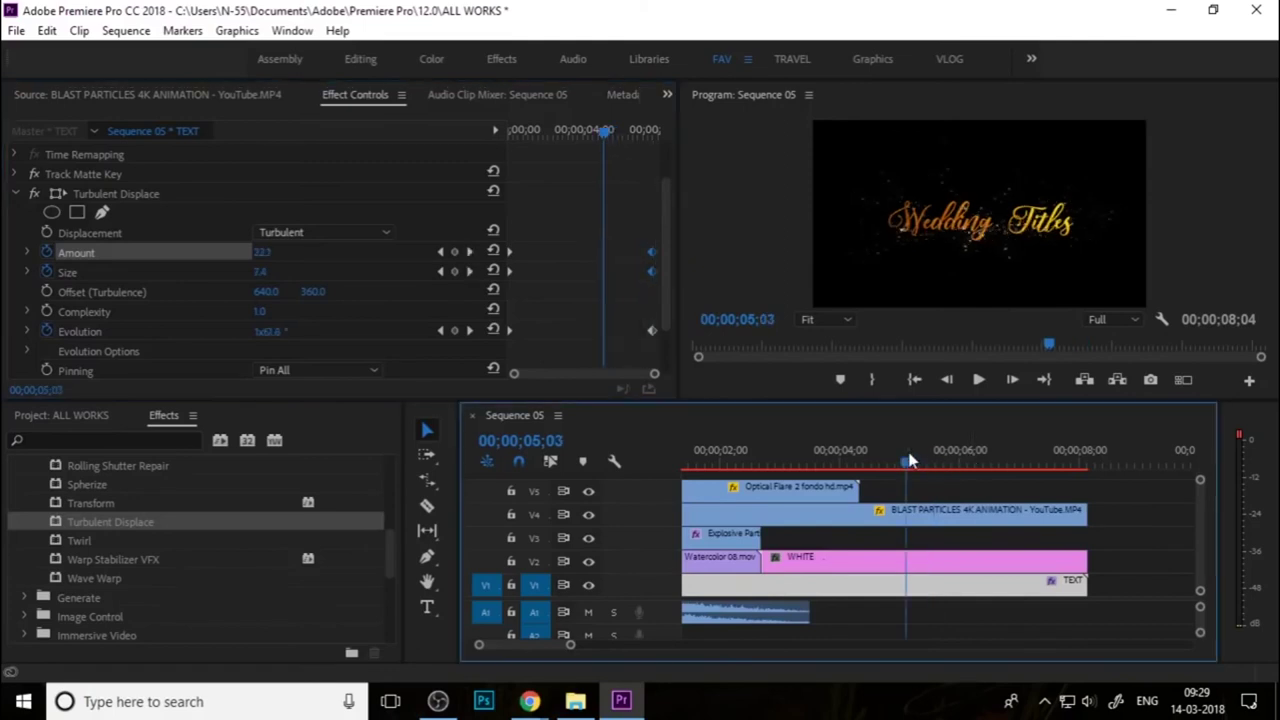
{"action": "key", "text": "grave"}
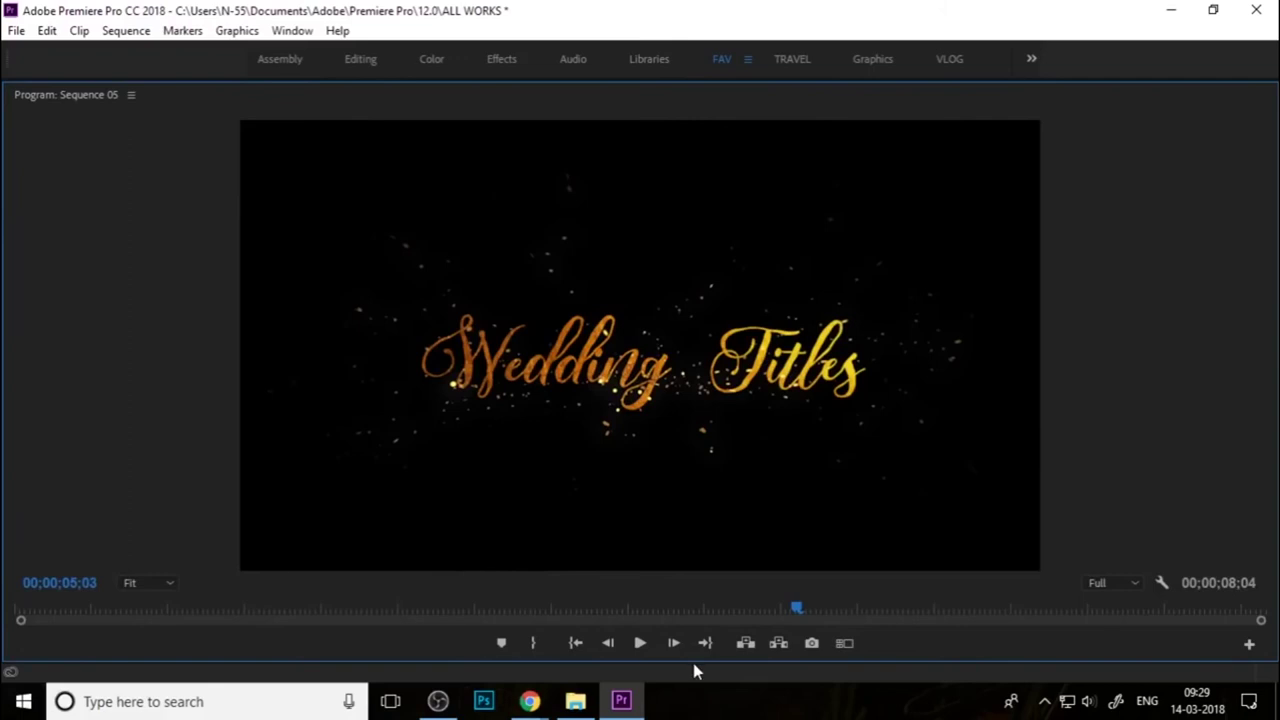
Play the Wedding Titles animation full-size from the start, then restore the editing panels
{"action": "key", "text": "Home"}
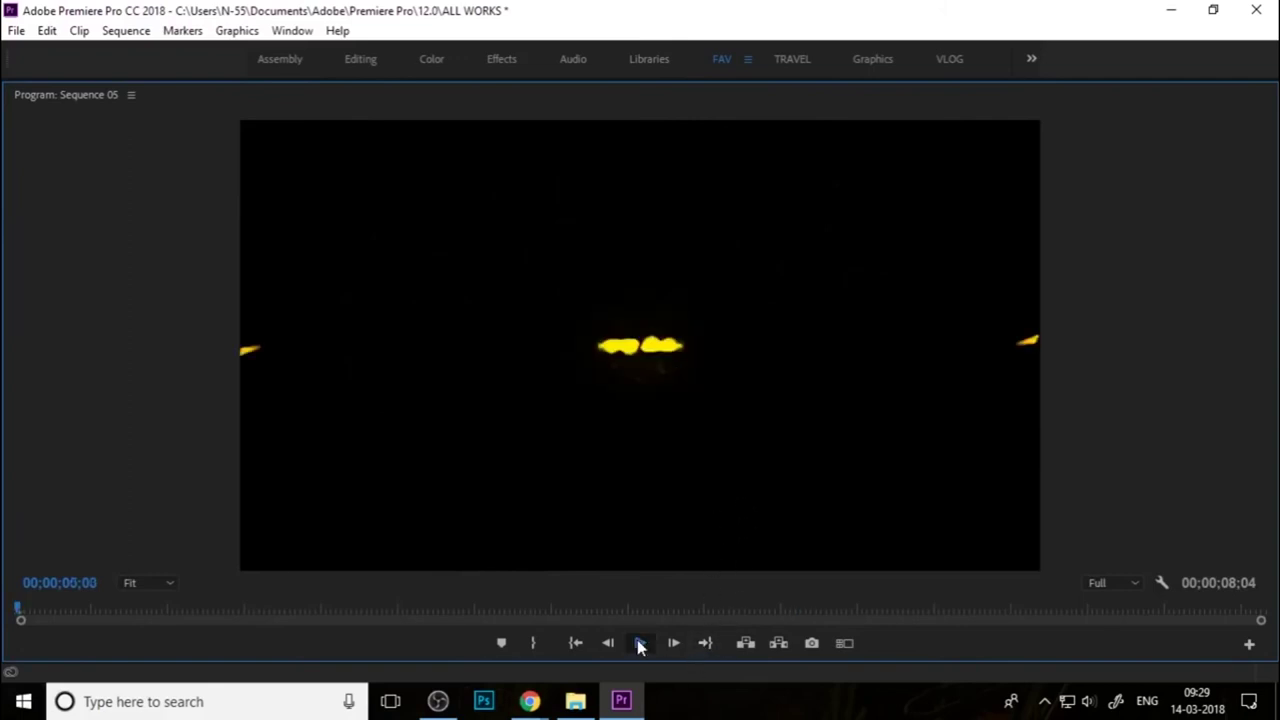
{"action": "left_click", "coordinate": [640, 643]}
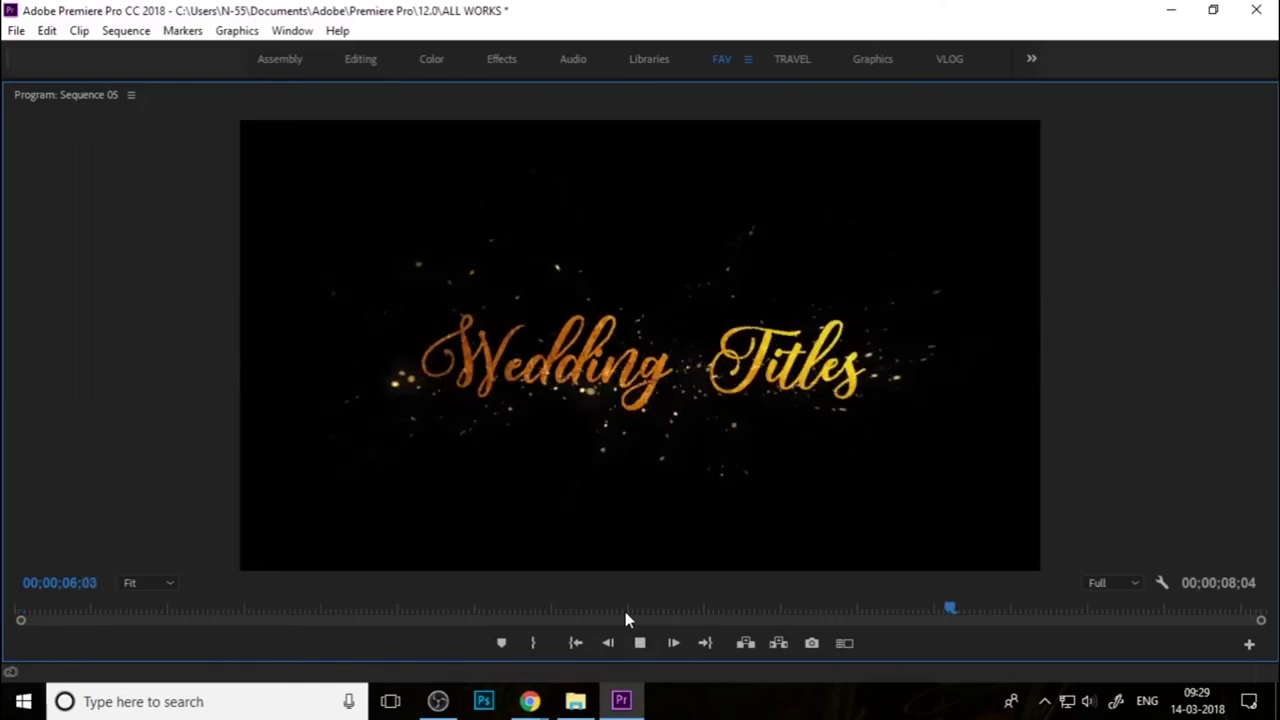
{"action": "key", "text": "space"}
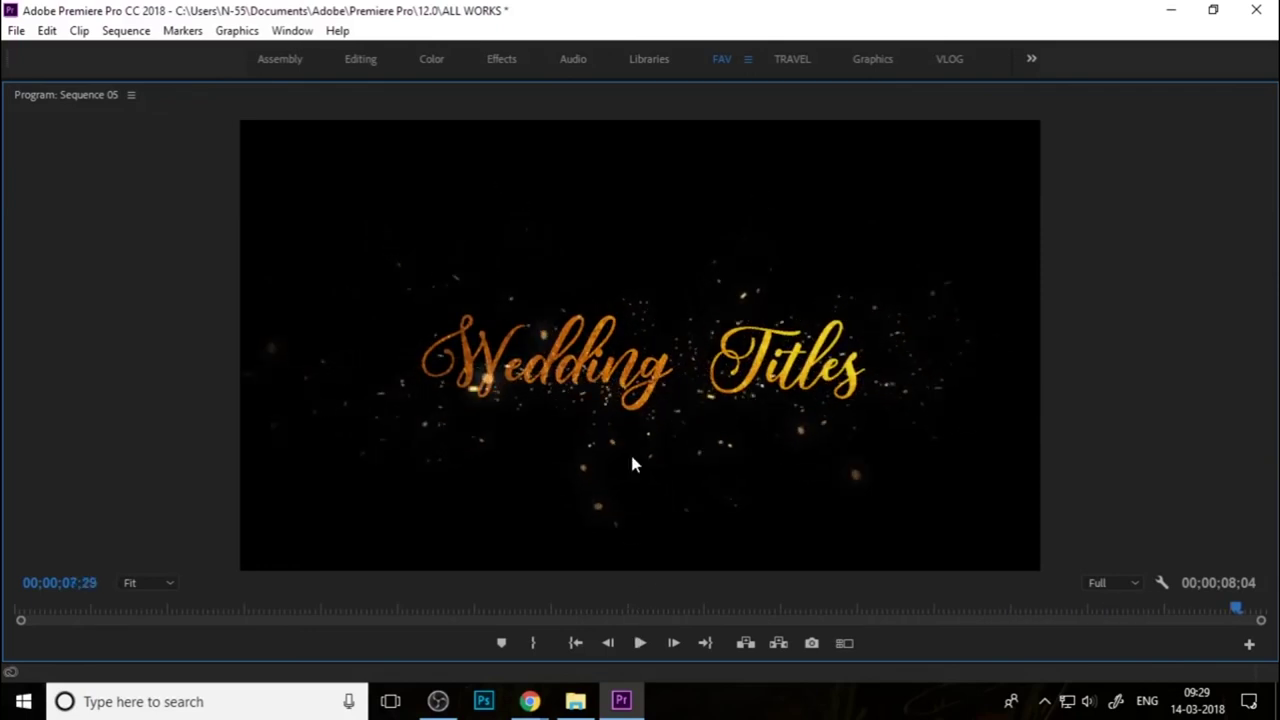
{"action": "key", "text": "grave"}
{"action": "left_click_drag", "start_coordinate": [826, 466], "coordinate": [426, 448]}
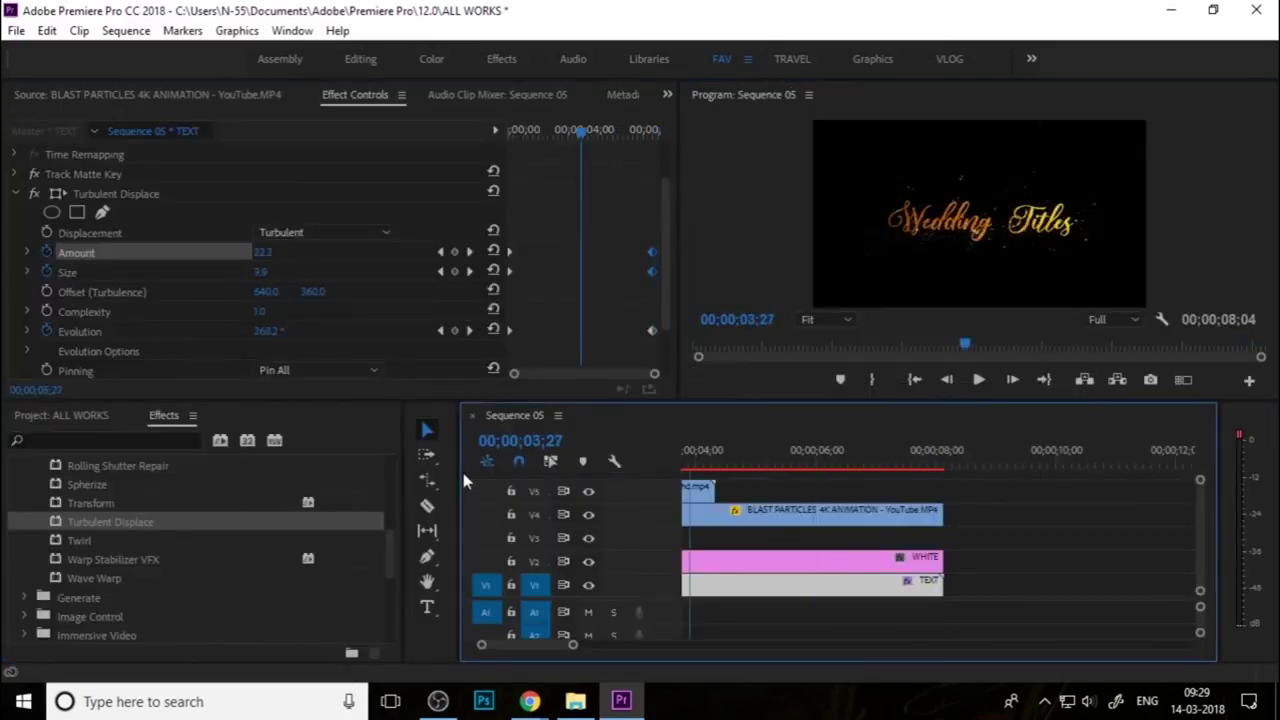
At the start, set the Size keyframe to 18.0 and the Amount keyframe to 40.0
{"action": "left_click_drag", "start_coordinate": [260, 272], "coordinate": [264, 272]}
{"action": "left_click", "coordinate": [266, 252]}
{"action": "type", "text": "40"}
{"action": "key", "text": "Return"}
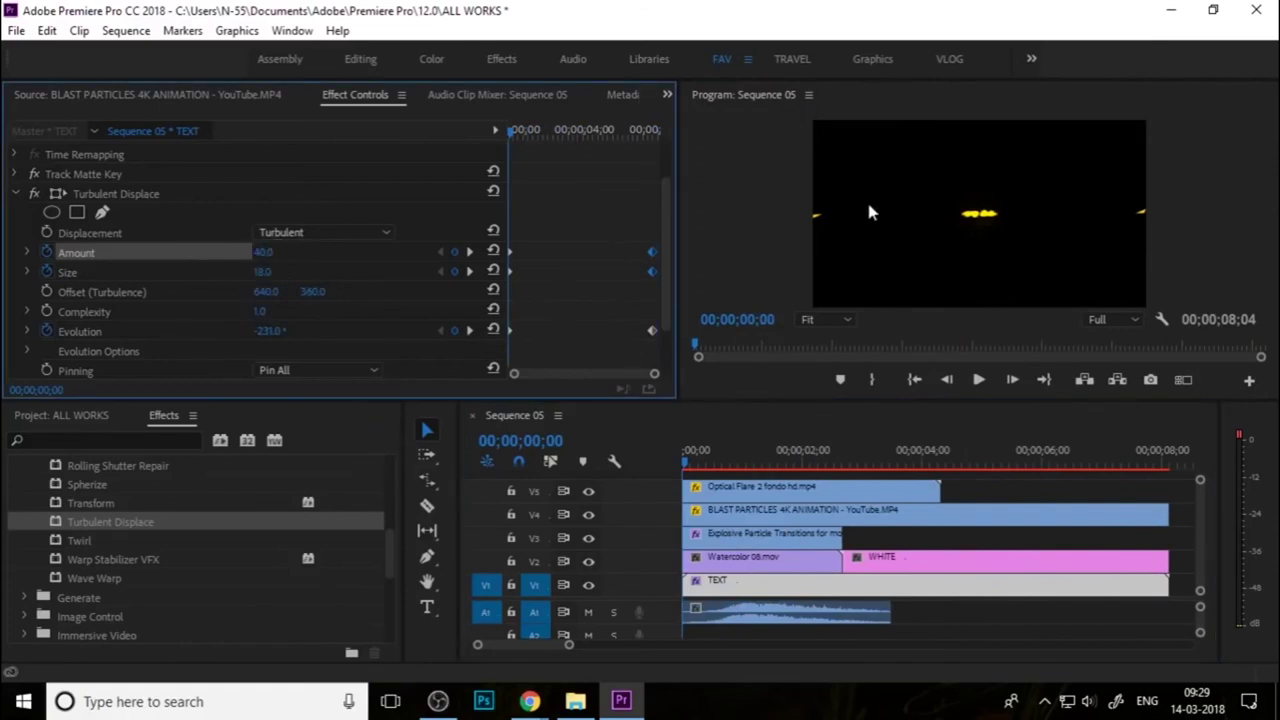
Preview the revised title animation in the maximized program monitor
{"action": "key", "text": "grave"}
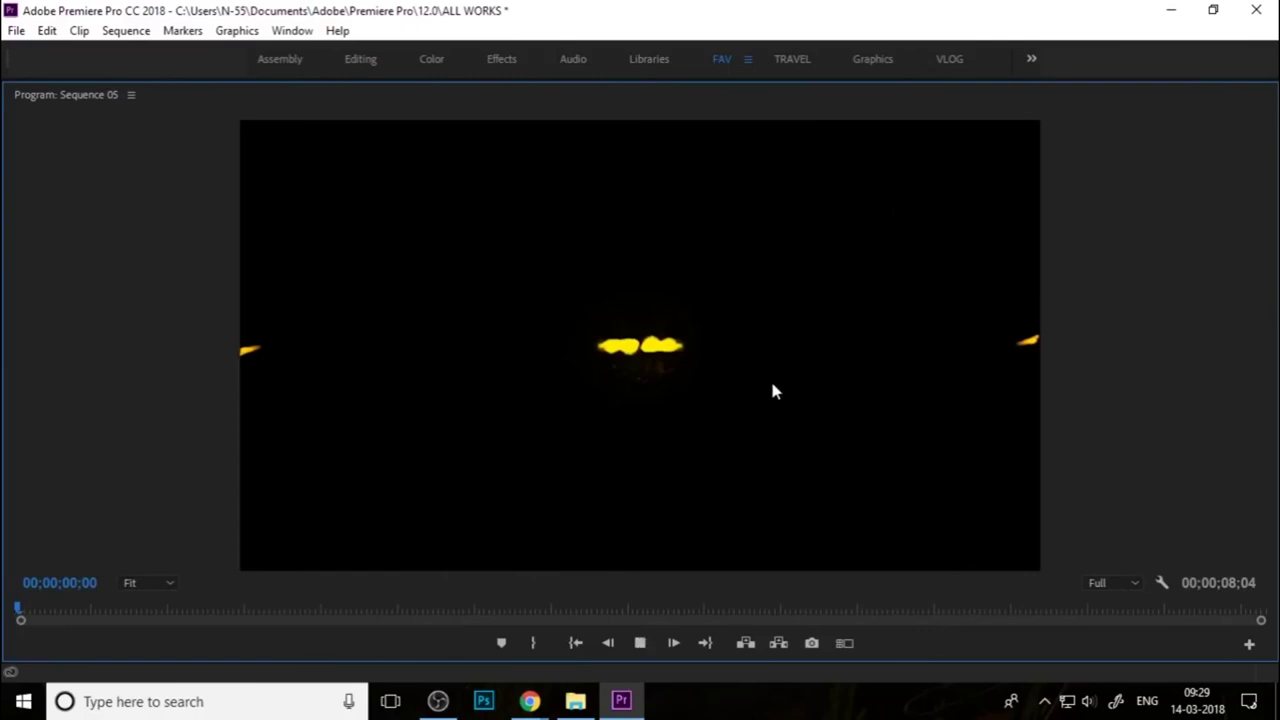
{"action": "key", "text": "space"}
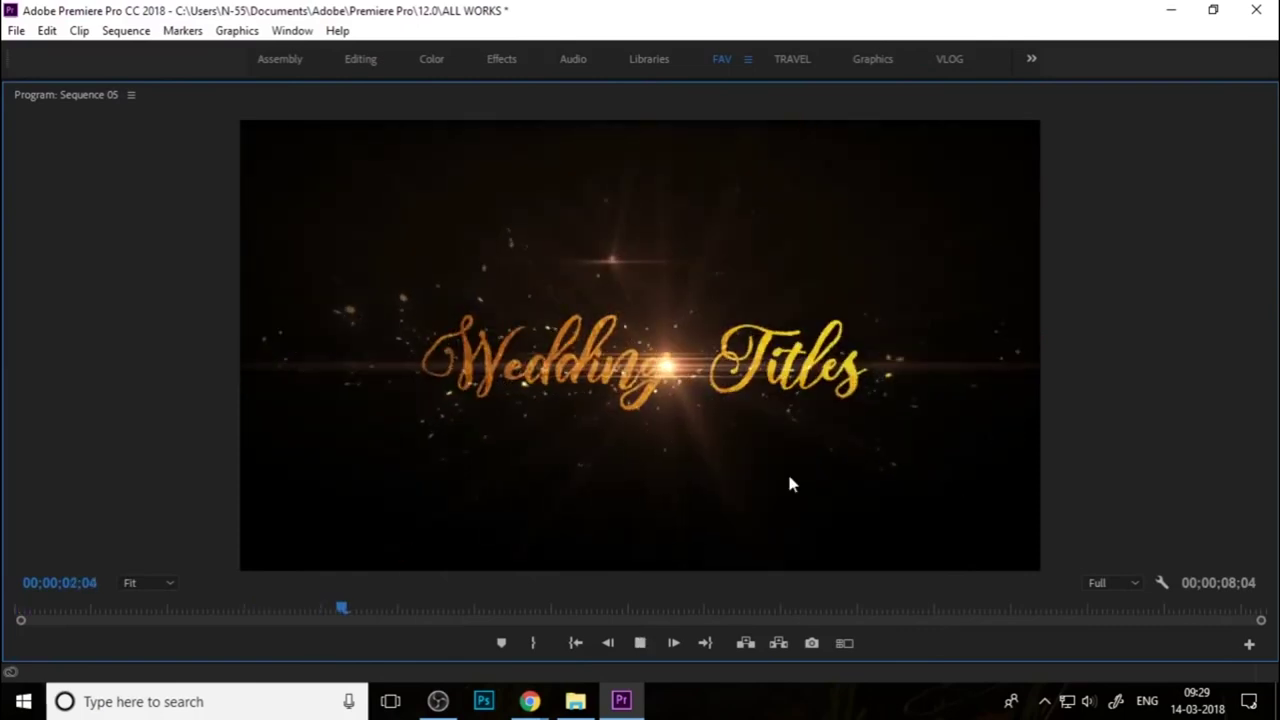
{"action": "key", "text": "space"}
{"action": "key", "text": "grave"}
{"action": "left_click", "coordinate": [645, 256]}
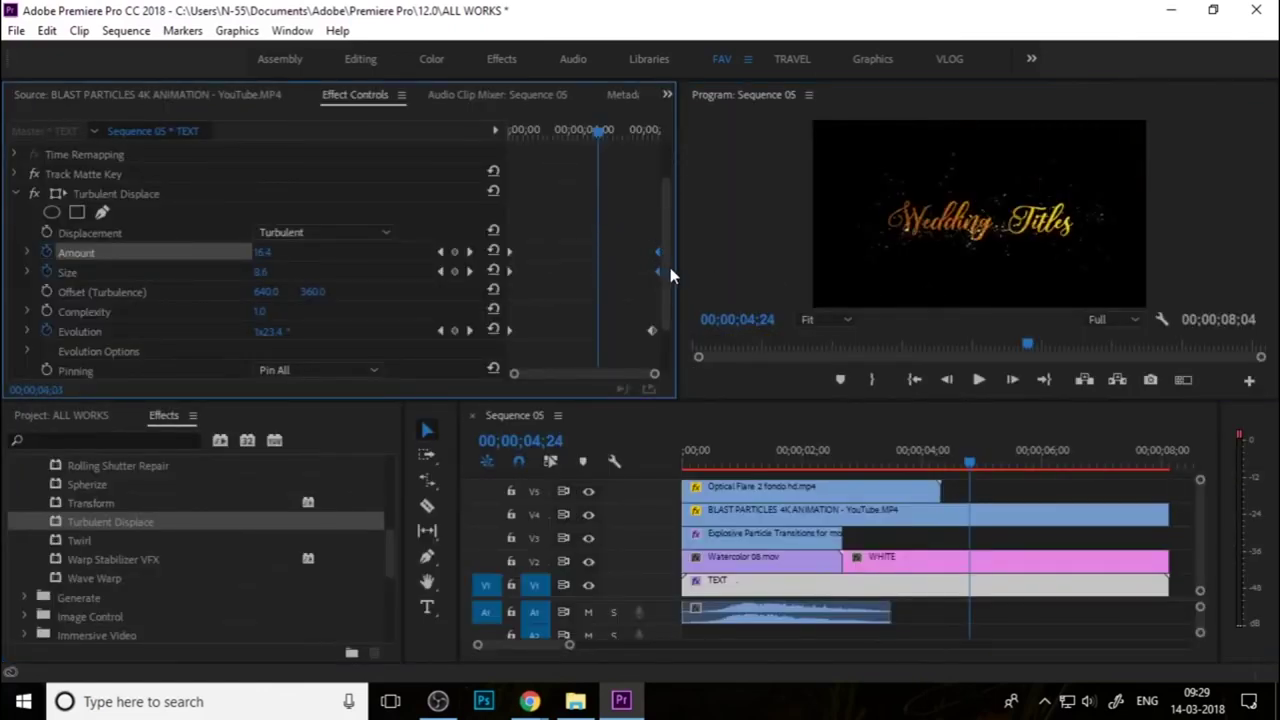
{"action": "key", "text": "grave"}
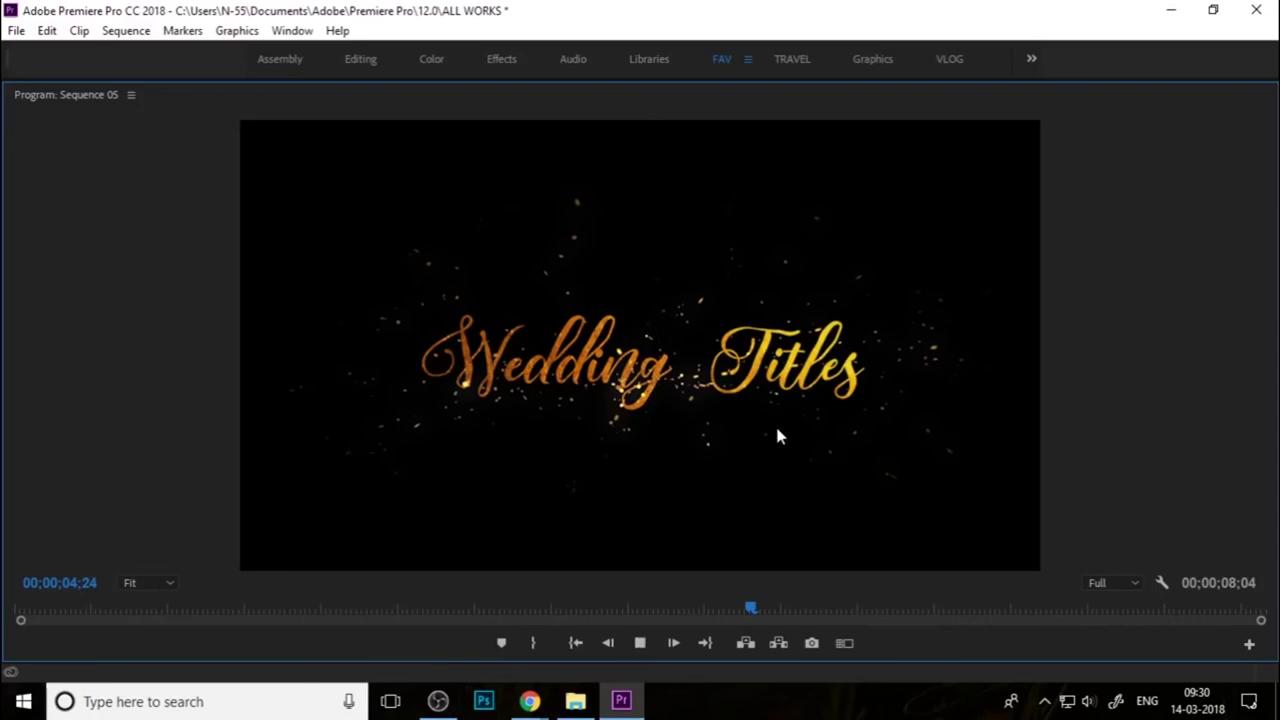
{"action": "left_click", "coordinate": [640, 643]}
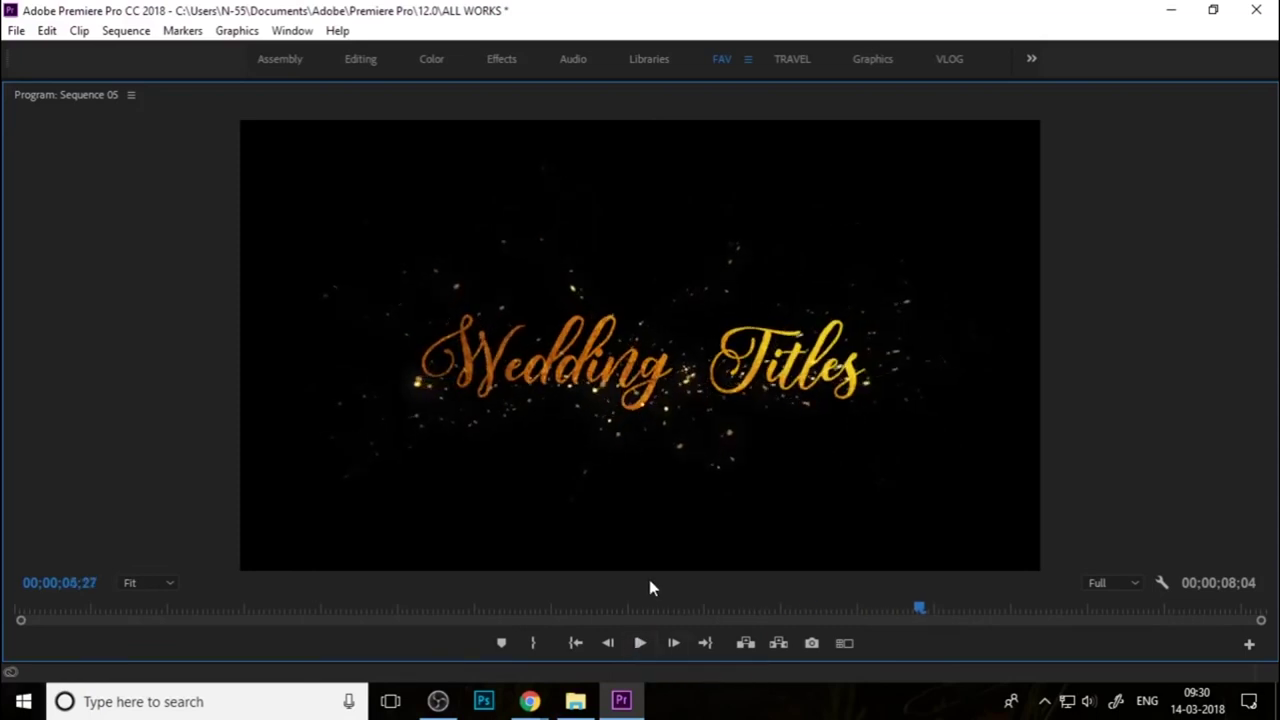
{"action": "key", "text": "Home"}
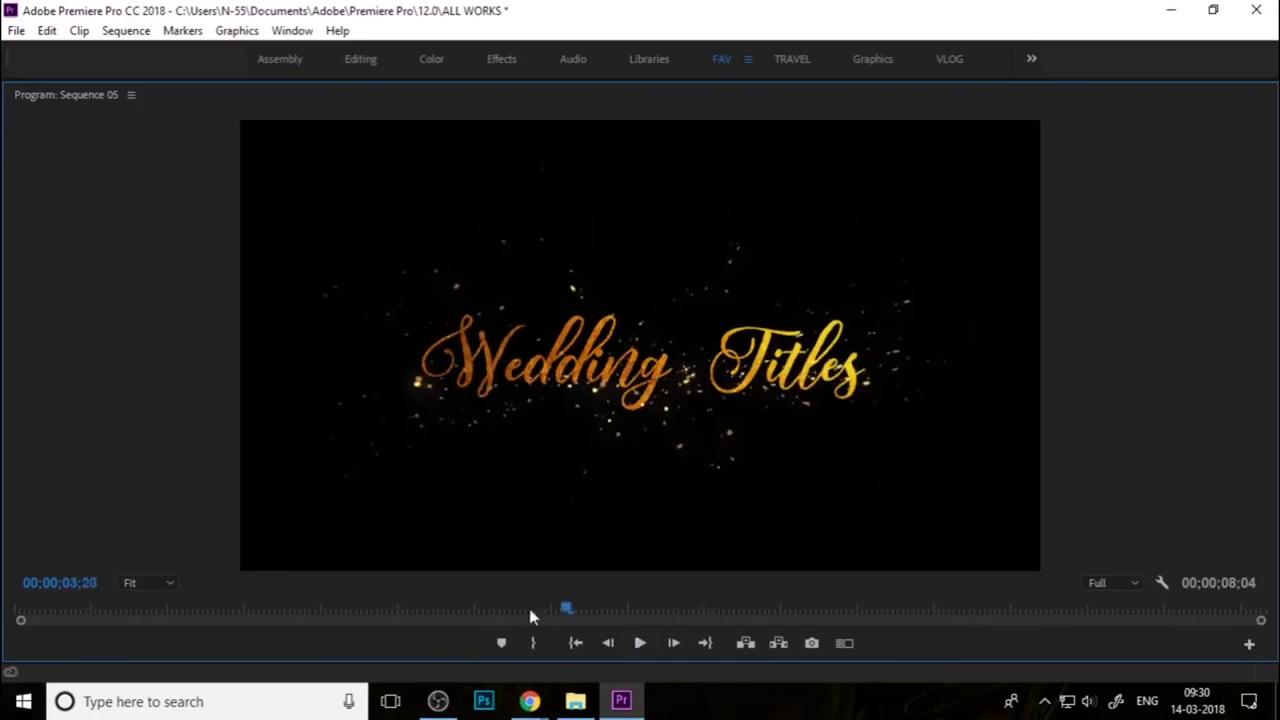